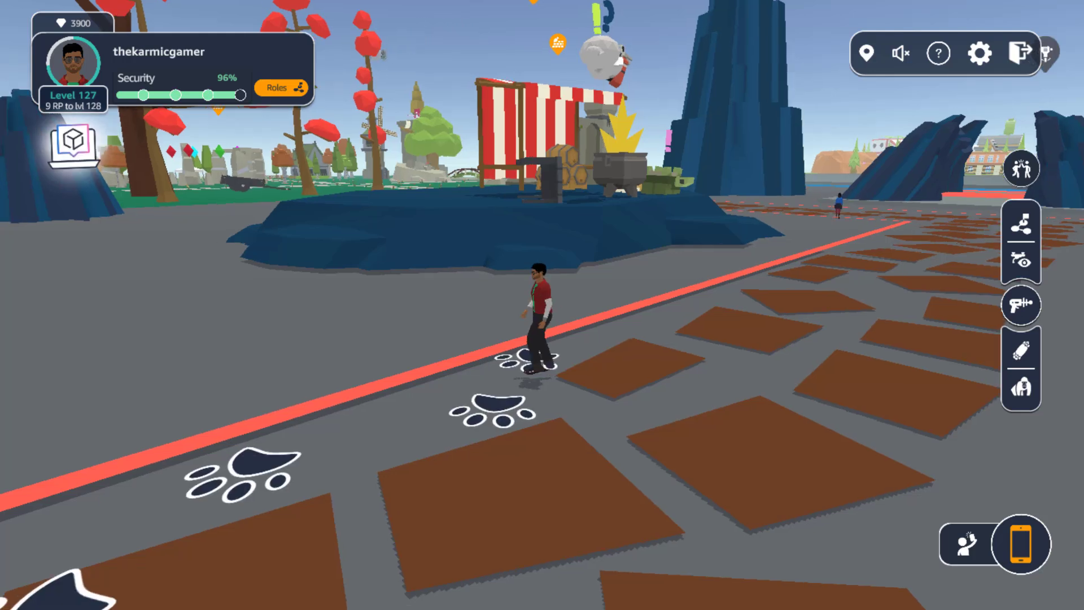
pyautogui.moveTo(483, 342); pyautogui.dragTo(557, 313)
pyautogui.press('a')
pyautogui.press('d')
pyautogui.press('a')
pyautogui.press('w')
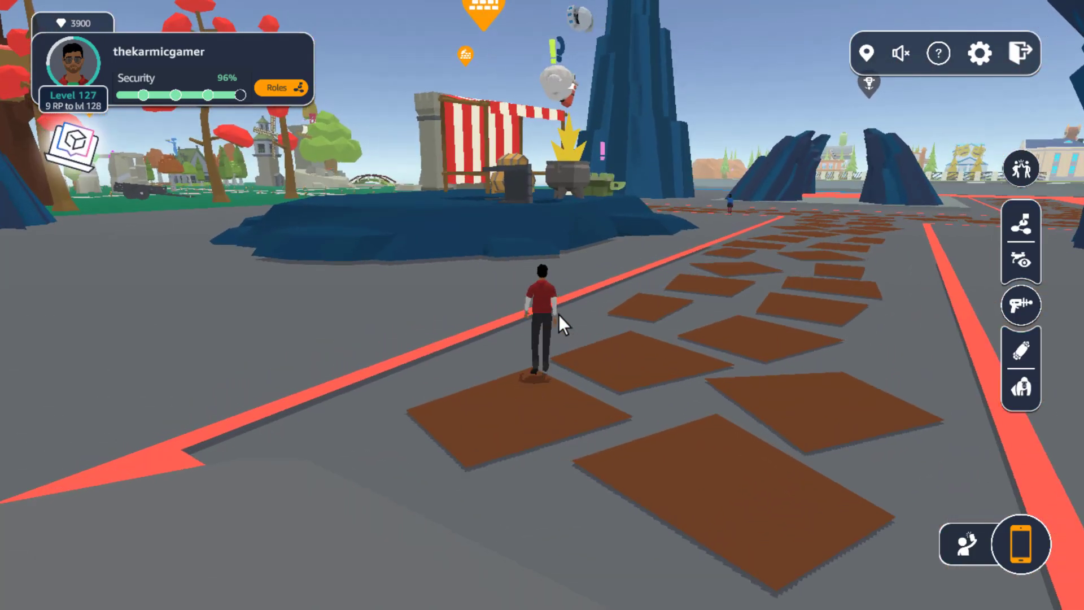
pyautogui.press('d')
pyautogui.press('a')
pyautogui.moveTo(558, 314)
pyautogui.mouseDown()
pyautogui.moveTo(528, 316)
pyautogui.moveTo(565, 307)
pyautogui.moveTo(546, 312)
pyautogui.mouseUp()
pyautogui.press('w')
pyautogui.press('a')
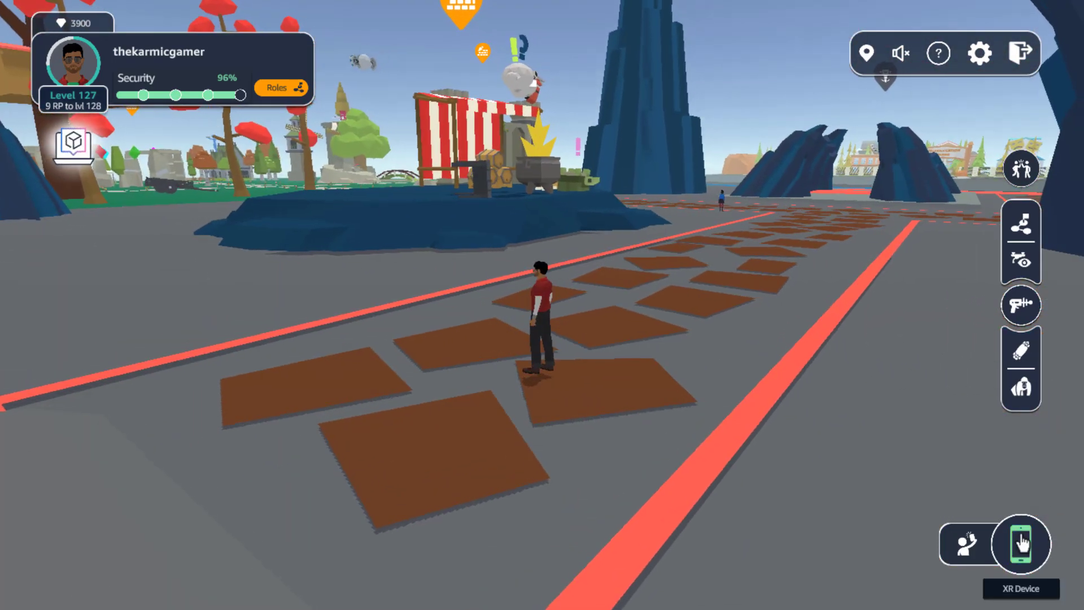
# Travel to the Application Logs assignment with Route & Go and start talking to the character waiting there.
pyautogui.click(1022, 542)
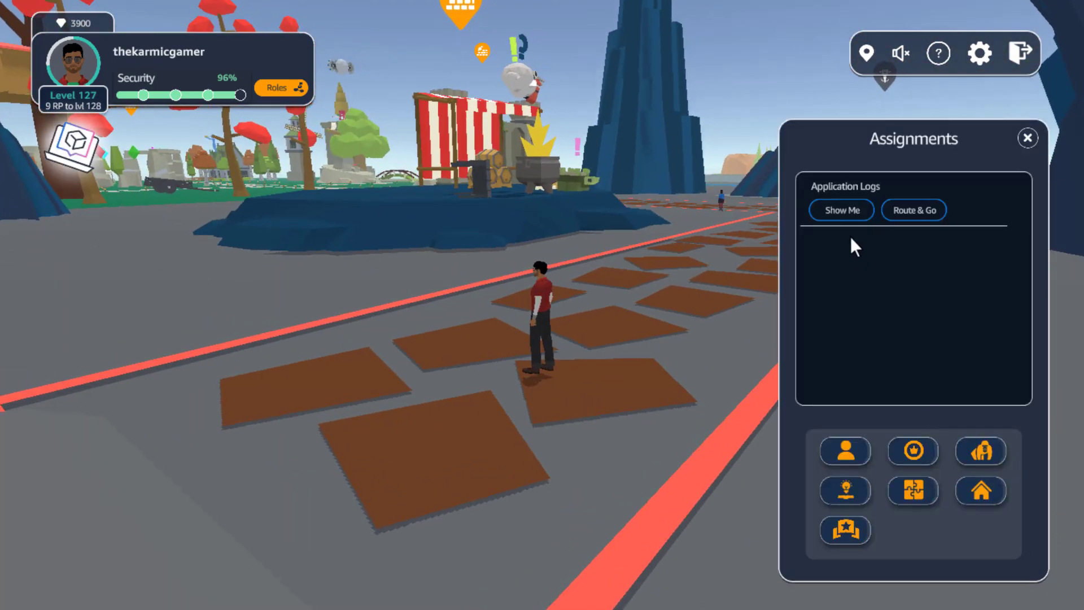
pyautogui.click(928, 221)
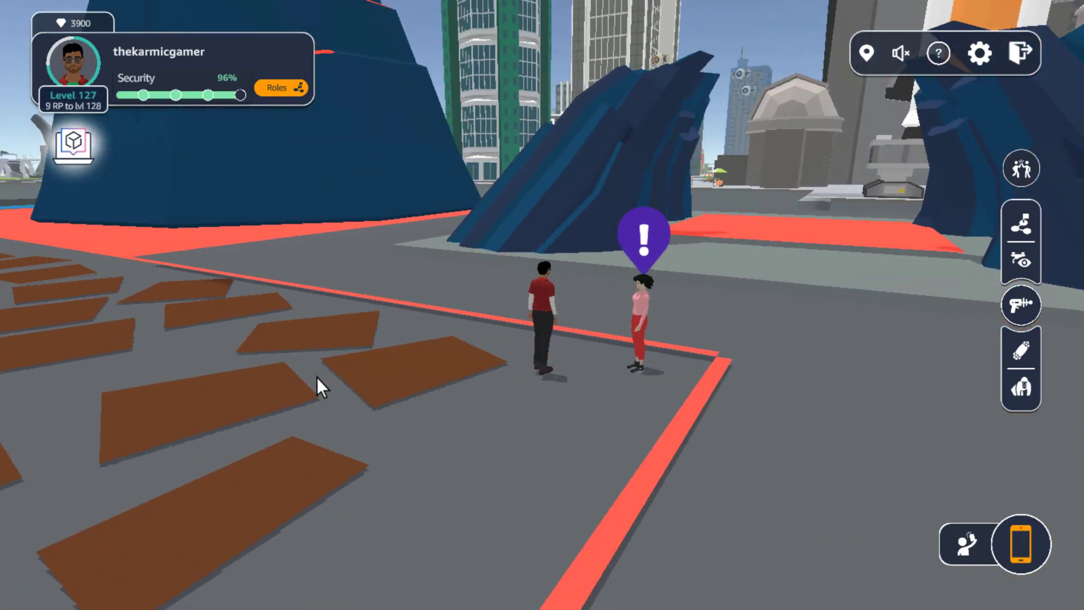
pyautogui.moveTo(317, 377); pyautogui.dragTo(741, 378)
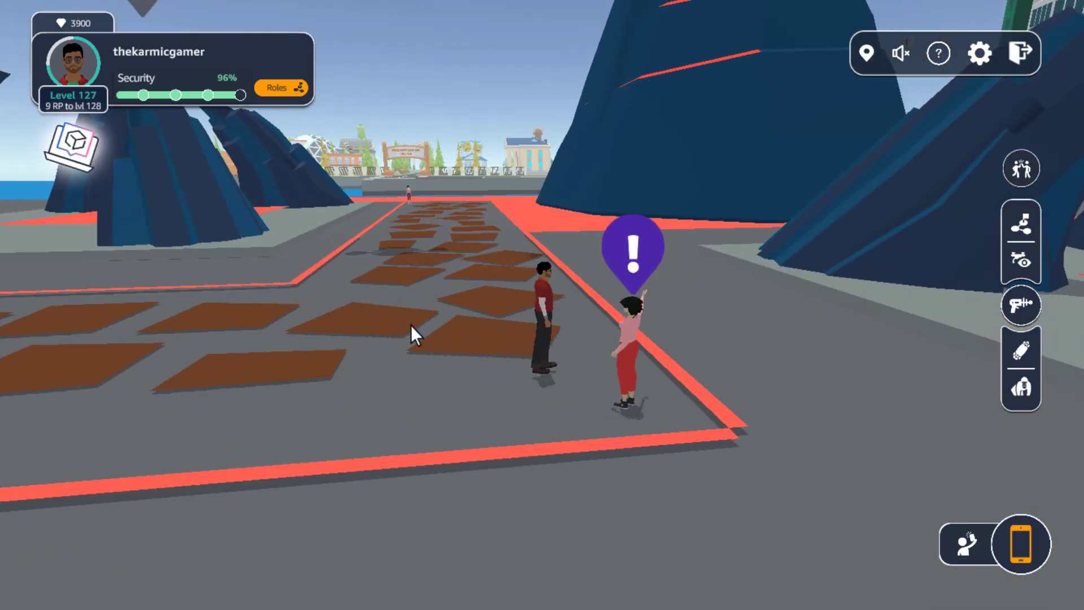
pyautogui.moveTo(411, 324); pyautogui.dragTo(471, 335)
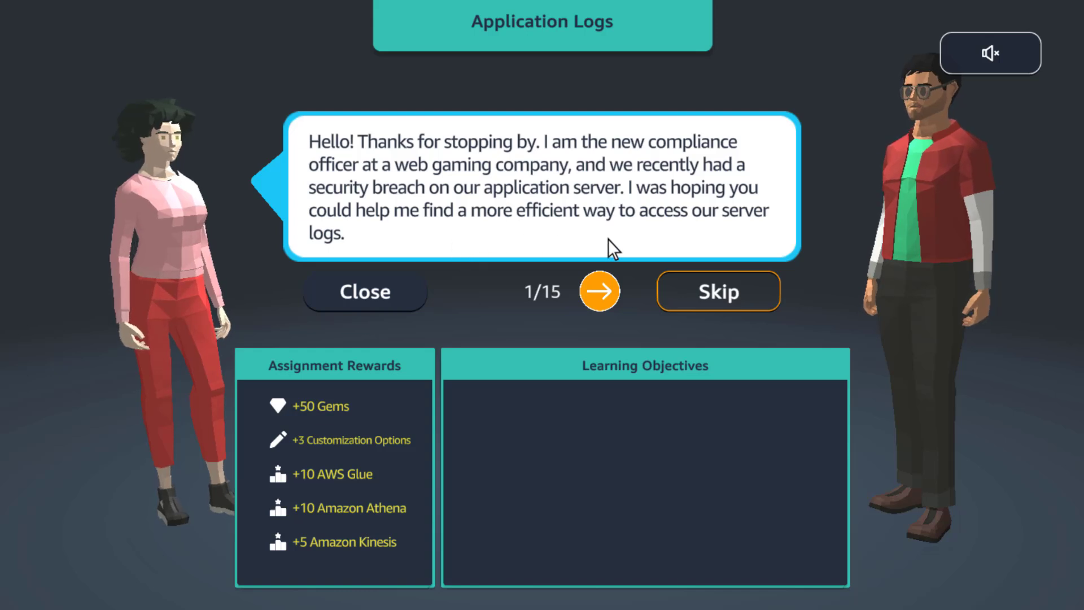
# Read through the whole Application Logs conversation with the compliance officer, accept the assignment and start it.
pyautogui.click(598, 292)
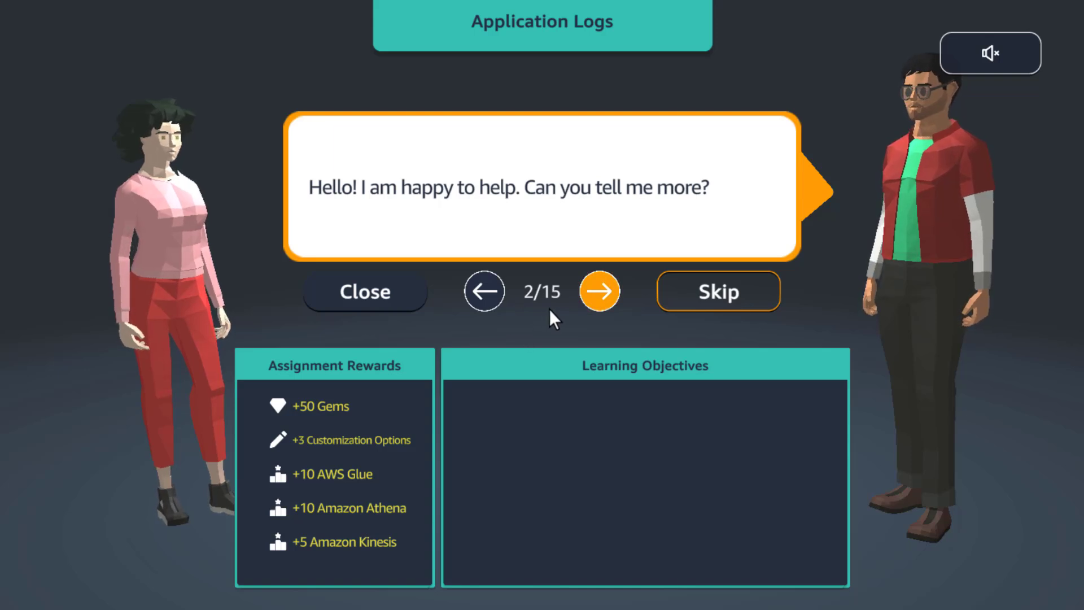
pyautogui.click(600, 290)
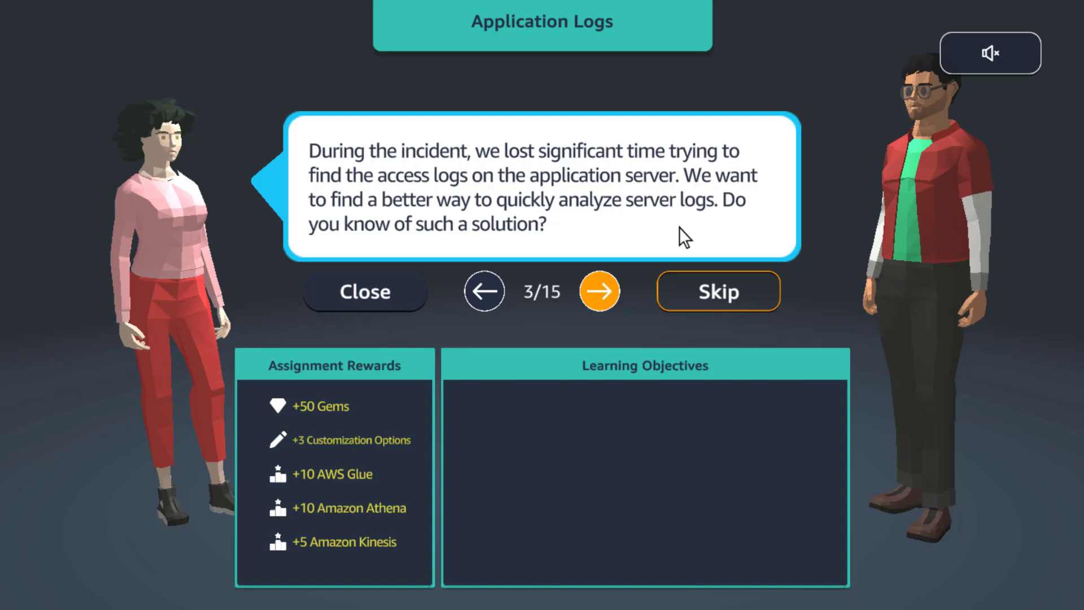
pyautogui.click(598, 289)
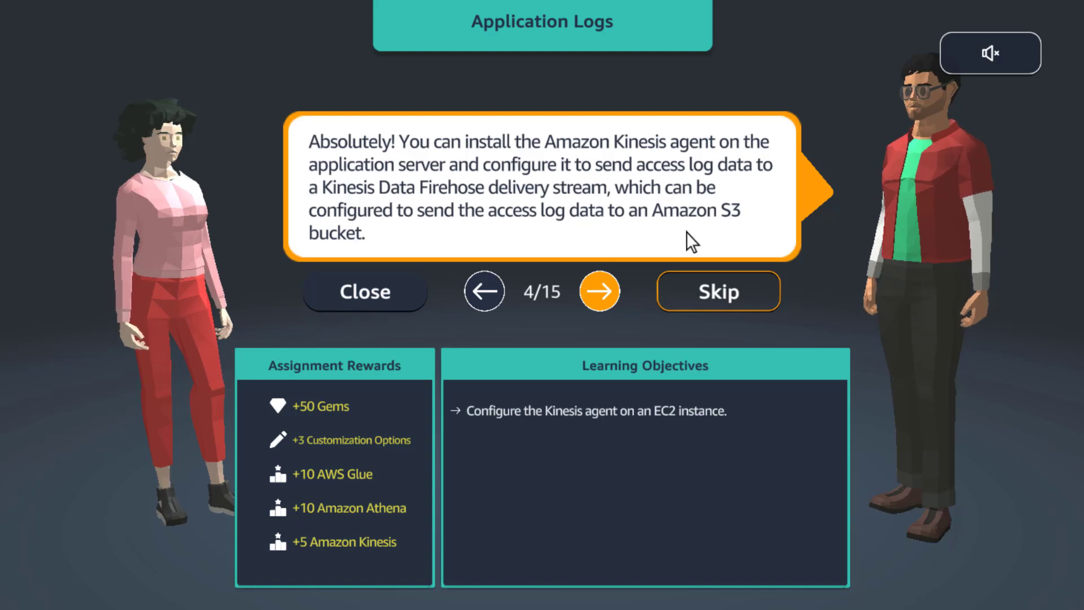
pyautogui.click(600, 290)
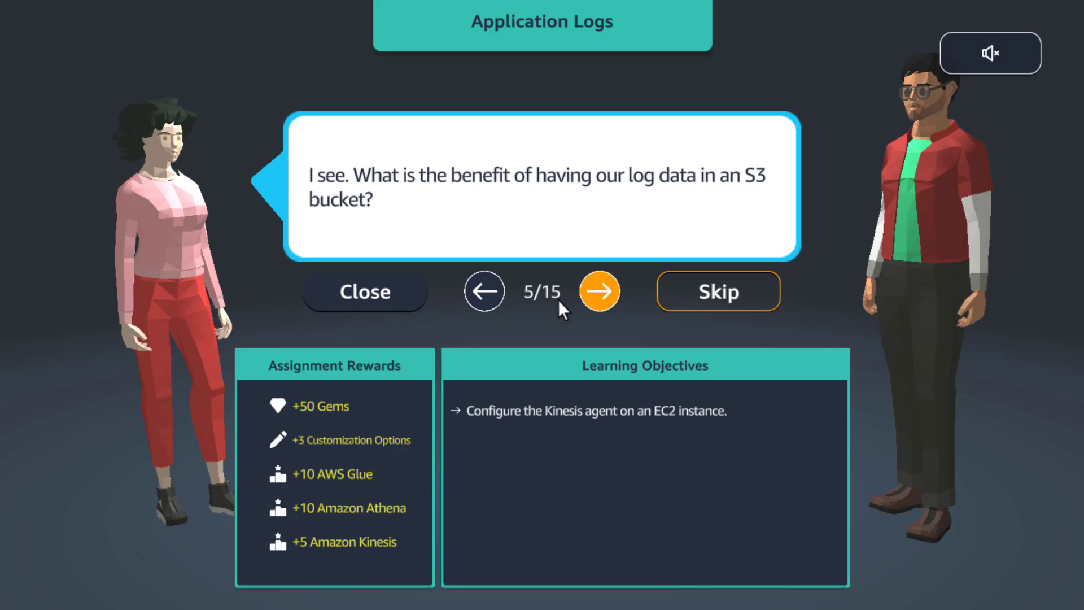
pyautogui.click(596, 312)
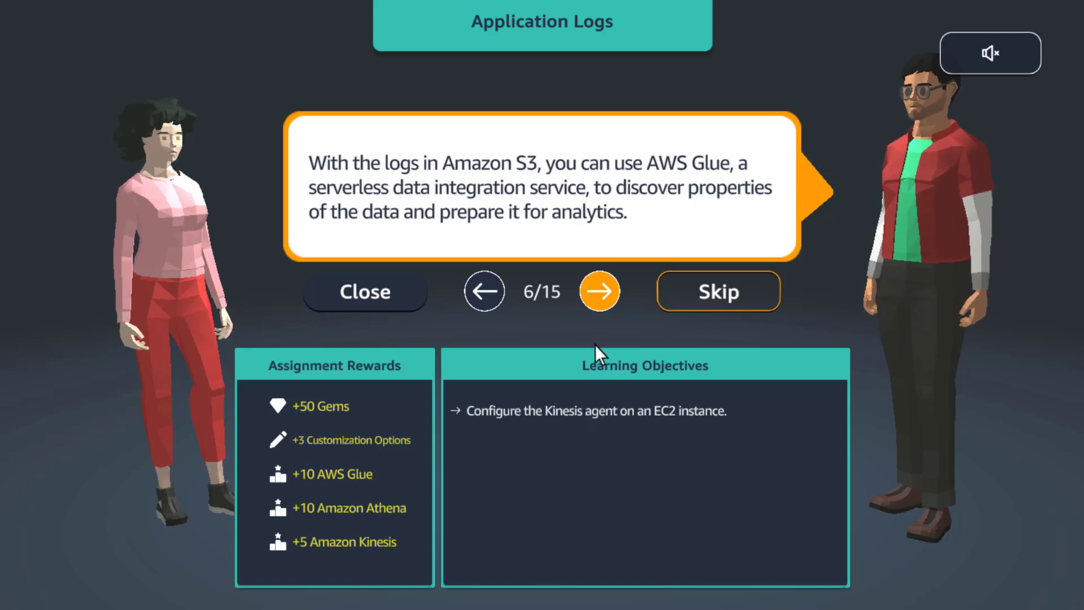
pyautogui.click(598, 309)
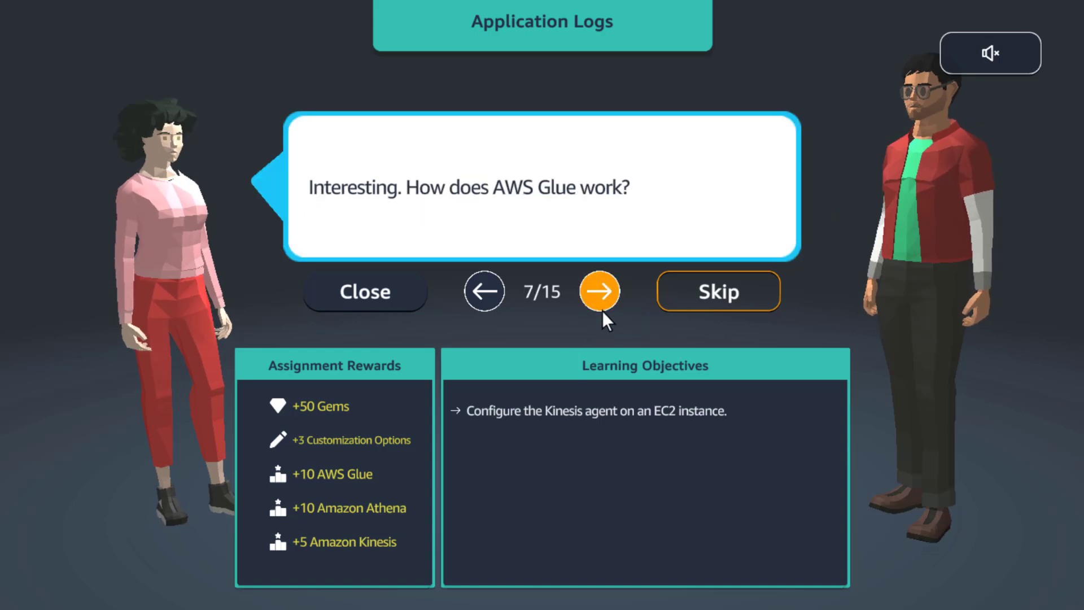
pyautogui.click(599, 308)
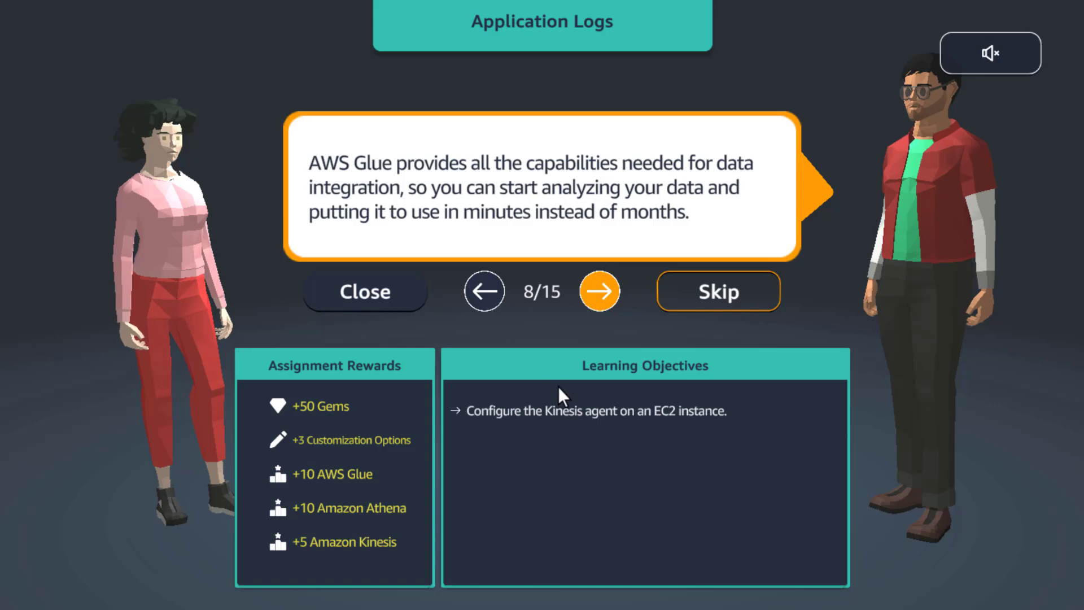
pyautogui.click(602, 301)
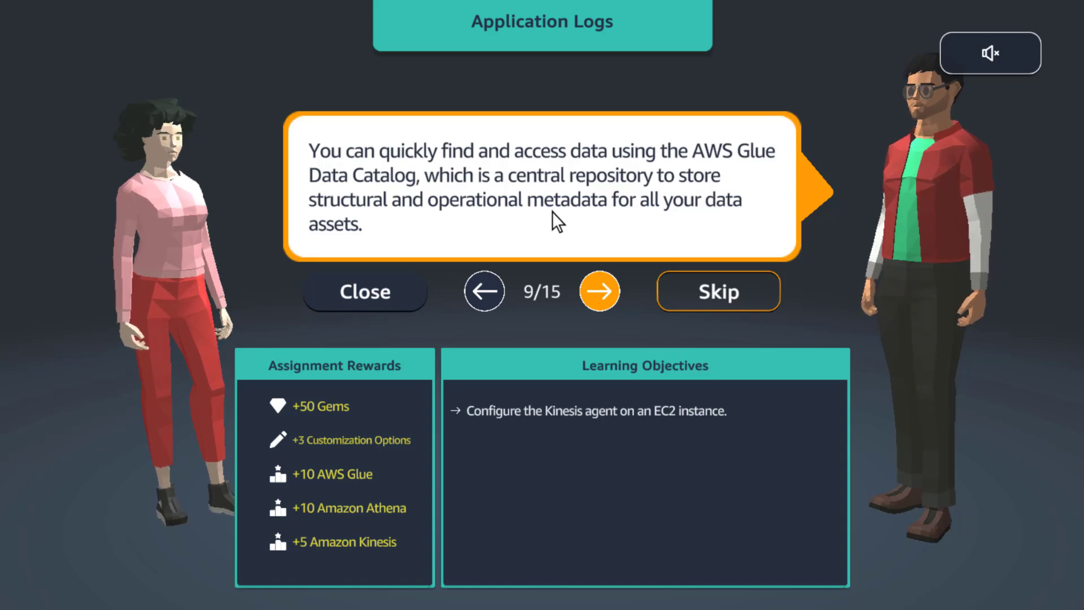
pyautogui.click(598, 294)
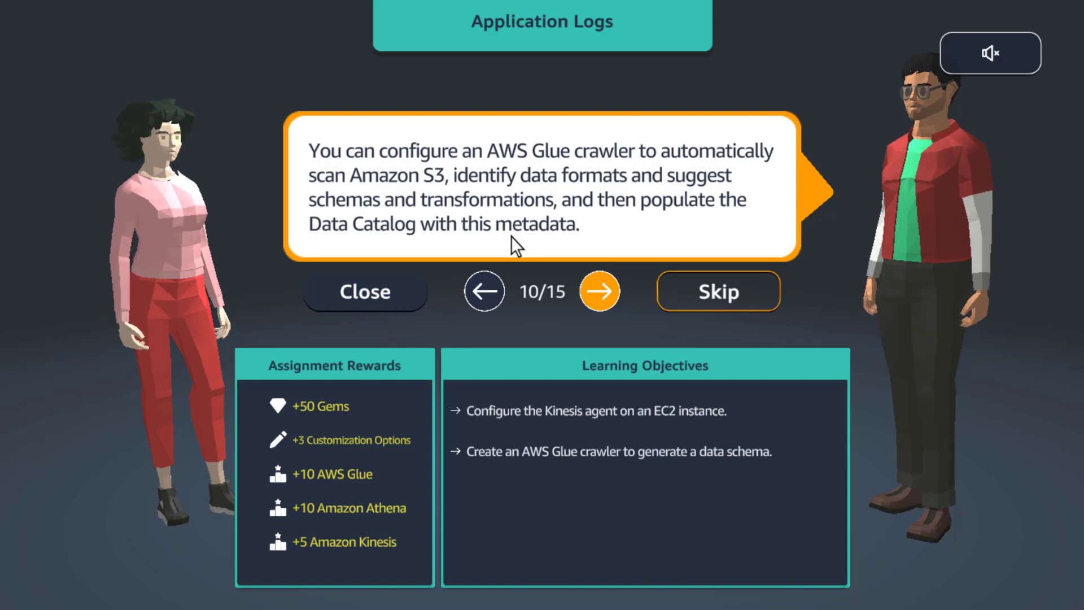
pyautogui.click(601, 305)
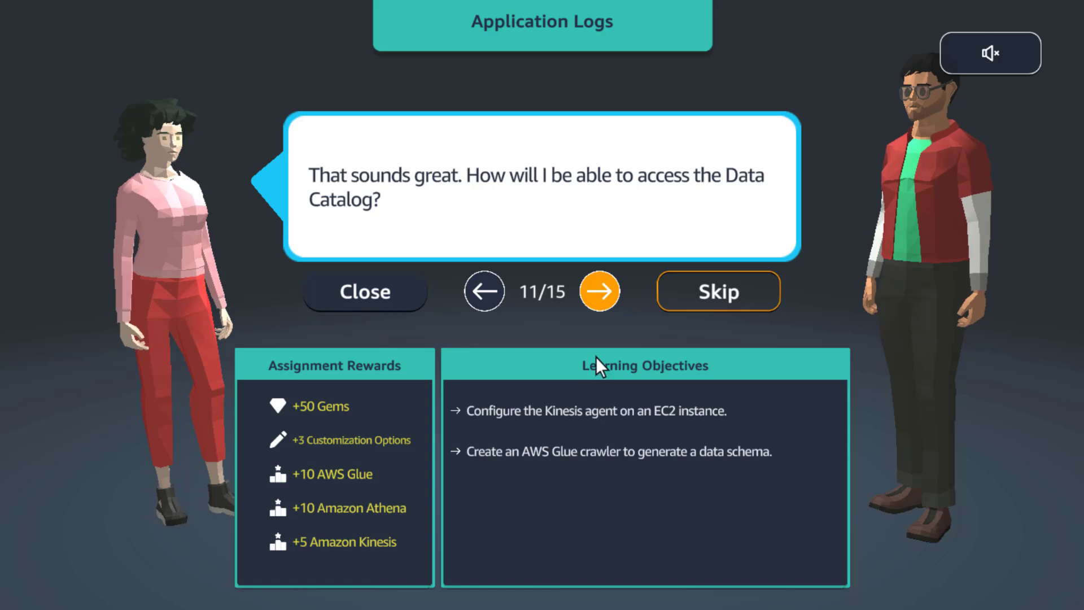
pyautogui.click(600, 296)
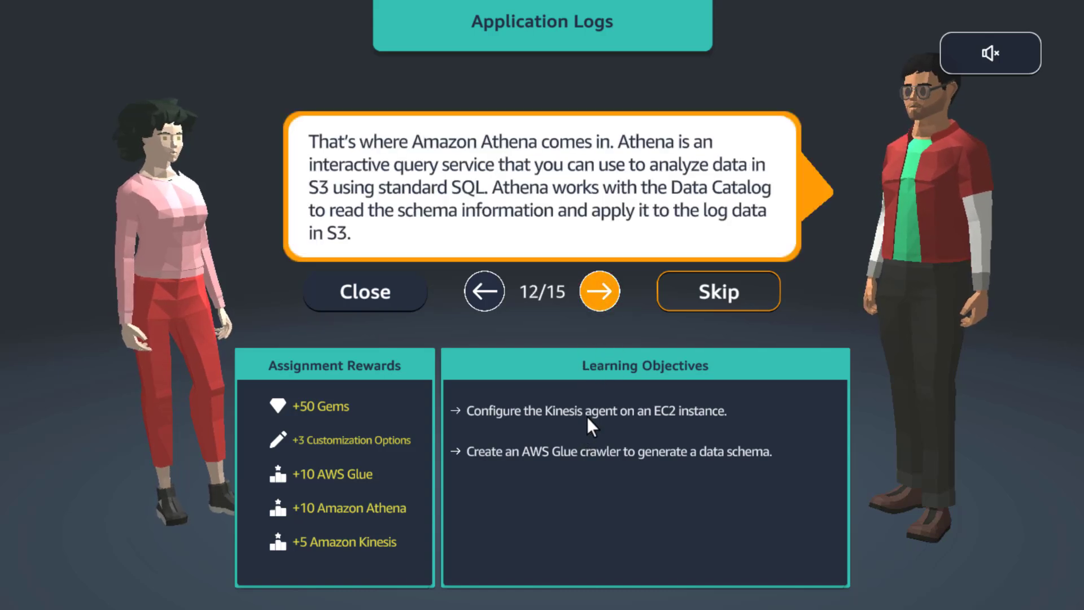
pyautogui.click(601, 311)
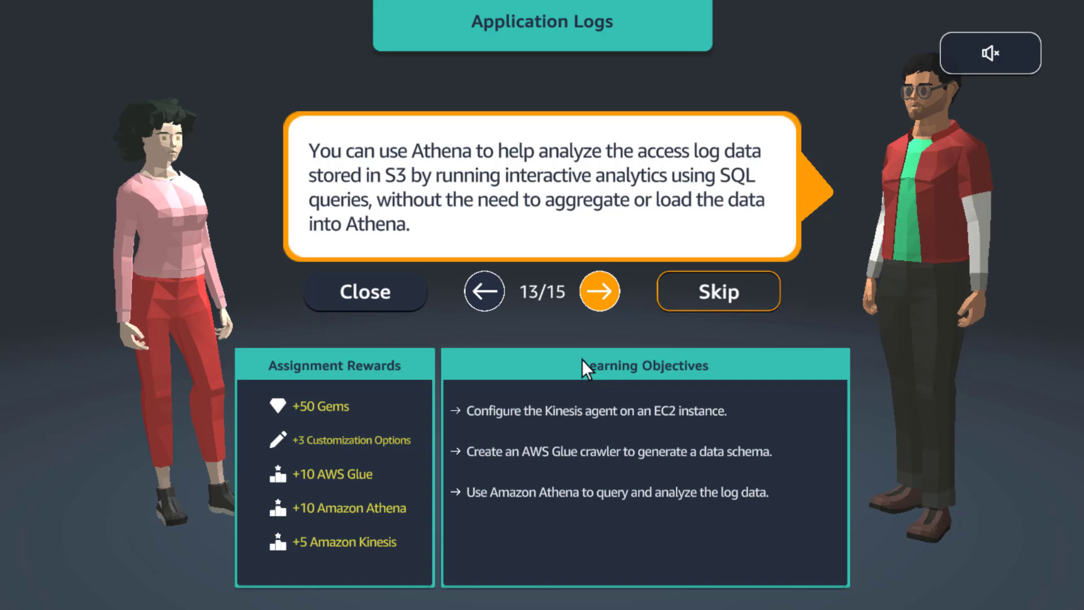
pyautogui.click(576, 316)
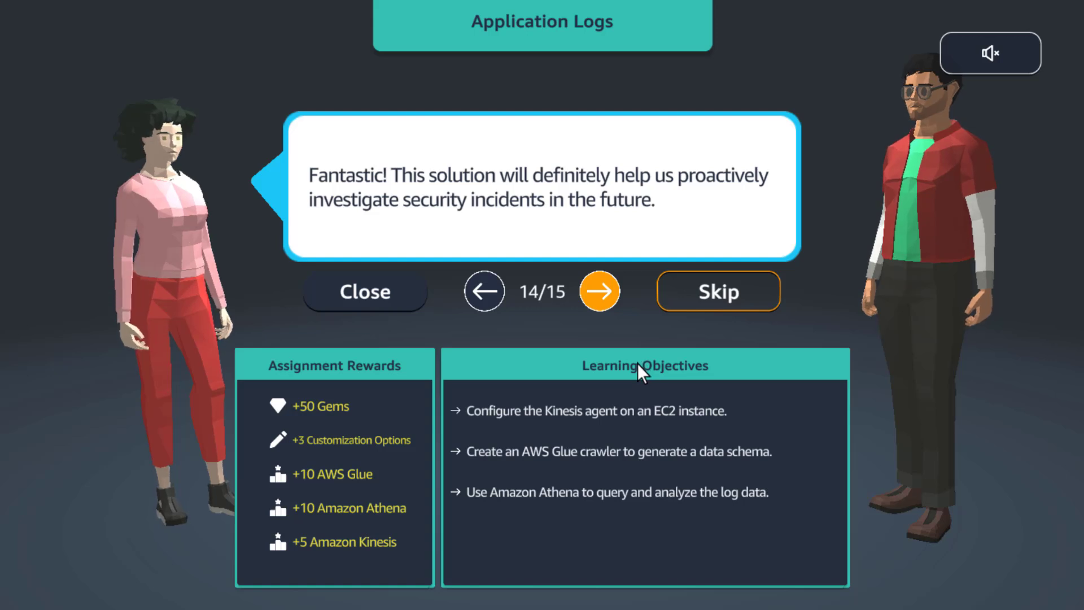
pyautogui.click(603, 298)
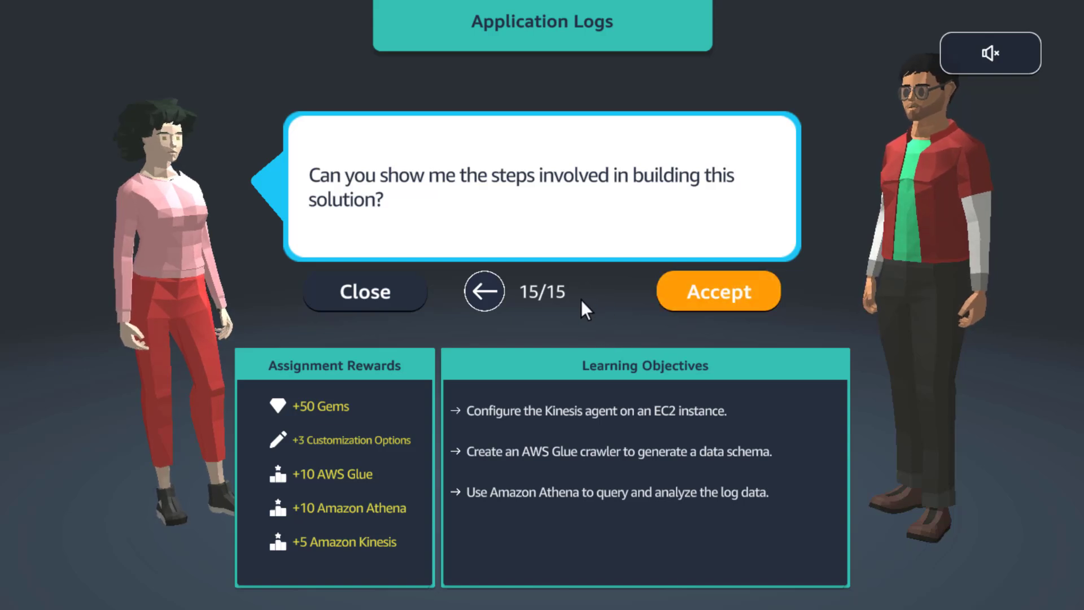
pyautogui.click(663, 298)
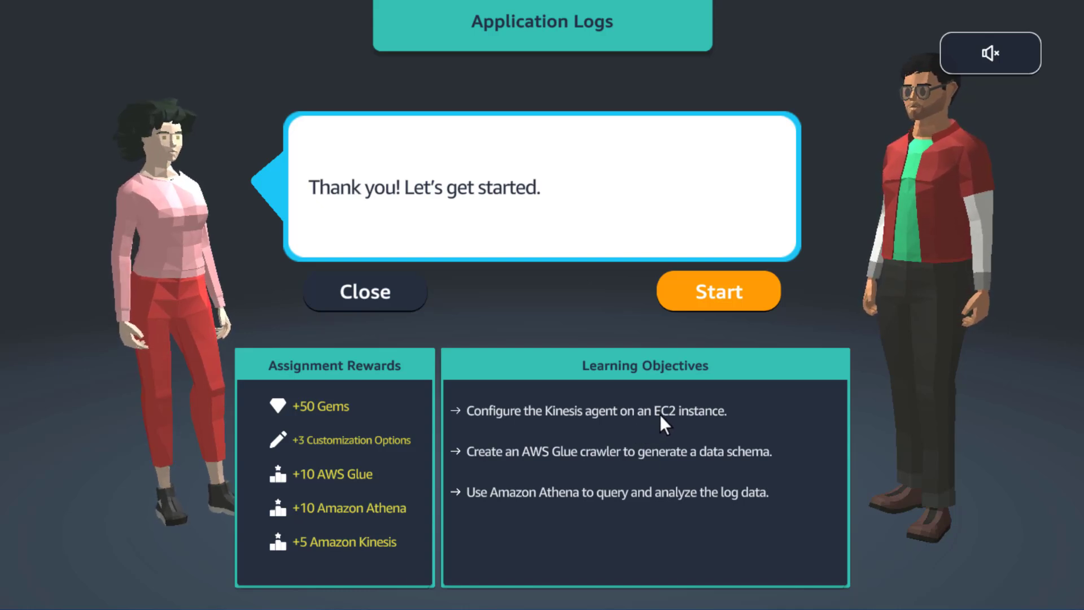
pyautogui.click(708, 298)
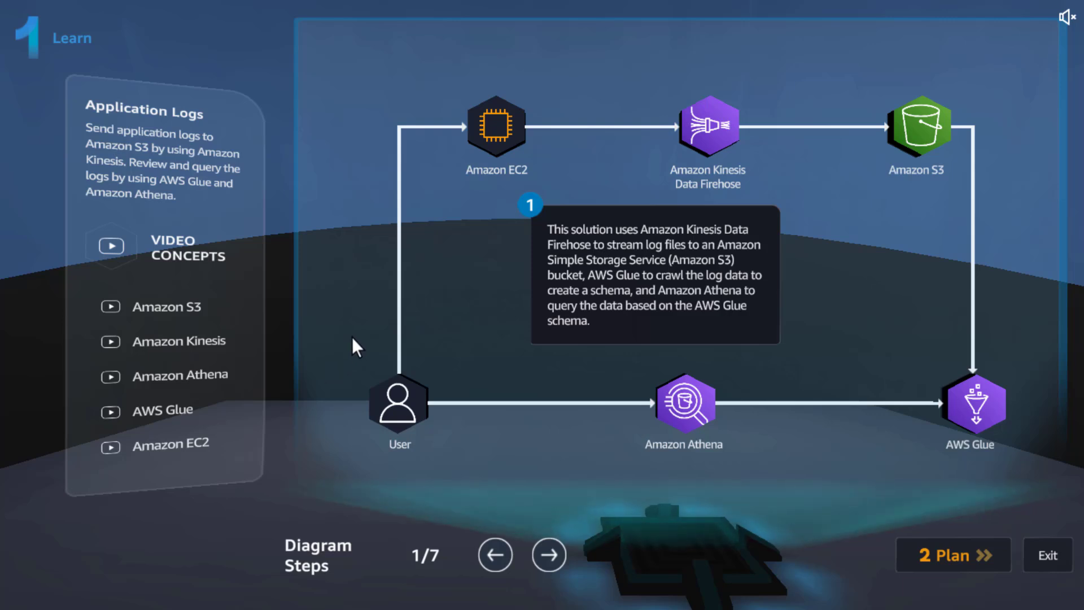
# Open the video concepts and play the Amazon S3 Overview video with its sound muted.
pyautogui.click(172, 253)
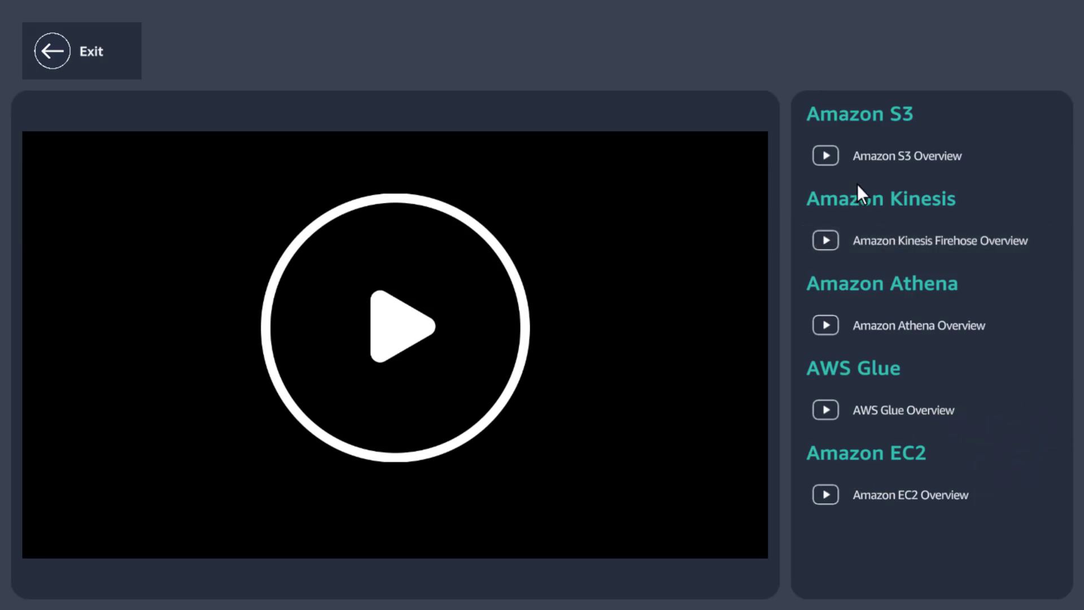
pyautogui.click(898, 169)
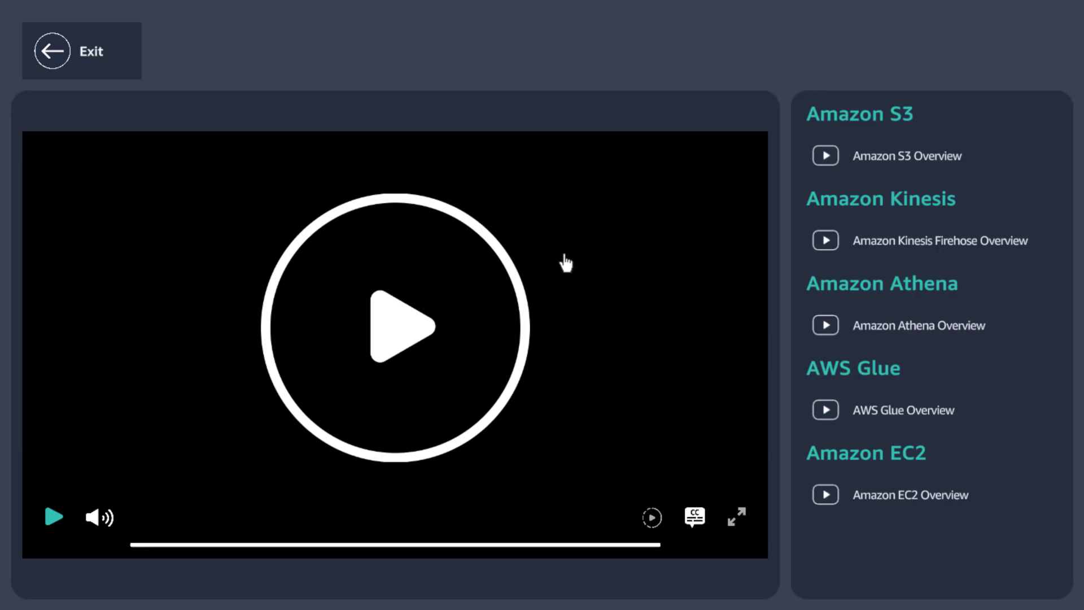
pyautogui.click(416, 279)
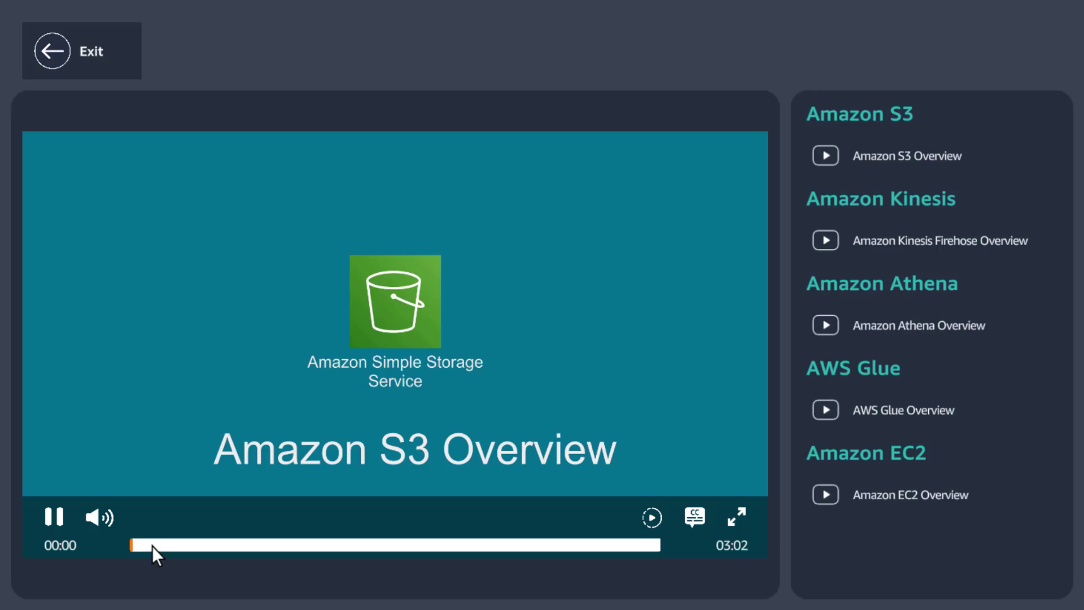
pyautogui.click(193, 545)
pyautogui.click(92, 518)
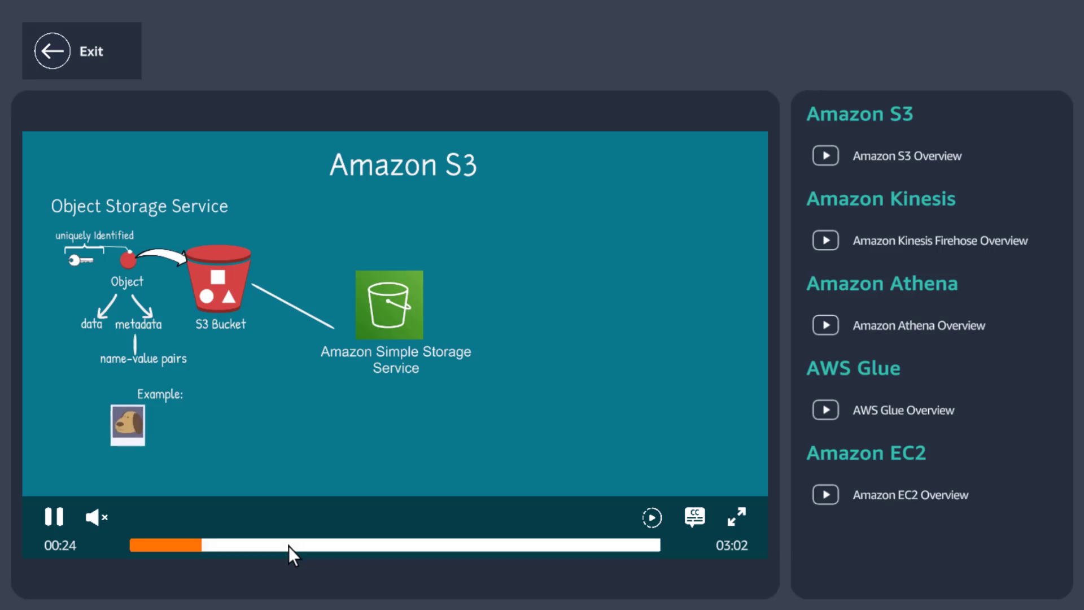
# Skim the Amazon S3 Overview video in jumps up to 02:25, pause it and return to the solution diagram.
pyautogui.click(289, 545)
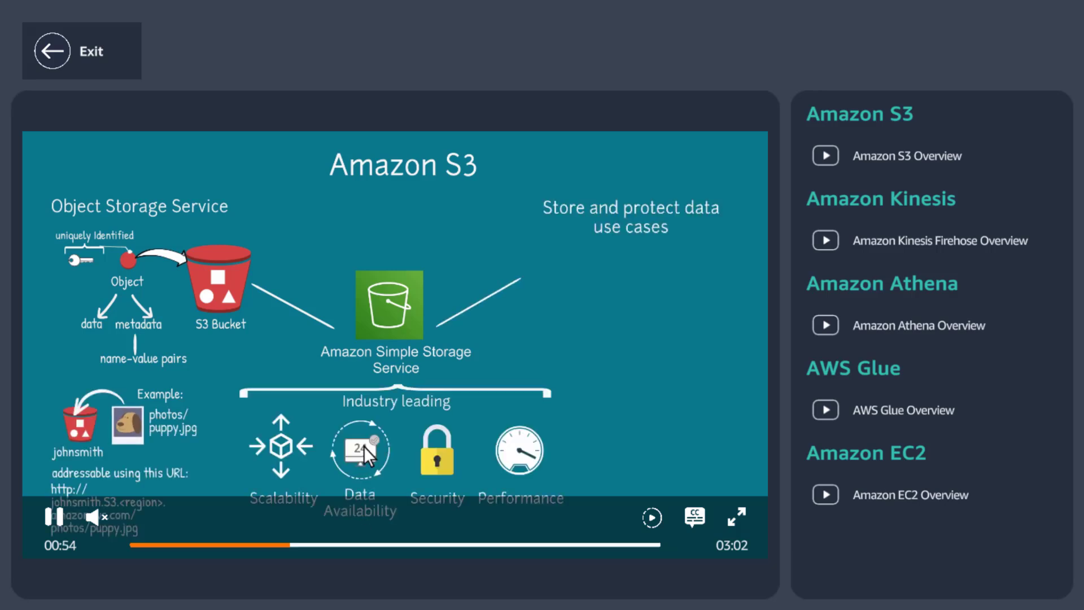
pyautogui.click(348, 545)
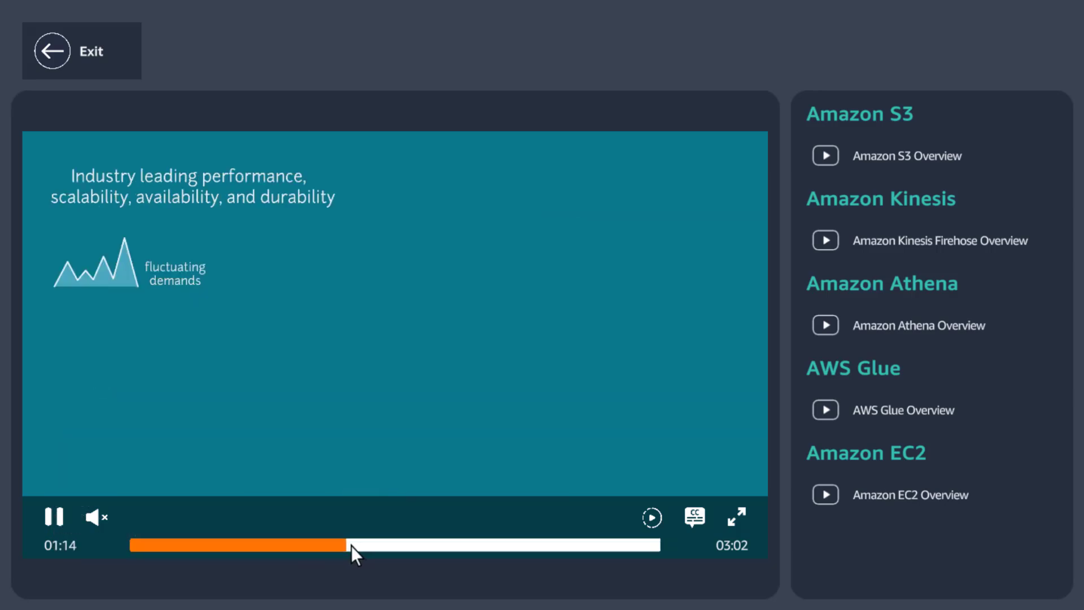
pyautogui.click(440, 546)
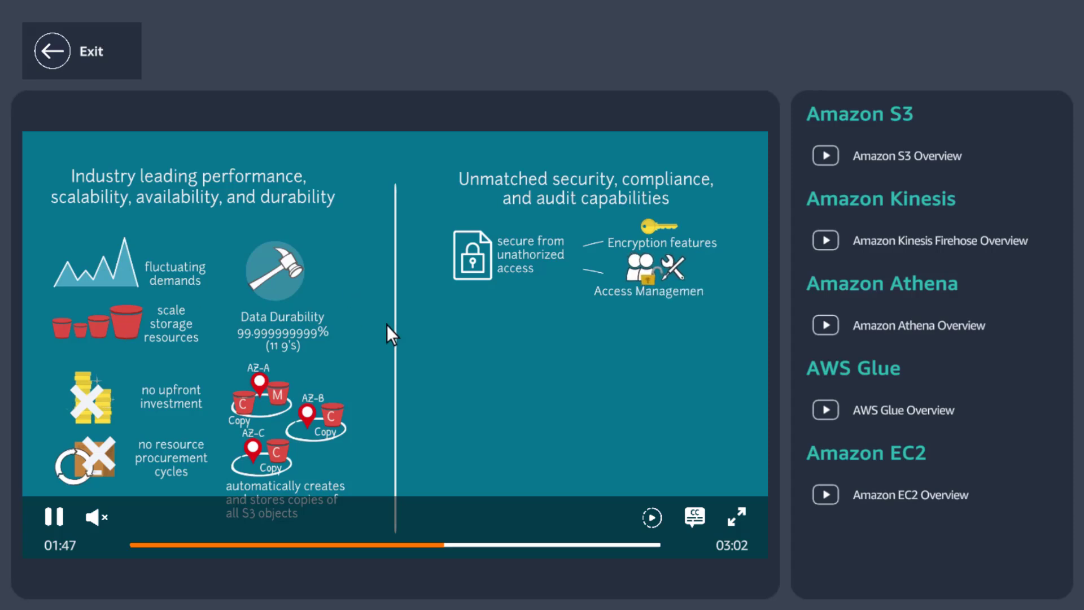
pyautogui.click(490, 545)
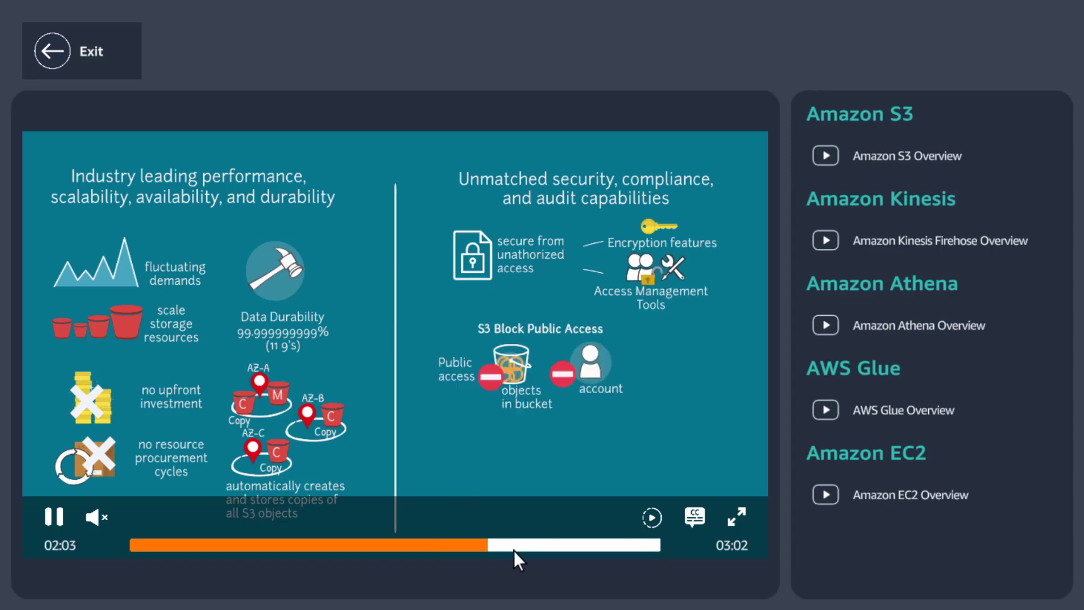
pyautogui.click(553, 545)
pyautogui.click(585, 400)
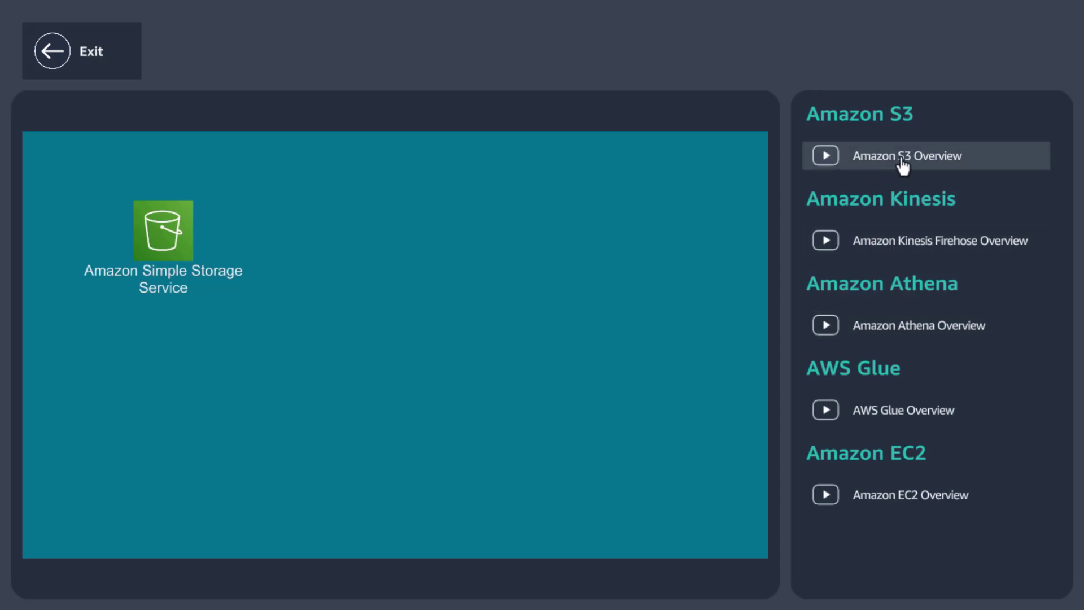
pyautogui.moveTo(648, 376)
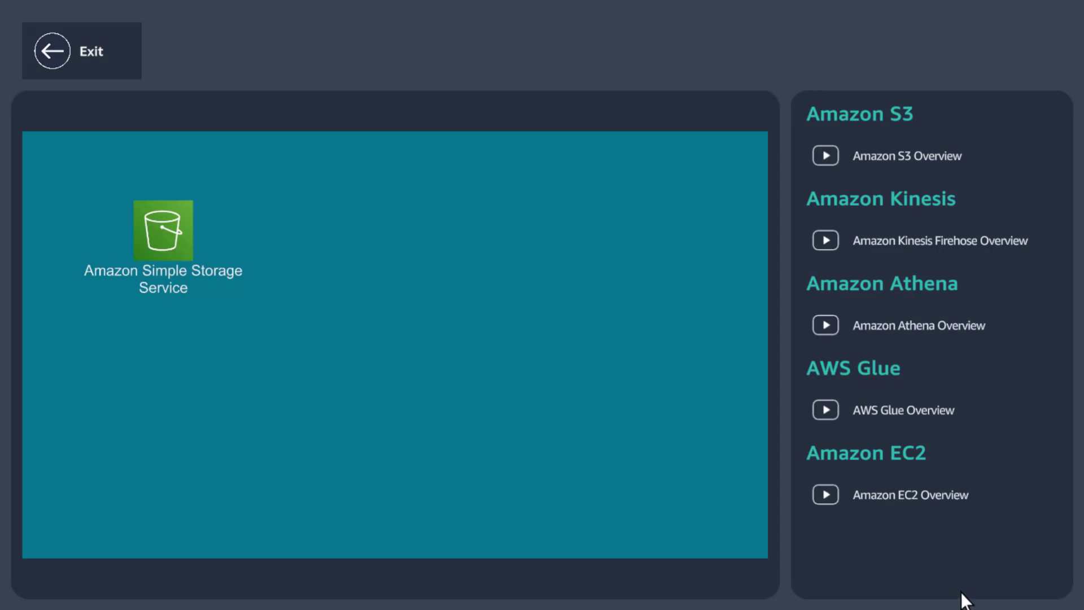
pyautogui.moveTo(683, 403)
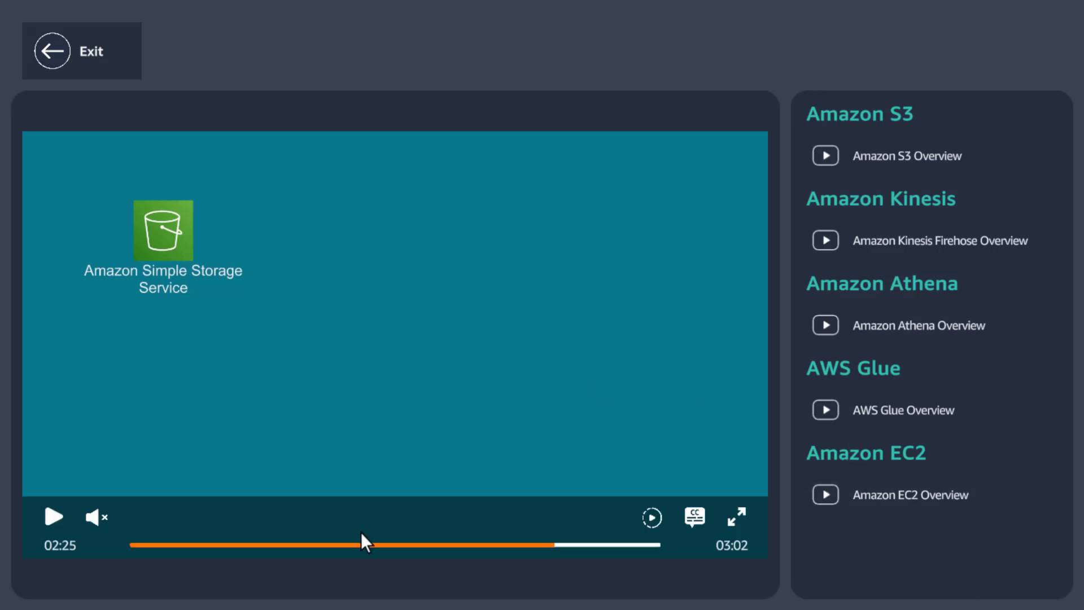
pyautogui.click(59, 44)
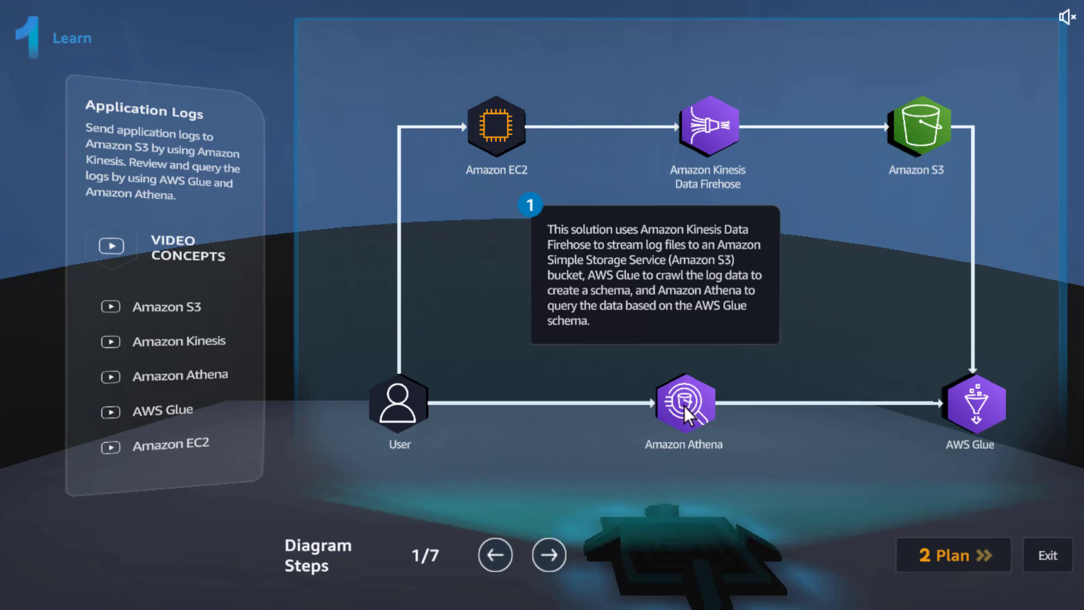
# Step through the Application Logs solution diagram from step 2 to step 7, reading each explanation.
pyautogui.click(549, 554)
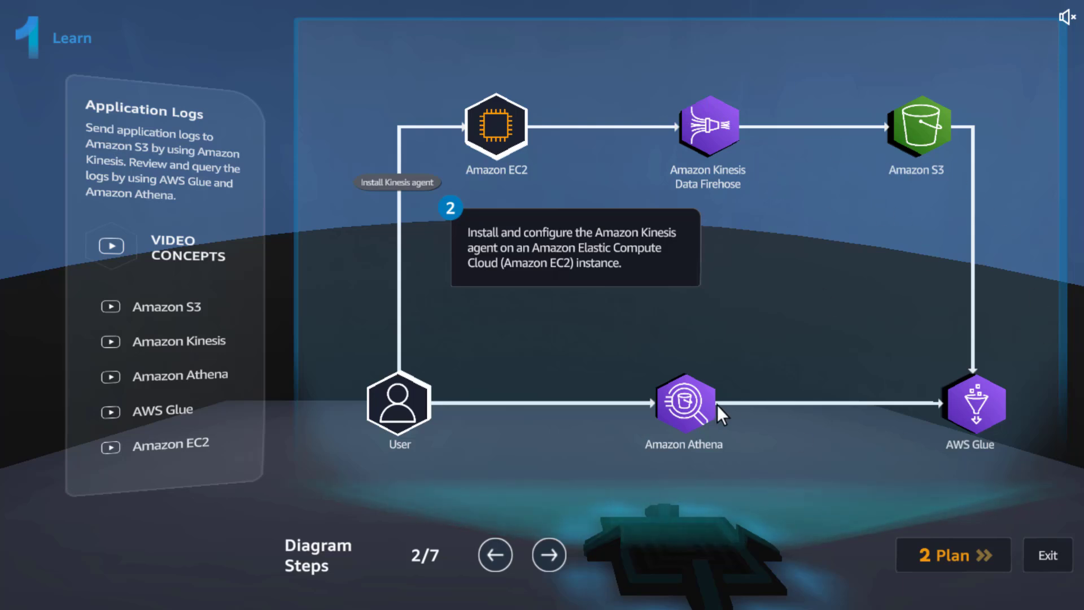
pyautogui.click(545, 550)
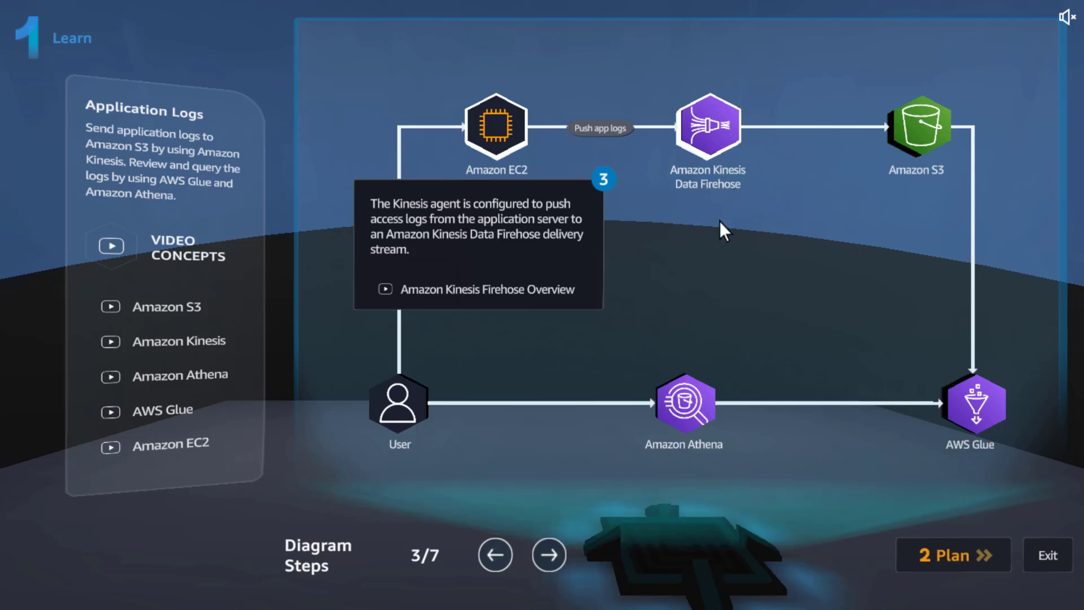
pyautogui.click(550, 554)
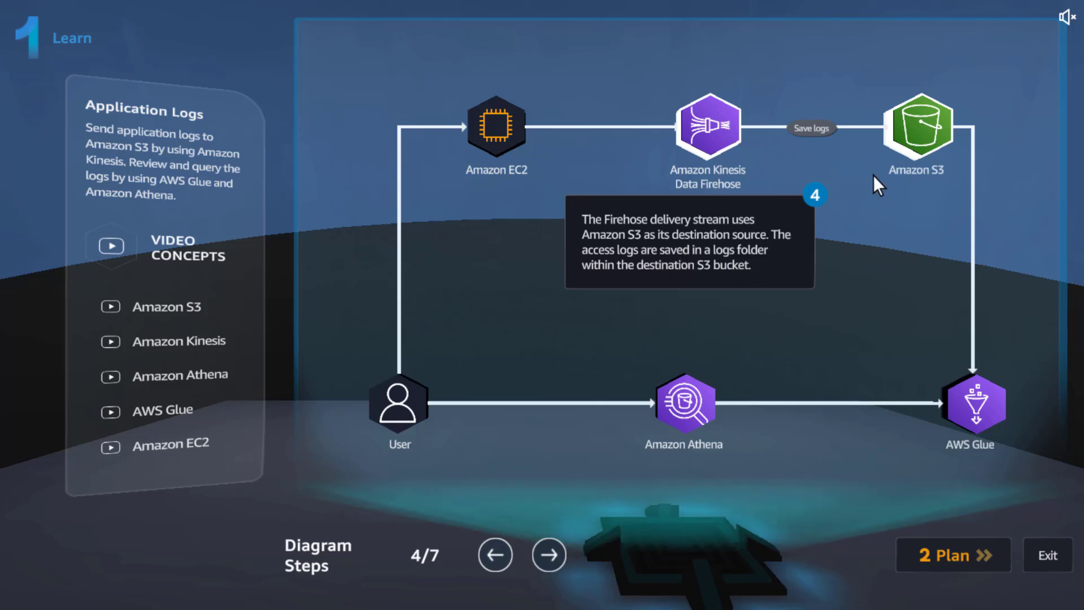
pyautogui.click(546, 555)
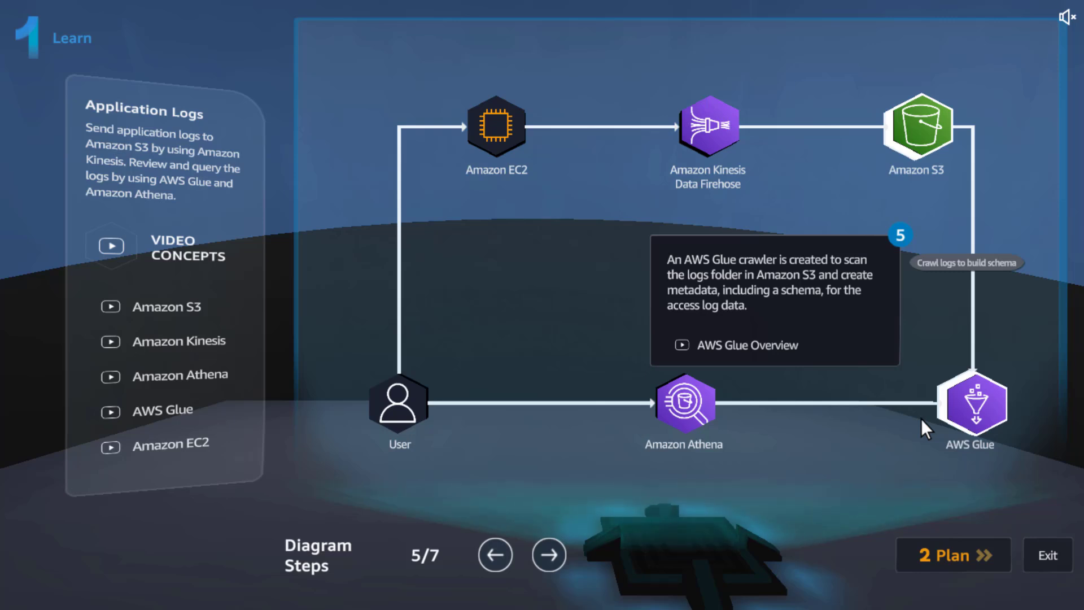
pyautogui.click(550, 558)
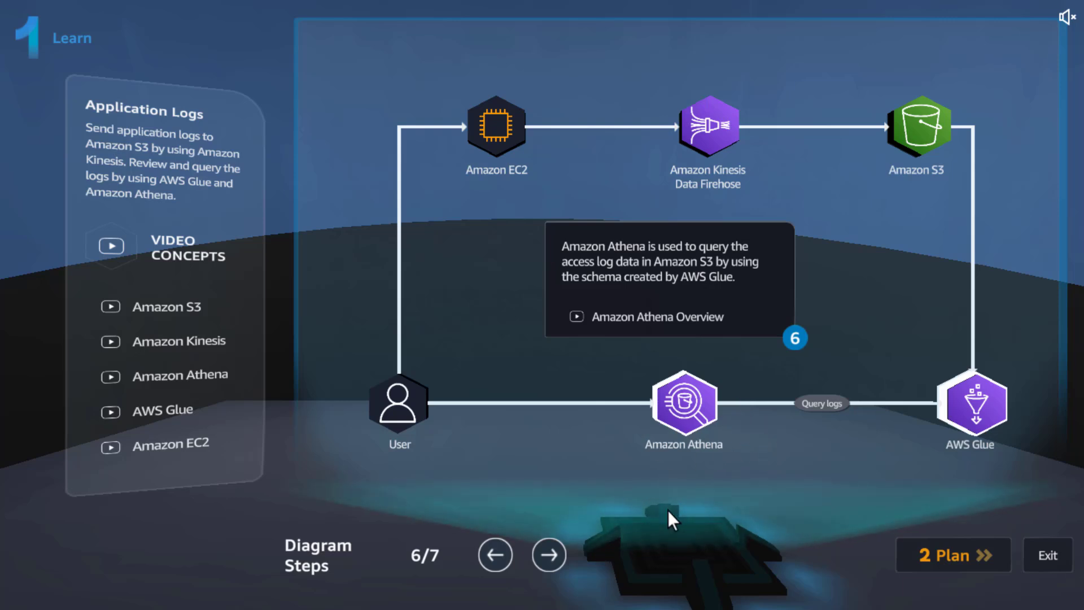
pyautogui.click(553, 566)
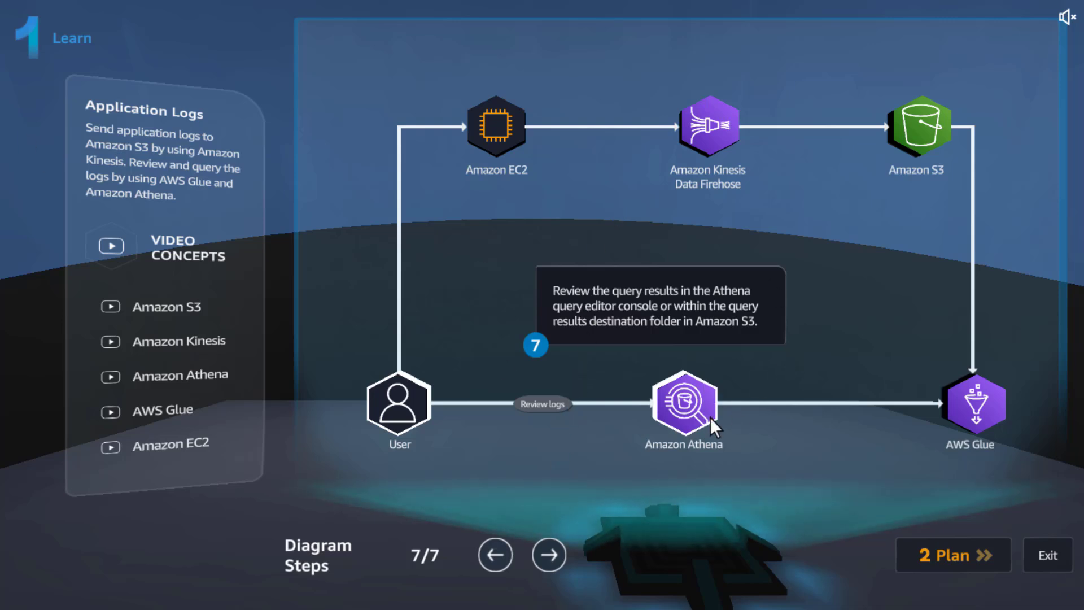
# Review the practice lab goals in the Plan stage, and start the lab in the Practice stage.
pyautogui.click(941, 562)
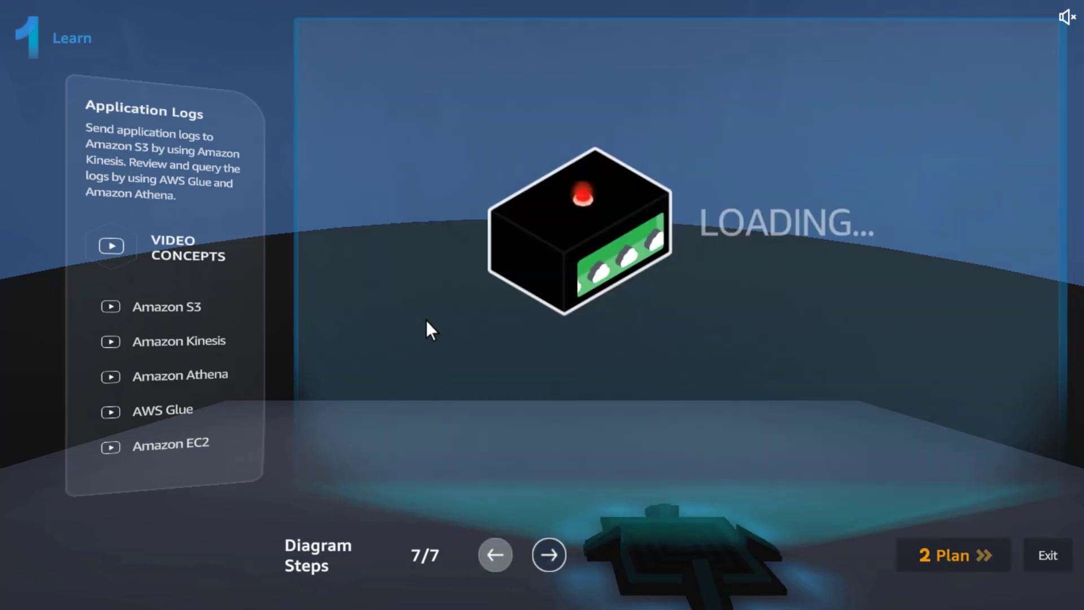
pyautogui.click(235, 128)
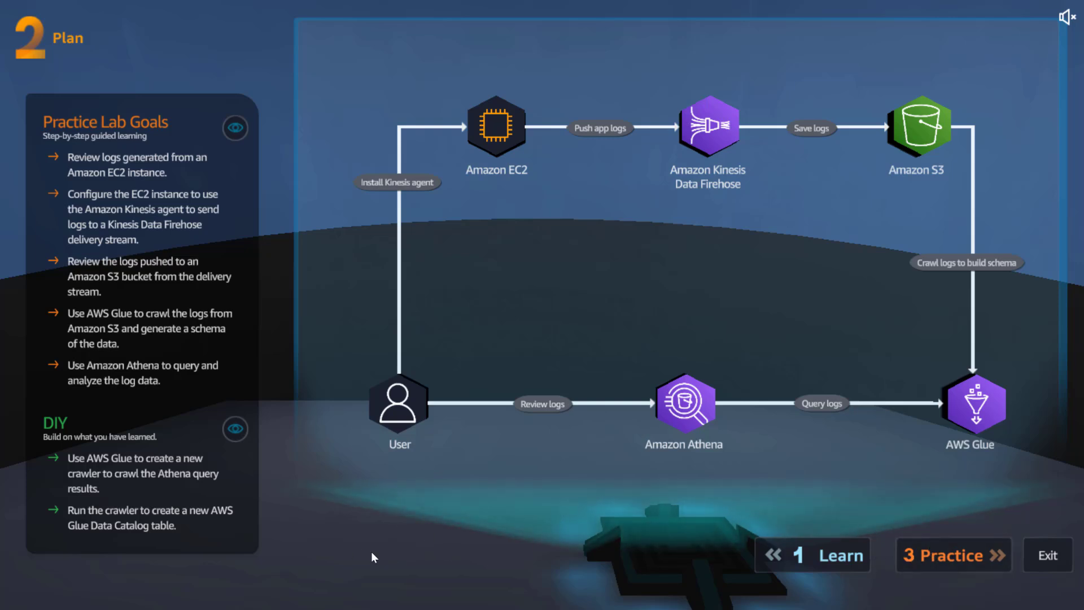
pyautogui.click(950, 556)
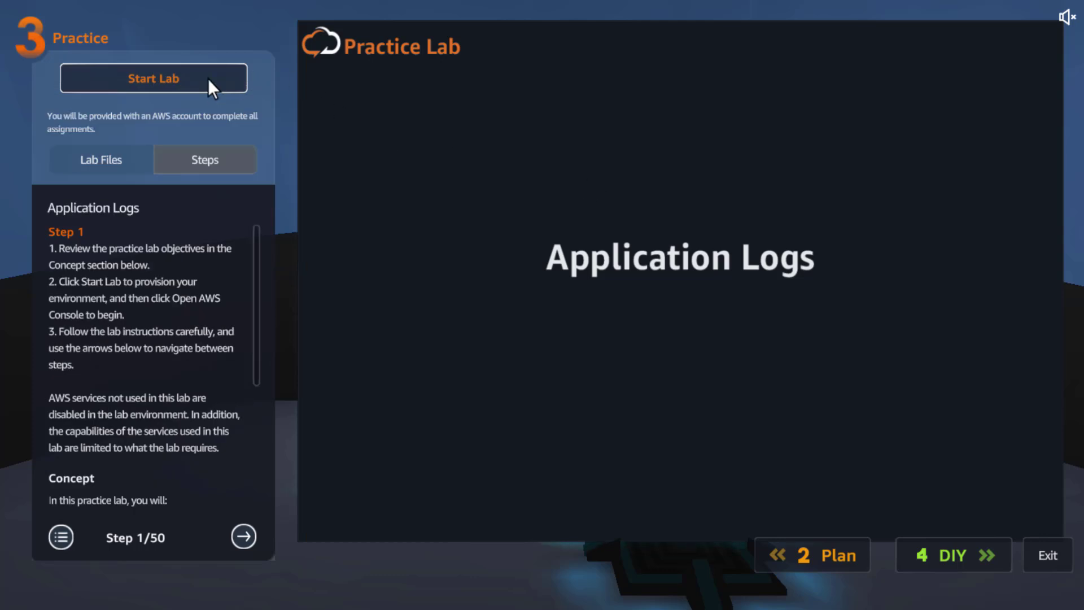
pyautogui.click(208, 80)
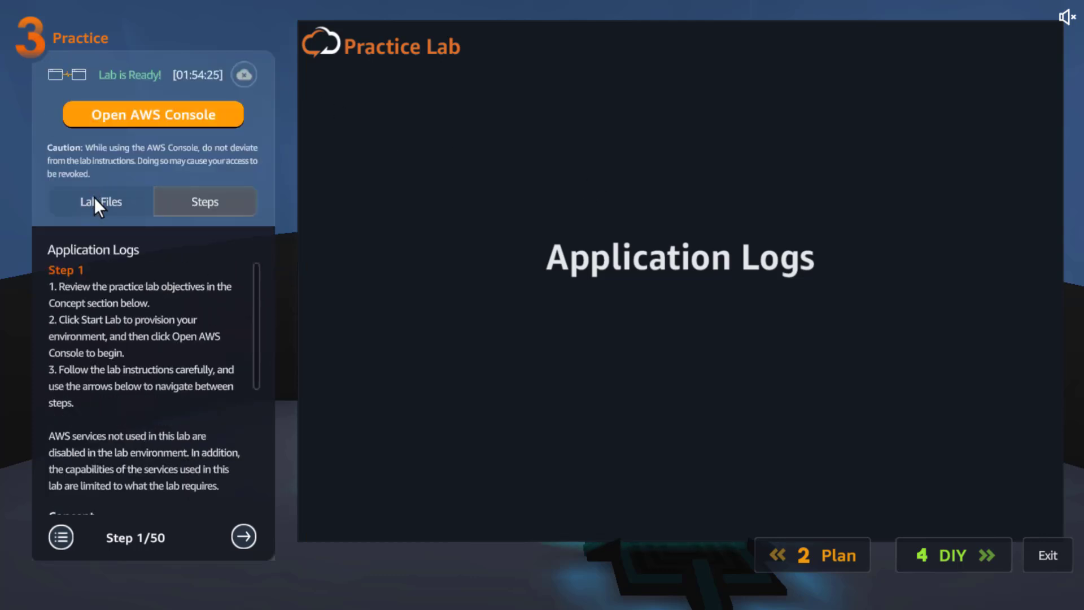
# Download the lab file kinesis_agent_config.txt and return to the practice lab steps.
pyautogui.click(95, 199)
pyautogui.click(233, 287)
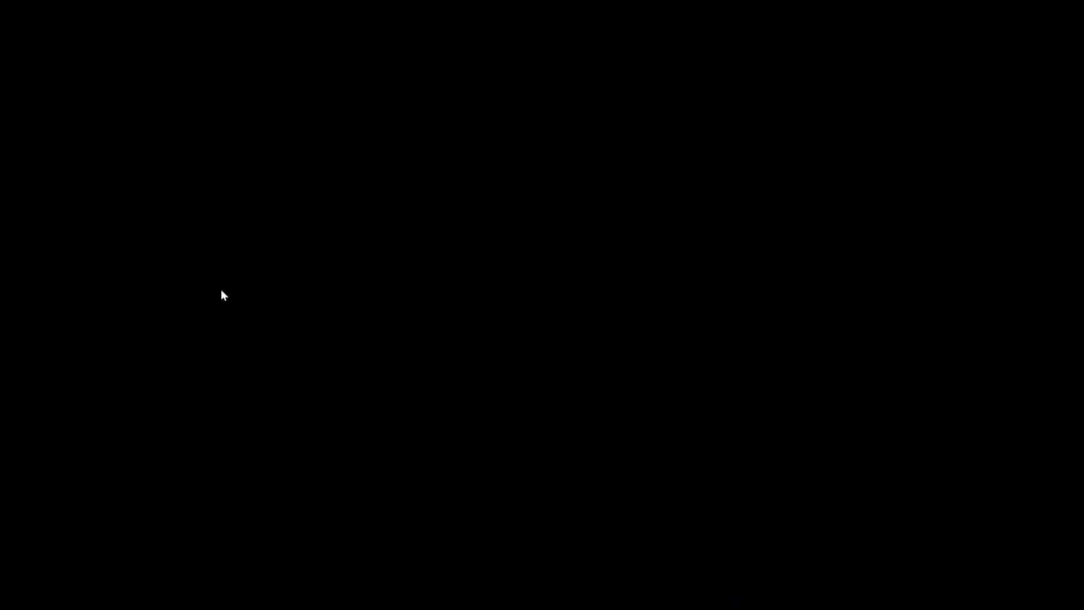
pyautogui.click(204, 201)
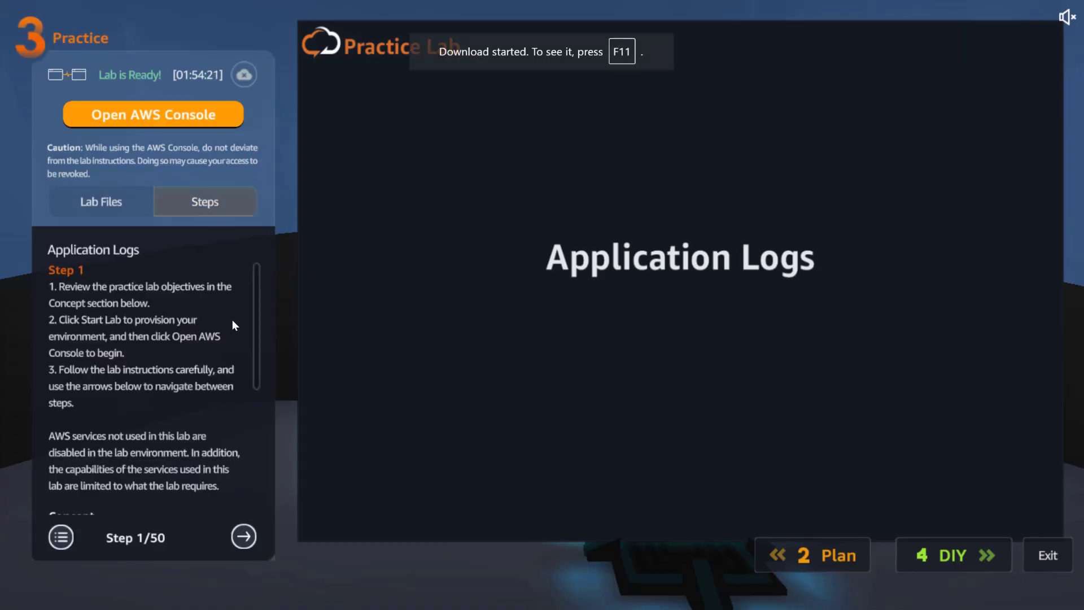
# Read through the practice lab instructions from step 1 to step 7, including the lab objectives and the EC2 Instance Connect concept.
pyautogui.moveTo(253, 296); pyautogui.dragTo(259, 470)
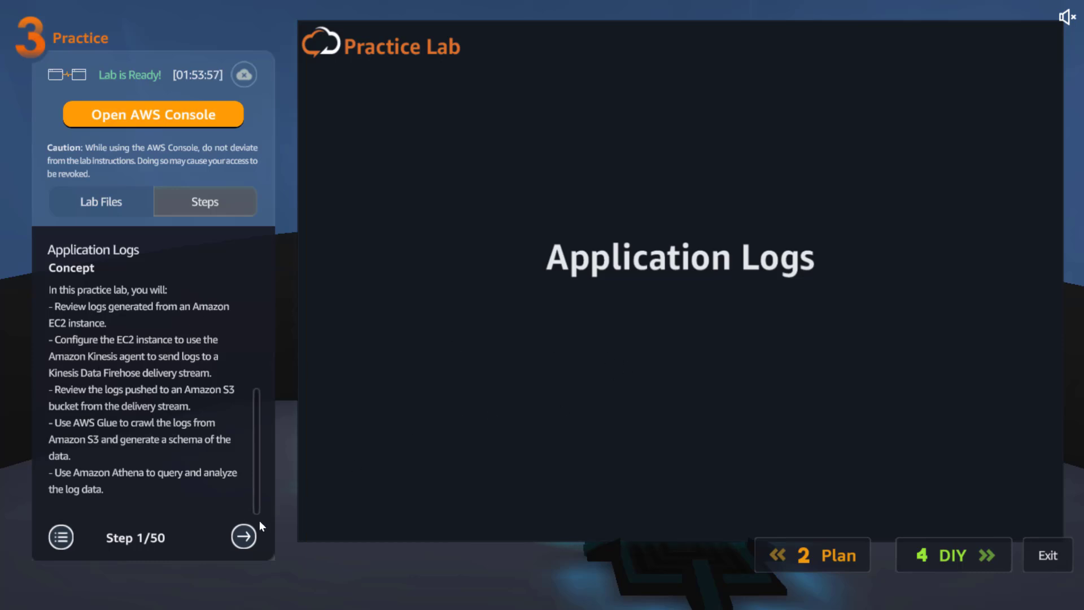
pyautogui.click(249, 535)
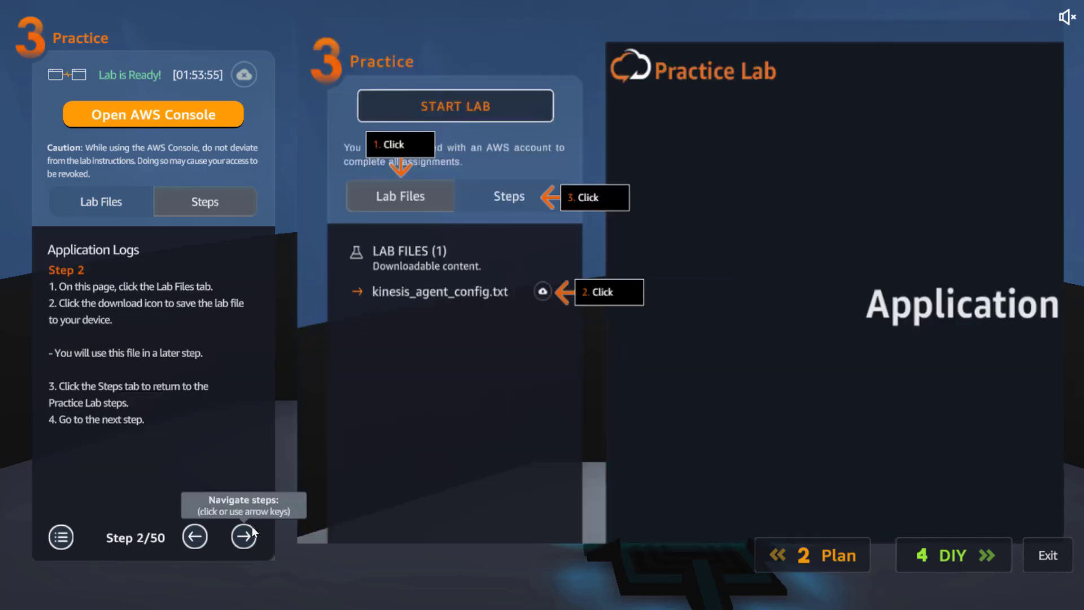
pyautogui.click(244, 534)
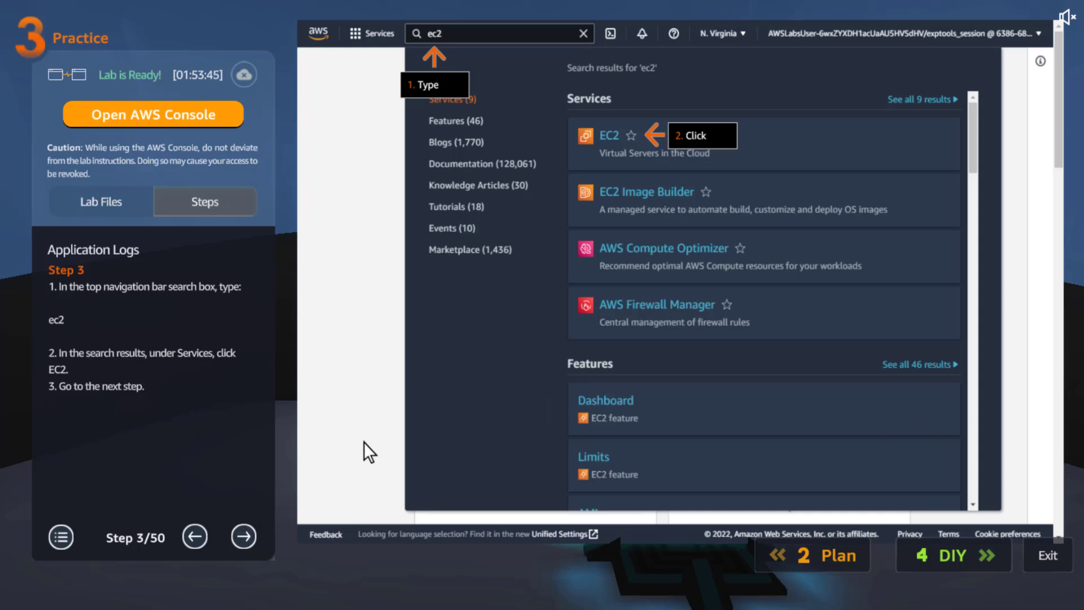
pyautogui.click(245, 537)
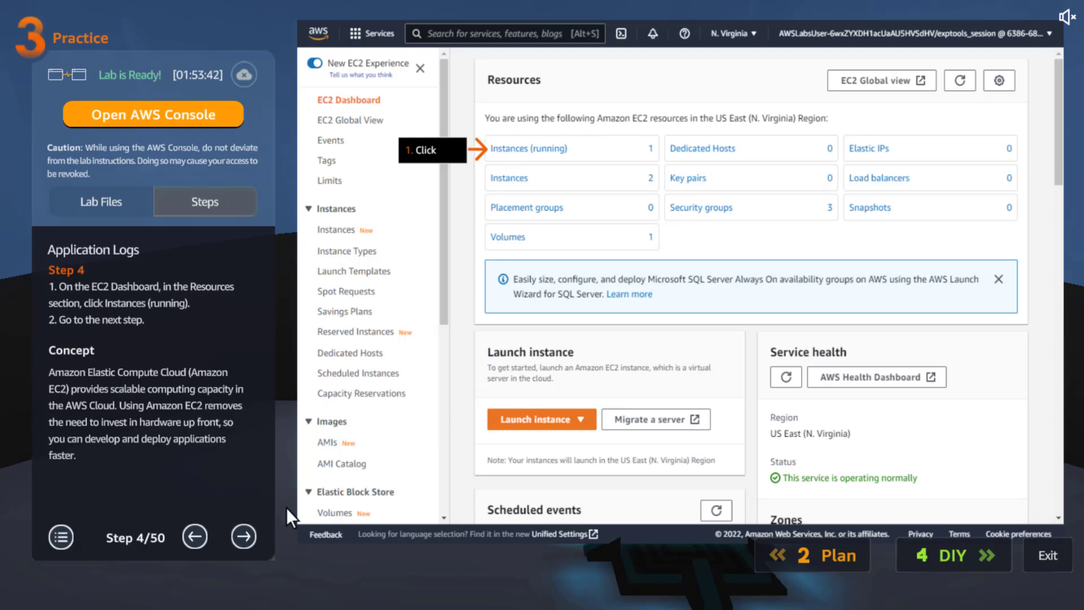
pyautogui.click(242, 532)
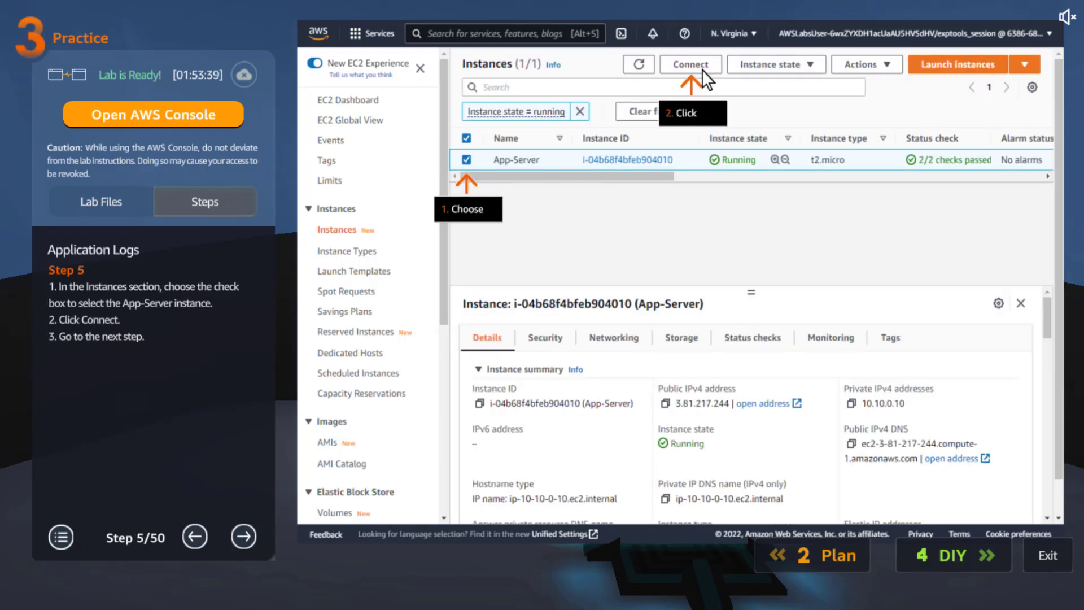
pyautogui.click(245, 531)
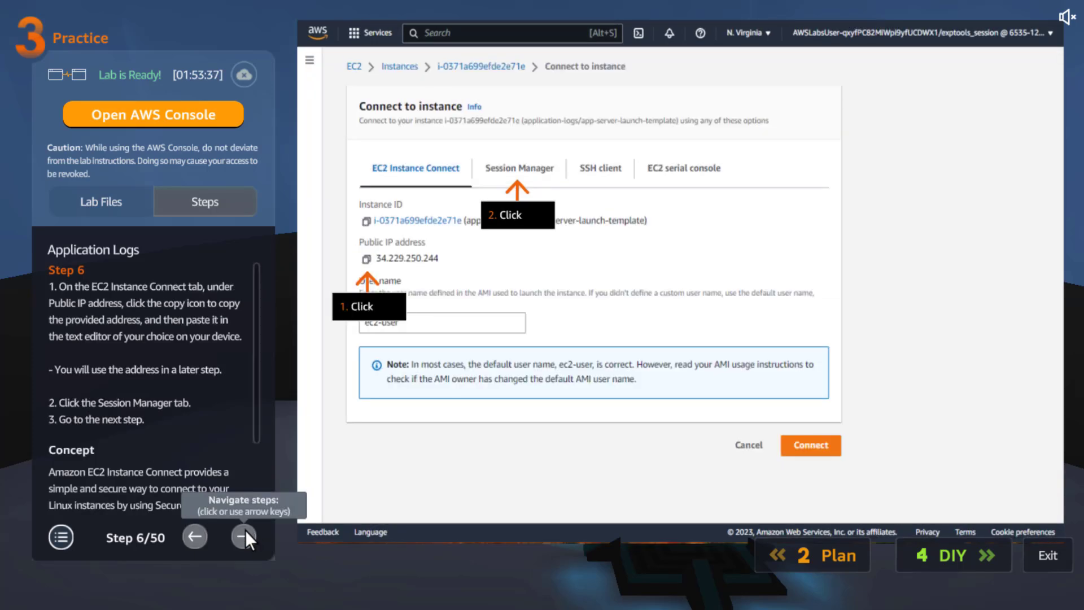
pyautogui.scroll(-4, 250, 337)
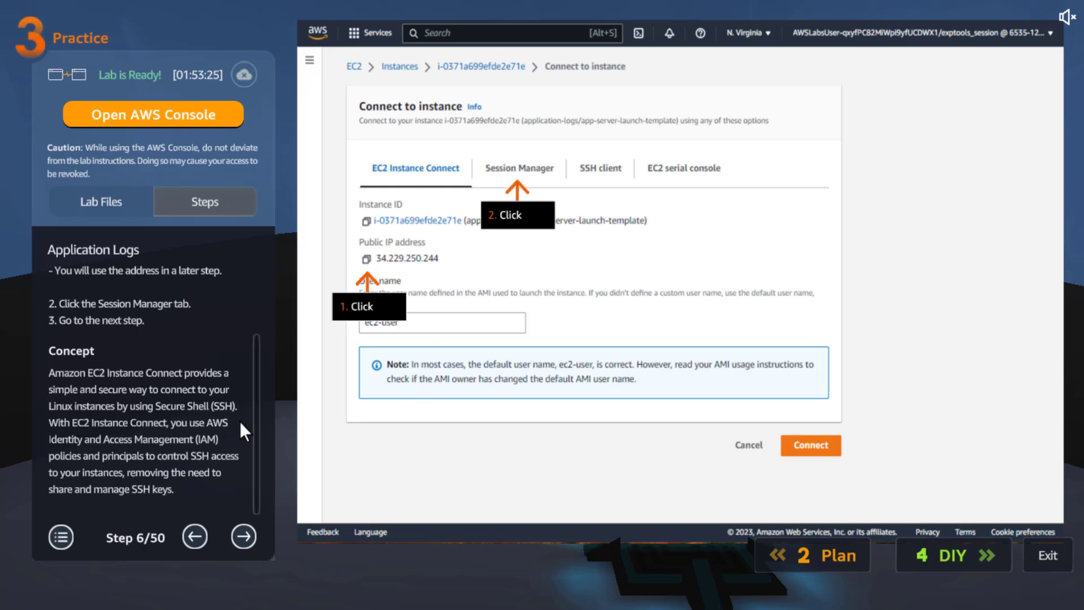
pyautogui.click(244, 532)
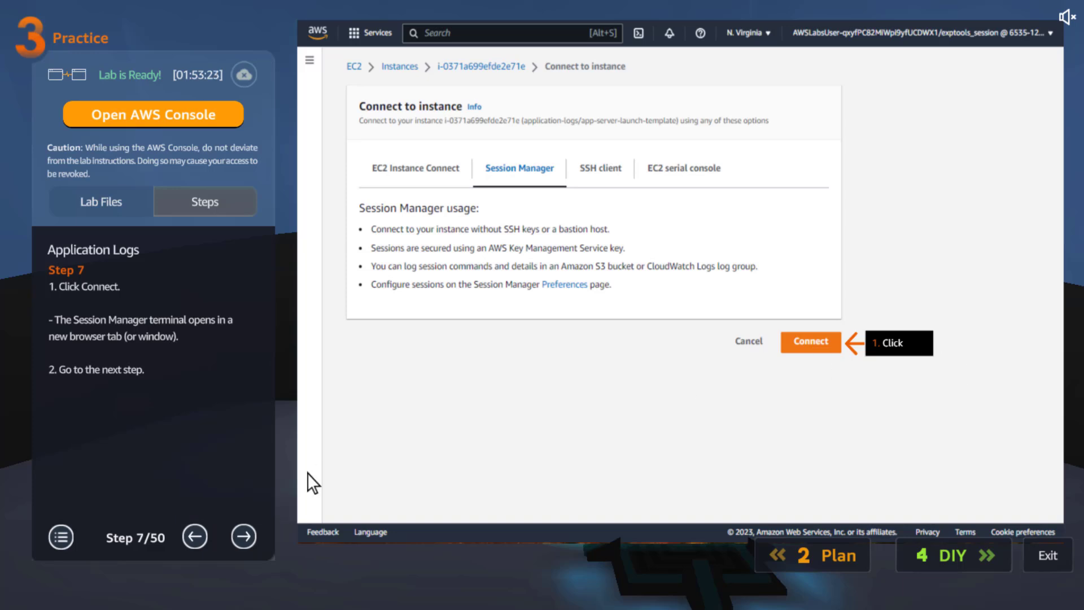
# Examine the yum install command for the Kinesis agent and the concept note in practice lab step 8.
pyautogui.click(249, 533)
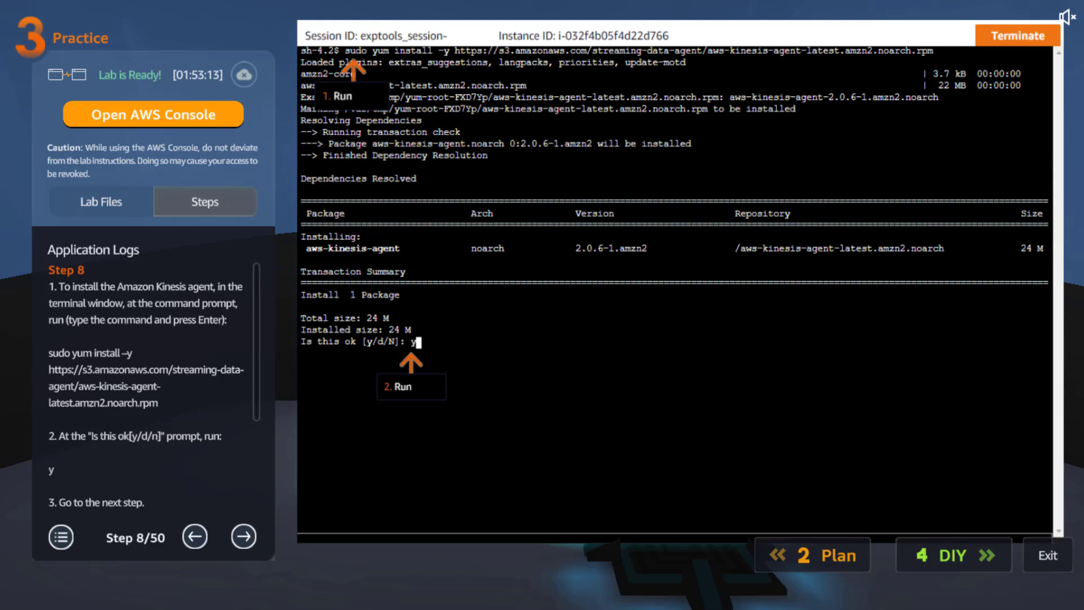
pyautogui.tripleClick(133, 342)
pyautogui.doubleClick(82, 352)
pyautogui.moveTo(49, 354); pyautogui.dragTo(174, 402)
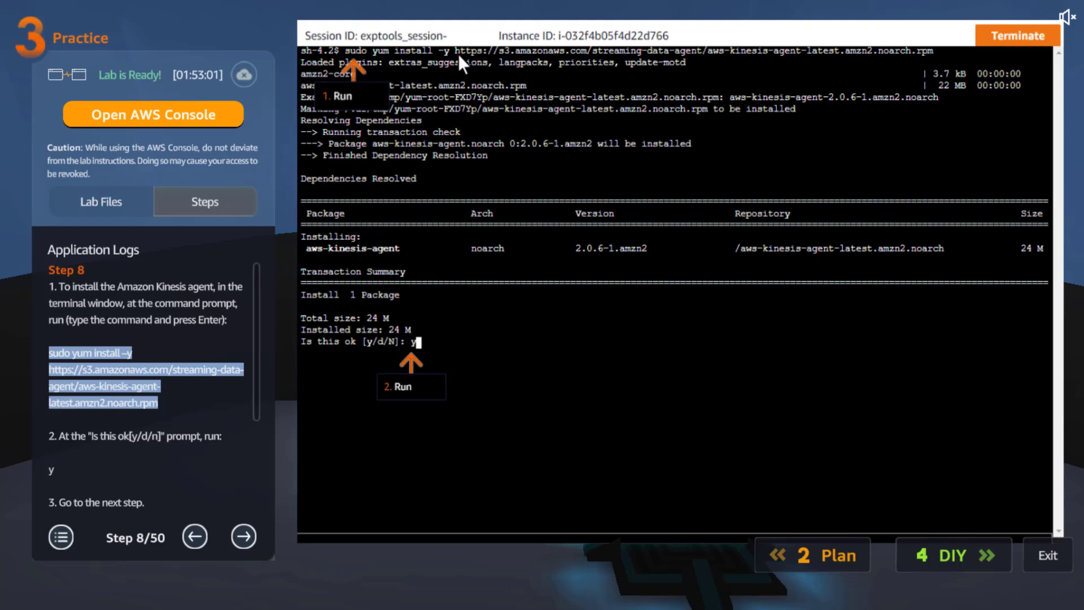
pyautogui.click(151, 411)
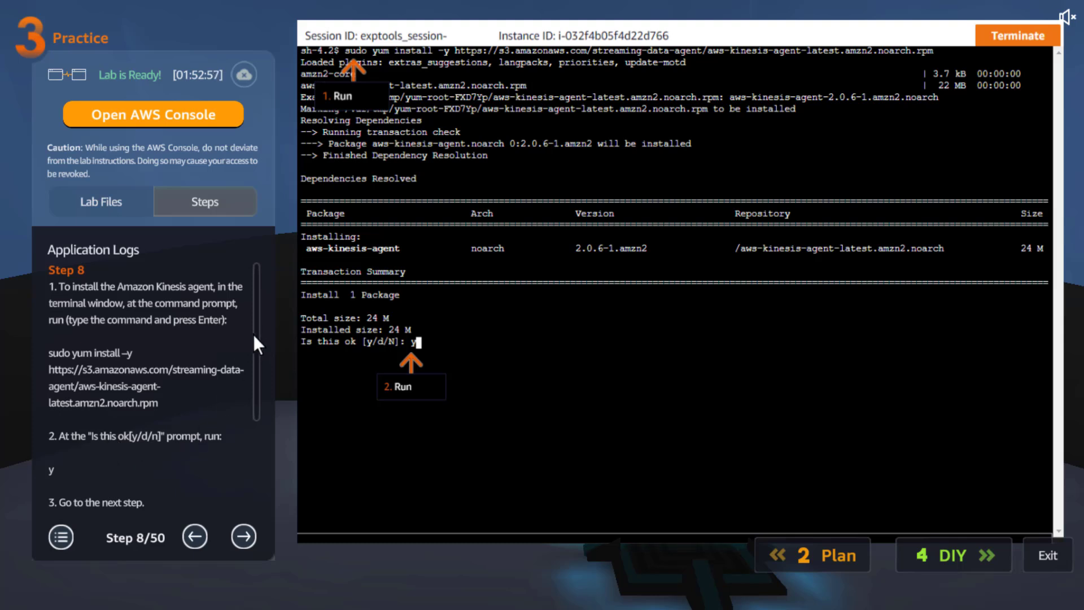
pyautogui.scroll(-3, 248, 385)
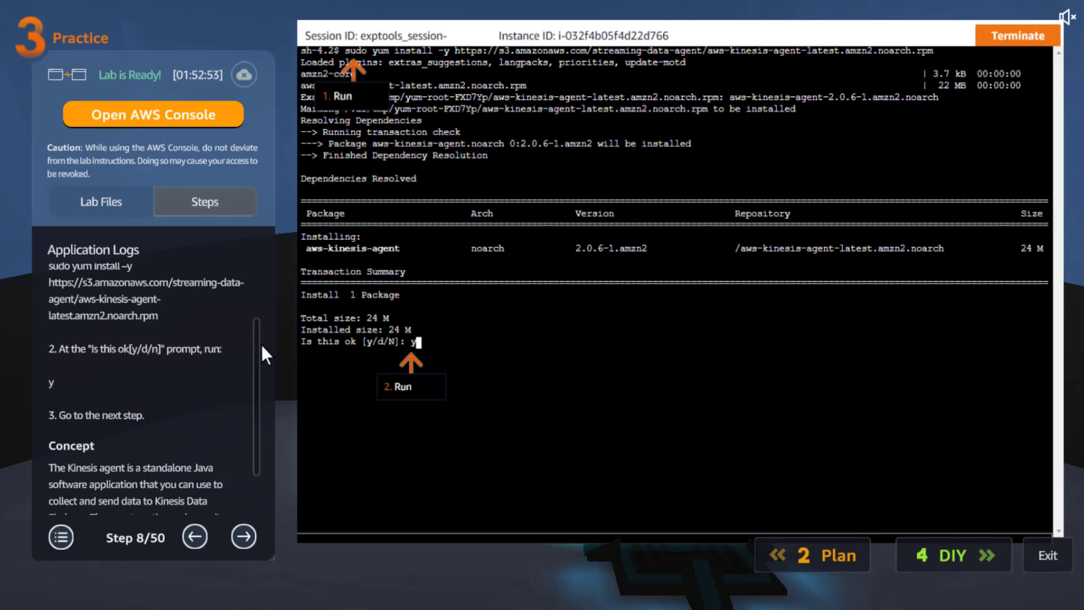
pyautogui.scroll(-2, 257, 348)
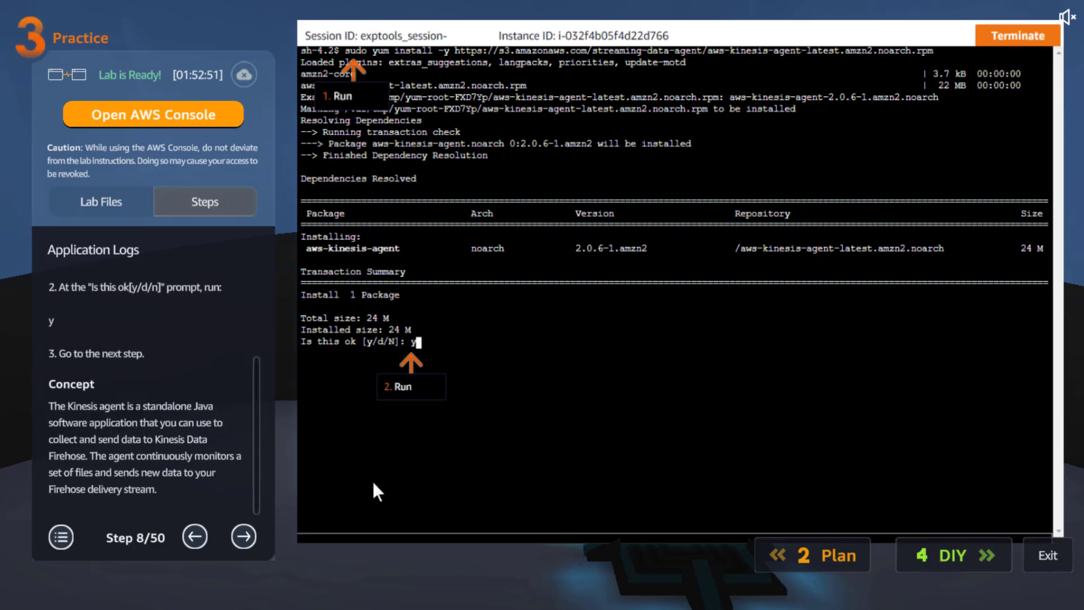
# Look over practice lab step 9 and bring up kinesis_agent_config.txt in a maximized Notepad++ window.
pyautogui.click(237, 535)
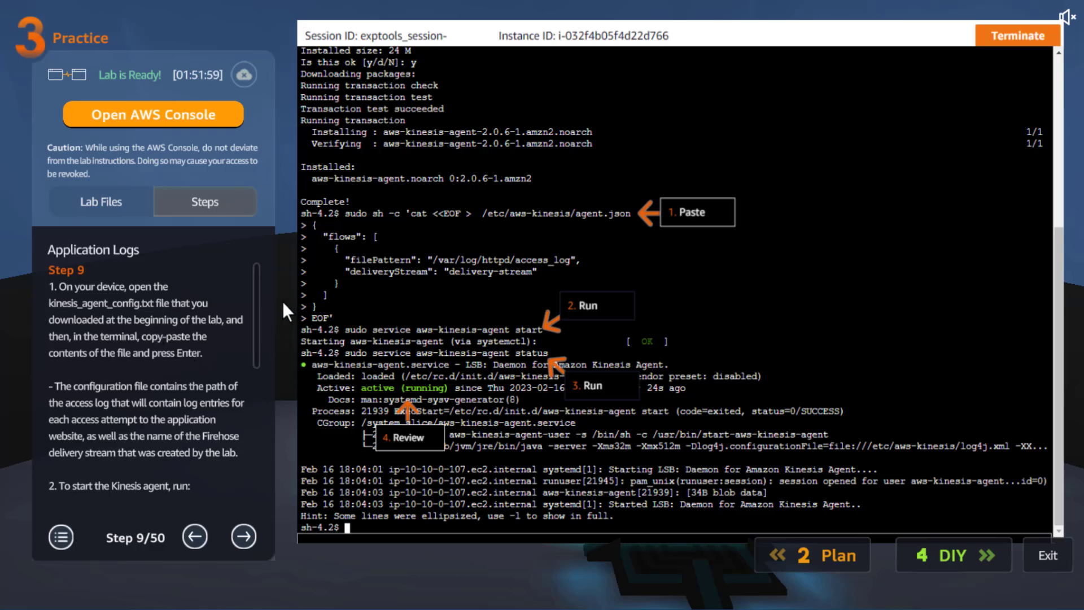
pyautogui.scroll(-4, 252, 410)
pyautogui.scroll(2, 248, 361)
pyautogui.scroll(2, 246, 343)
pyautogui.hotkey('alt', 'Tab')
pyautogui.click(474, 137)
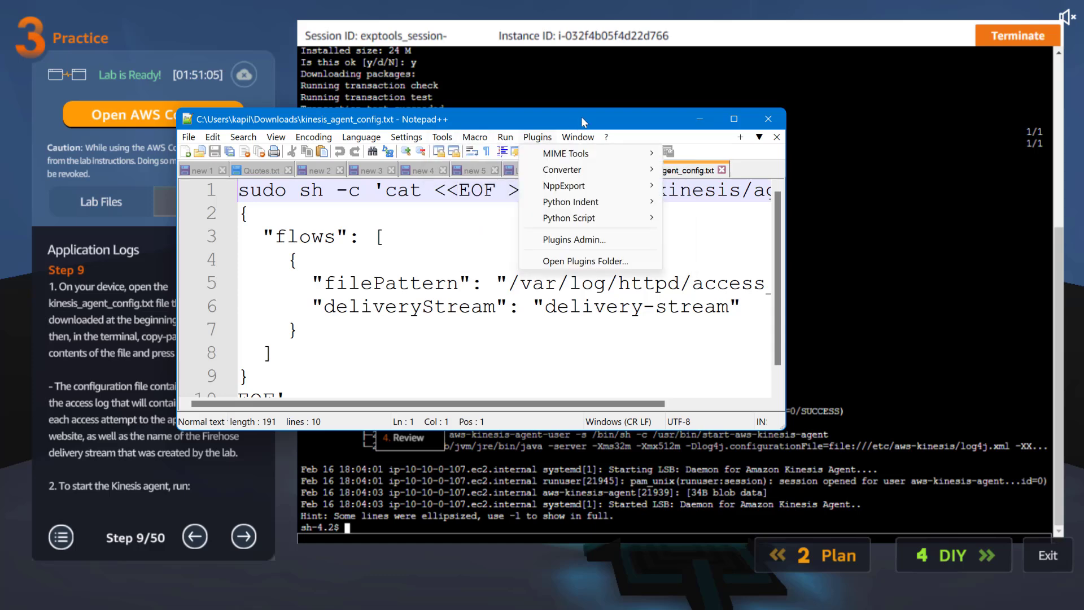
pyautogui.doubleClick(593, 108)
pyautogui.click(748, 14)
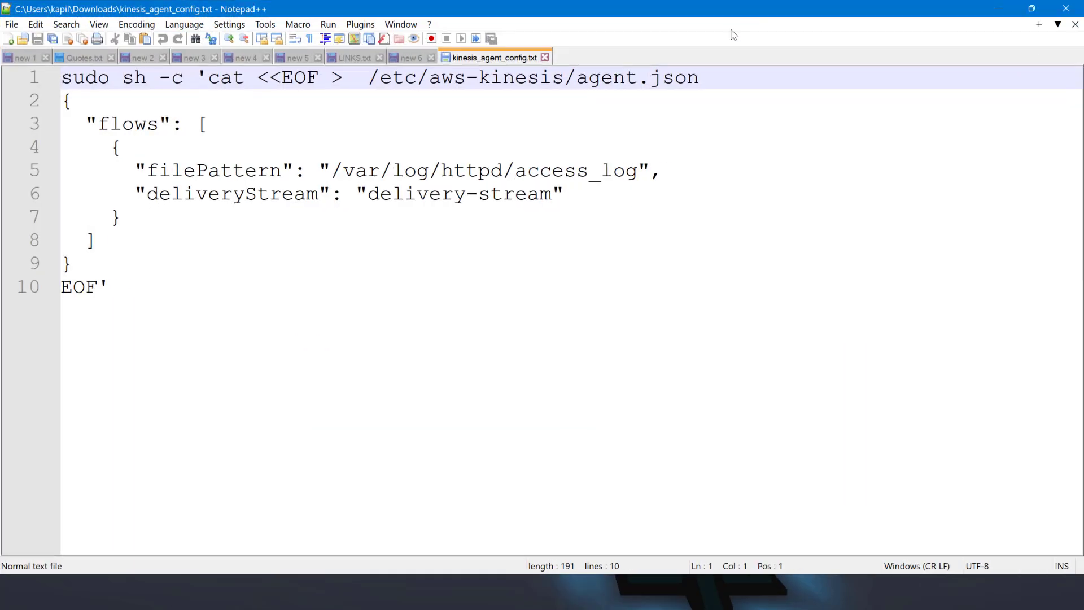
# Examine the Kinesis agent configuration, highlighting the sh -c and cat commands, the agent.json path and the JSON block, and return to the lab.
pyautogui.moveTo(128, 279); pyautogui.dragTo(22, 79)
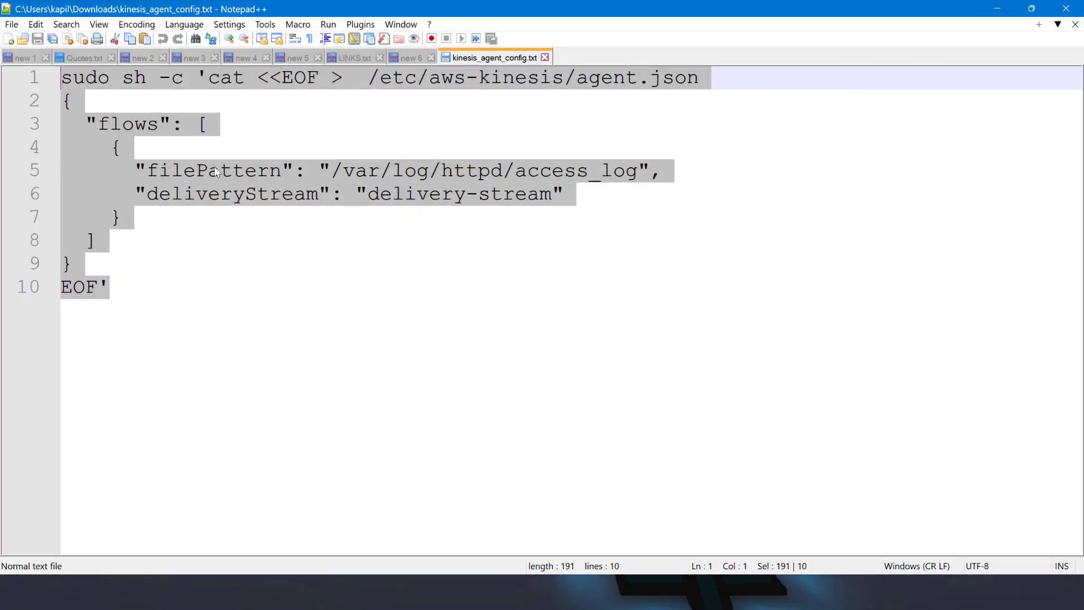
pyautogui.click(205, 121)
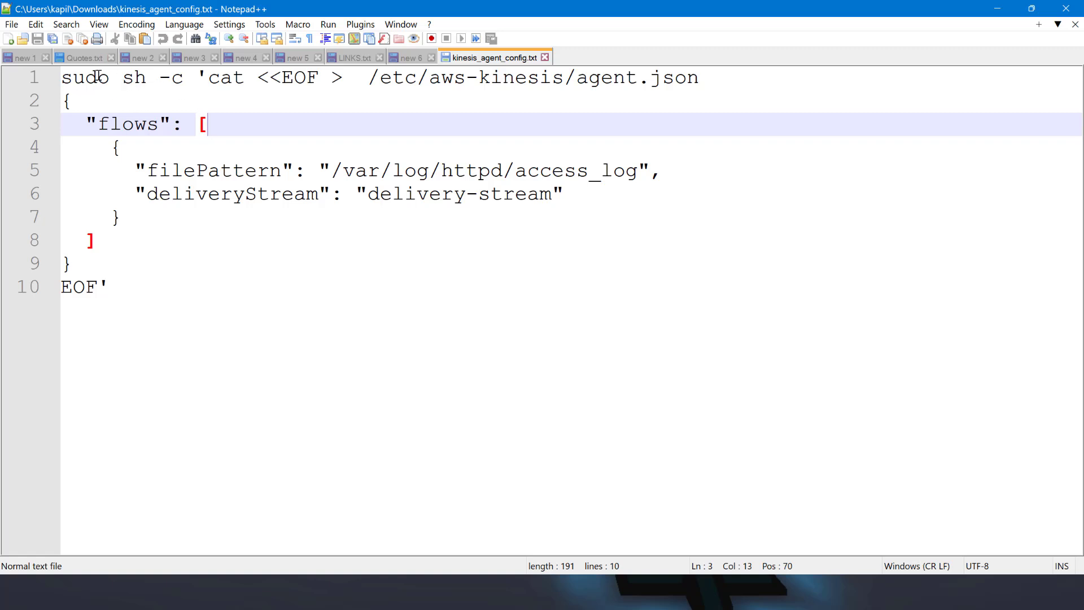
pyautogui.moveTo(124, 79); pyautogui.dragTo(177, 80)
pyautogui.click(134, 79)
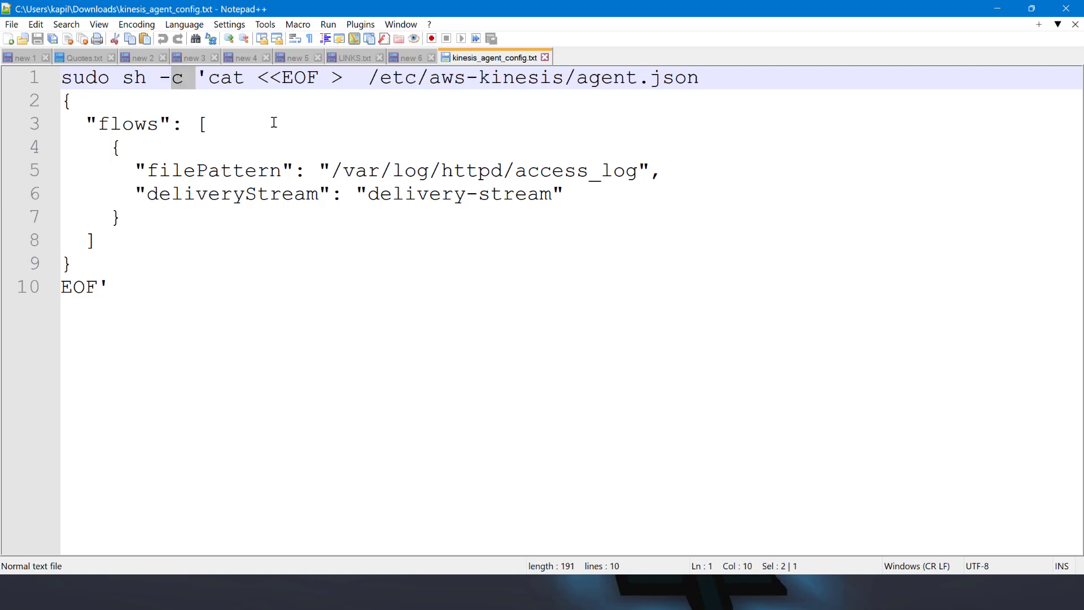
pyautogui.click(209, 79)
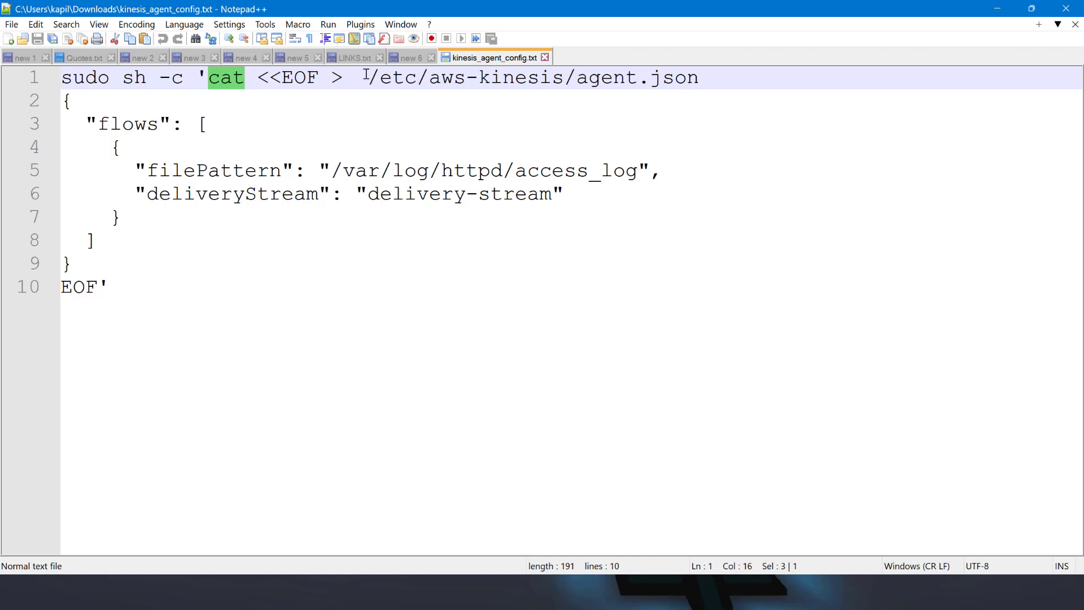
pyautogui.moveTo(369, 77); pyautogui.dragTo(724, 83)
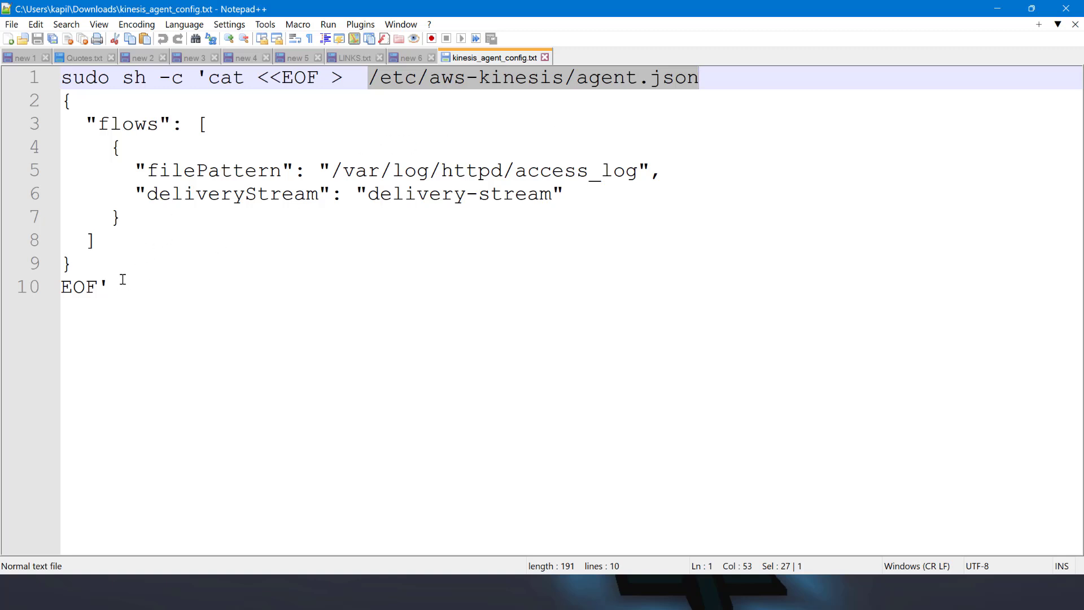
pyautogui.moveTo(101, 262); pyautogui.dragTo(12, 102)
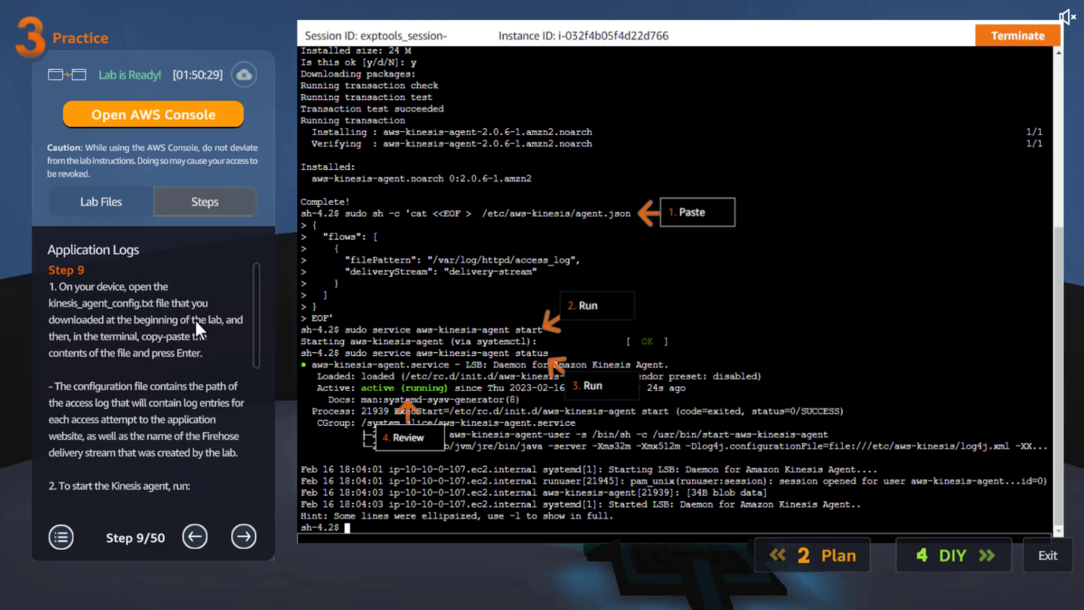
# Review the configuration notes in practice lab step 9 against the access log path and JSON block in kinesis_agent_config.txt, and return to the lab.
pyautogui.moveTo(259, 295); pyautogui.dragTo(256, 334)
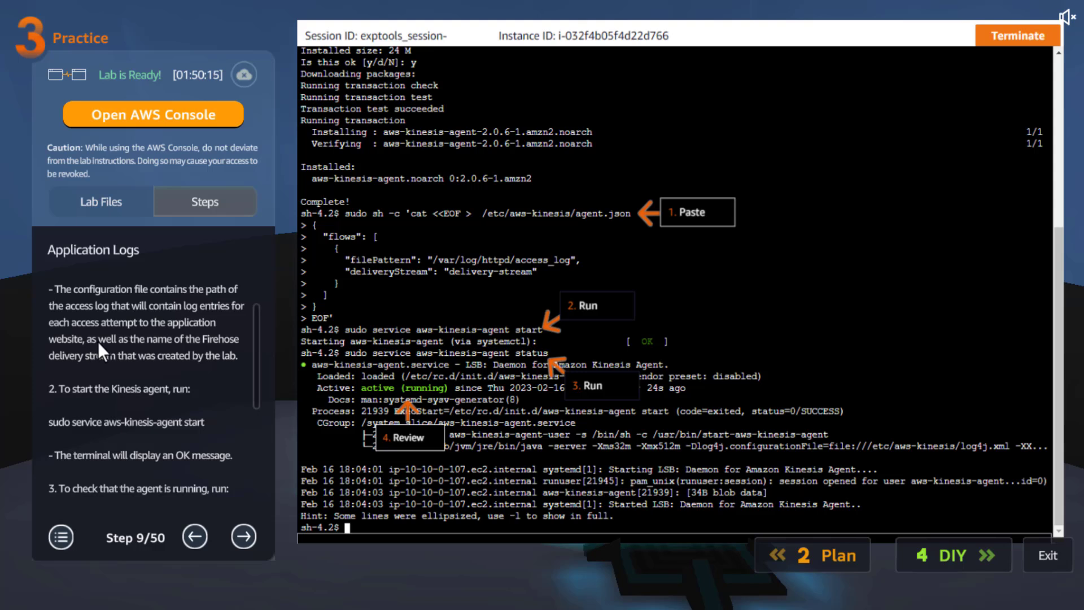
pyautogui.scroll(-2, 253, 354)
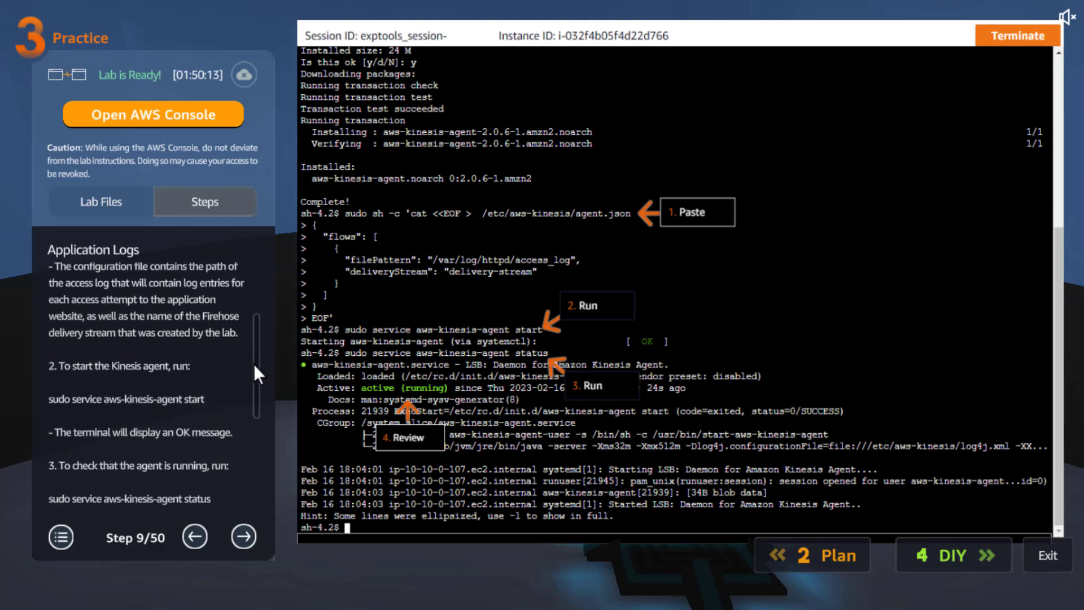
pyautogui.scroll(-3, 253, 381)
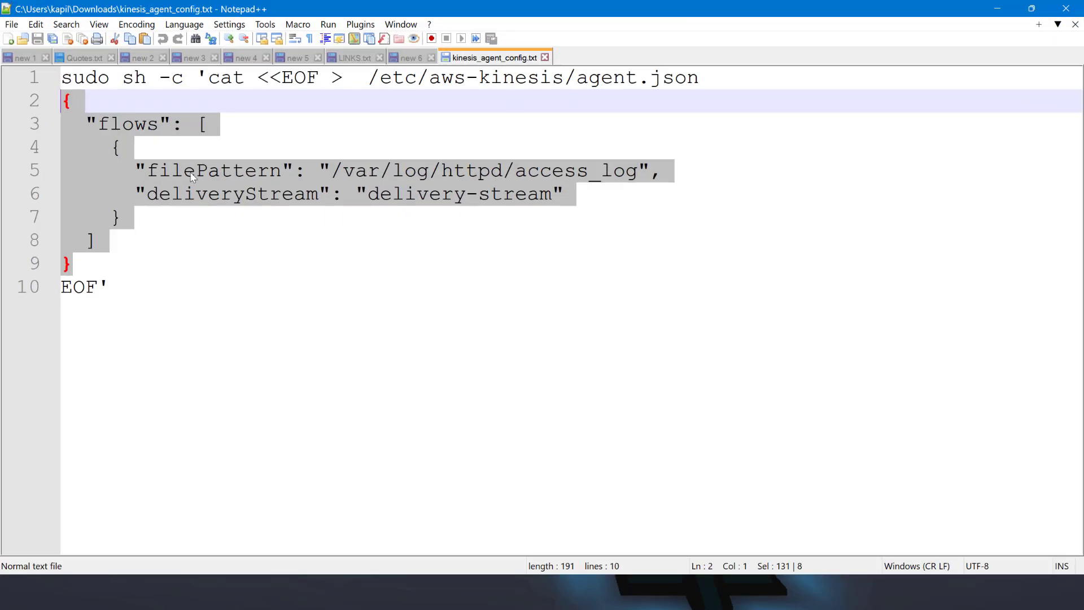
pyautogui.click(394, 211)
pyautogui.moveTo(609, 171); pyautogui.dragTo(306, 170)
pyautogui.moveTo(115, 266); pyautogui.dragTo(59, 102)
pyautogui.doubleClick(521, 83)
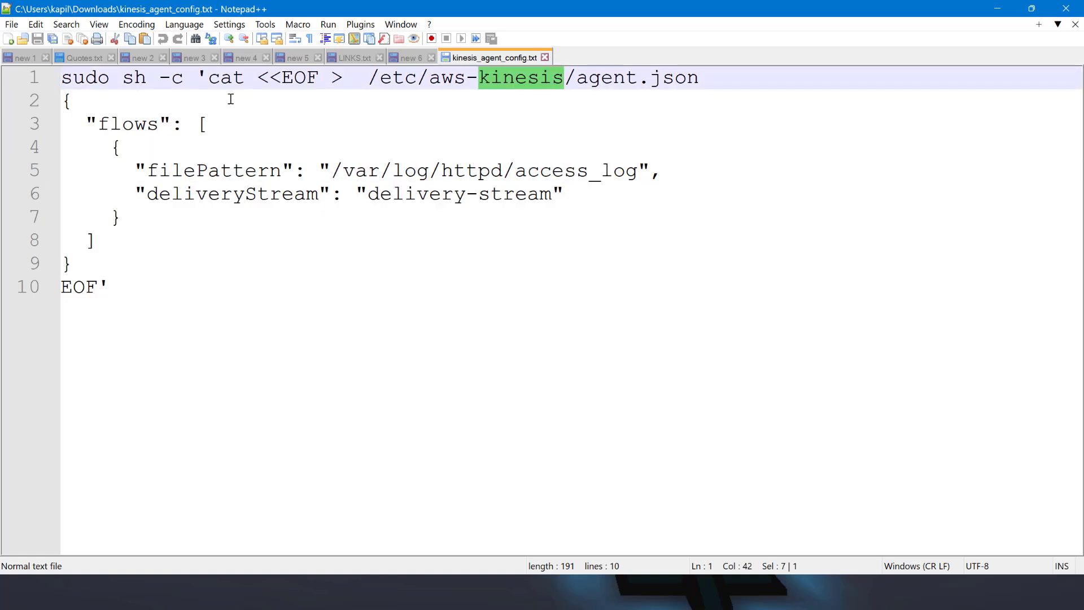
pyautogui.click(998, 11)
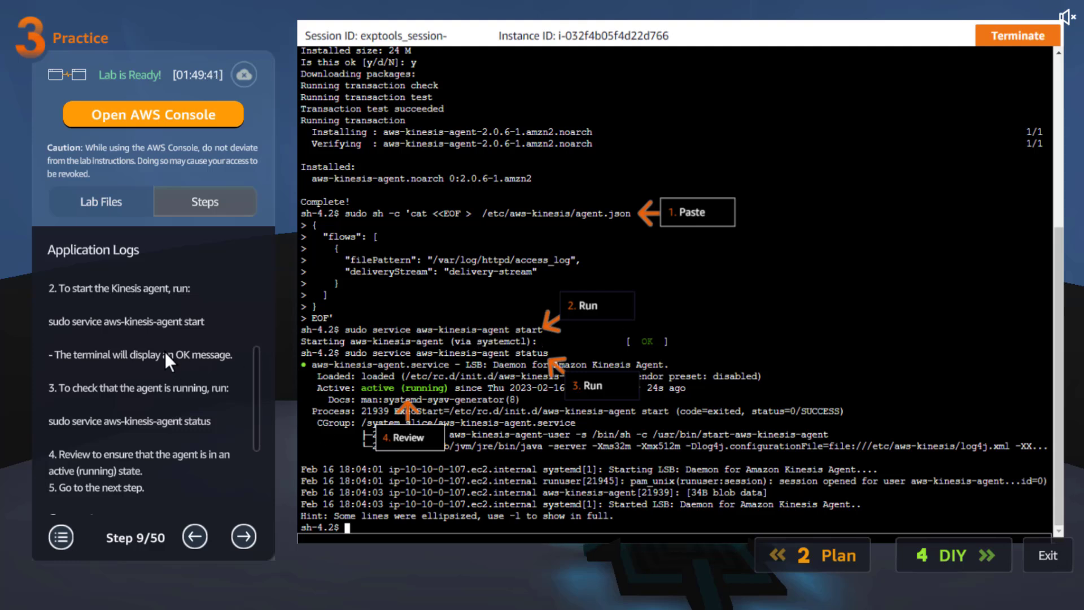
# Examine the sudo service aws-kinesis-agent start and status commands and the concept note in practice lab step 9.
pyautogui.click(103, 327)
pyautogui.moveTo(104, 327); pyautogui.dragTo(57, 324)
pyautogui.click(62, 321)
pyautogui.scroll(1, 63, 320)
pyautogui.moveTo(208, 329); pyautogui.dragTo(42, 327)
pyautogui.click(152, 339)
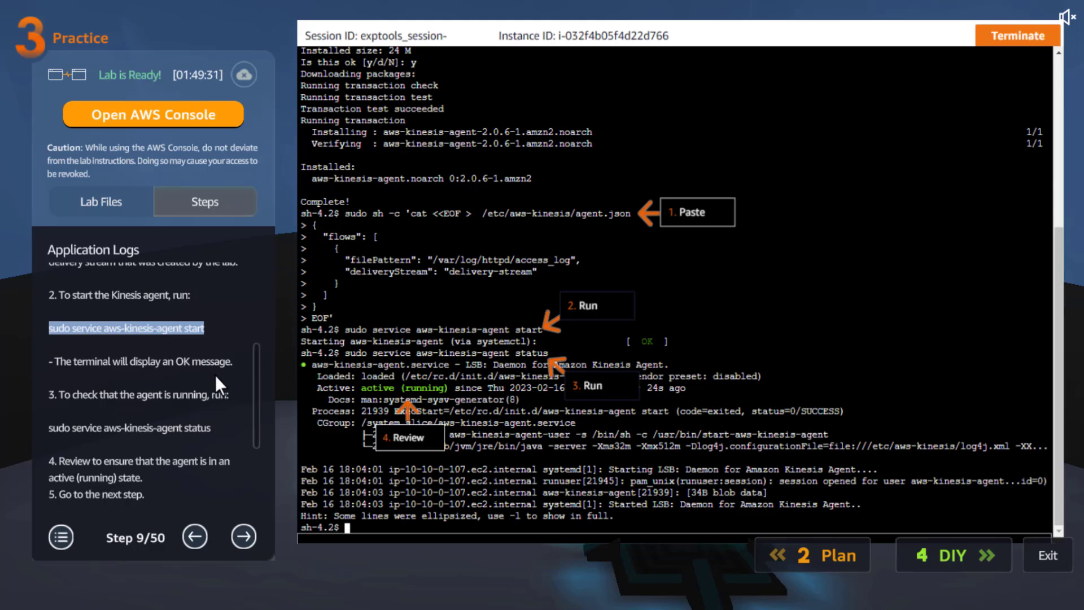
pyautogui.click(212, 427)
pyautogui.moveTo(257, 389); pyautogui.dragTo(265, 453)
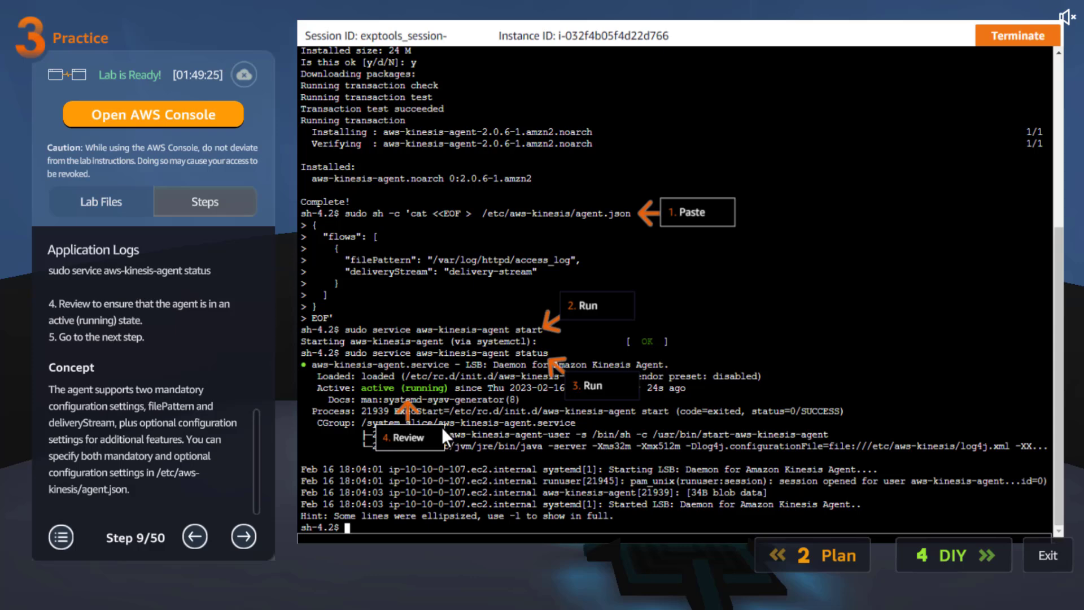
# Advance to practice lab step 10 and examine the tail -f /var/log/httpd/access_log command.
pyautogui.click(248, 534)
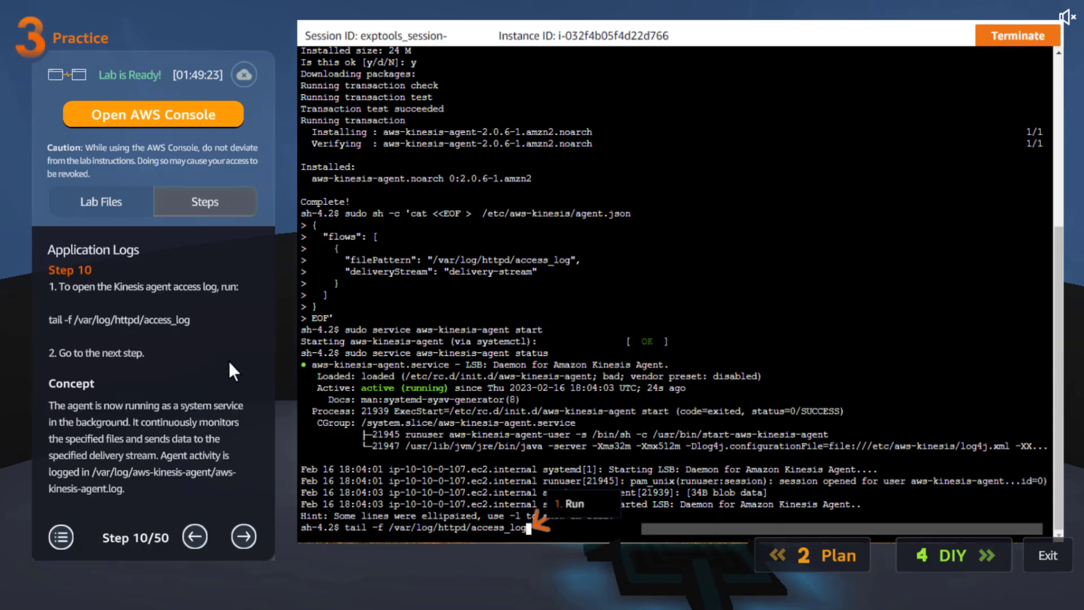
pyautogui.moveTo(184, 321); pyautogui.dragTo(46, 314)
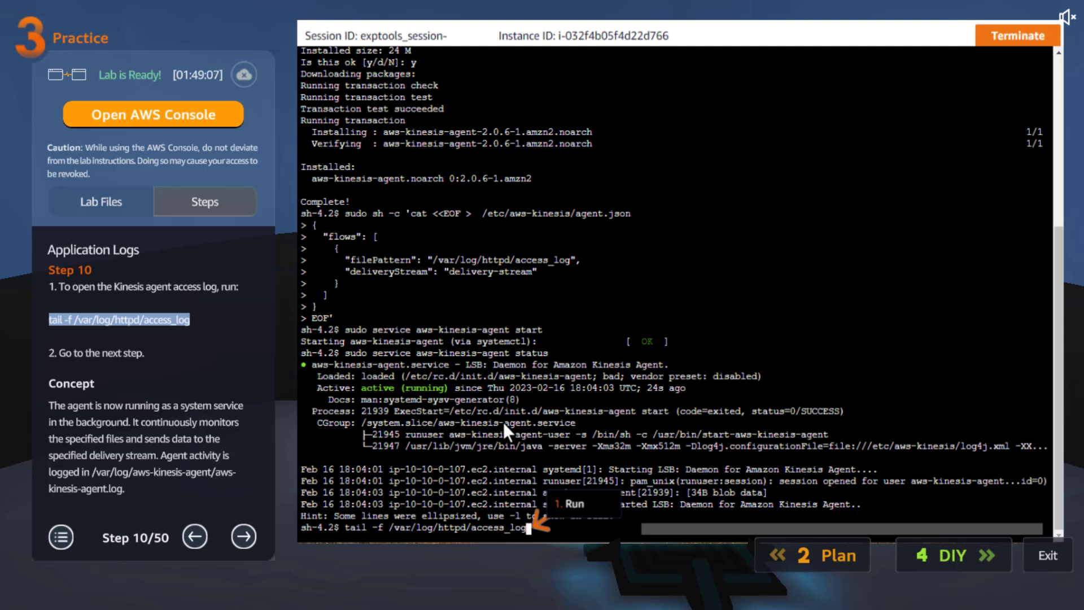
pyautogui.click(177, 365)
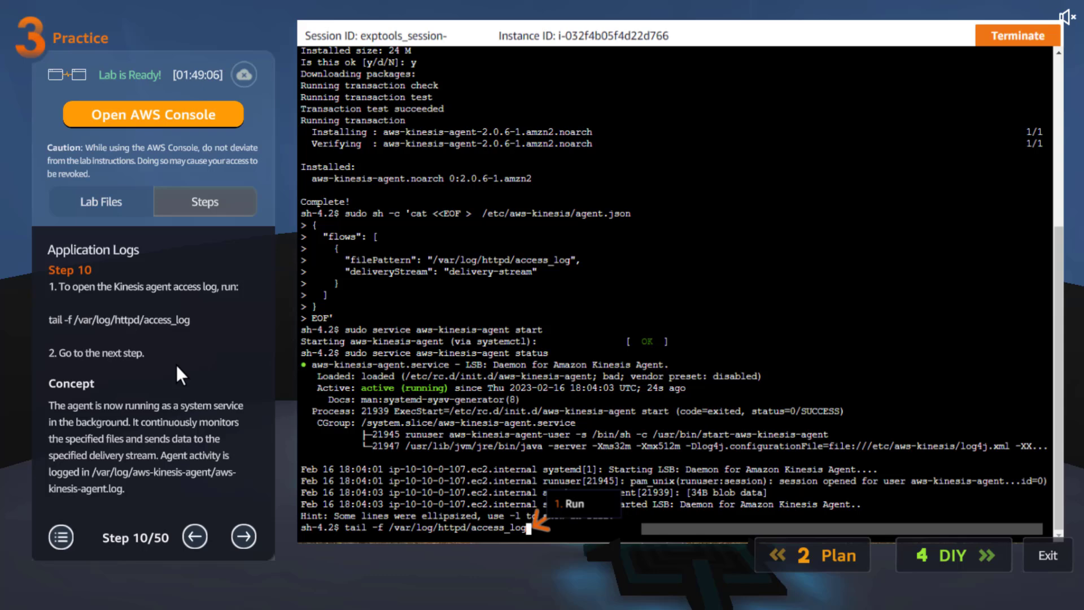
# Read practice lab steps 11 to 14 on generating access log entries, reviewing them and finding the log bucket in S3.
pyautogui.click(243, 537)
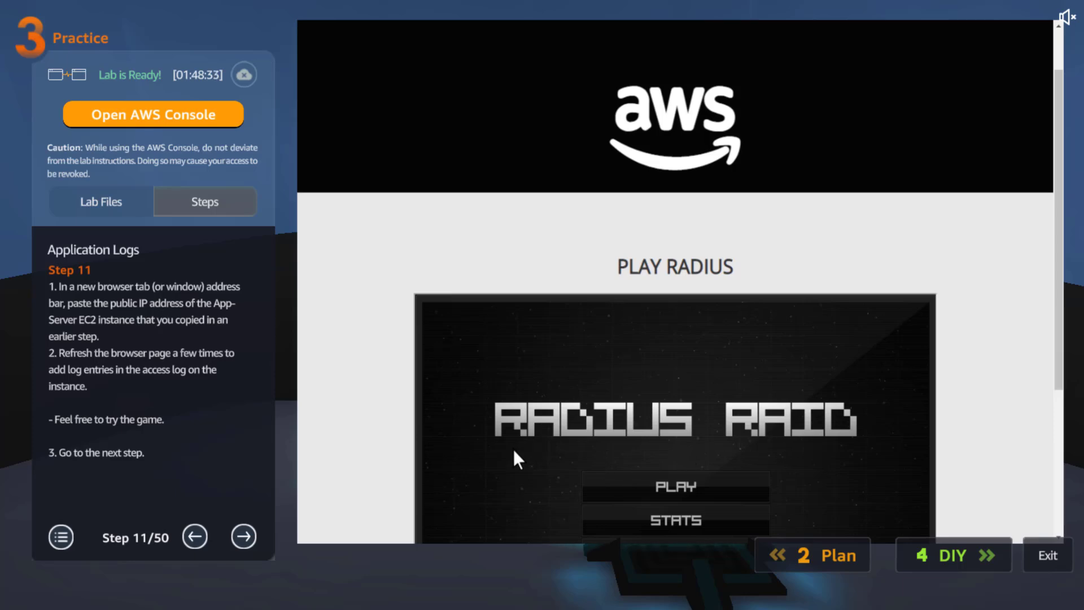
pyautogui.click(238, 533)
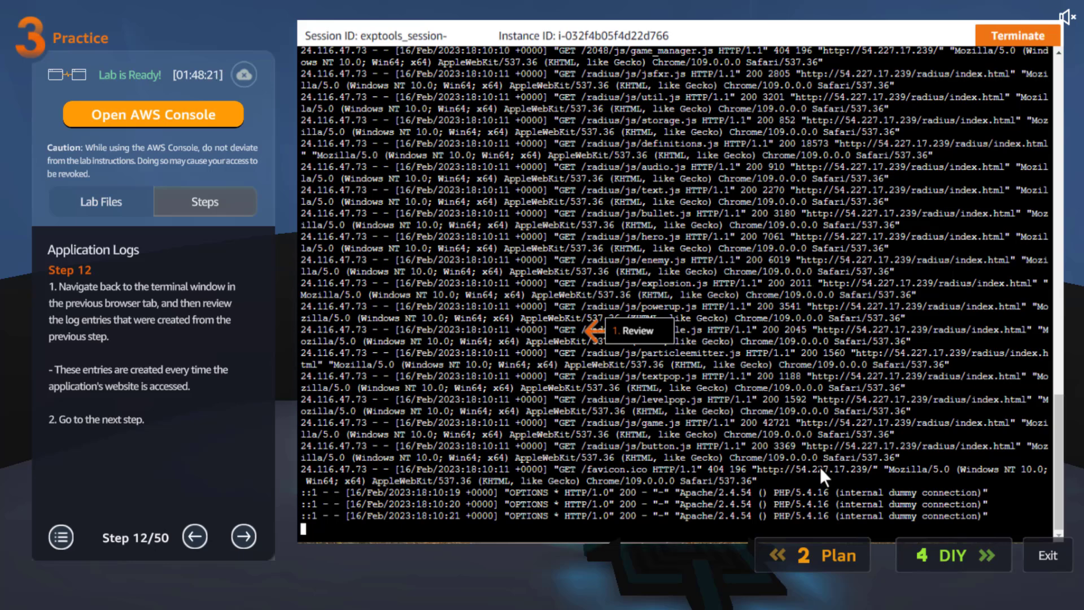
pyautogui.click(239, 533)
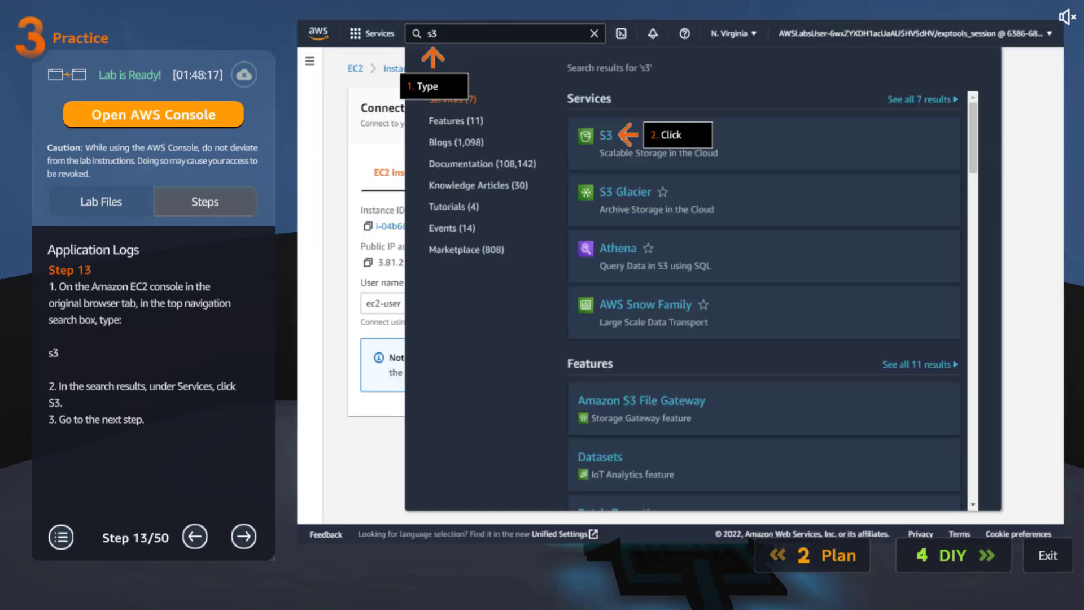
pyautogui.click(250, 536)
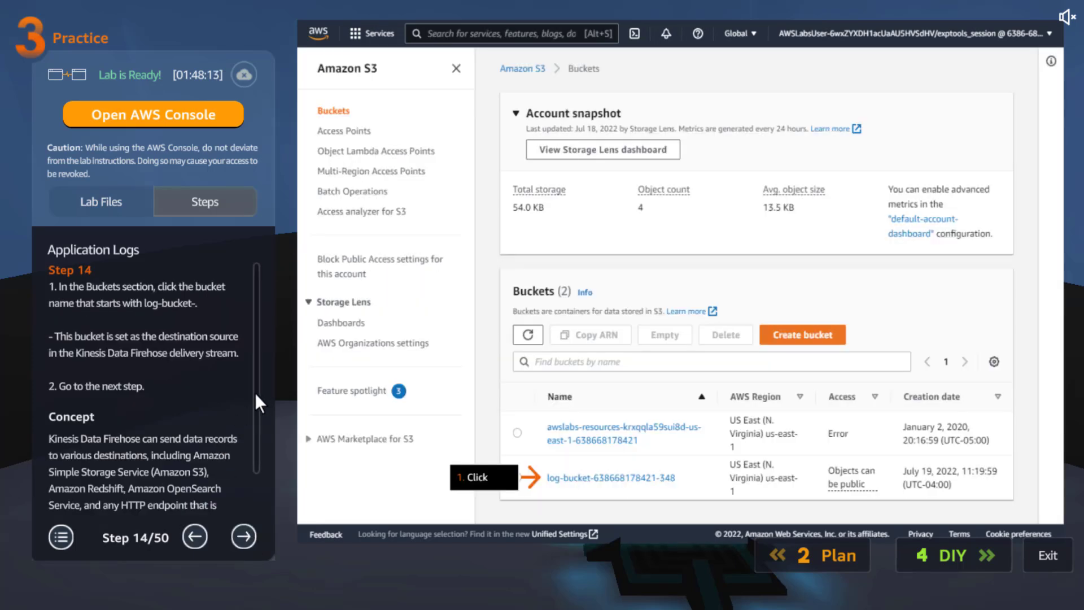
pyautogui.moveTo(256, 393); pyautogui.dragTo(252, 476)
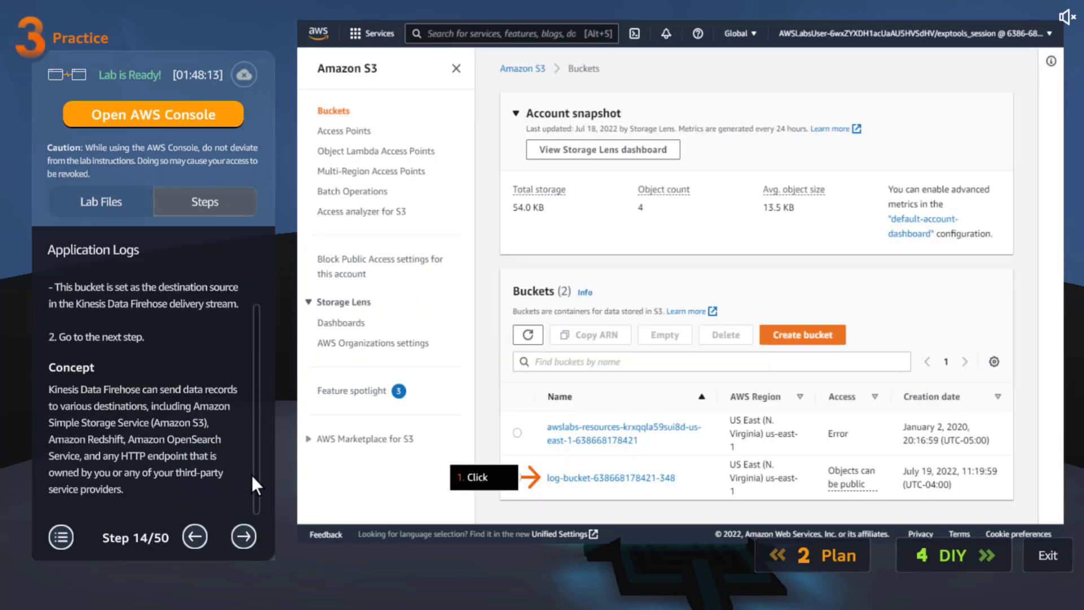
# Read practice lab steps 15 to 17 on opening the logs/ folder and downloading a delivery stream file, including the date prefix concept.
pyautogui.click(246, 530)
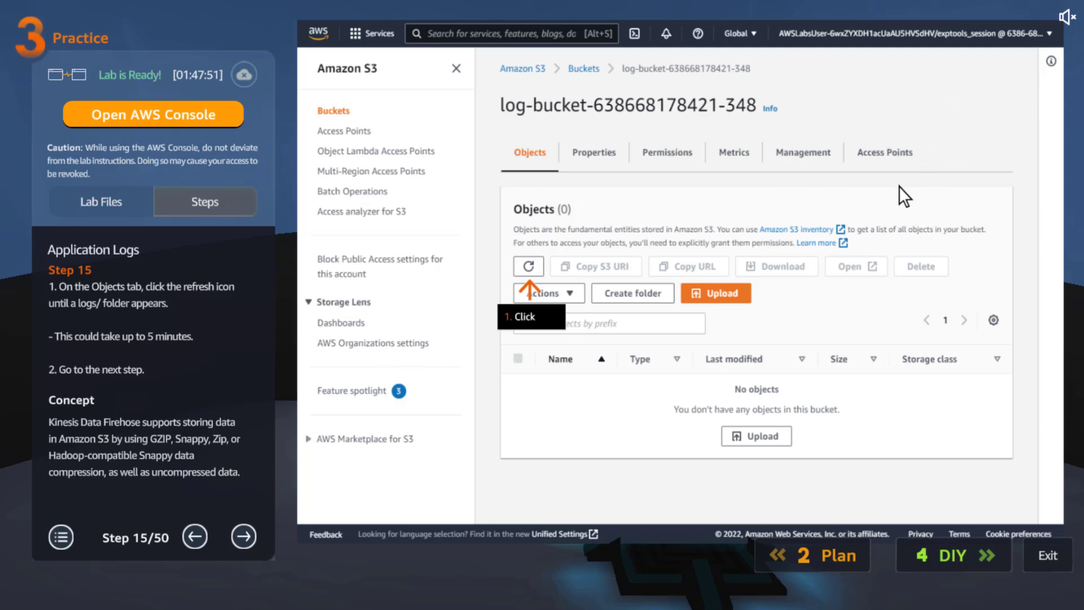
pyautogui.click(244, 536)
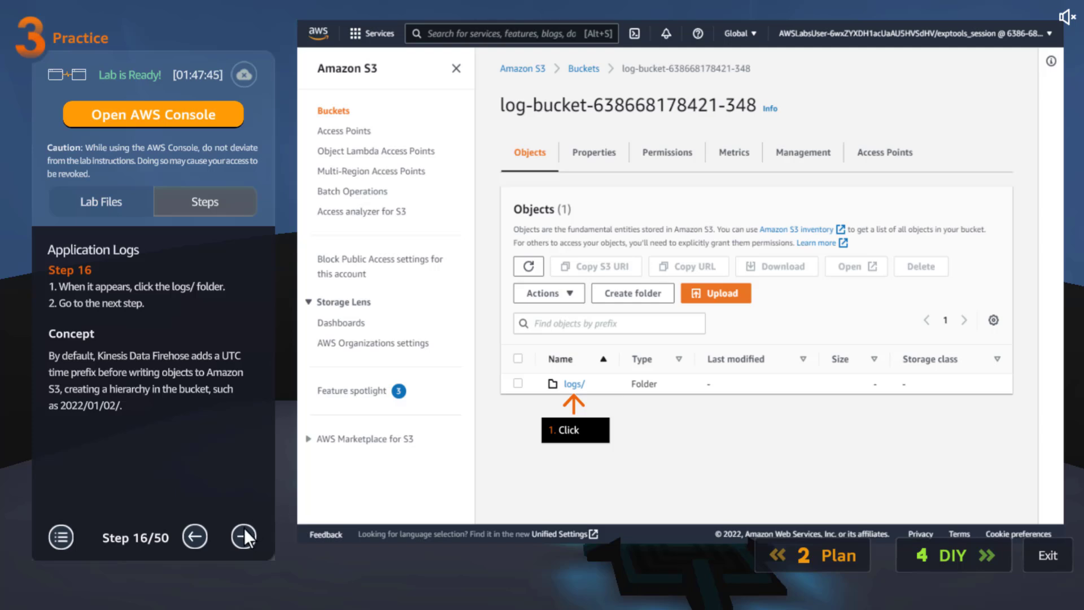
pyautogui.click(243, 536)
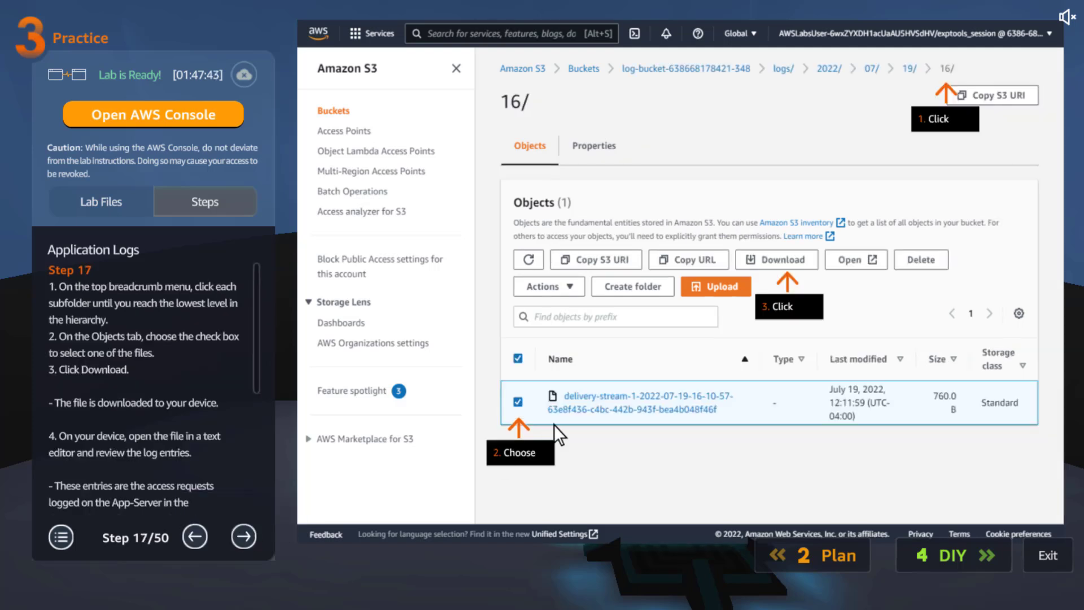
pyautogui.moveTo(258, 368); pyautogui.dragTo(259, 489)
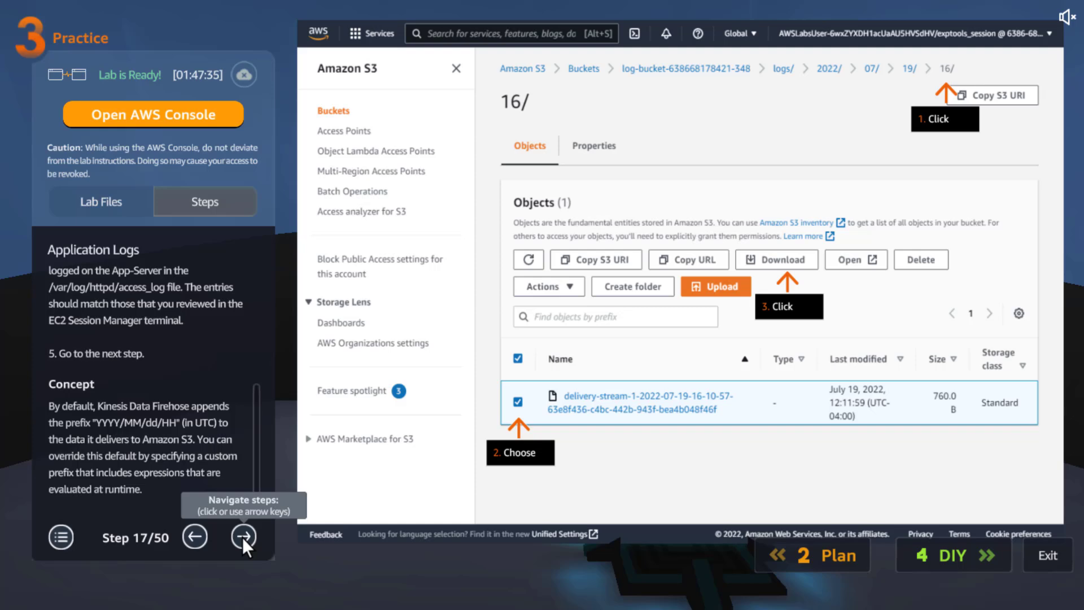
pyautogui.moveTo(255, 469); pyautogui.dragTo(252, 399)
pyautogui.scroll(-3, 251, 399)
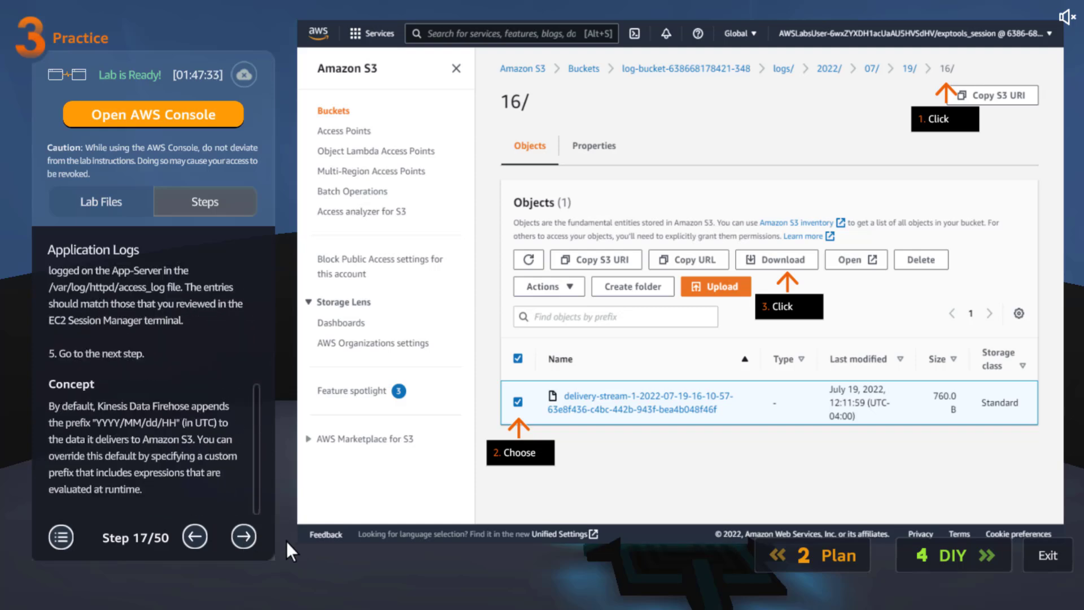
# Read practice lab steps 18 to 21 on AWS Glue and creating a crawler, highlighting the crawler name logcrawler.
pyautogui.click(244, 536)
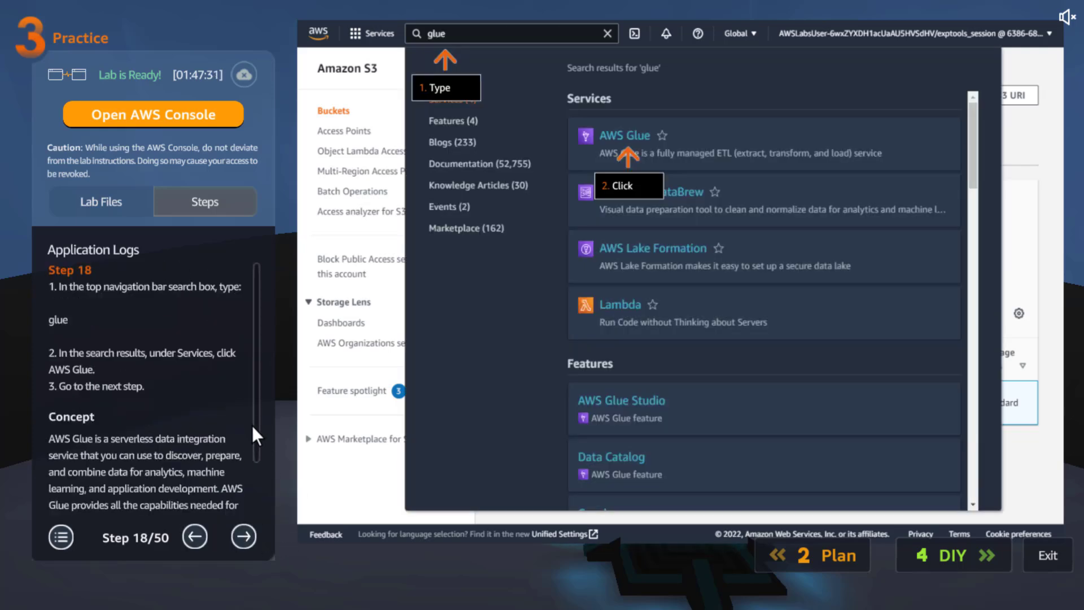
pyautogui.moveTo(252, 425); pyautogui.dragTo(271, 493)
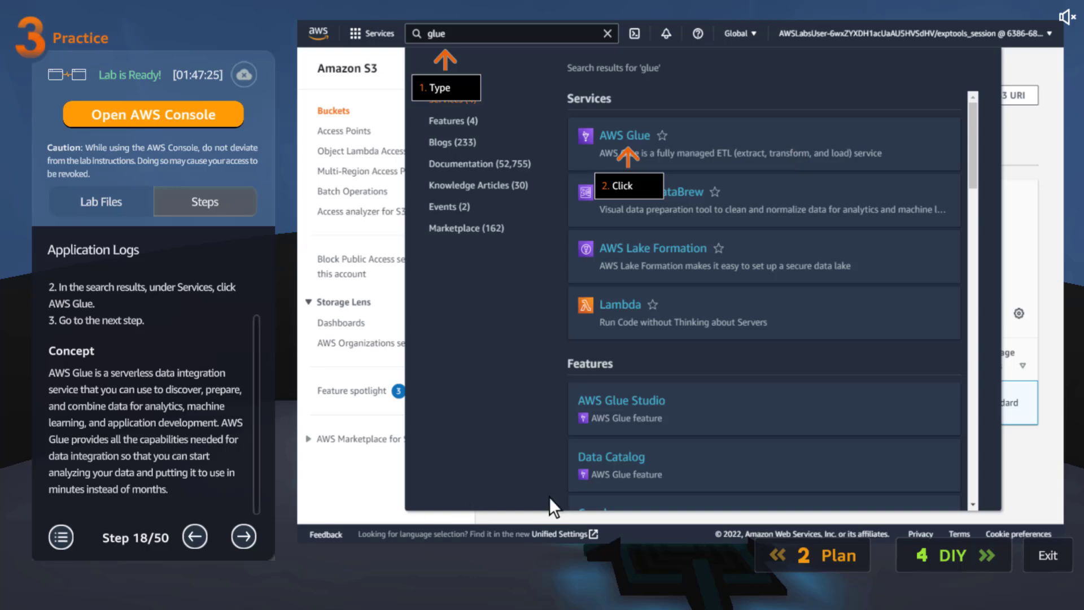
pyautogui.click(252, 535)
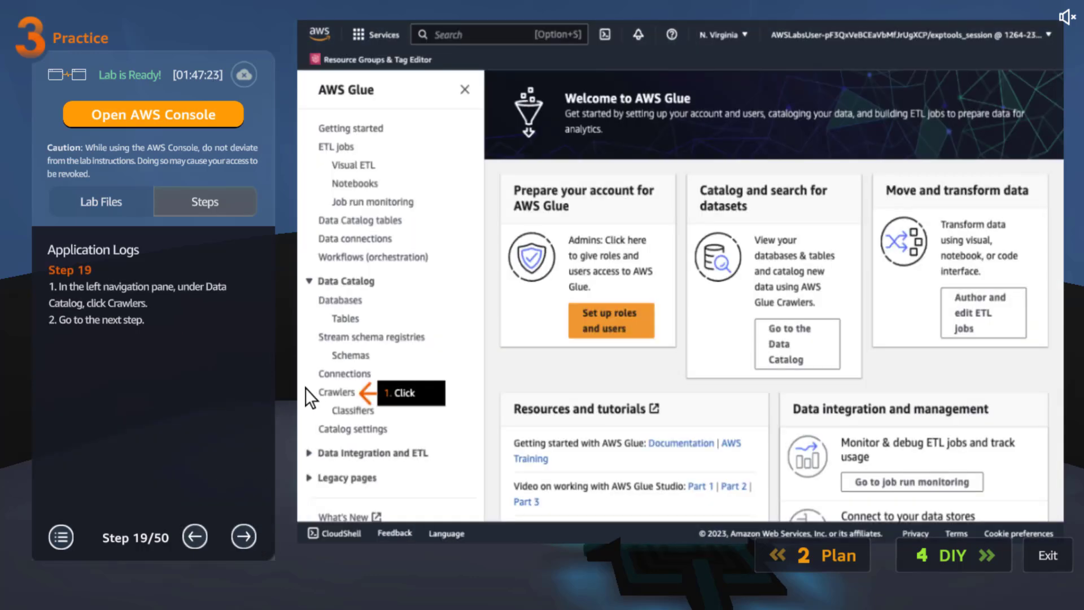
pyautogui.click(241, 537)
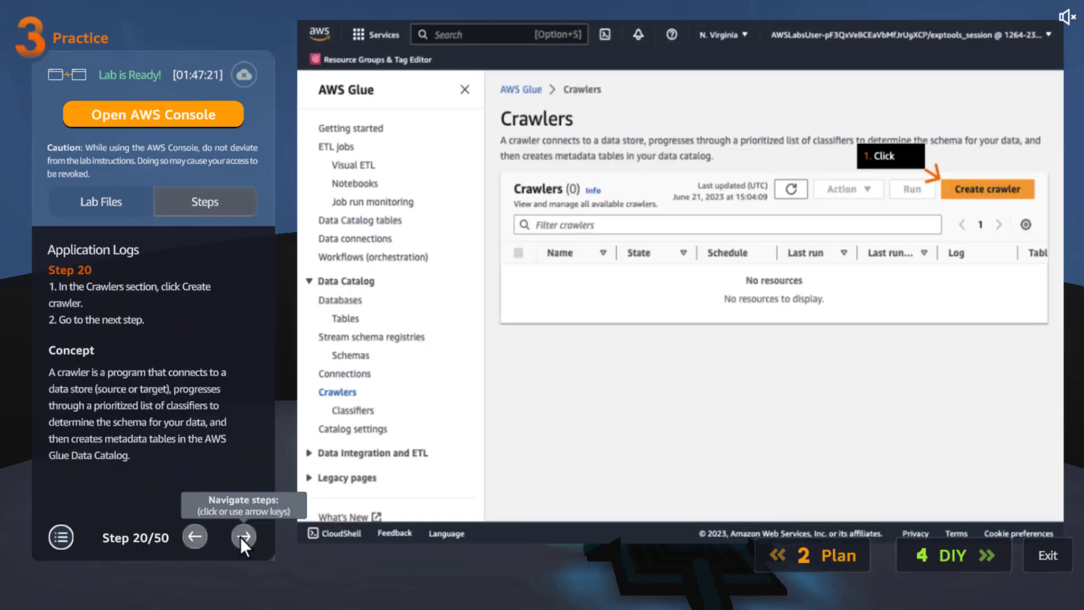
pyautogui.click(242, 537)
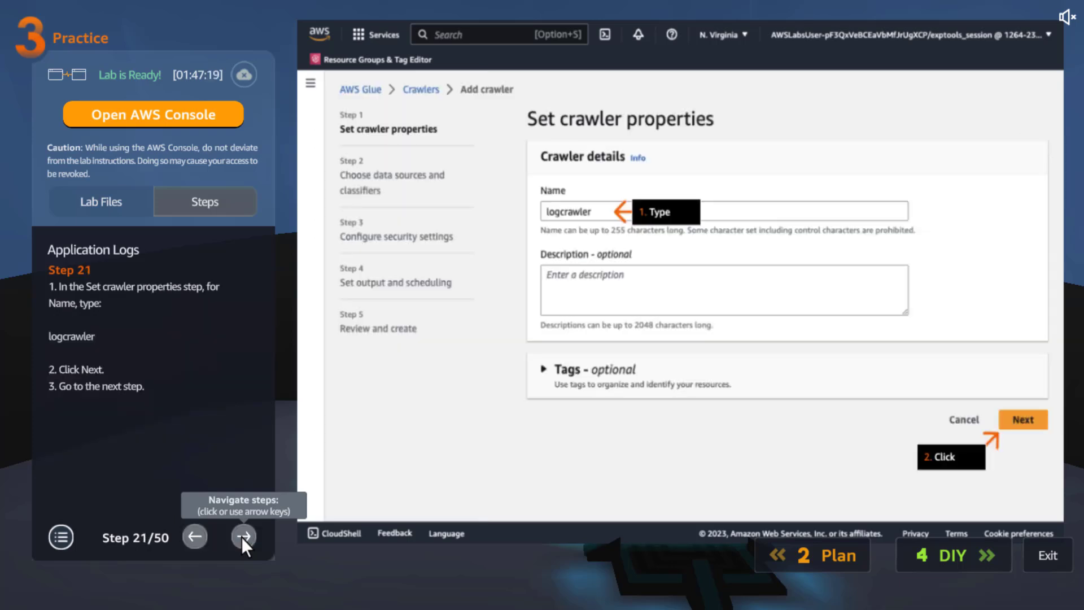
pyautogui.tripleClick(74, 339)
pyautogui.doubleClick(74, 337)
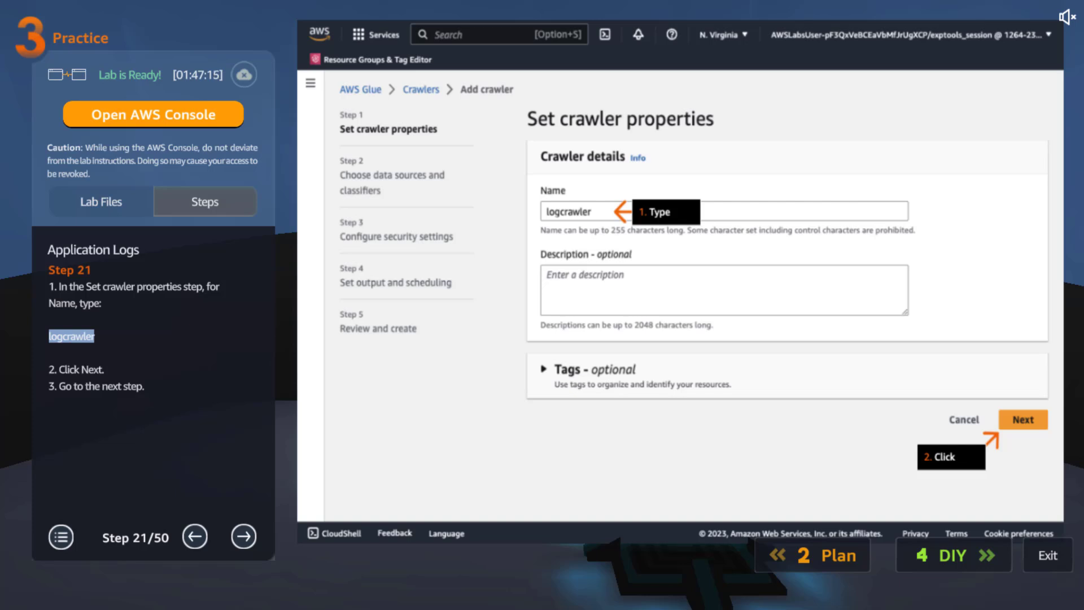
# Read practice lab steps 22 to 26 on adding the S3 log bucket as the crawler's data source with all sub-folders crawled.
pyautogui.click(243, 537)
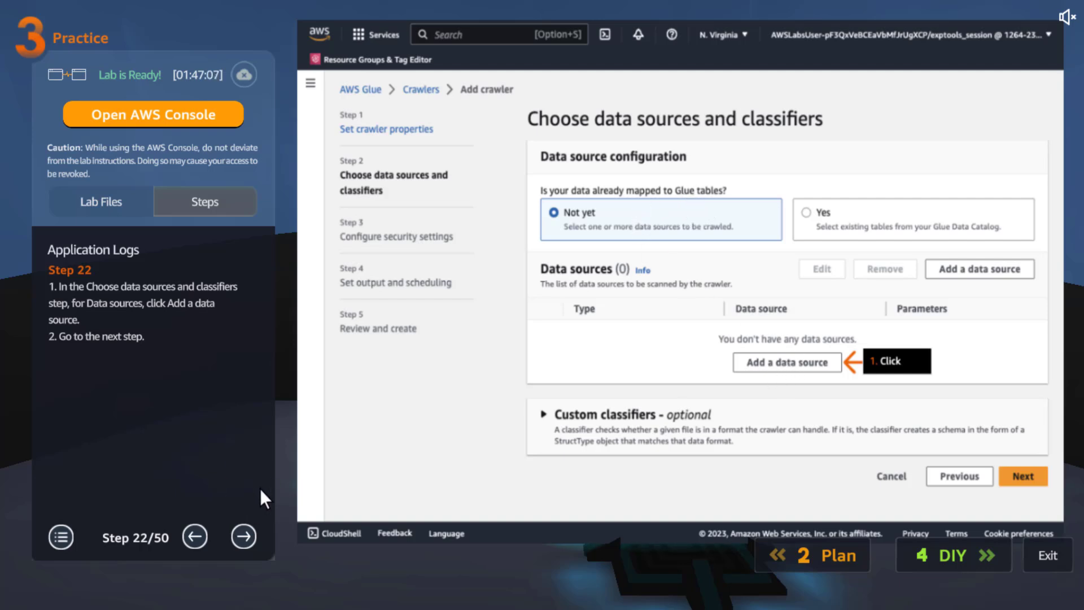
pyautogui.click(245, 534)
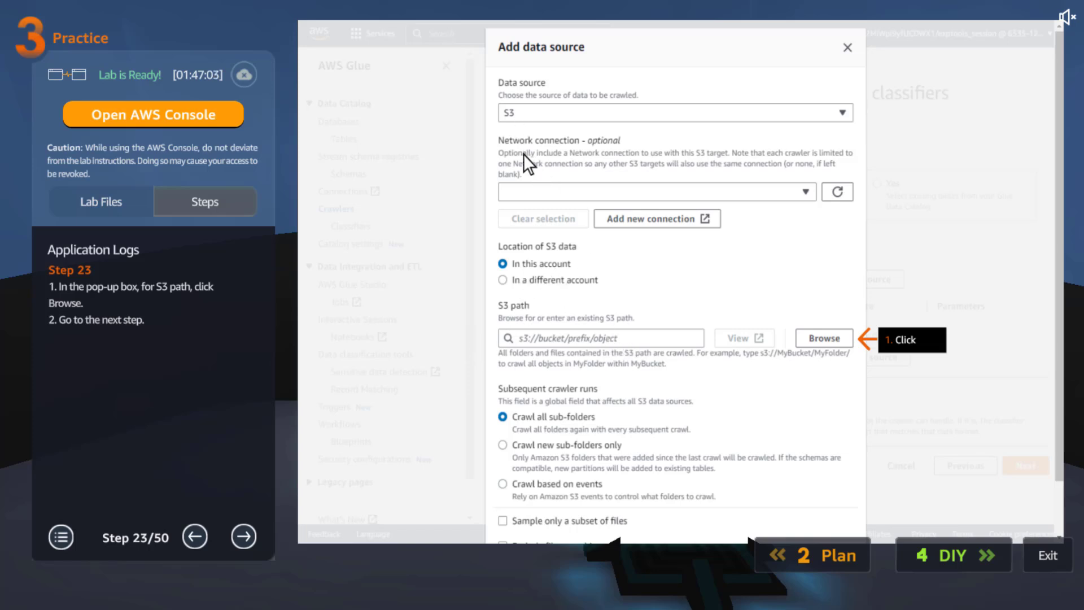
pyautogui.click(240, 534)
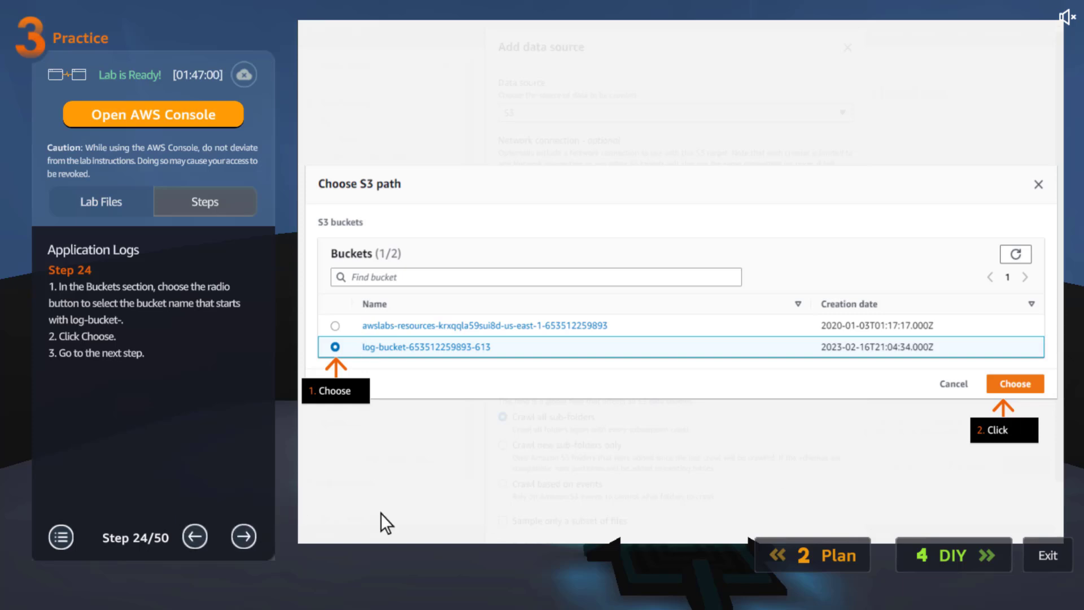
pyautogui.click(248, 531)
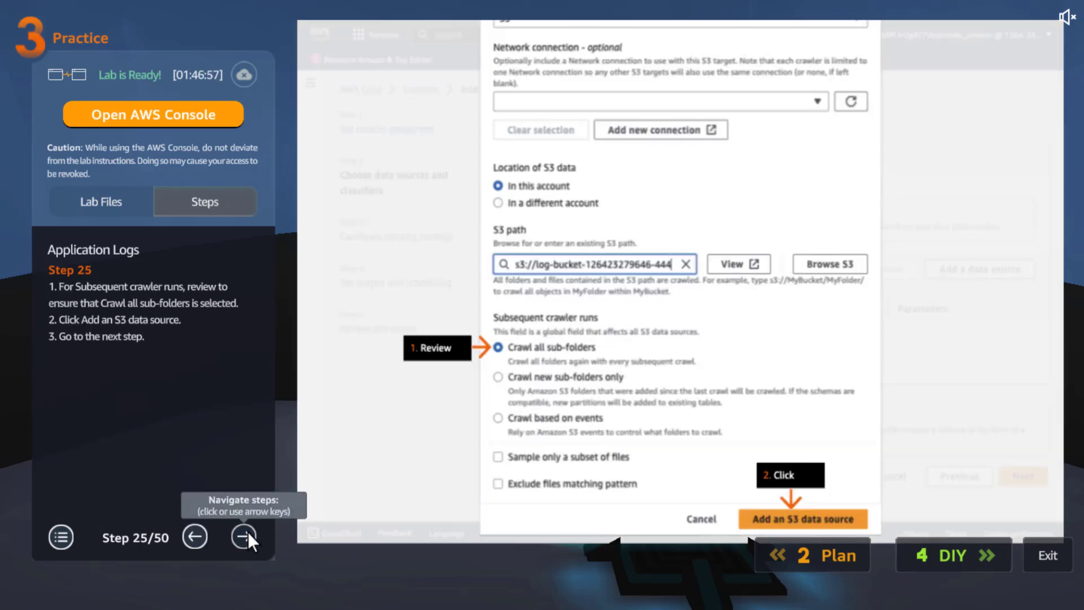
pyautogui.click(249, 532)
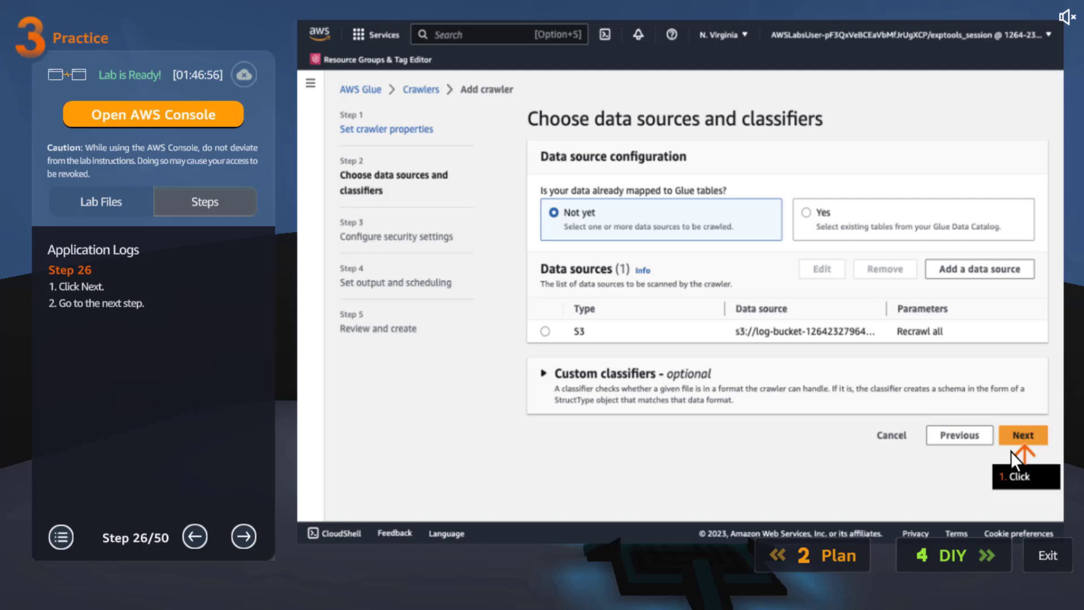
# Read practice lab steps 27 to 29 on the crawler's IAM role and target database, highlighting the database name logsdatabase.
pyautogui.click(242, 534)
pyautogui.scroll(-2, 255, 362)
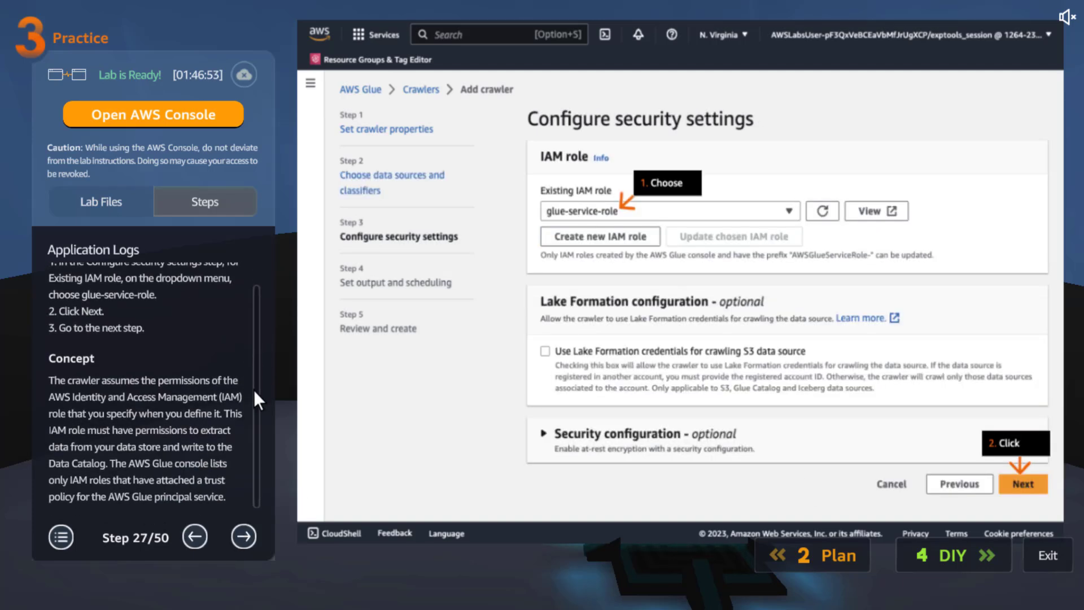
pyautogui.click(248, 533)
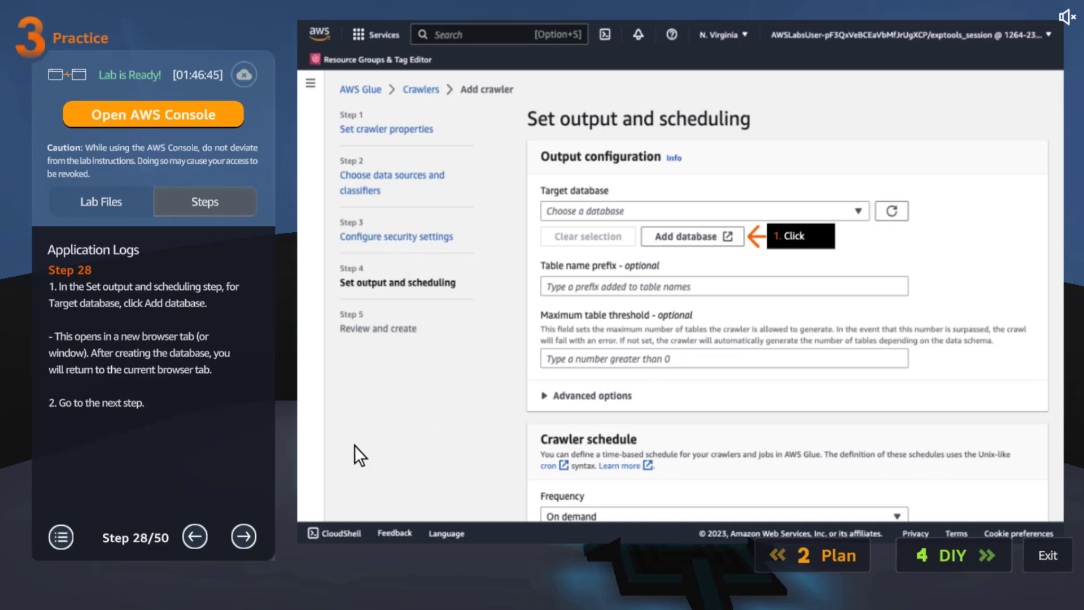
pyautogui.click(244, 536)
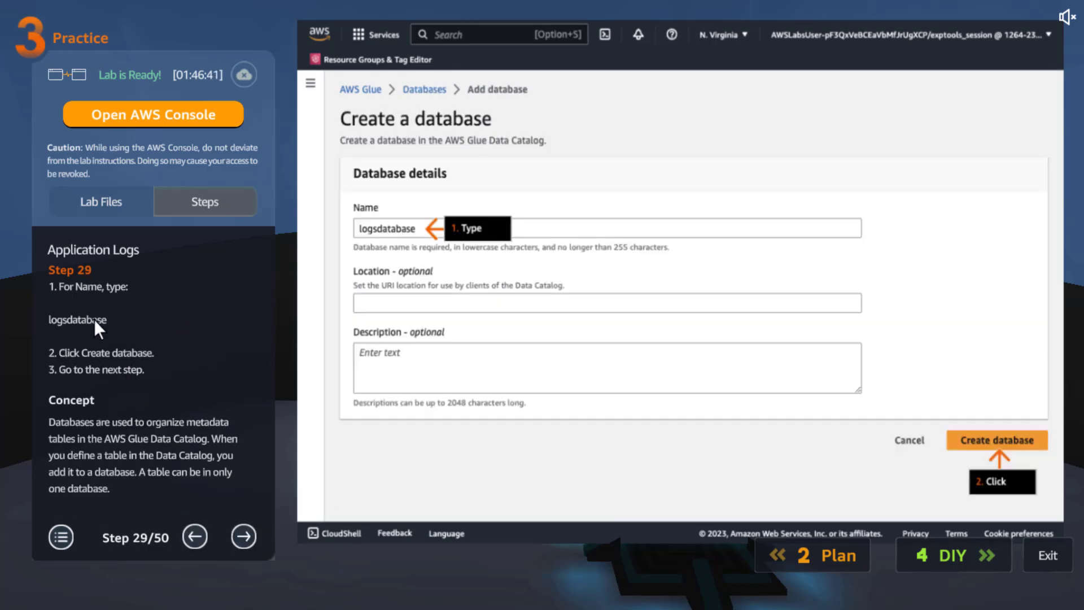
pyautogui.tripleClick(75, 318)
pyautogui.click(76, 319)
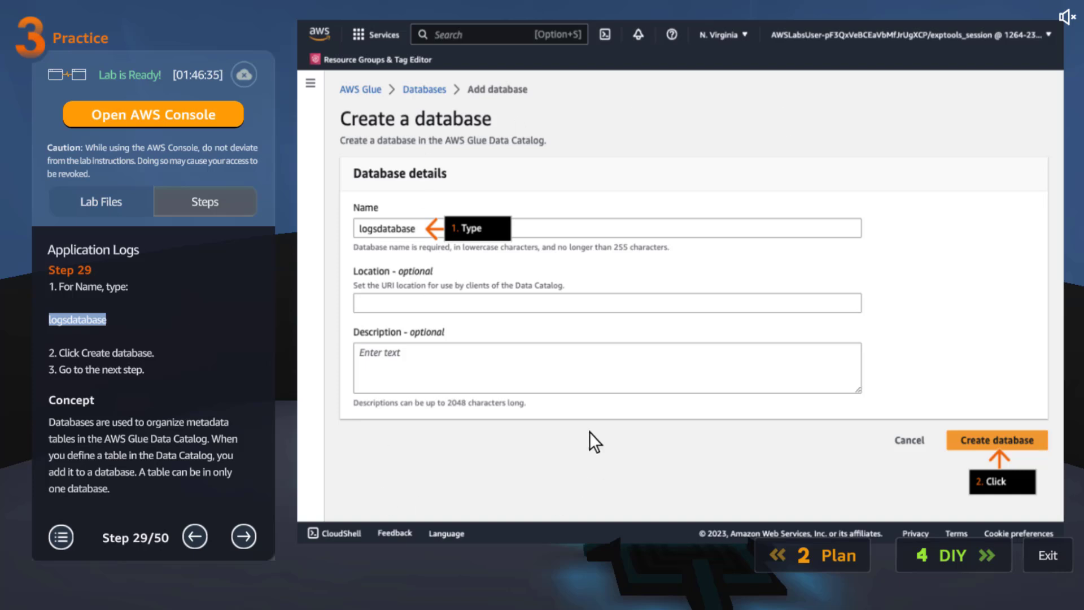
# Read practice lab steps 30 to 33 on checking the new database, setting it as the crawler's target and creating the crawler.
pyautogui.click(250, 531)
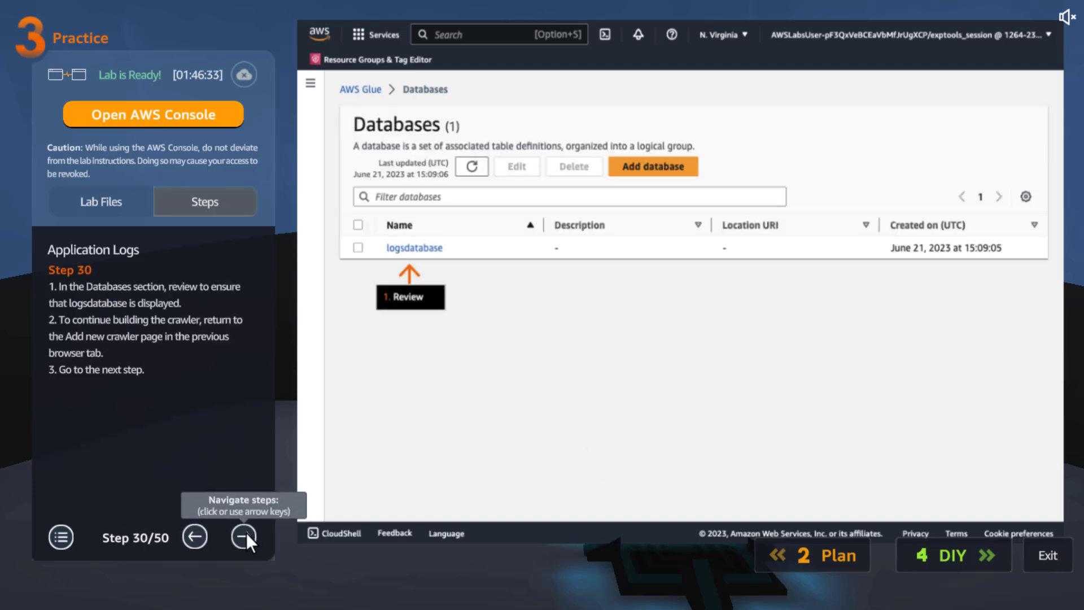
pyautogui.click(246, 535)
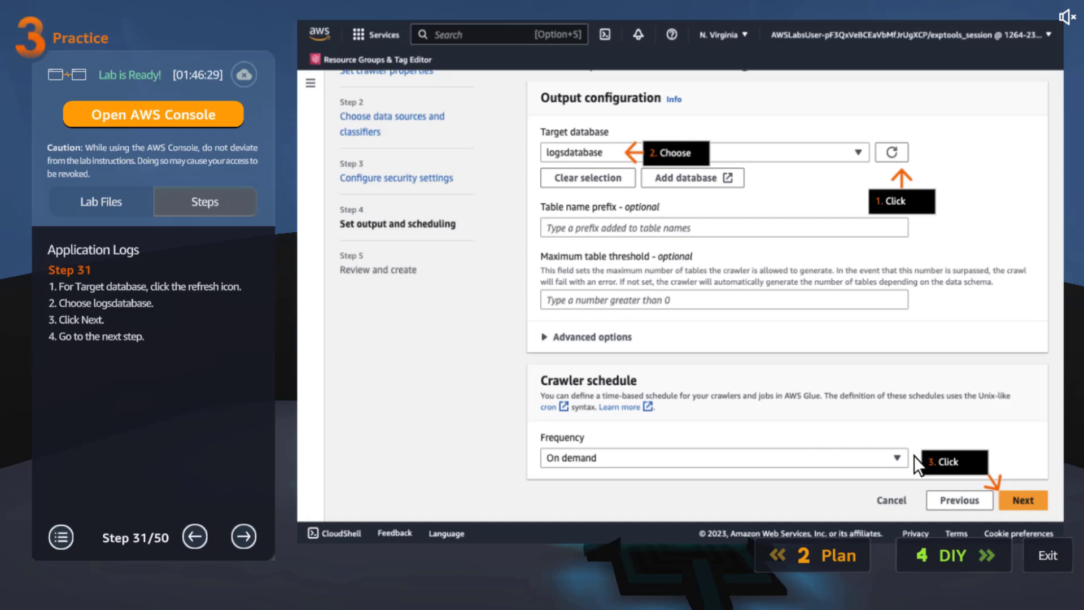
pyautogui.click(242, 534)
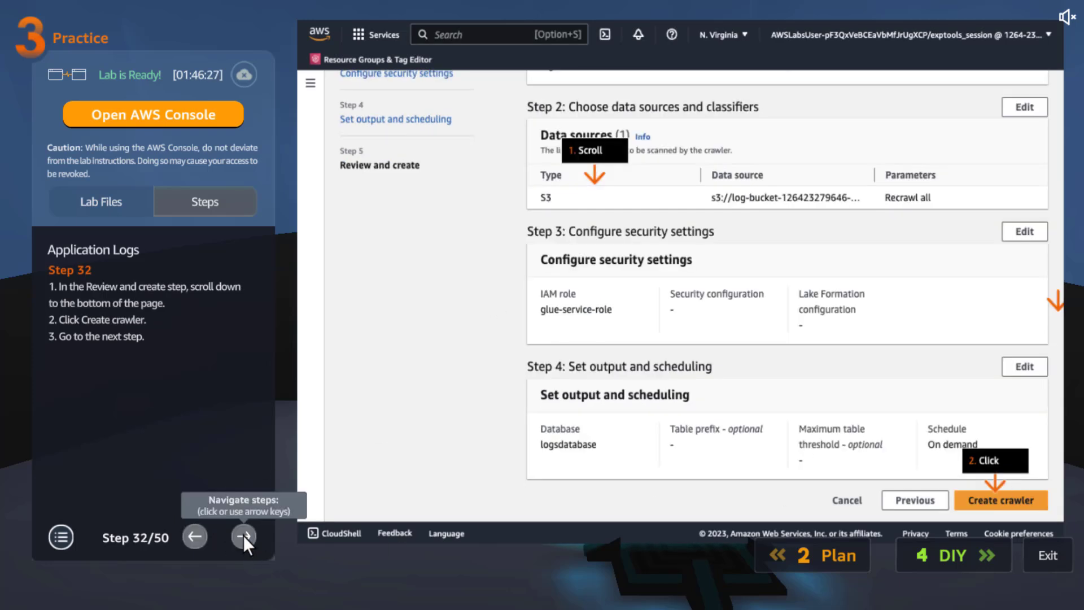
pyautogui.click(242, 536)
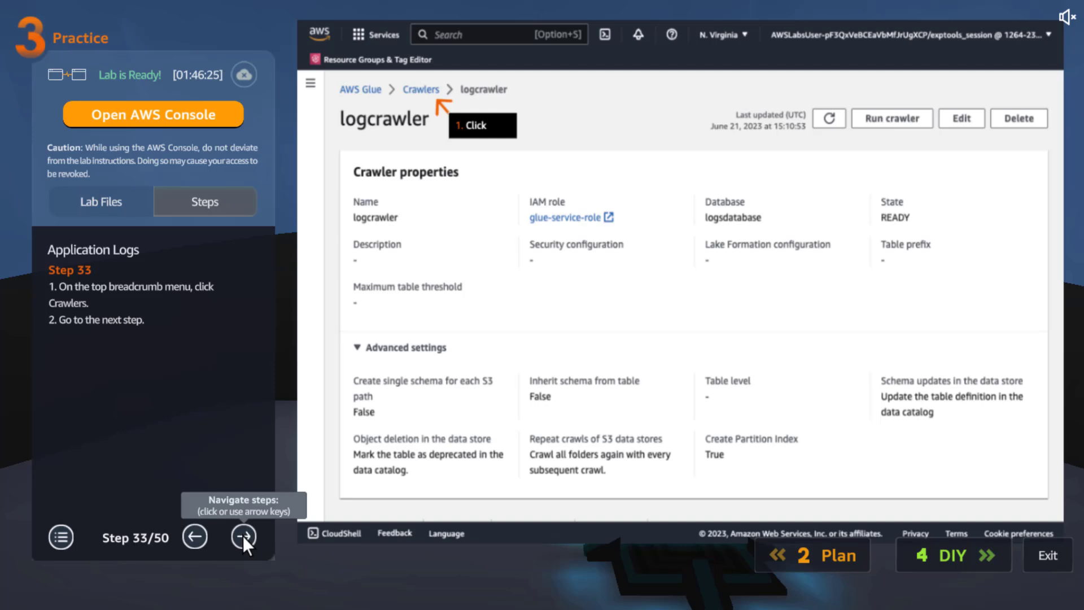
# Read practice lab steps 34 to 37 on running logcrawler and reviewing the resulting Data Catalog table and its schema.
pyautogui.click(243, 536)
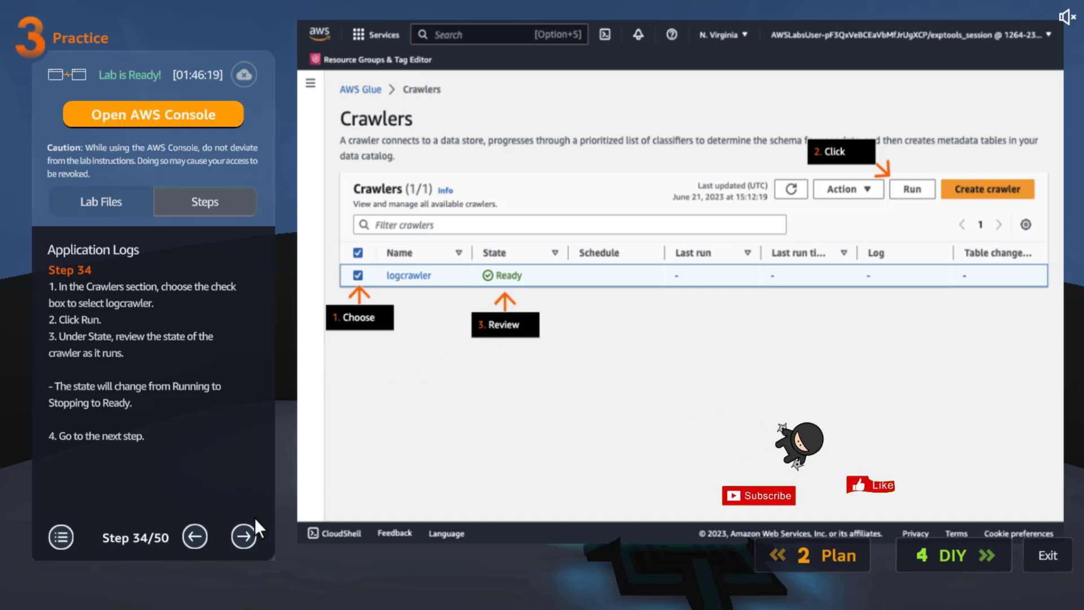
pyautogui.click(243, 535)
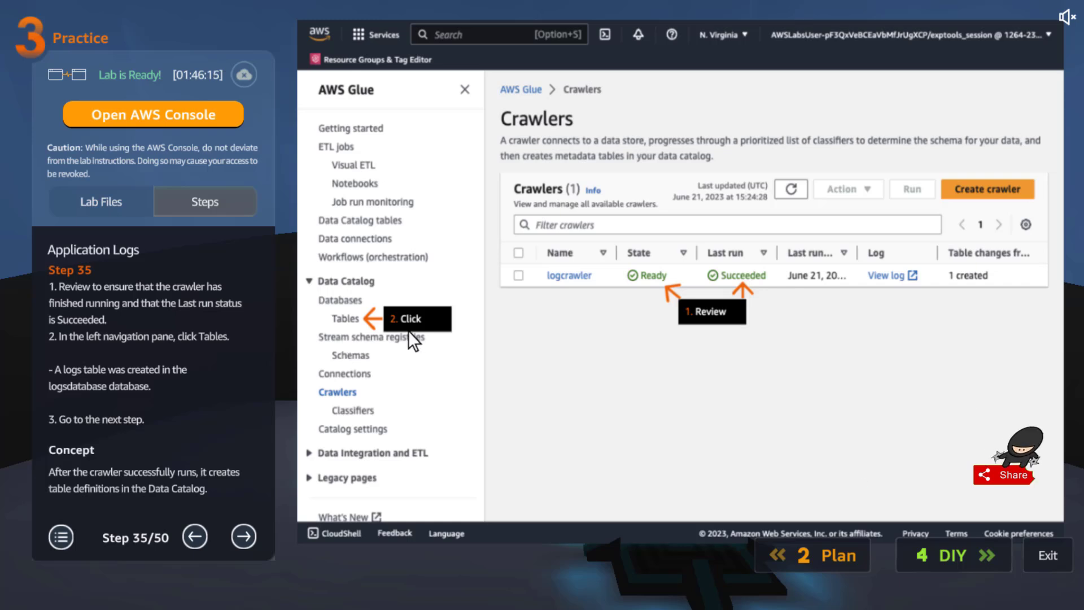
pyautogui.click(243, 535)
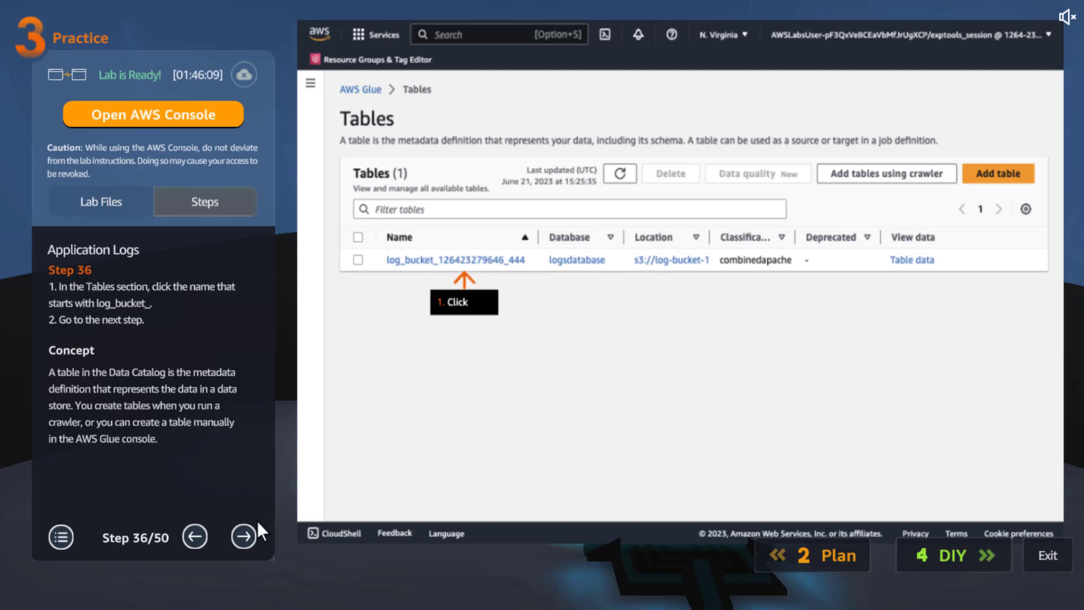
pyautogui.click(243, 530)
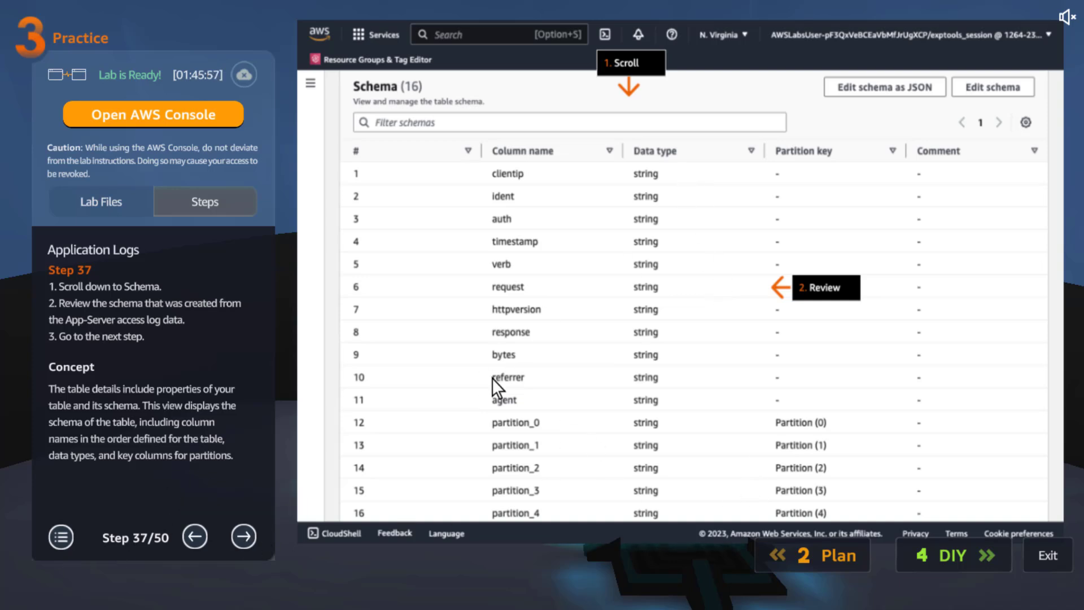
# Read practice lab steps 38 to 40 on opening Amazon Athena, launching its query editor and the query result location concept.
pyautogui.click(244, 537)
pyautogui.moveTo(260, 395); pyautogui.dragTo(269, 487)
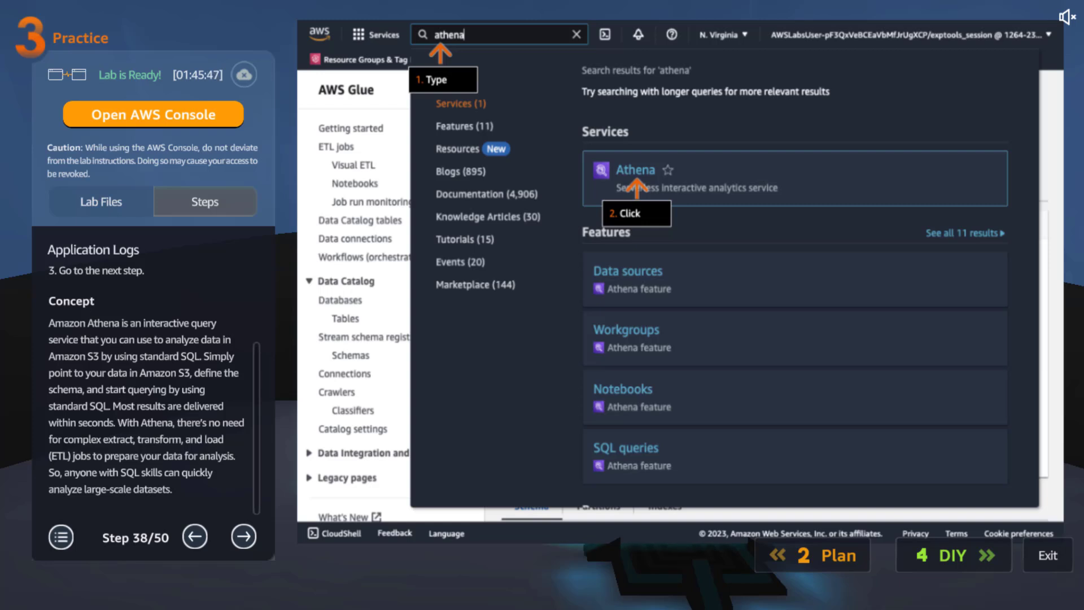
pyautogui.click(244, 536)
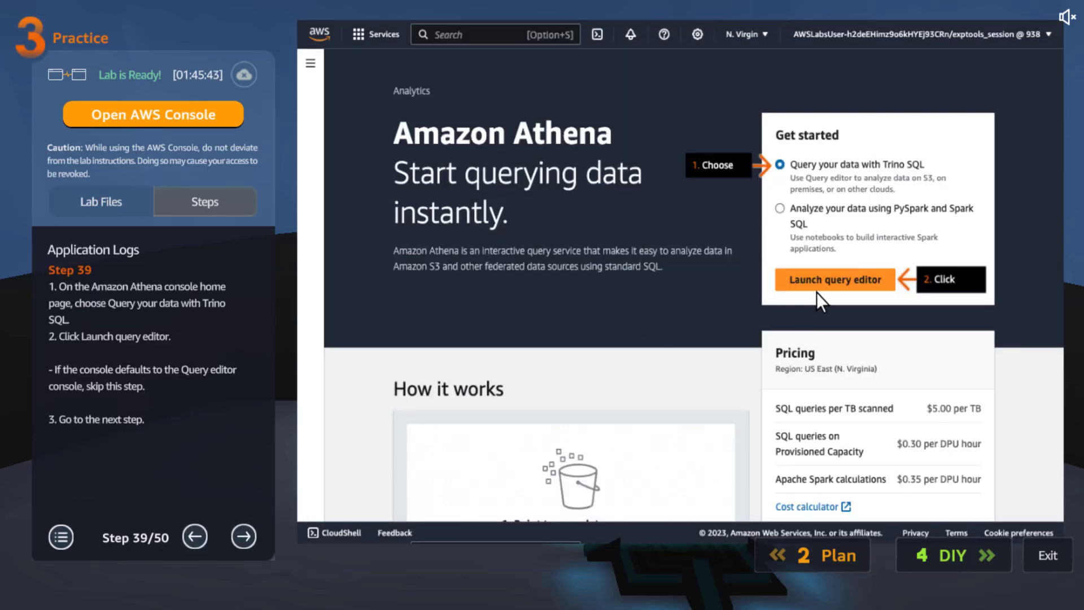
pyautogui.click(244, 534)
pyautogui.scroll(-1, 259, 381)
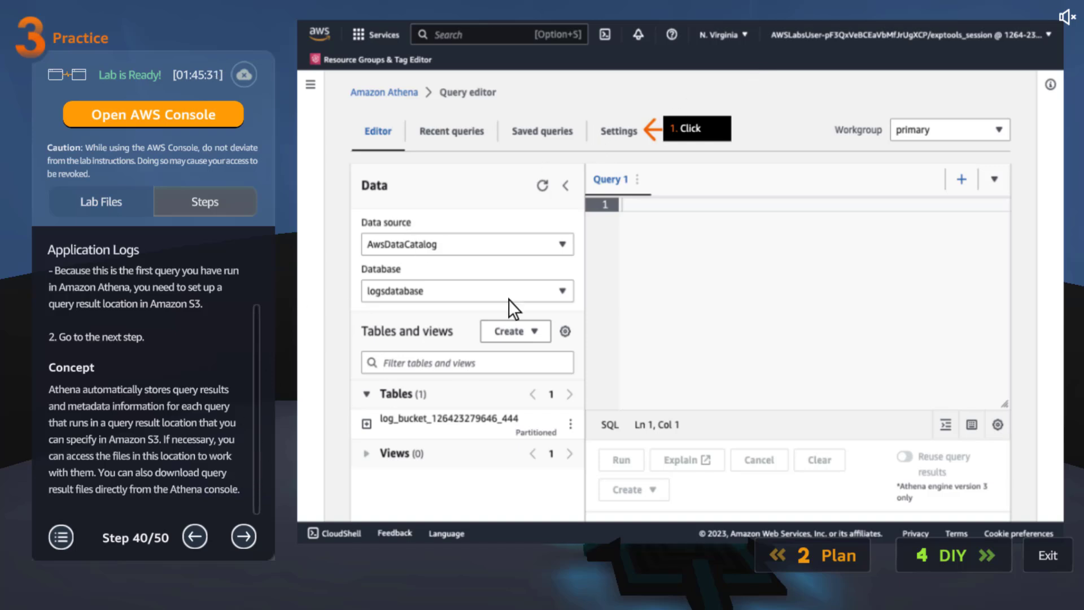
# Read practice lab steps 41 to 44 on setting Athena's query result location, highlighting the folder path /Athena-output/.
pyautogui.click(243, 535)
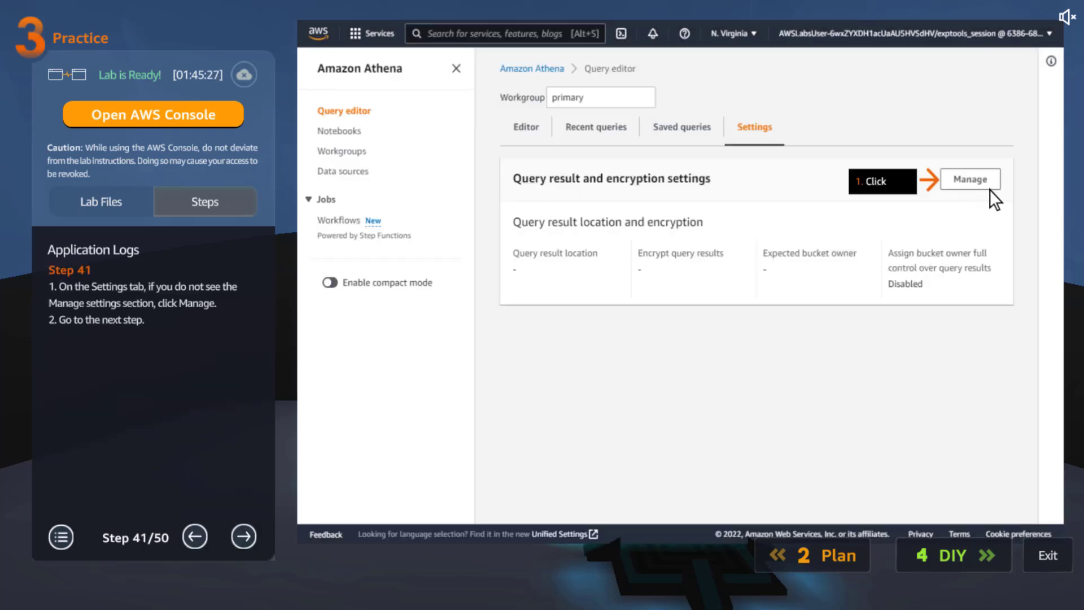
pyautogui.click(240, 533)
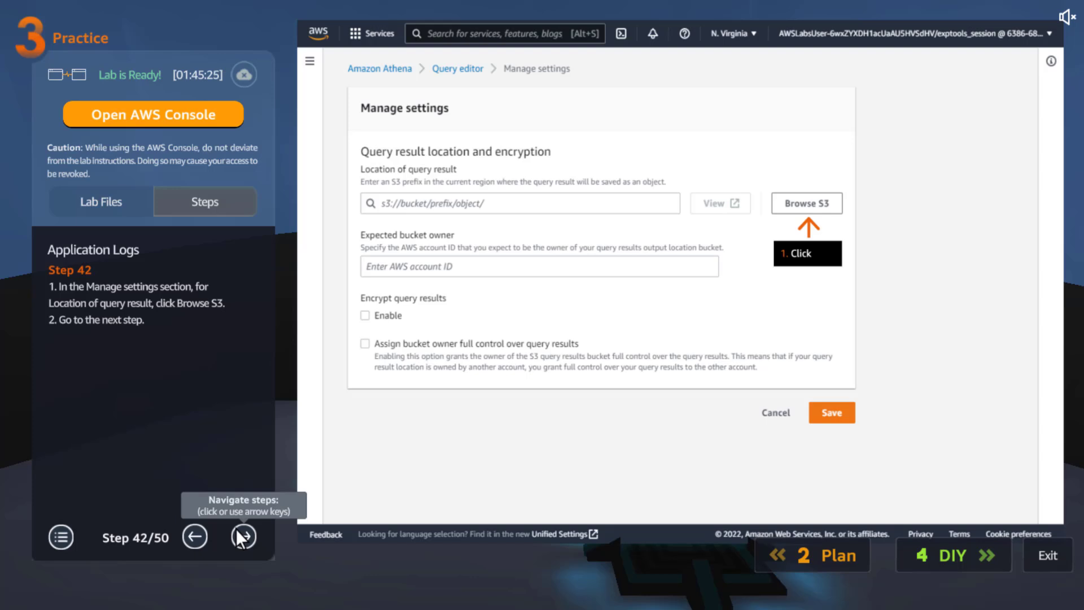
pyautogui.click(243, 536)
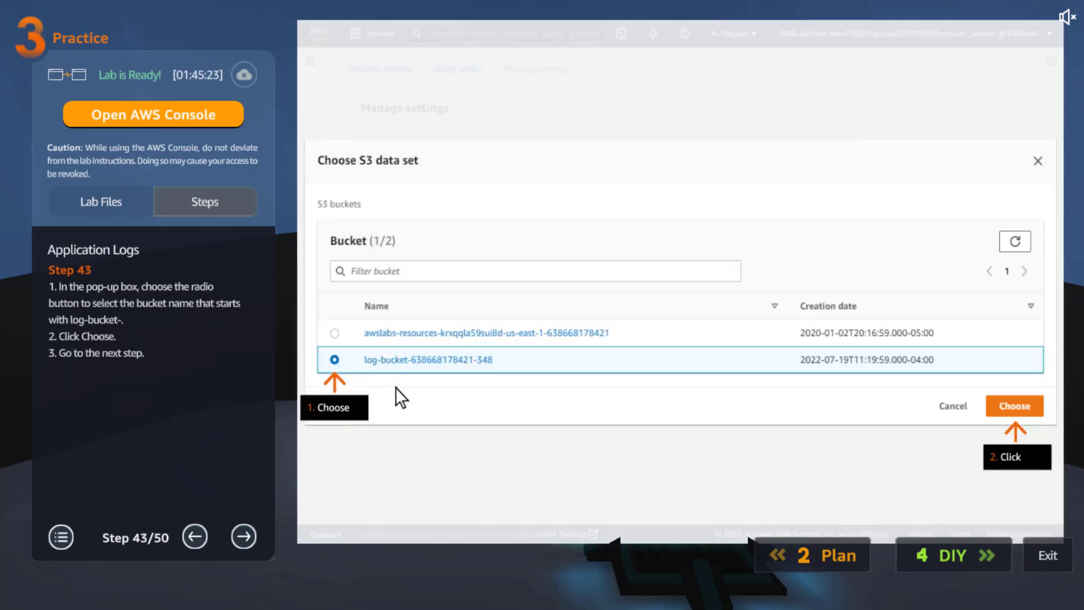
pyautogui.click(246, 533)
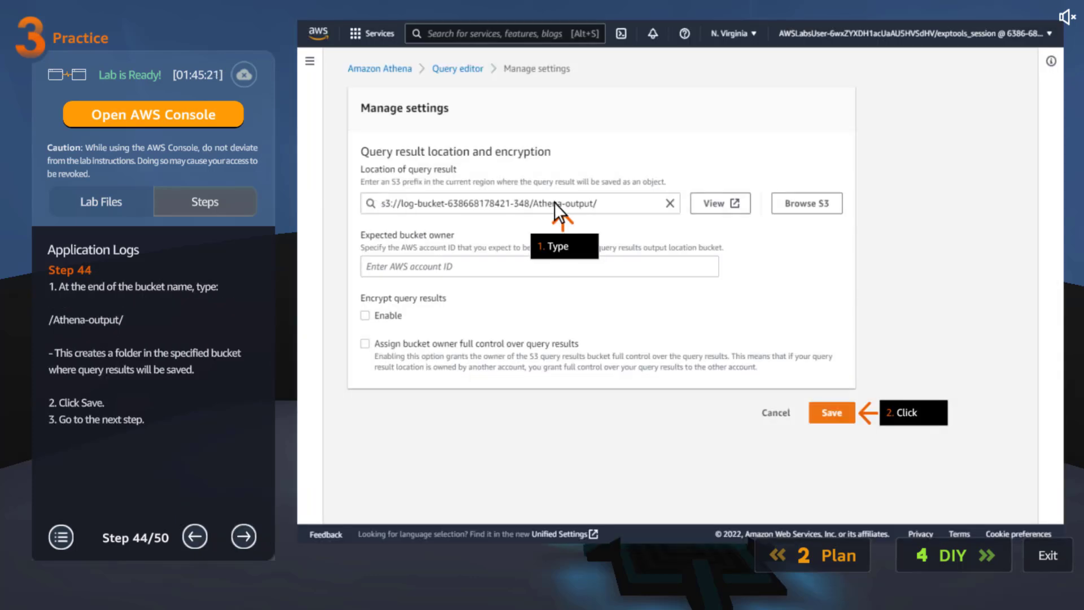
pyautogui.click(93, 323)
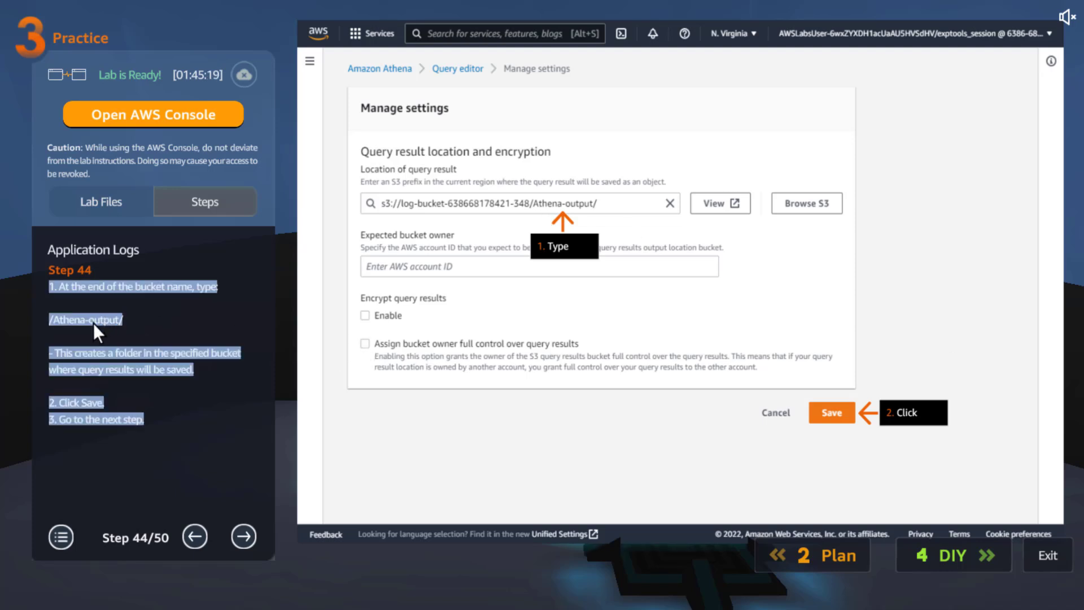
pyautogui.doubleClick(97, 323)
pyautogui.moveTo(127, 324); pyautogui.dragTo(60, 314)
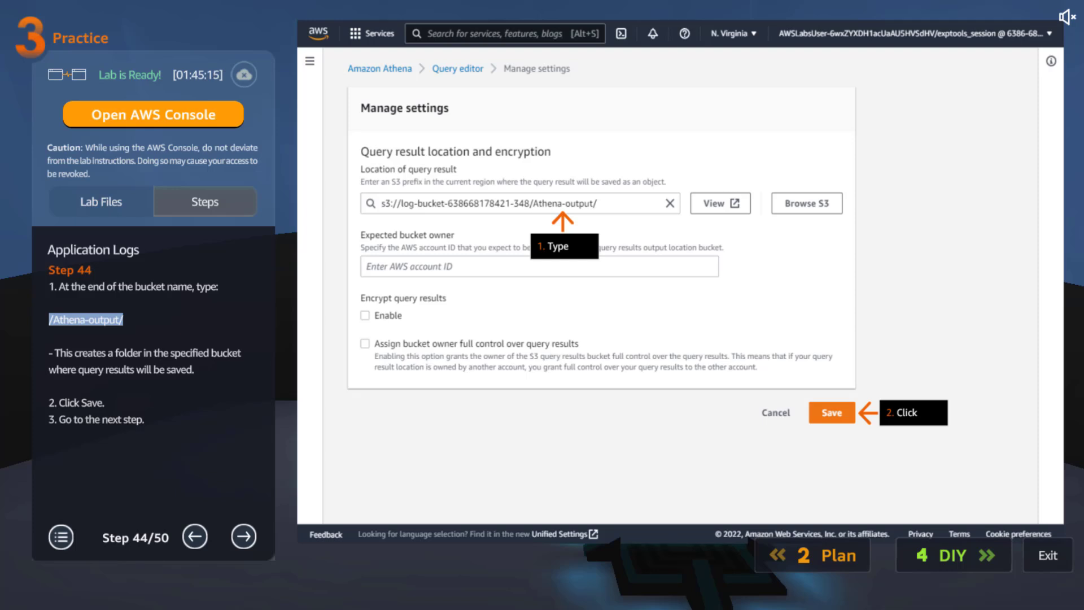
# Read practice lab steps 45 to 47 on previewing the log_bucket table in the Athena editor and reviewing the query results.
pyautogui.click(249, 535)
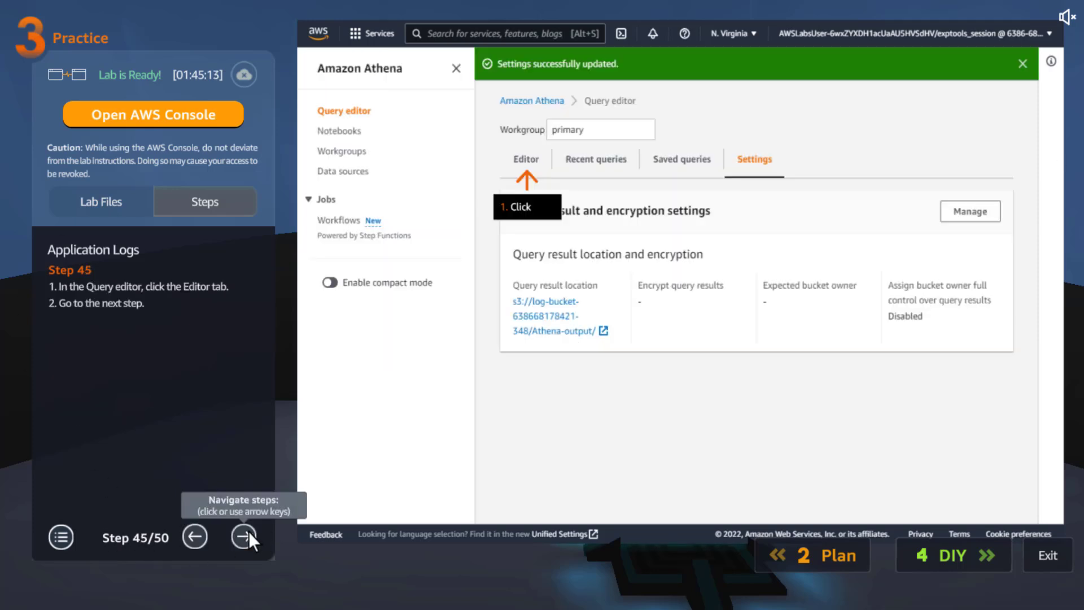
pyautogui.click(243, 534)
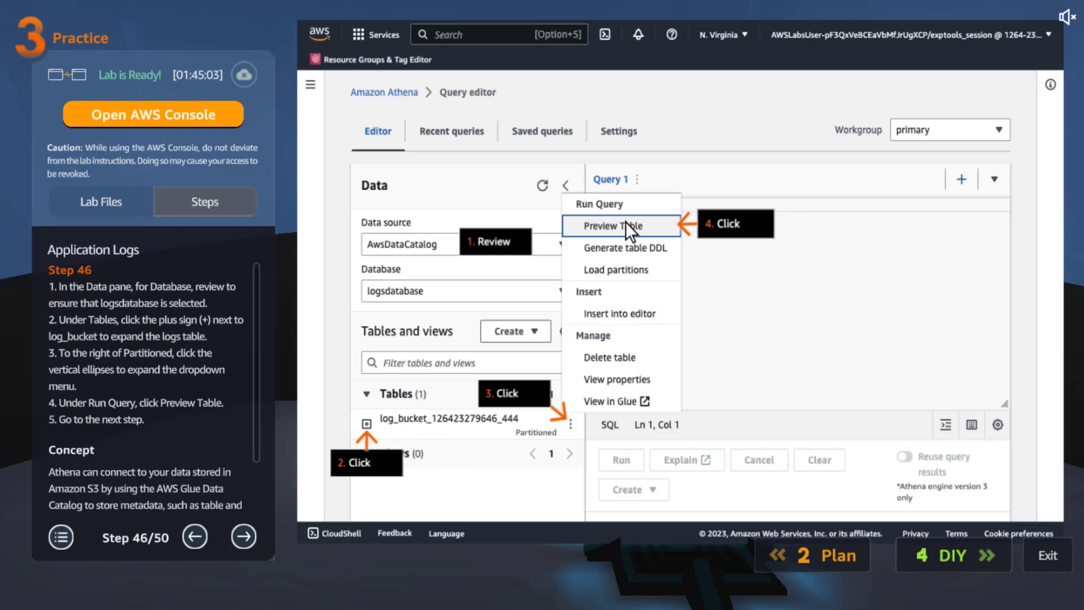
pyautogui.scroll(-2, 258, 452)
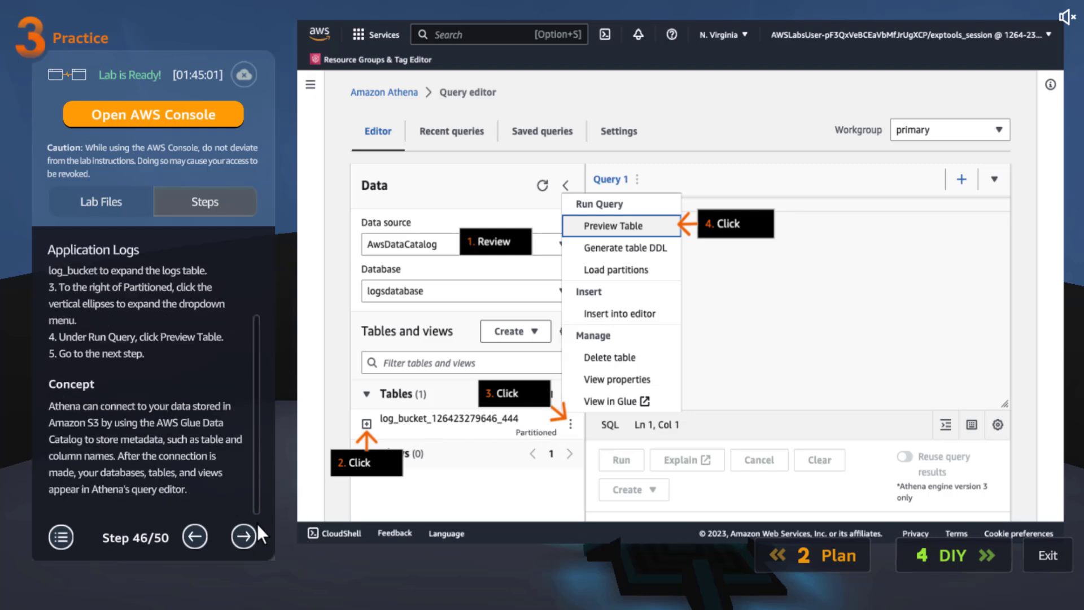
pyautogui.click(243, 535)
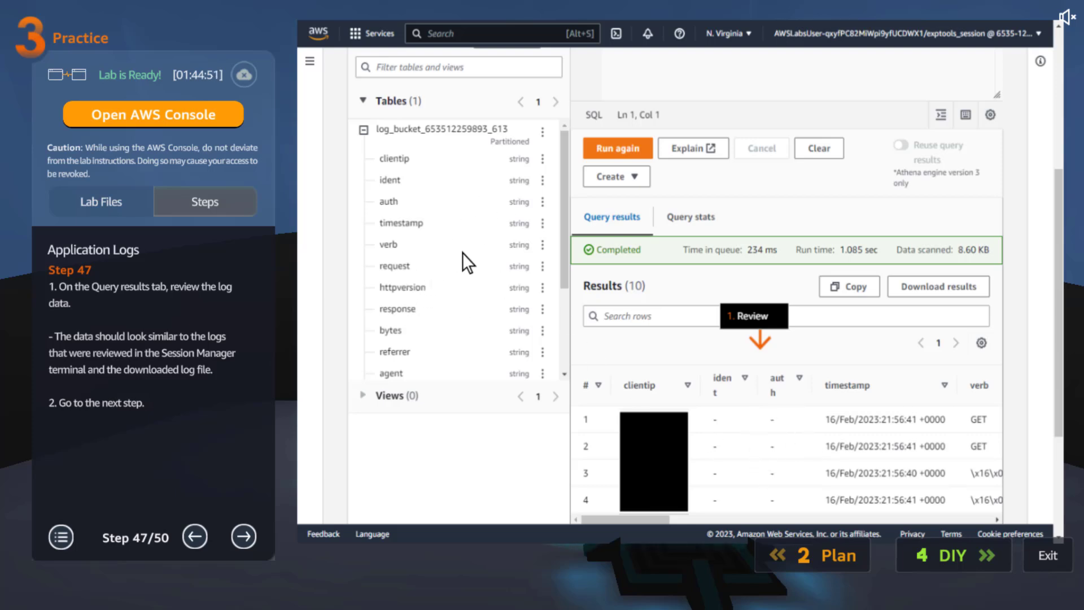
# Read practice lab steps 48 to 50 on counting log entries, highlighting the query SELECT COUNT(clientip) FROM "logsdatabase"."xxxx";.
pyautogui.click(243, 536)
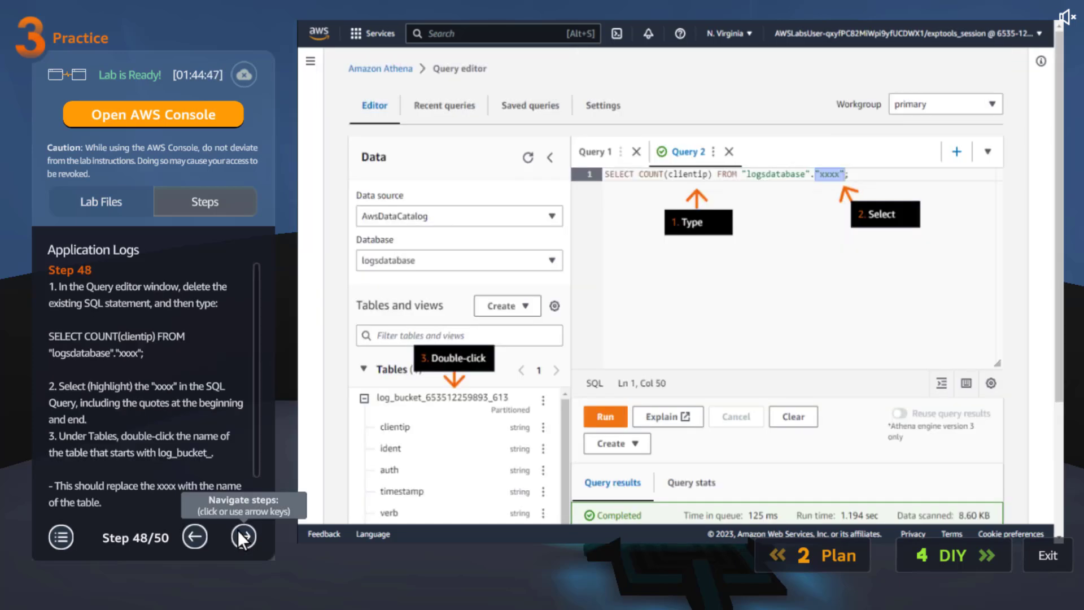
pyautogui.scroll(-2, 253, 396)
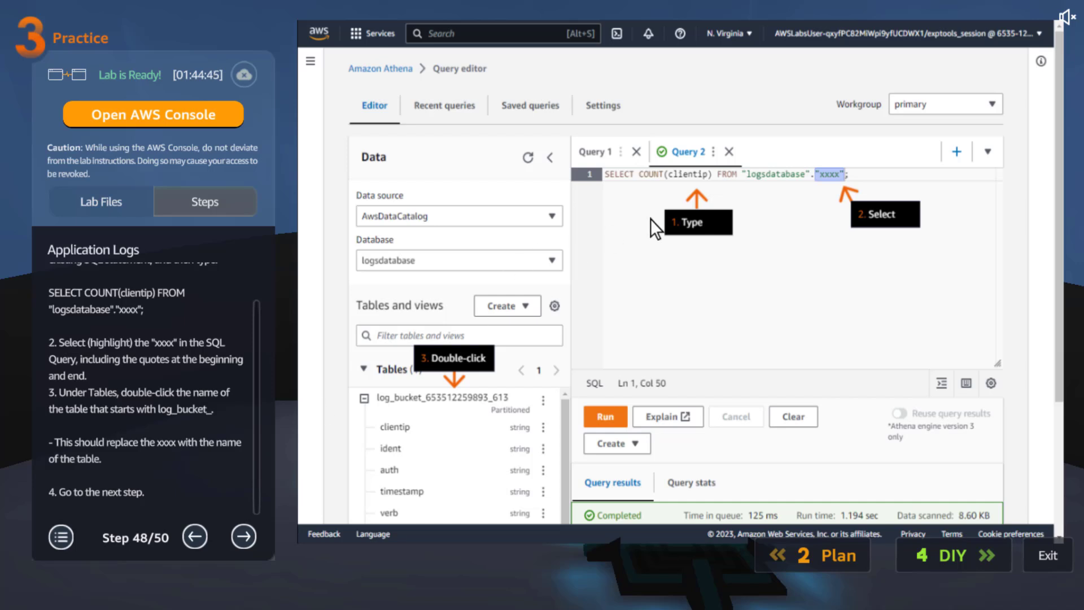
pyautogui.moveTo(144, 321); pyautogui.dragTo(54, 303)
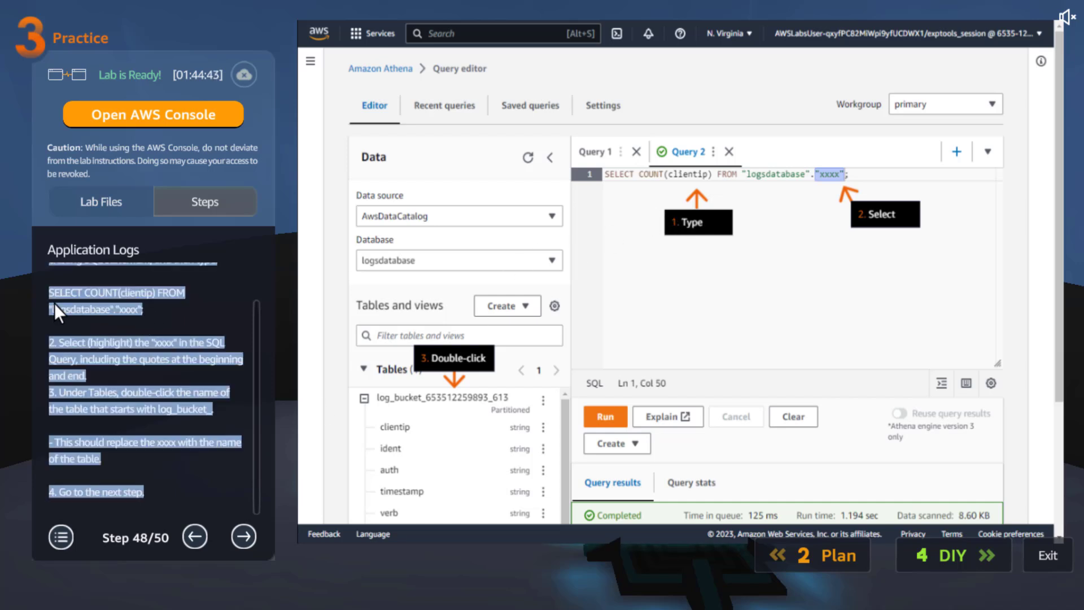
pyautogui.click(51, 294)
pyautogui.moveTo(149, 314); pyautogui.dragTo(52, 293)
pyautogui.click(184, 314)
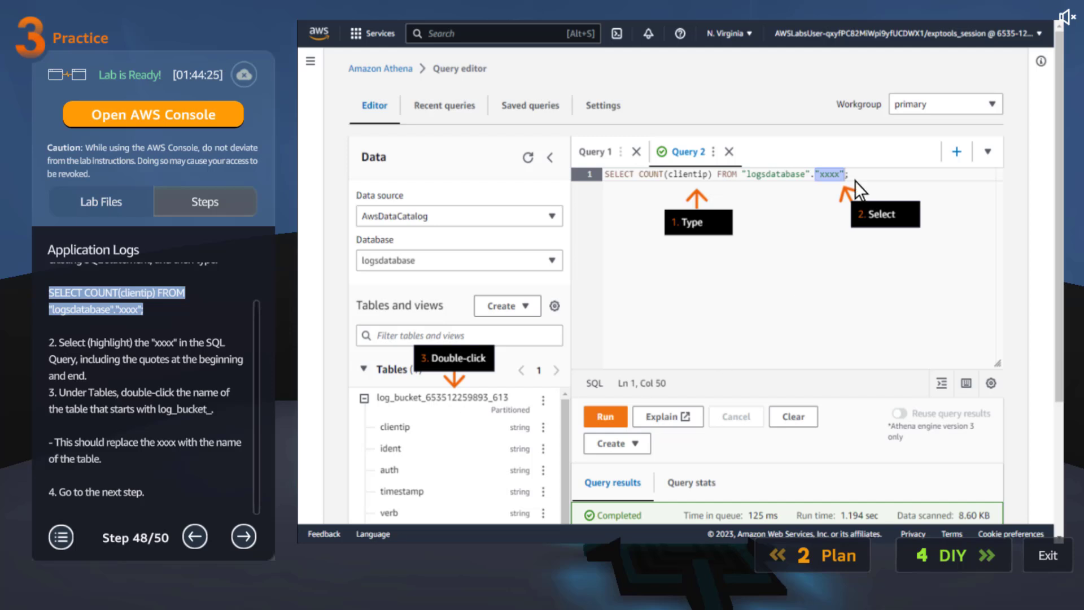
pyautogui.click(242, 534)
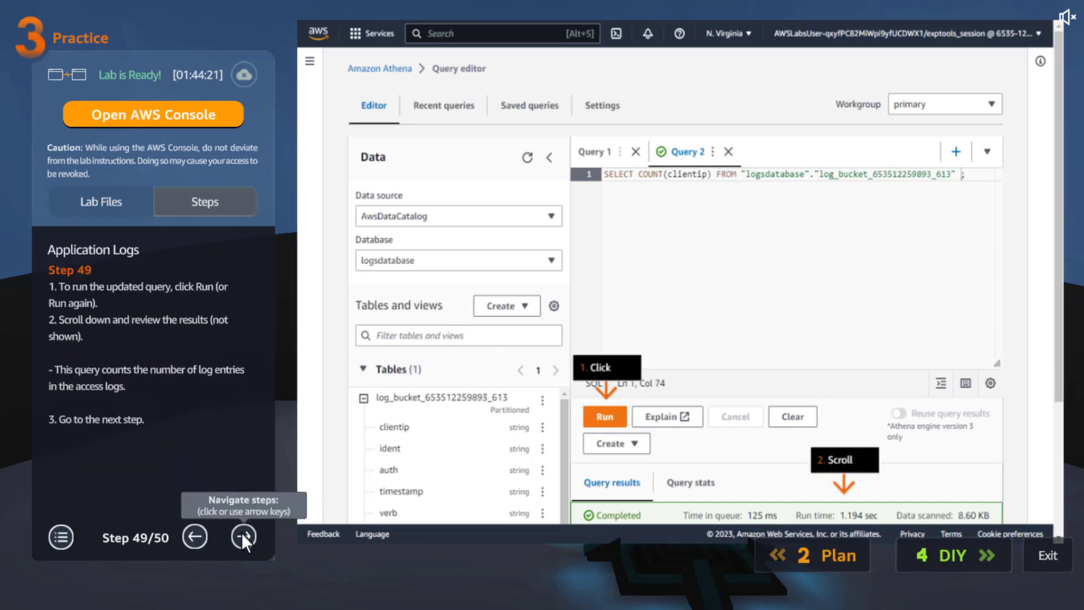
pyautogui.click(244, 536)
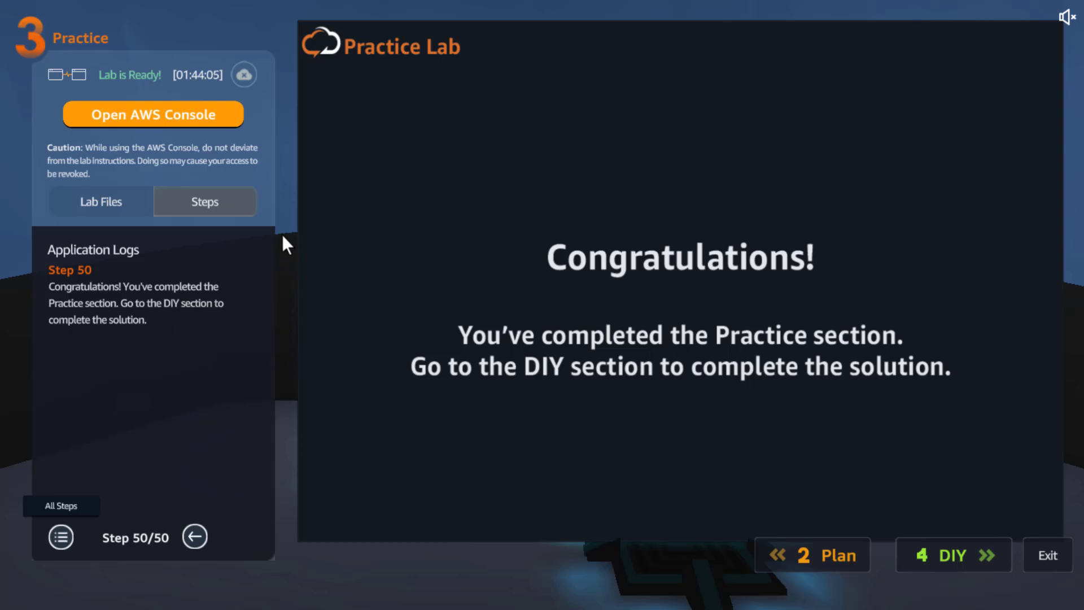
# Open the lab's AWS Console and select the App-Server instance among the running EC2 instances.
pyautogui.click(148, 119)
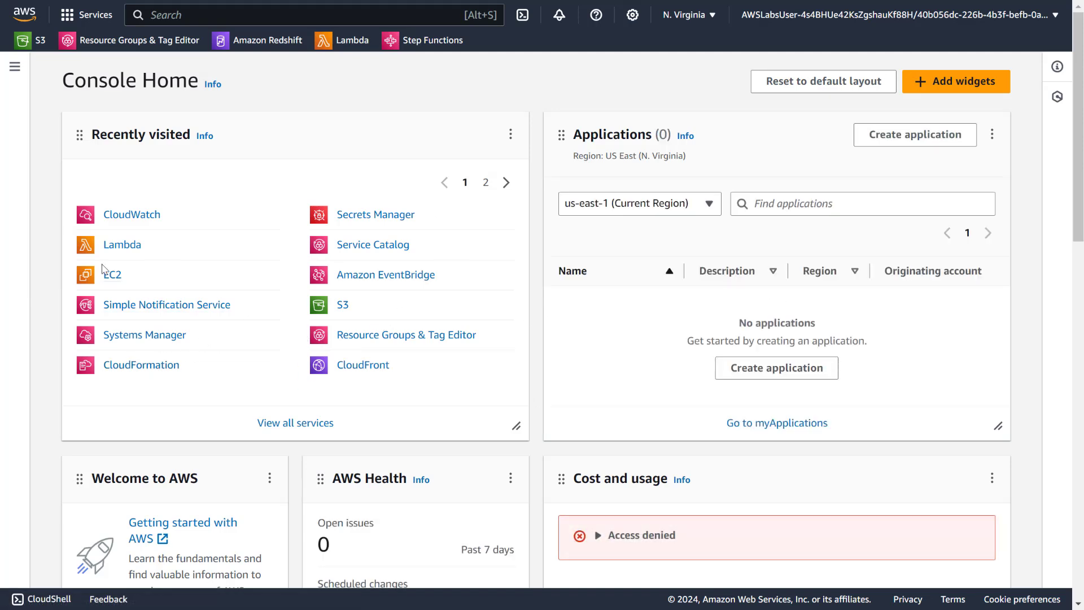
pyautogui.click(115, 276)
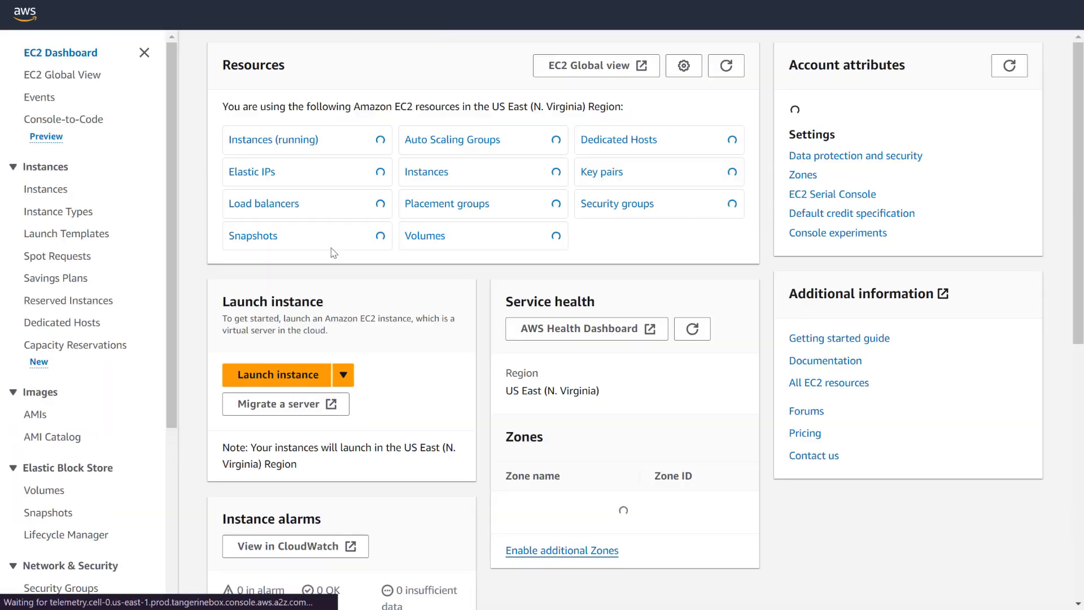
pyautogui.click(271, 142)
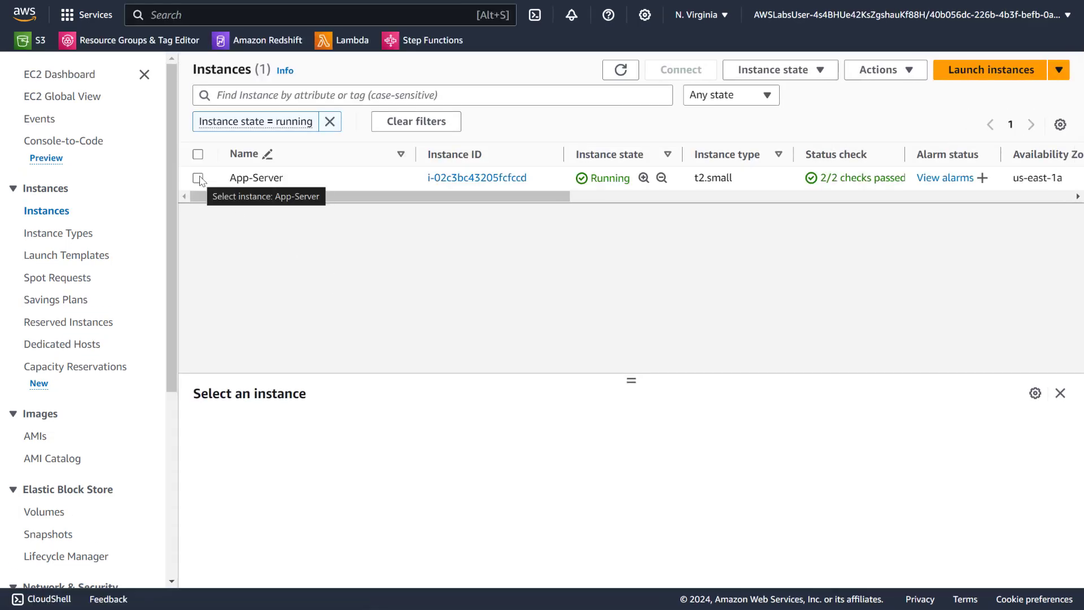
pyautogui.click(199, 179)
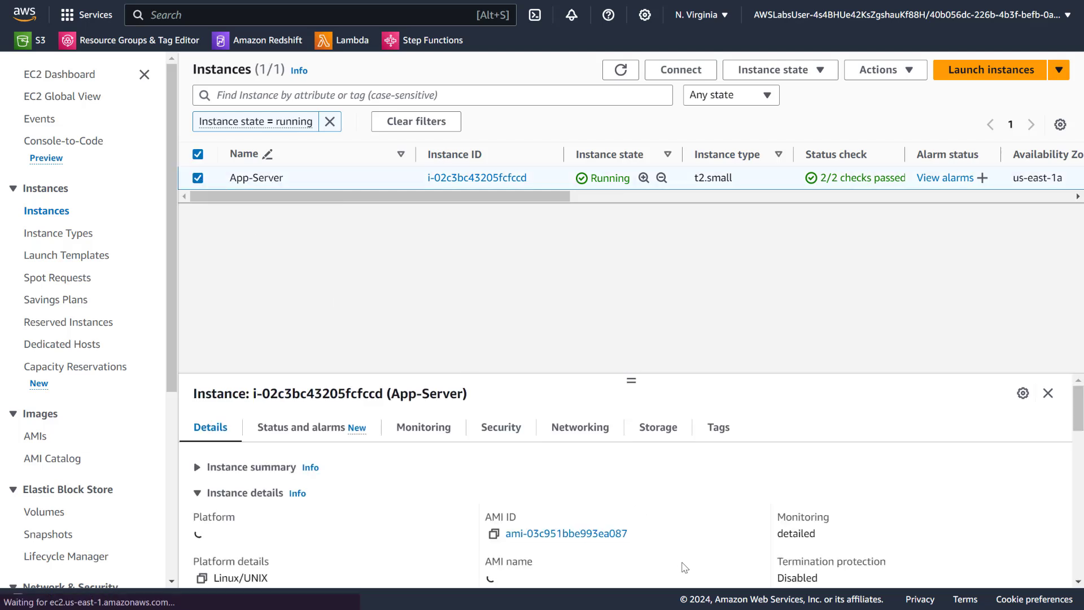
# Examine the App-Server instance's details and security information, enlarging the details area for easier reading.
pyautogui.scroll(-2, 637, 499)
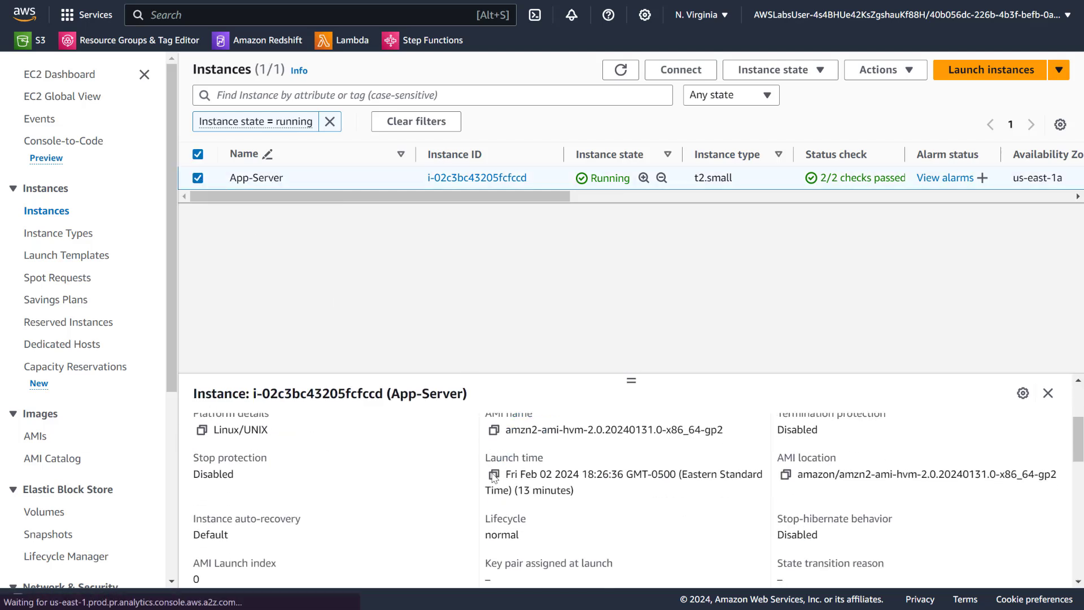
pyautogui.scroll(2, 434, 476)
pyautogui.click(498, 427)
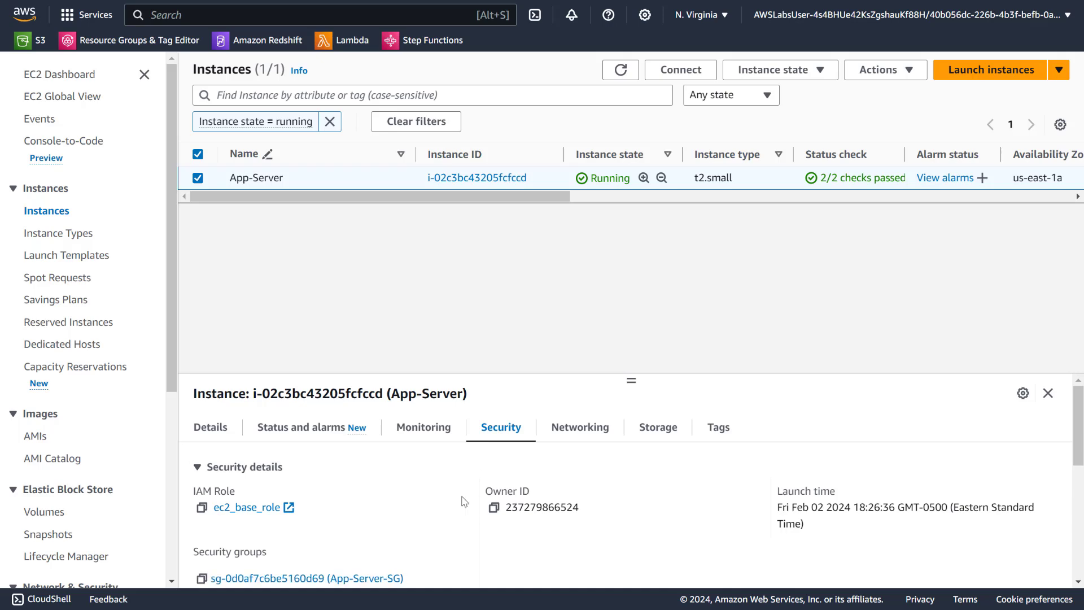
pyautogui.scroll(-3, 438, 477)
pyautogui.scroll(3, 426, 472)
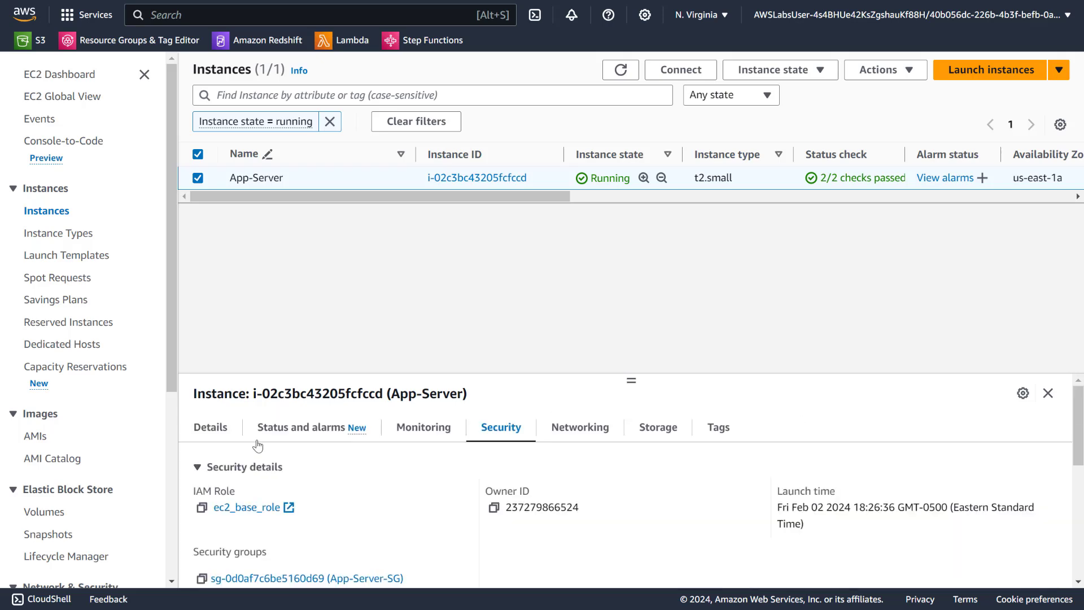
pyautogui.click(207, 428)
pyautogui.moveTo(631, 380); pyautogui.dragTo(614, 275)
pyautogui.scroll(-10, 372, 438)
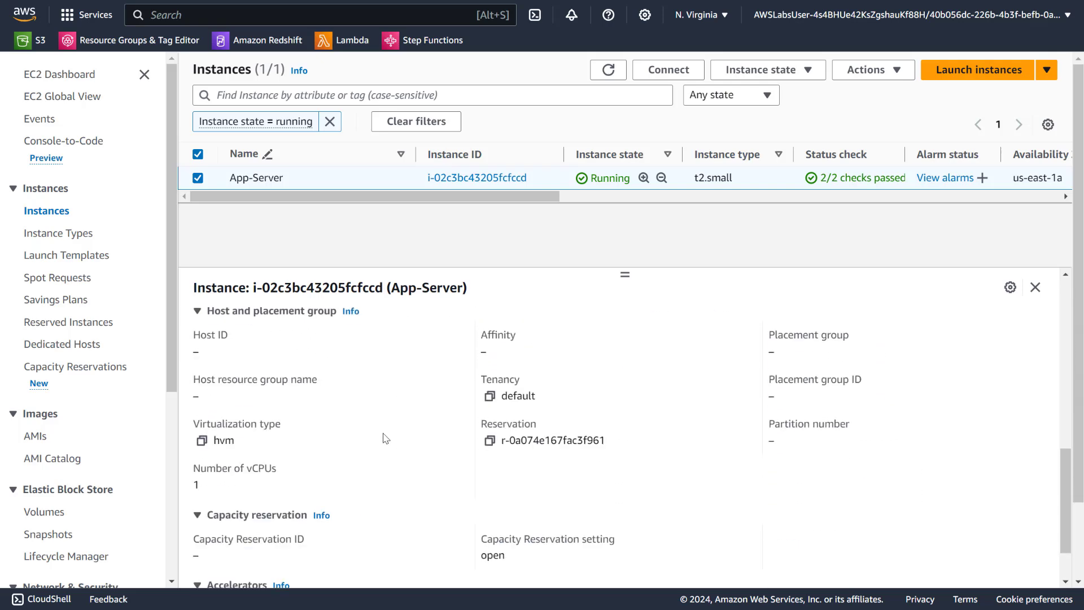
pyautogui.scroll(10, 384, 438)
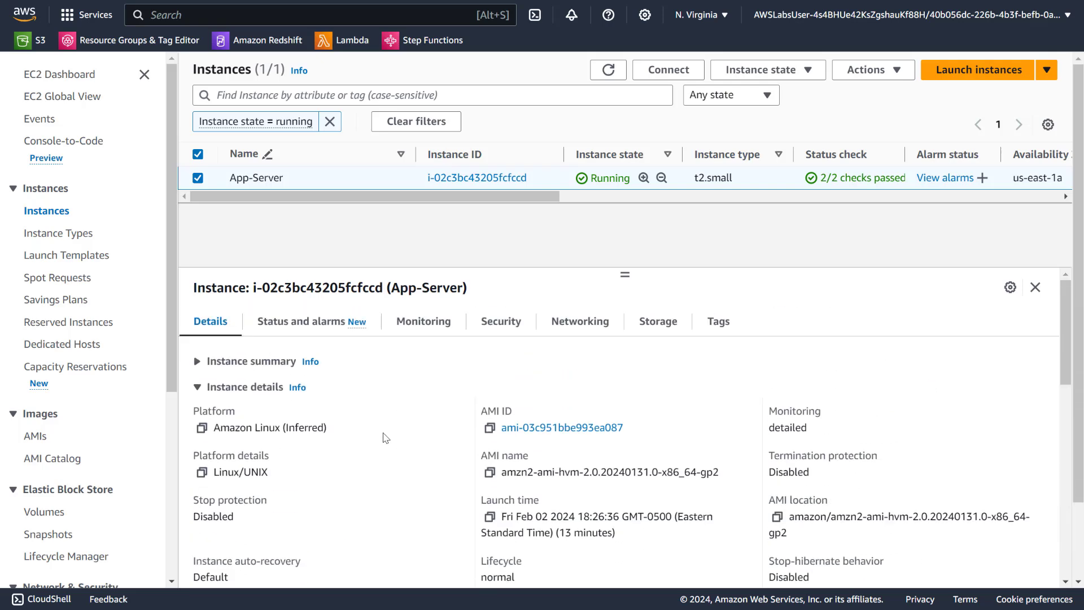
# Copy the App-Server instance's public IPv4 address from its networking details and shrink the details area.
pyautogui.click(565, 326)
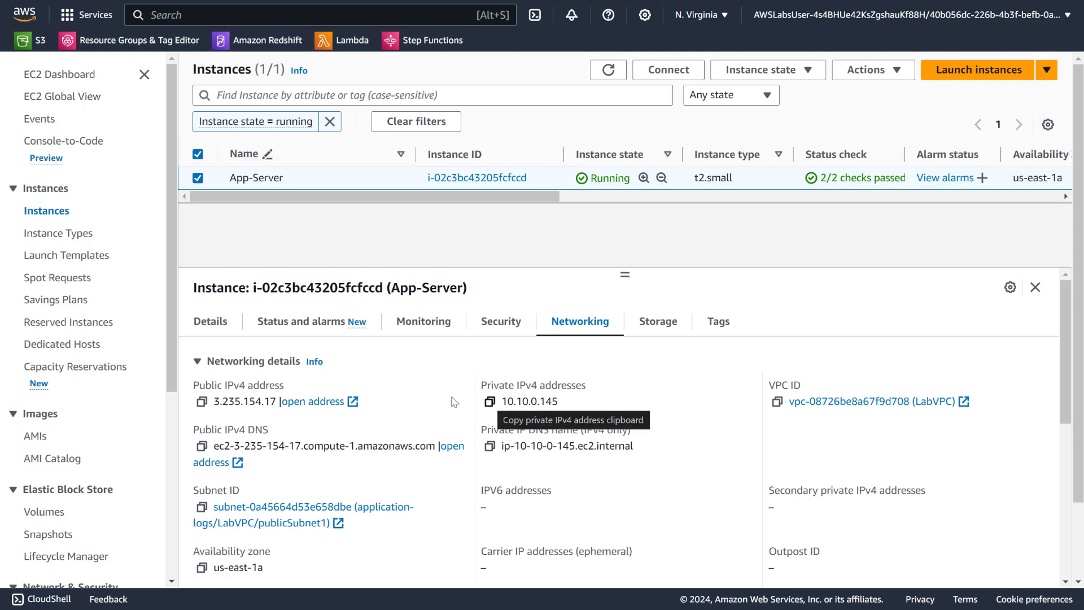
pyautogui.click(201, 401)
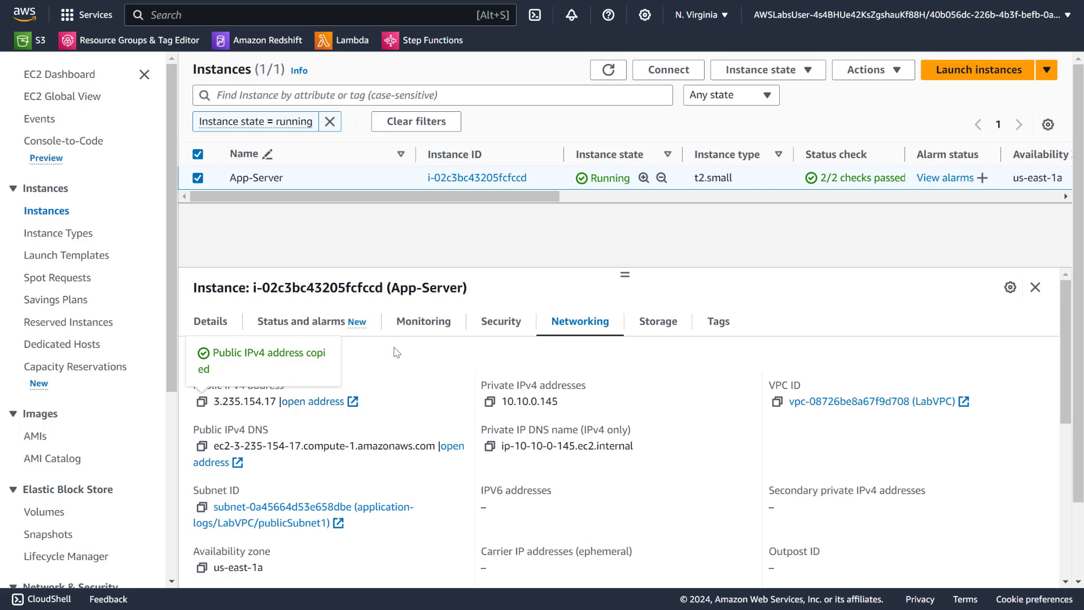
pyautogui.moveTo(625, 274); pyautogui.dragTo(625, 311)
# Connect to the App-Server instance through Session Manager.
pyautogui.click(670, 70)
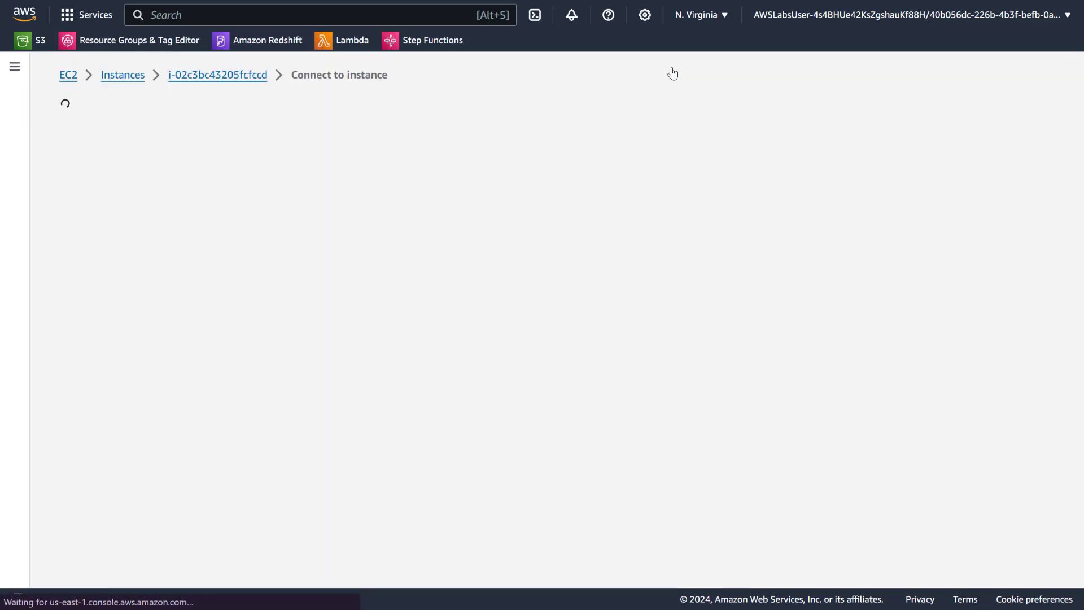
pyautogui.click(262, 179)
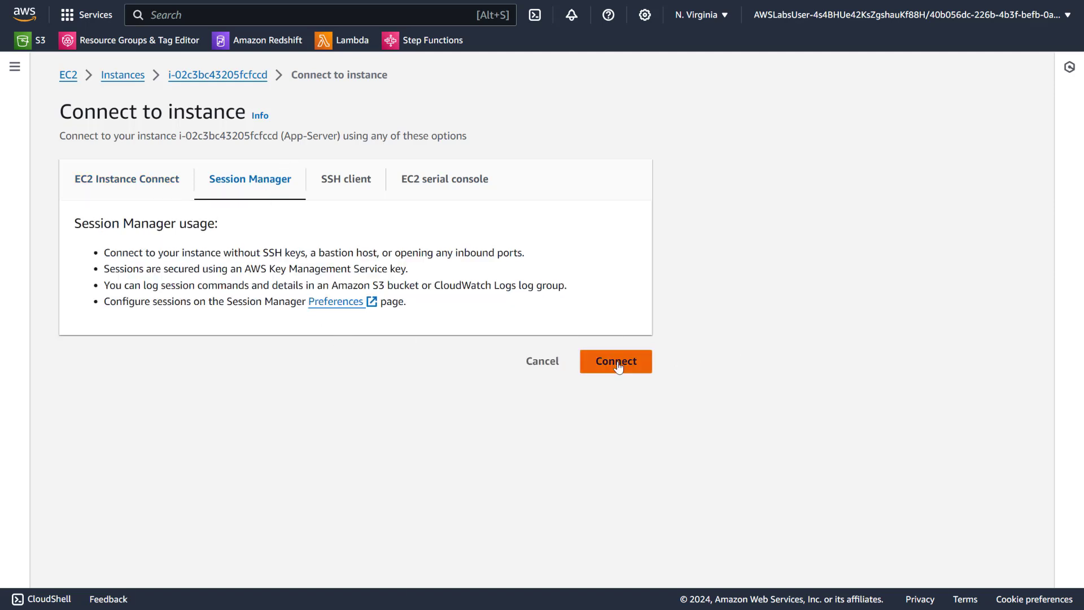
pyautogui.click(618, 360)
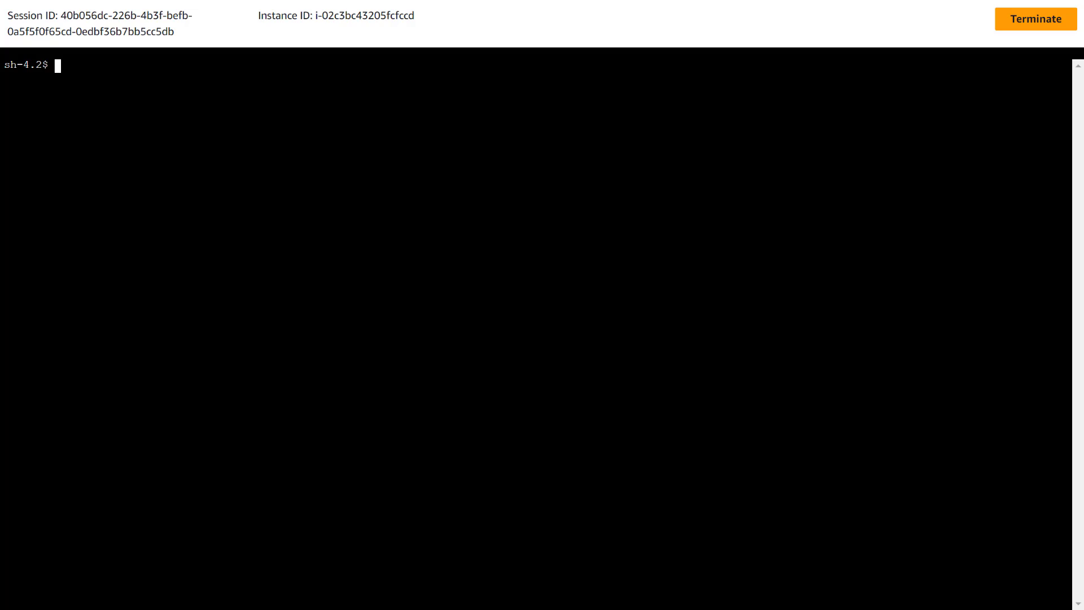
# Check whether the Kinesis agent is present by running sudo service aws-kinesis-agent status in the session terminal.
pyautogui.rightClick(300, 89)
pyautogui.click(366, 235)
pyautogui.press('BackSpace')
pyautogui.press('BackSpace')
pyautogui.press('BackSpace')
pyautogui.press('BackSpace')
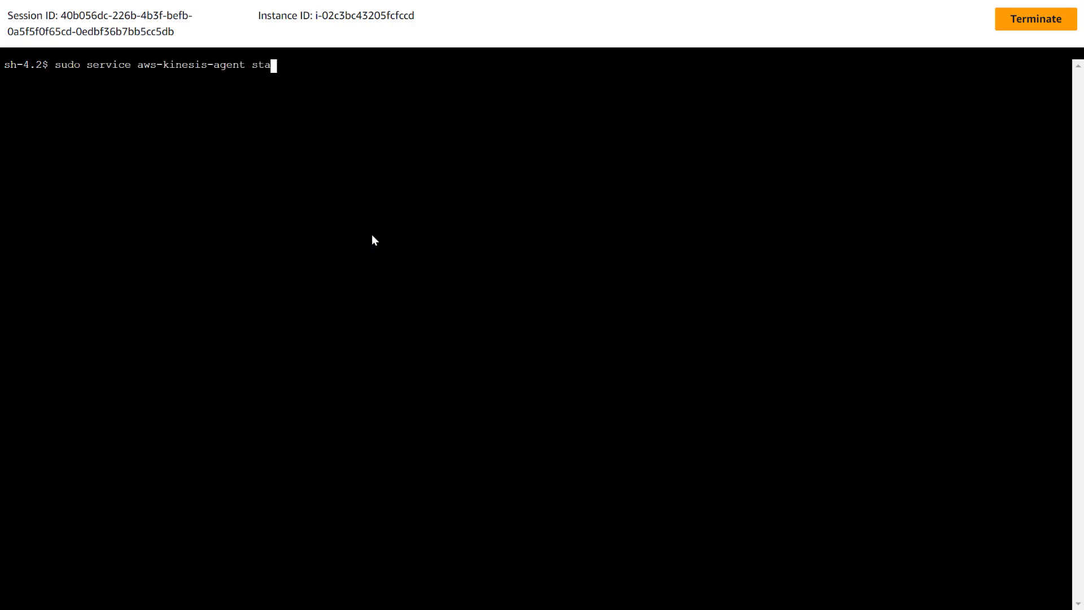
pyautogui.write('TATUS')
pyautogui.press('BackSpace')
pyautogui.press('BackSpace')
pyautogui.press('BackSpace')
pyautogui.press('BackSpace')
pyautogui.press('BackSpace')
pyautogui.write('tatus')
pyautogui.press('Return')
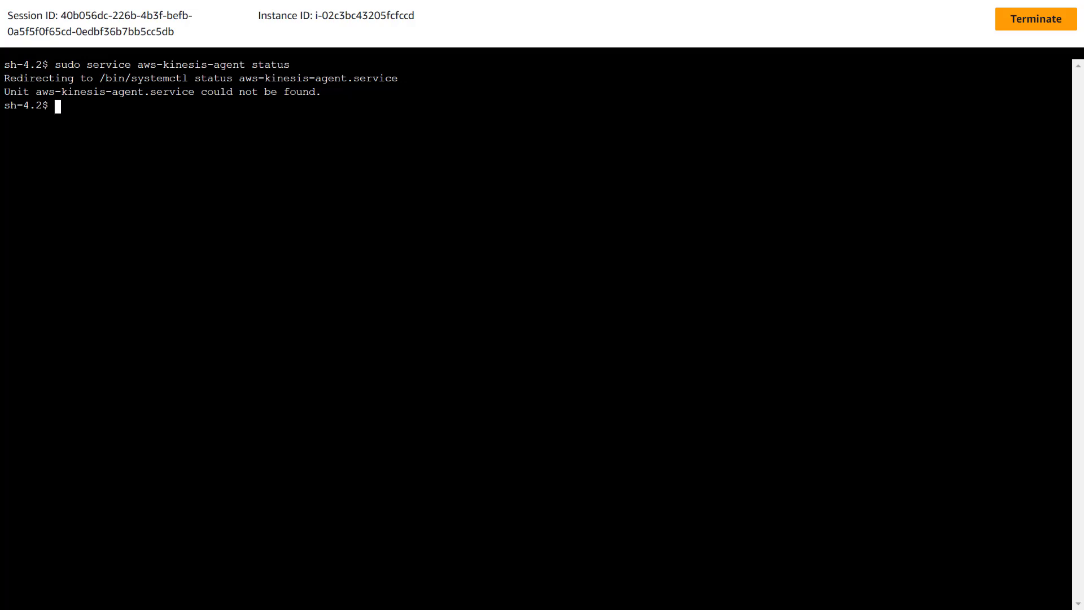
pyautogui.rightClick(380, 188)
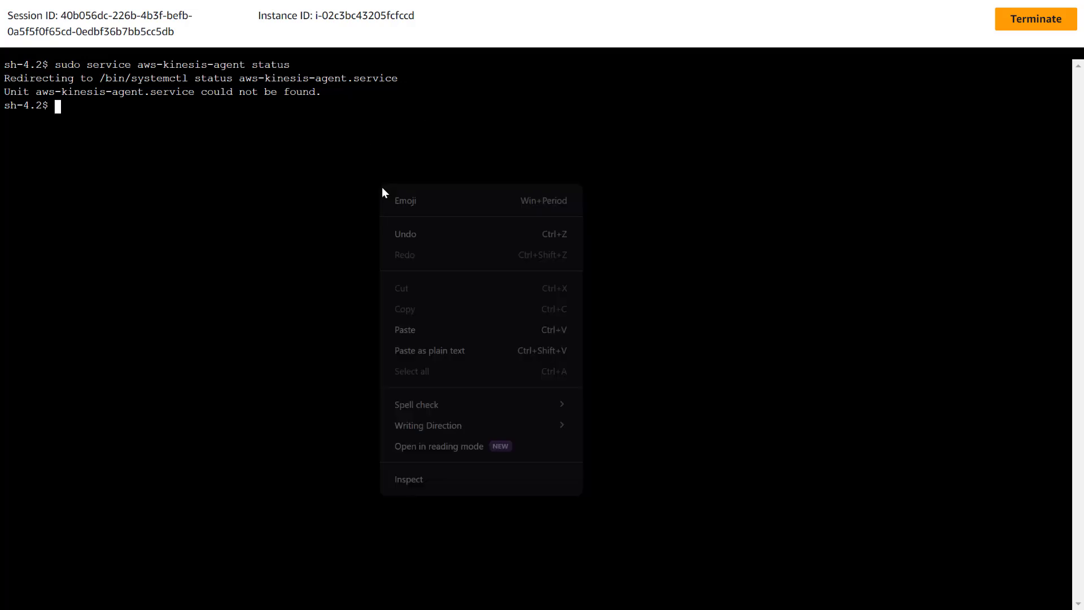
pyautogui.click(471, 327)
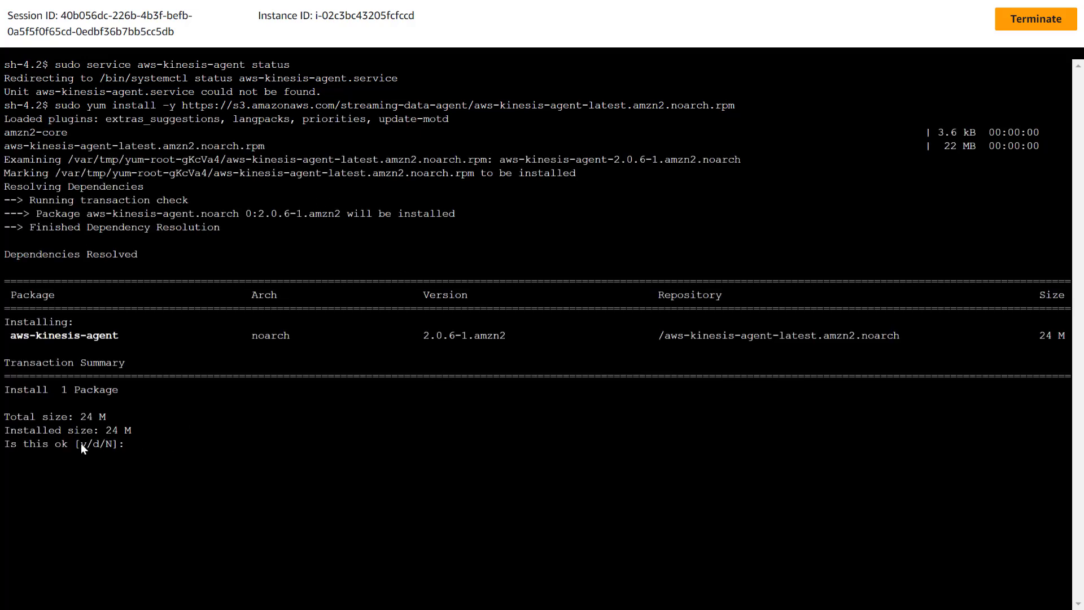
pyautogui.write('y')
pyautogui.press('Return')
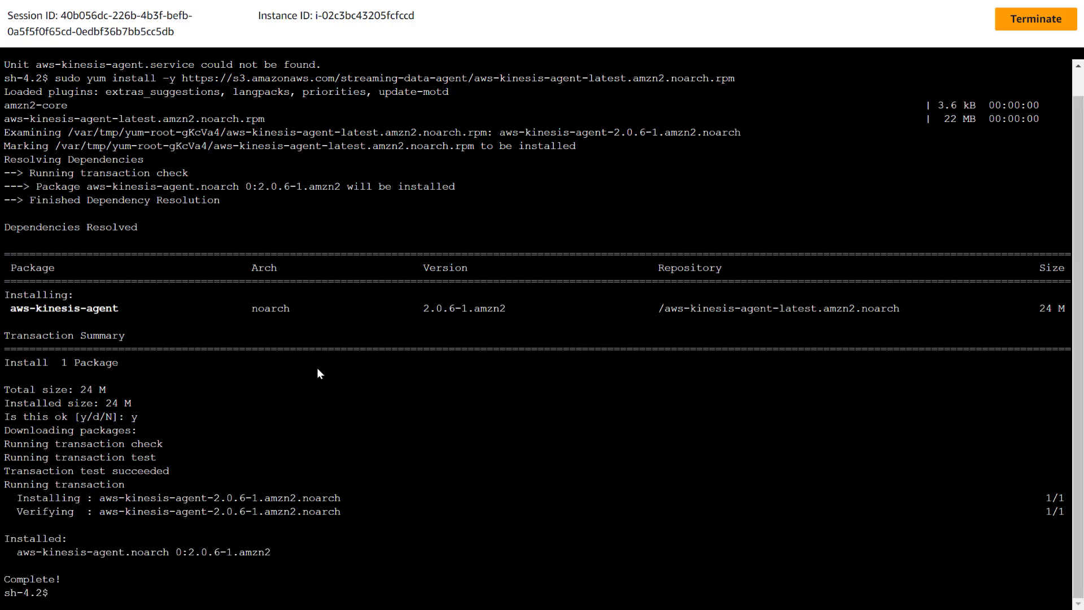
# Clear the terminal and check the newly installed agent with sudo service aws-kinesis-agent status.
pyautogui.hotkey('ctrl', 'l')
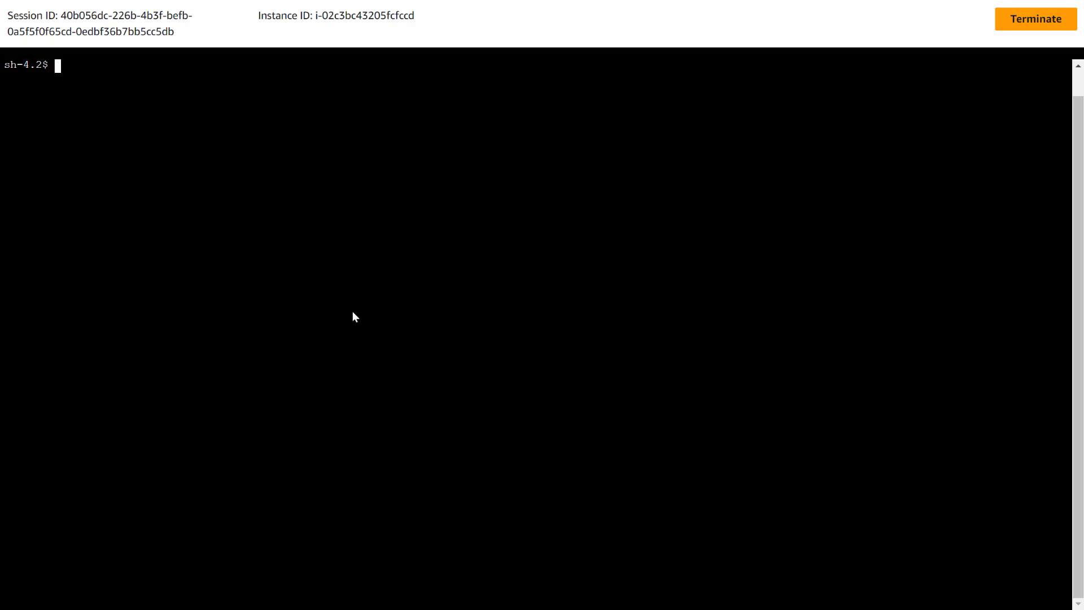
pyautogui.write('sudo service aws-kinesis-agent status')
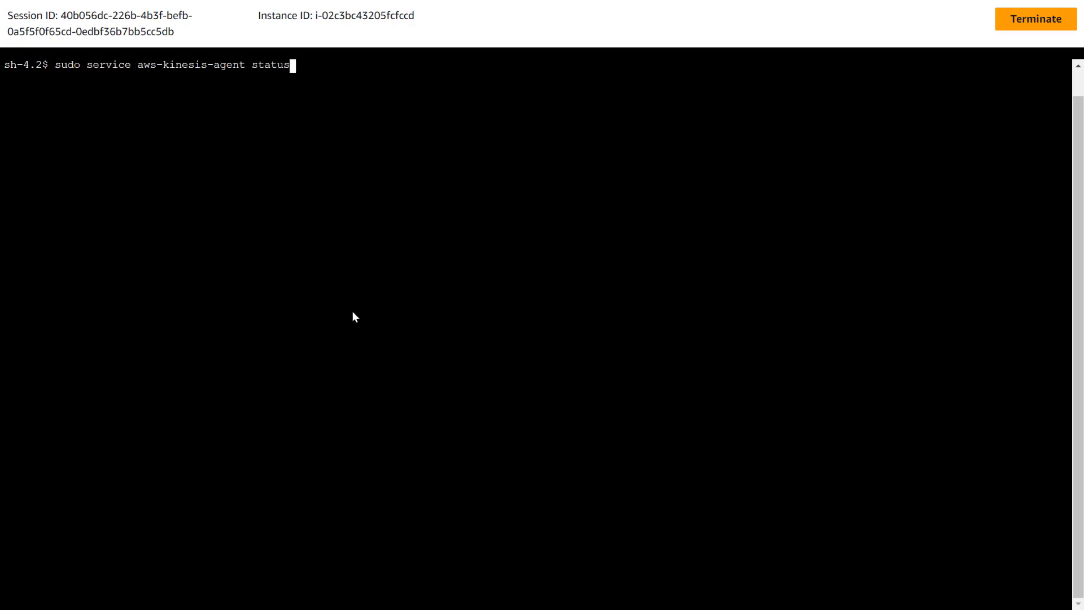
pyautogui.press('Return')
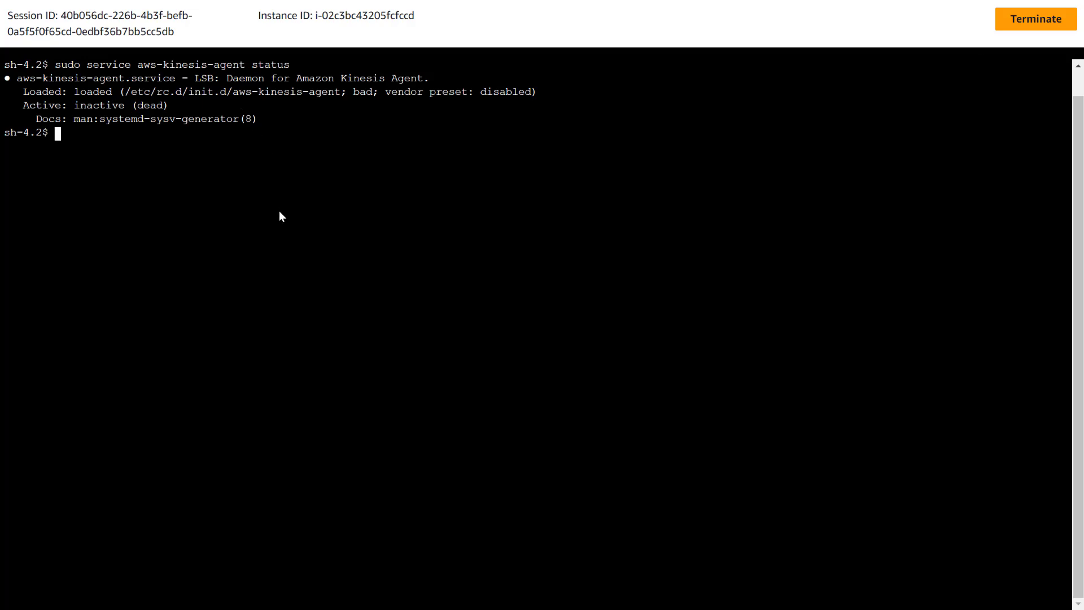
# Write /etc/aws-kinesis/agent.json with a heredoc defining one flow: filePattern "/var/log/httpd/access_log" and deliveryStream "delivery-stream".
pyautogui.hotkey('ctrl', 'l')
pyautogui.rightClick(309, 179)
pyautogui.click(419, 321)
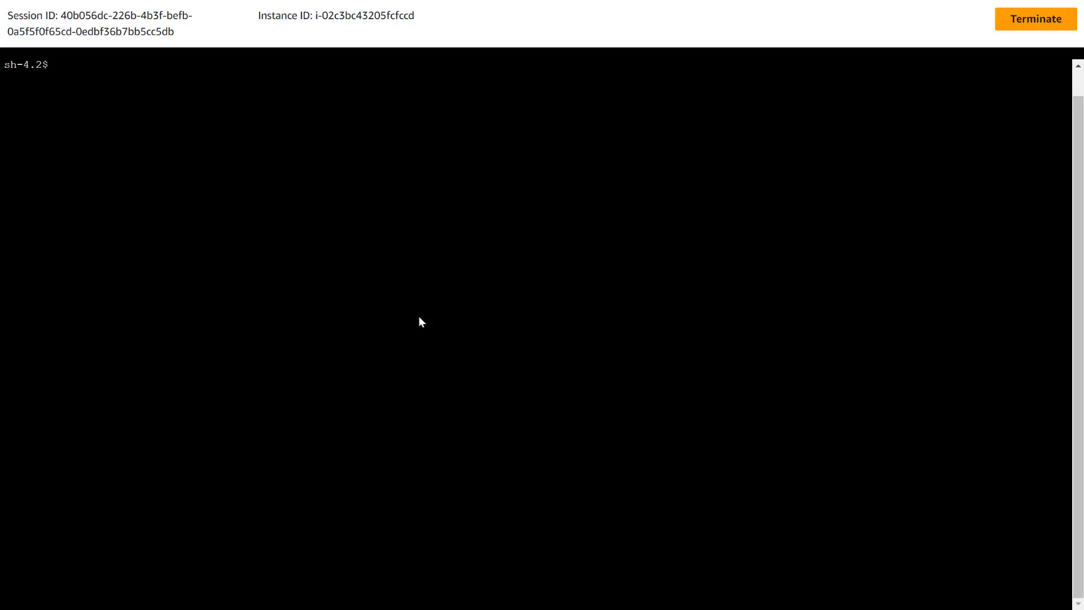
pyautogui.press('Return')
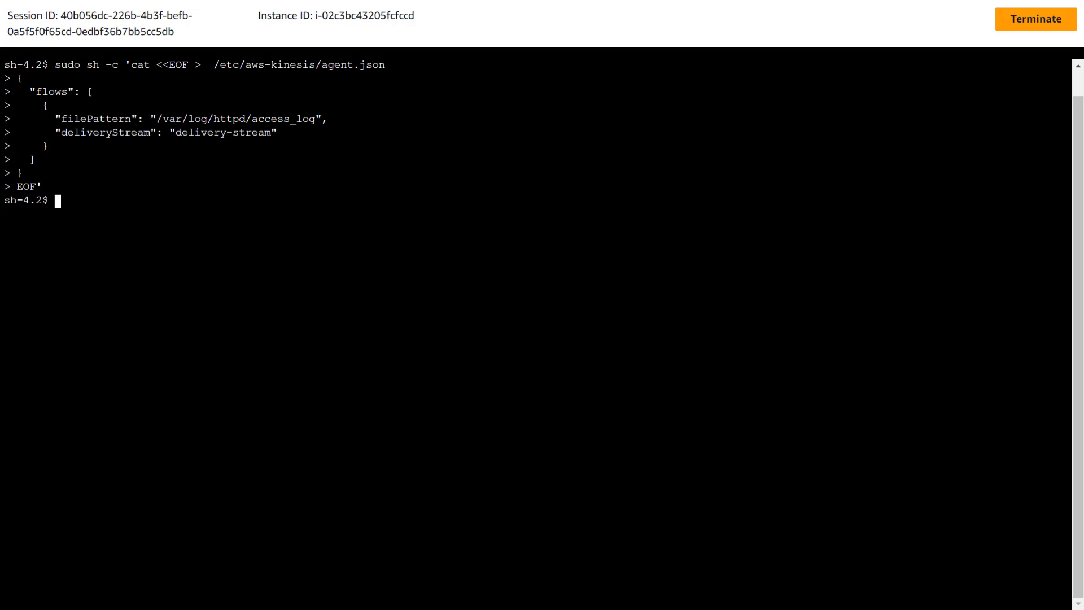
# Start the Kinesis agent with sudo service aws-kinesis-agent start.
pyautogui.rightClick(604, 280)
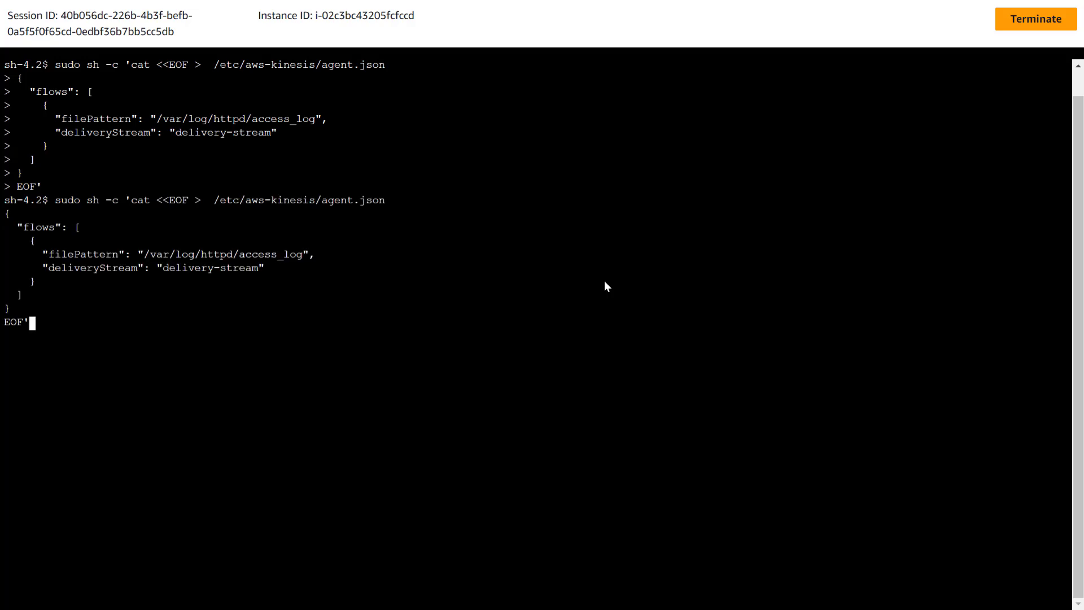
pyautogui.press('Up')
pyautogui.press('BackSpace')
pyautogui.press('BackSpace')
pyautogui.press('BackSpace')
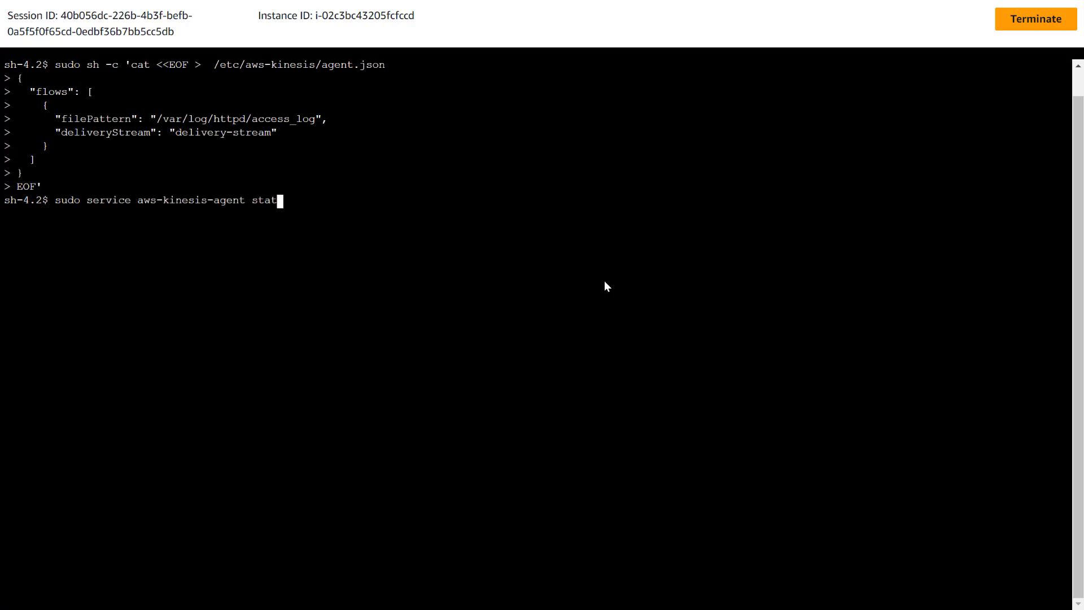
pyautogui.write('rt')
pyautogui.press('Return')
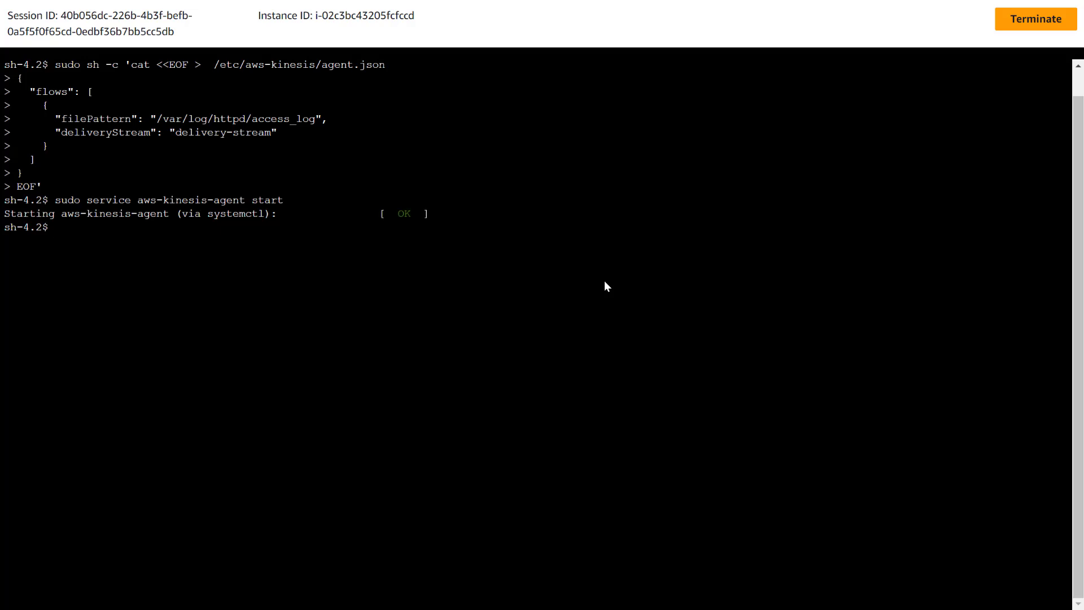
# Clear the terminal and recheck the started agent with sudo service aws-kinesis-agent status.
pyautogui.write('clear')
pyautogui.press('Return')
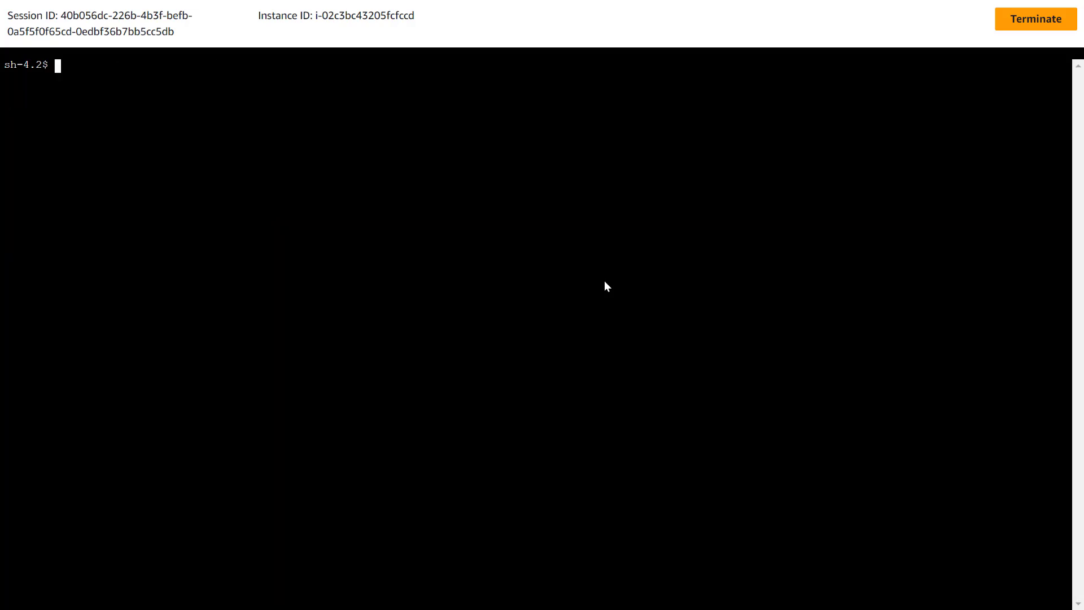
pyautogui.press('Up')
pyautogui.press('Up')
pyautogui.press('BackSpace')
pyautogui.press('BackSpace')
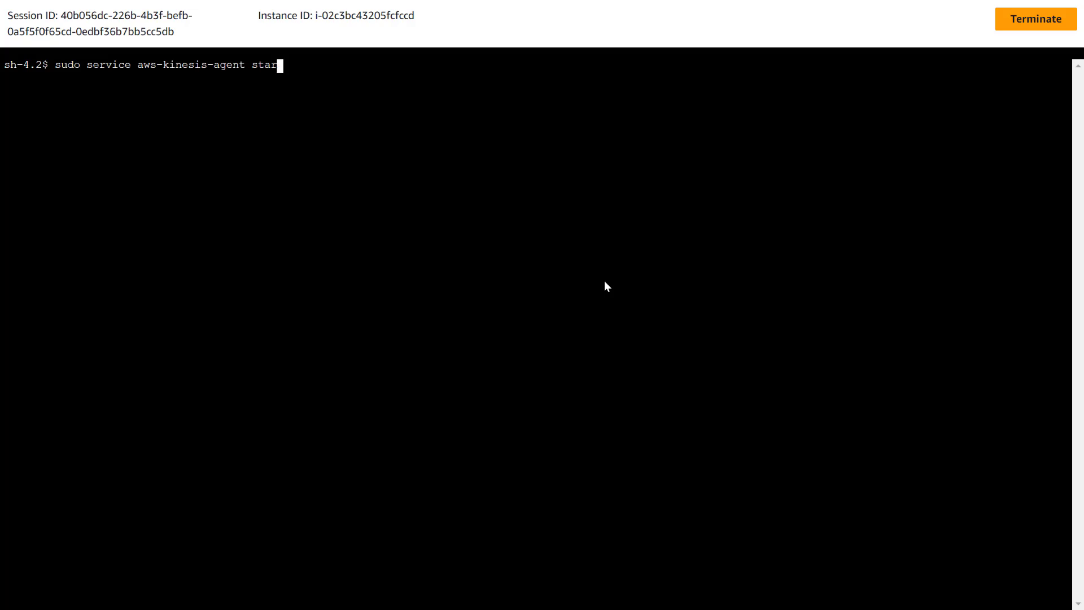
pyautogui.write('tus')
pyautogui.press('Return')
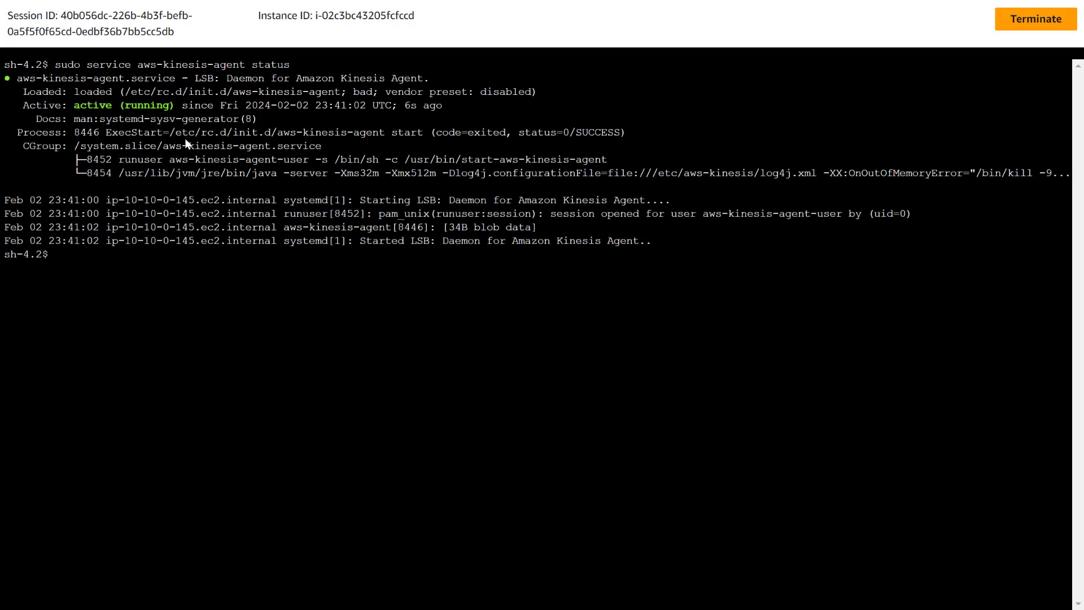
# Clear the terminal and follow the web server's access log with tail -f /var/log/httpd/access_log.
pyautogui.hotkey('ctrl', 'l')
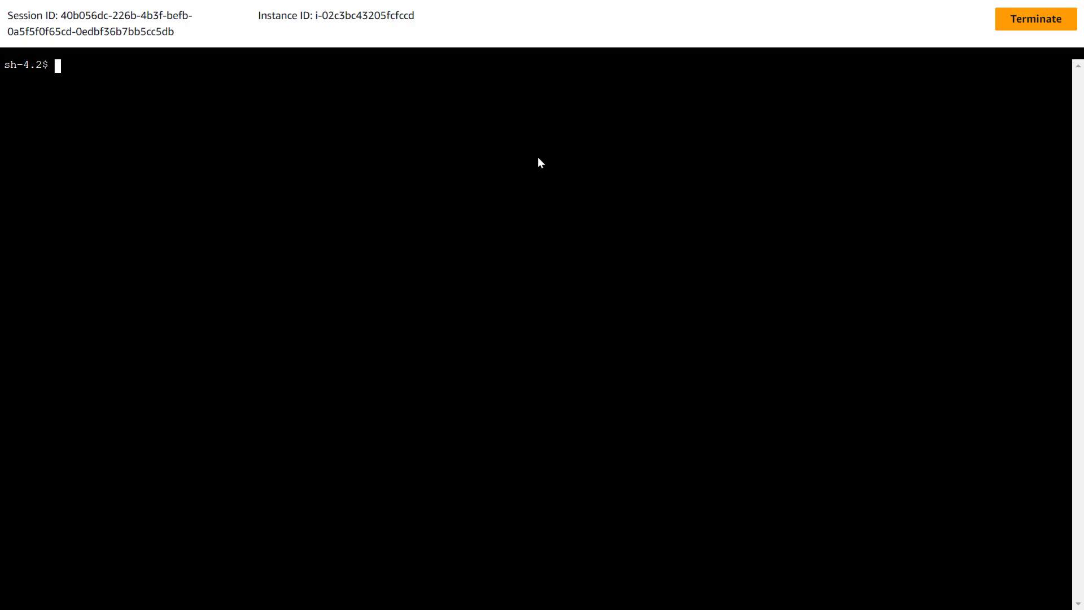
pyautogui.rightClick(407, 168)
pyautogui.click(481, 310)
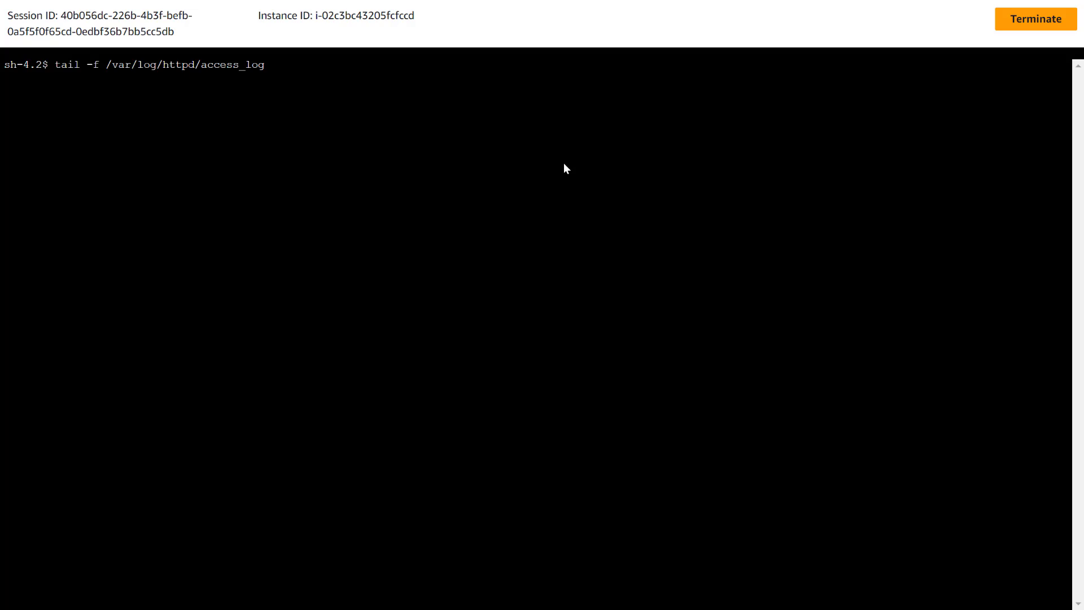
pyautogui.hotkey('ctrl', 'shift', 'Tab')
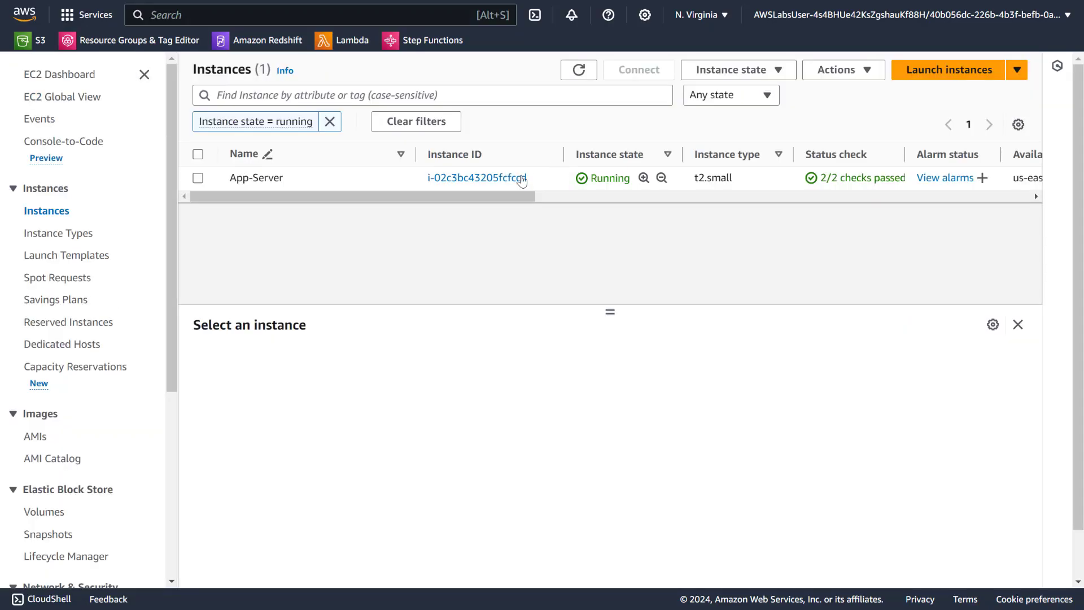
pyautogui.click(543, 56)
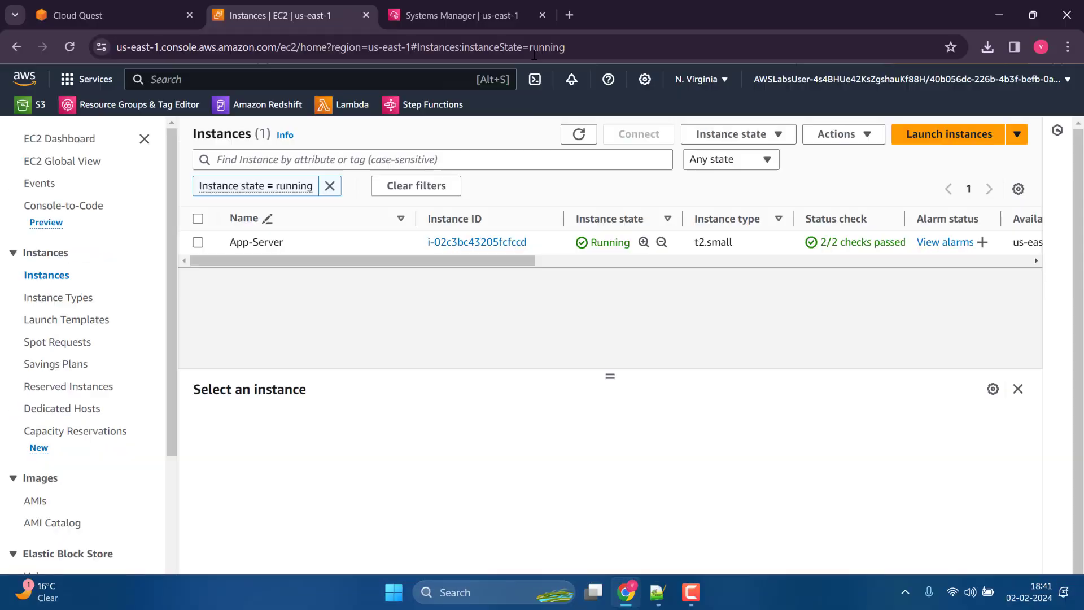
pyautogui.click(438, 22)
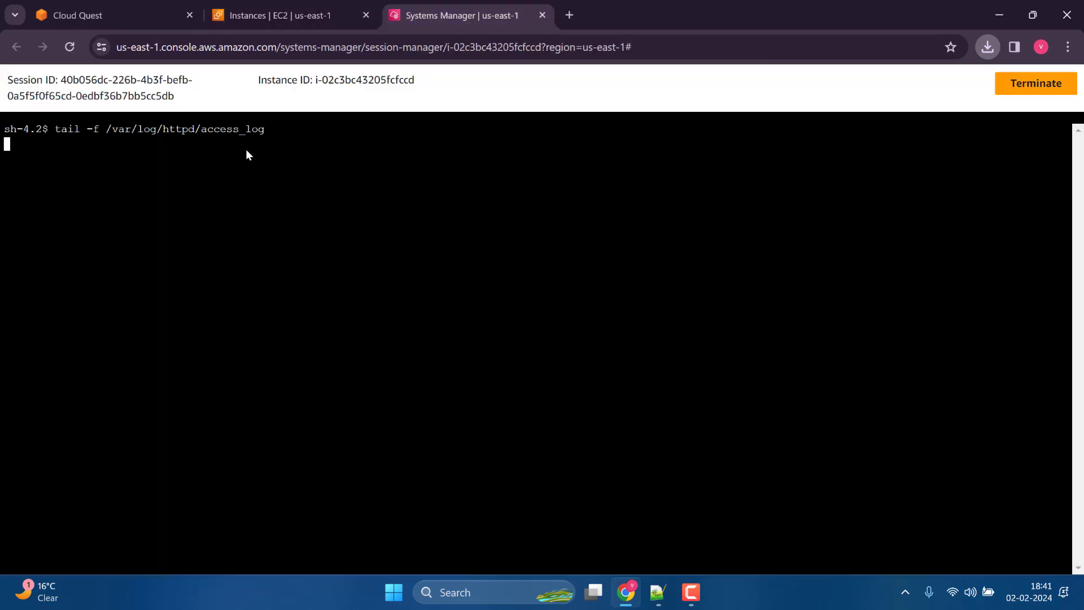
# Select App-Server in the EC2 instances list and open its public IPv4 address from the networking details.
pyautogui.click(247, 15)
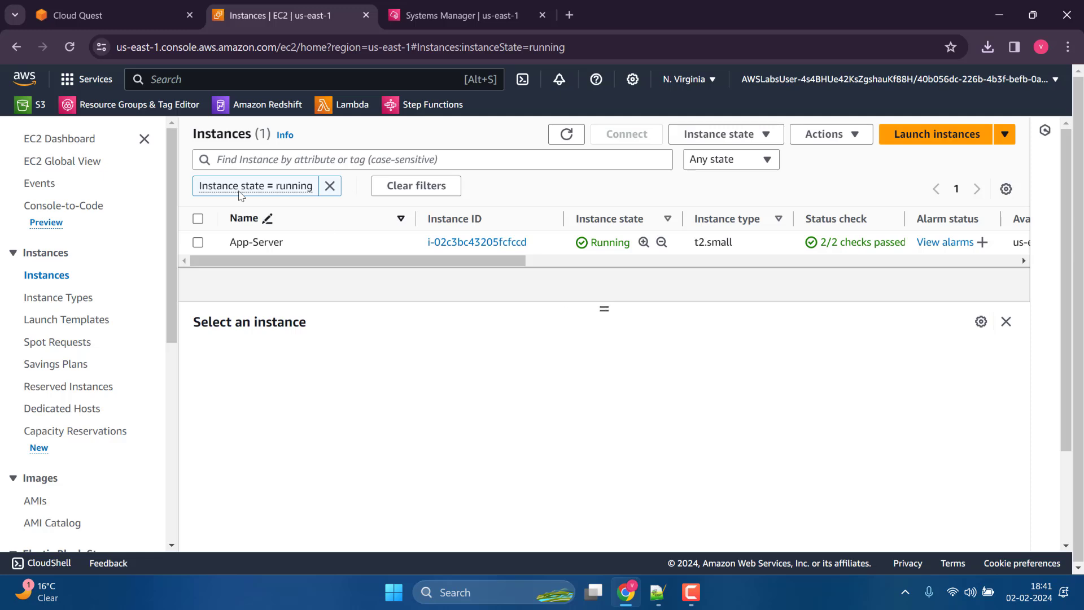
pyautogui.click(197, 243)
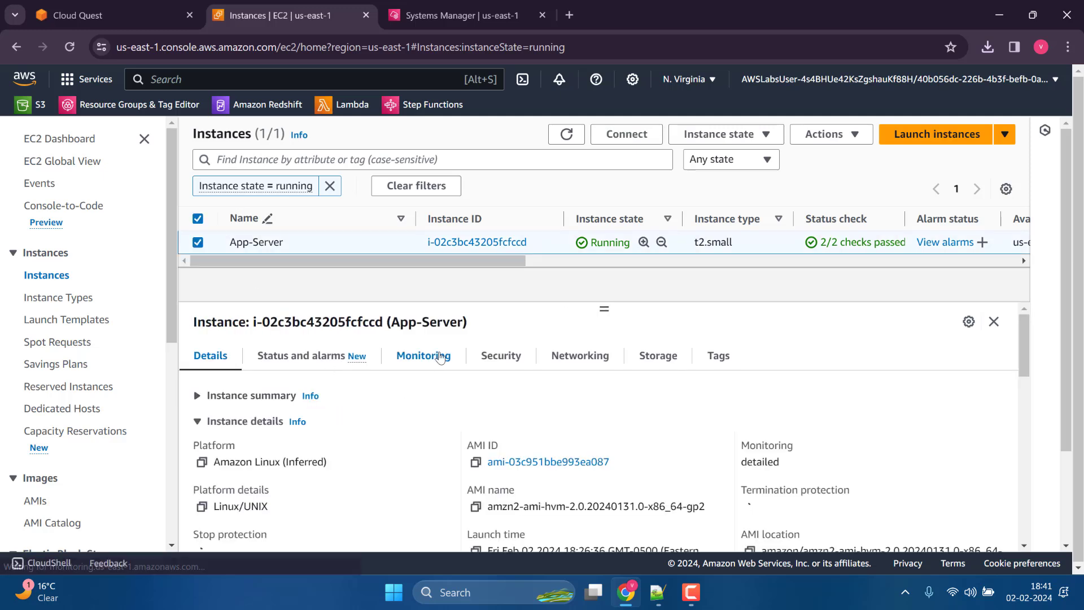
pyautogui.click(599, 366)
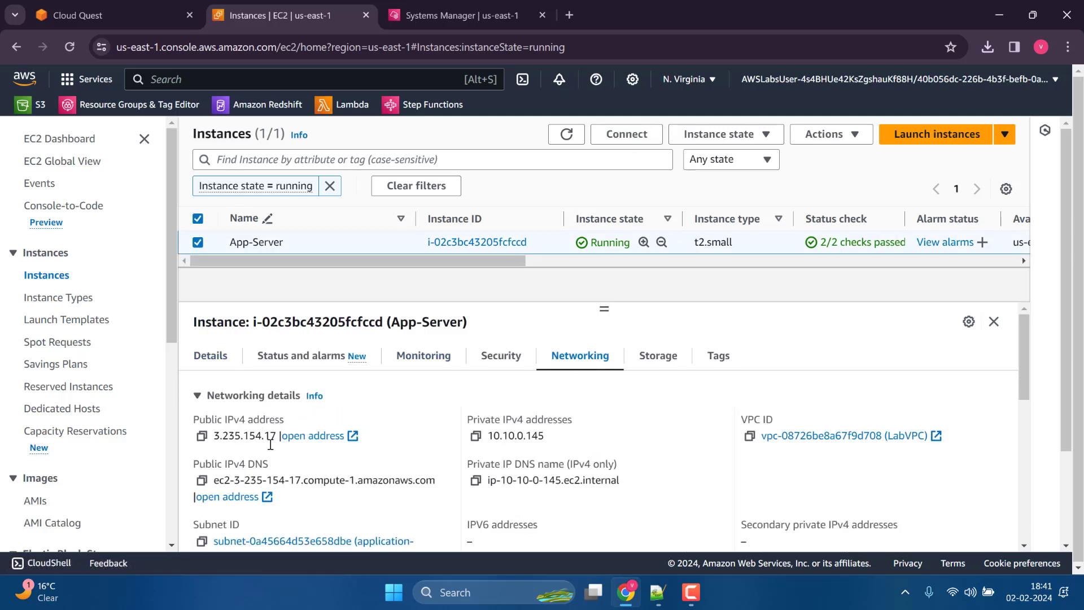
pyautogui.click(311, 436)
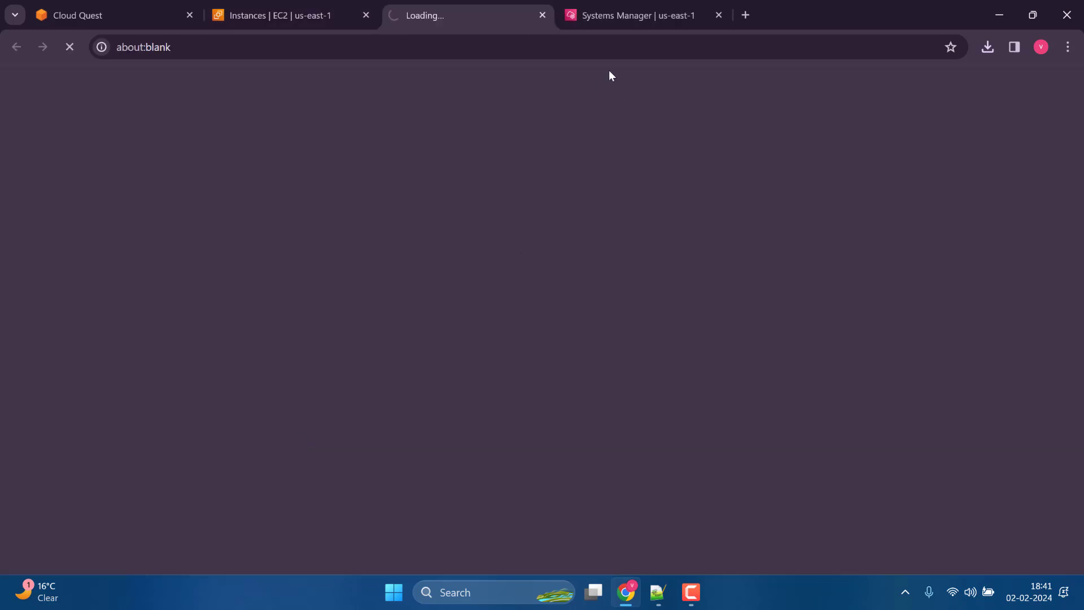
pyautogui.click(615, 17)
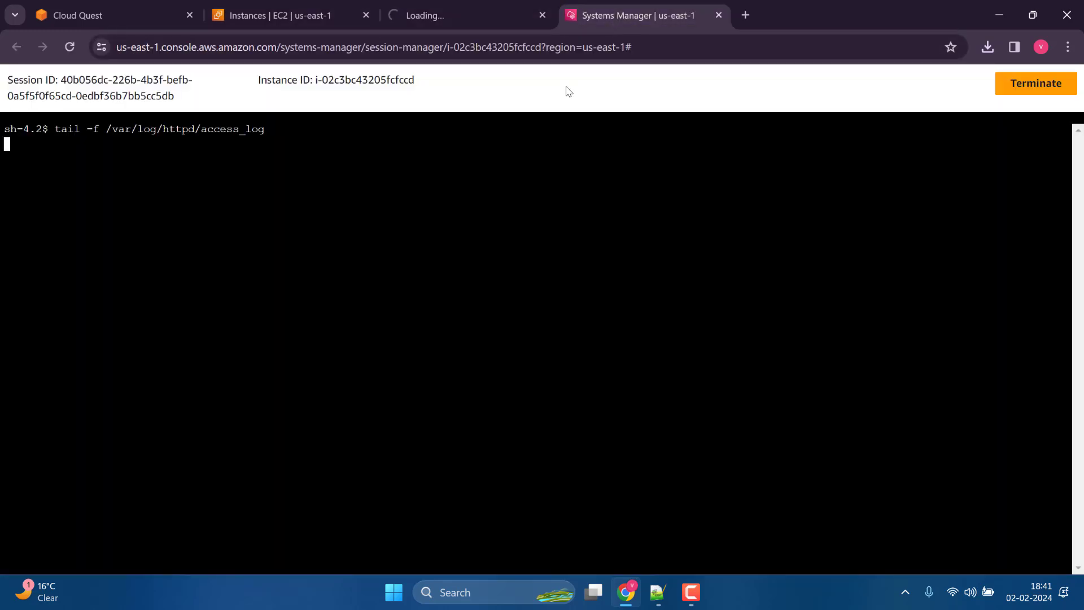
pyautogui.click(447, 15)
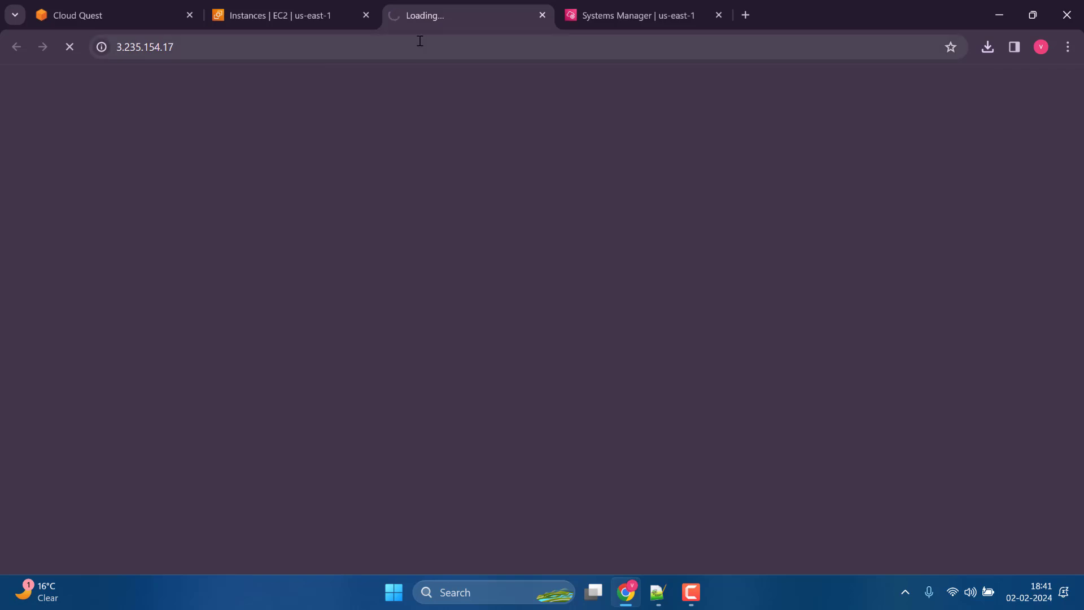
pyautogui.click(649, 15)
pyautogui.click(486, 16)
pyautogui.click(270, 45)
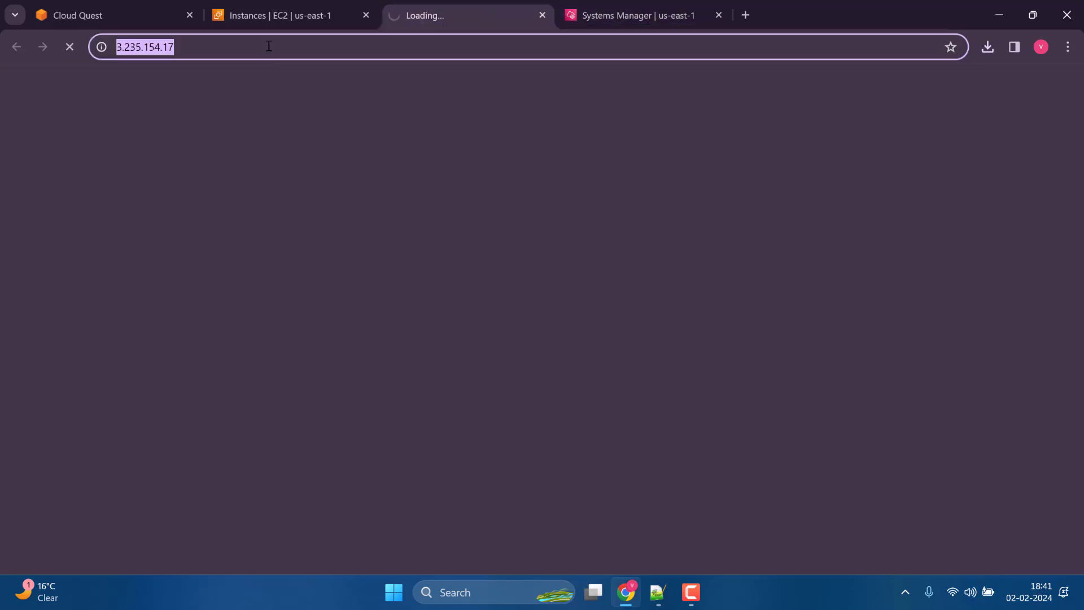
pyautogui.click(272, 44)
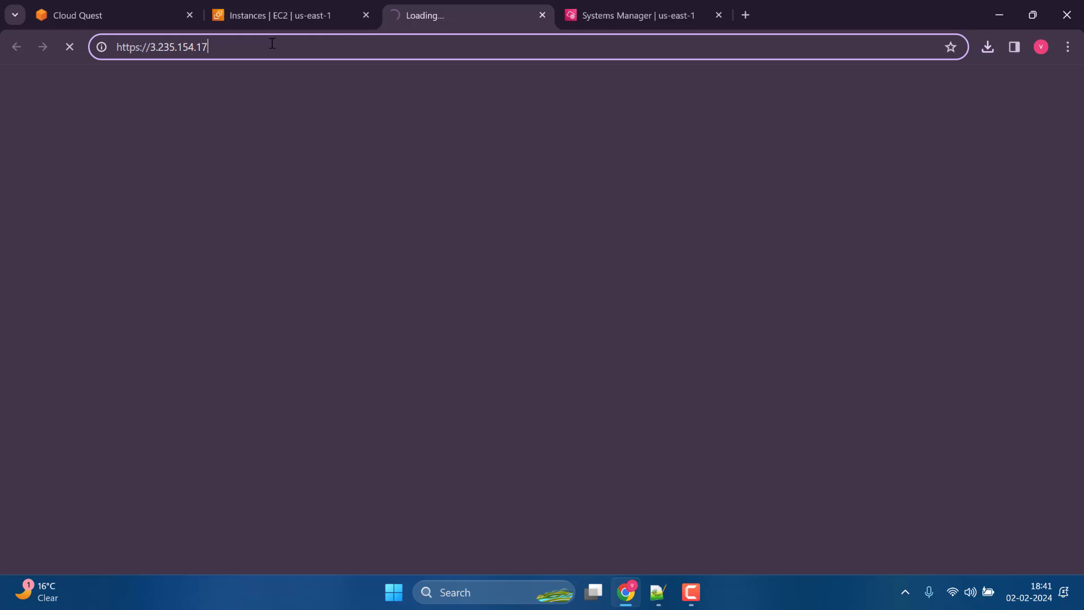
pyautogui.click(635, 13)
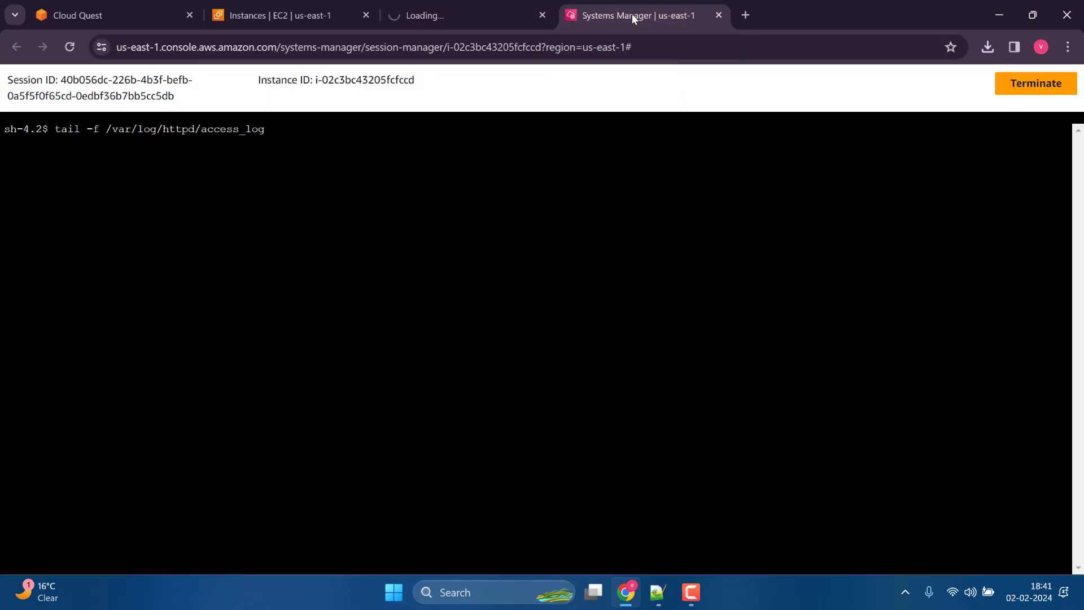
pyautogui.click(449, 17)
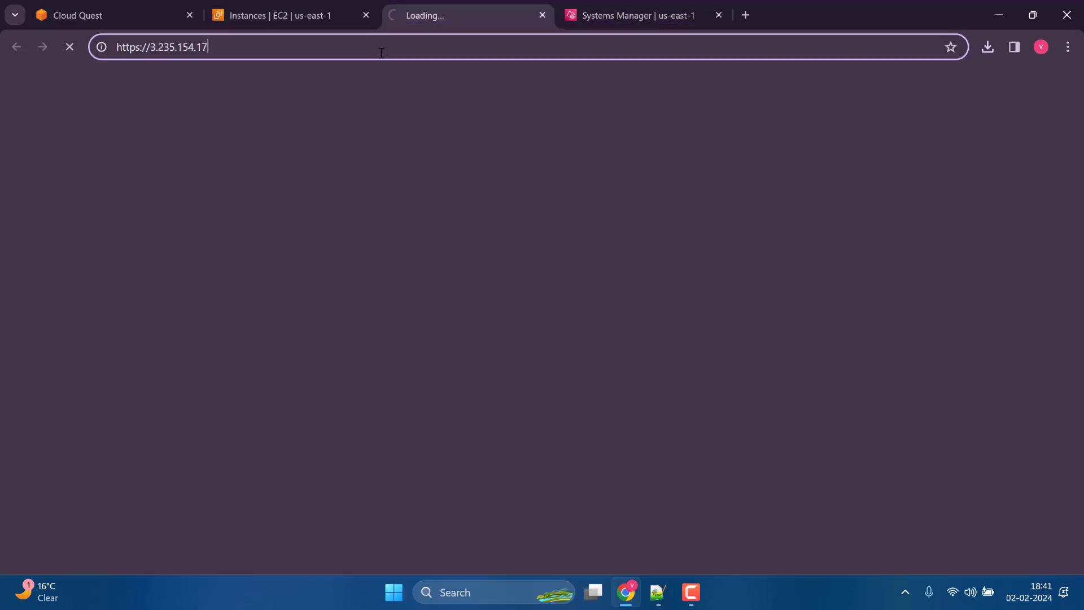
pyautogui.click(276, 46)
pyautogui.write(':')
pyautogui.write('8443')
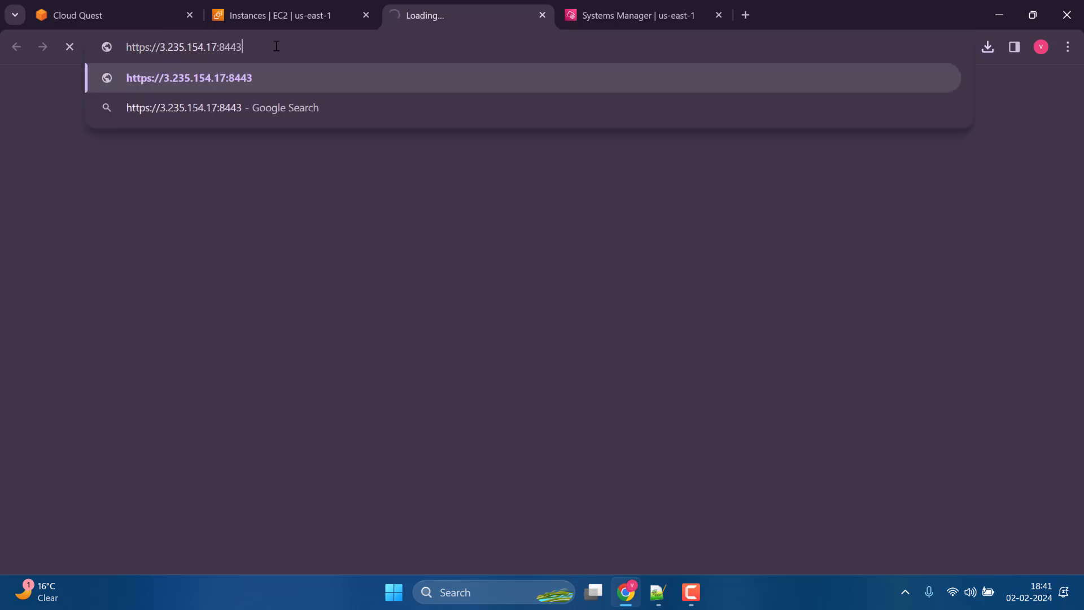
pyautogui.press('Return')
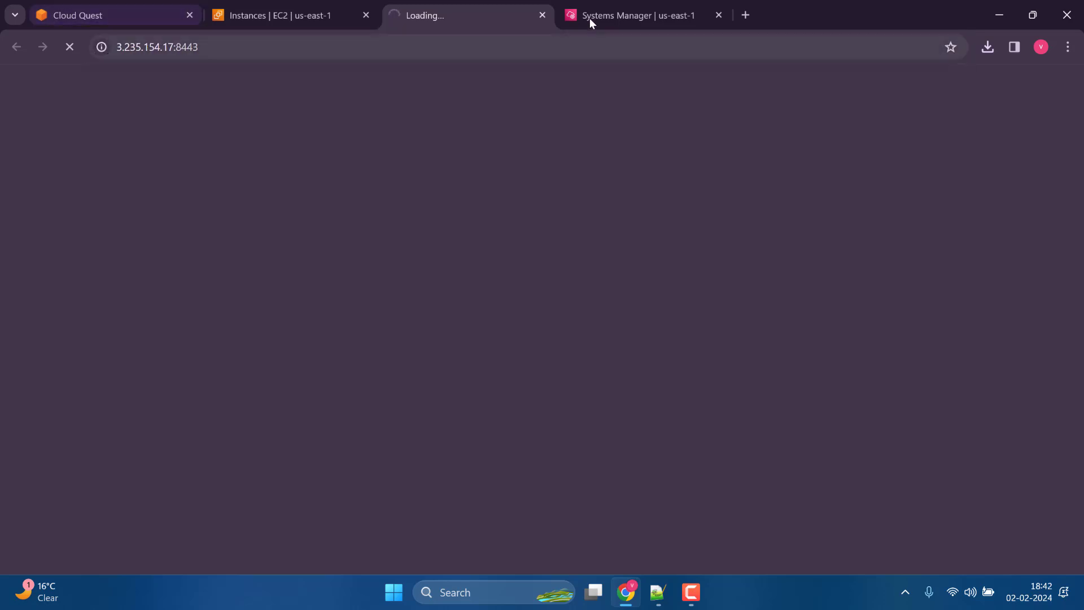
pyautogui.click(591, 18)
pyautogui.click(435, 15)
# Go back through the Cloud Quest practice instructions to step 11 and read how to open the App-Server site.
pyautogui.click(122, 2)
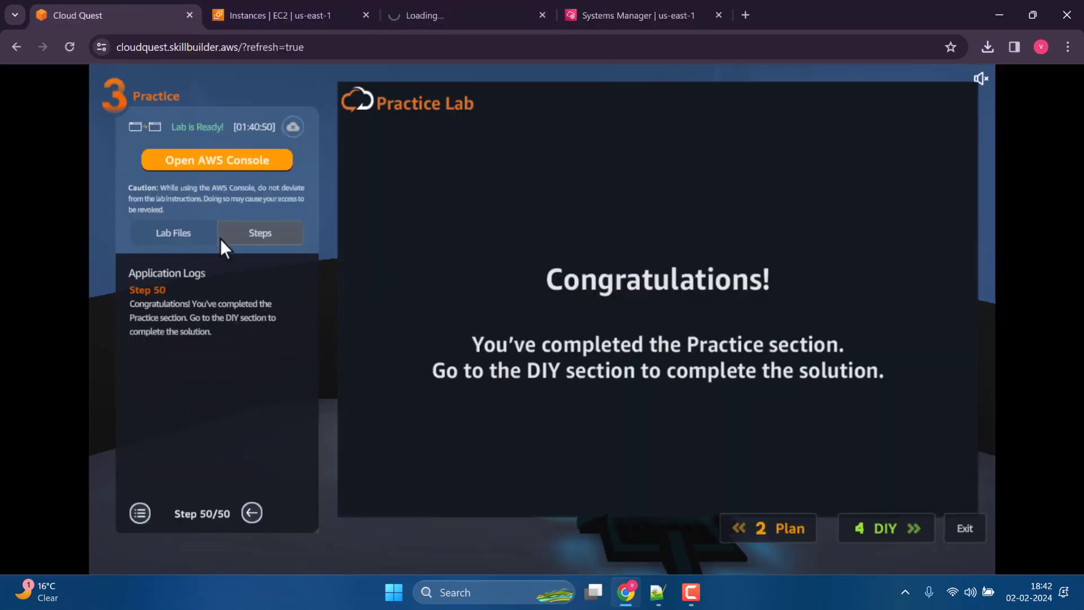
pyautogui.click(251, 510)
pyautogui.click(250, 510)
pyautogui.click(250, 510)
pyautogui.click(251, 510)
pyautogui.click(250, 509)
pyautogui.click(250, 510)
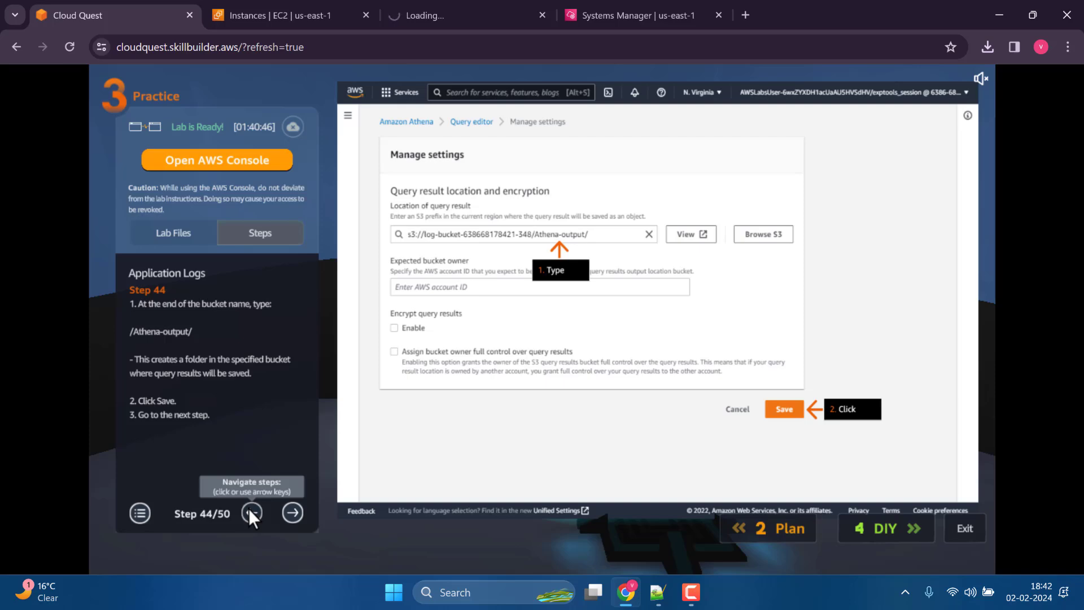
pyautogui.click(249, 510)
pyautogui.click(250, 511)
pyautogui.click(249, 511)
pyautogui.click(249, 511)
pyautogui.click(249, 510)
pyautogui.click(249, 511)
pyautogui.click(249, 510)
pyautogui.click(249, 510)
pyautogui.doubleClick(249, 511)
pyautogui.click(249, 510)
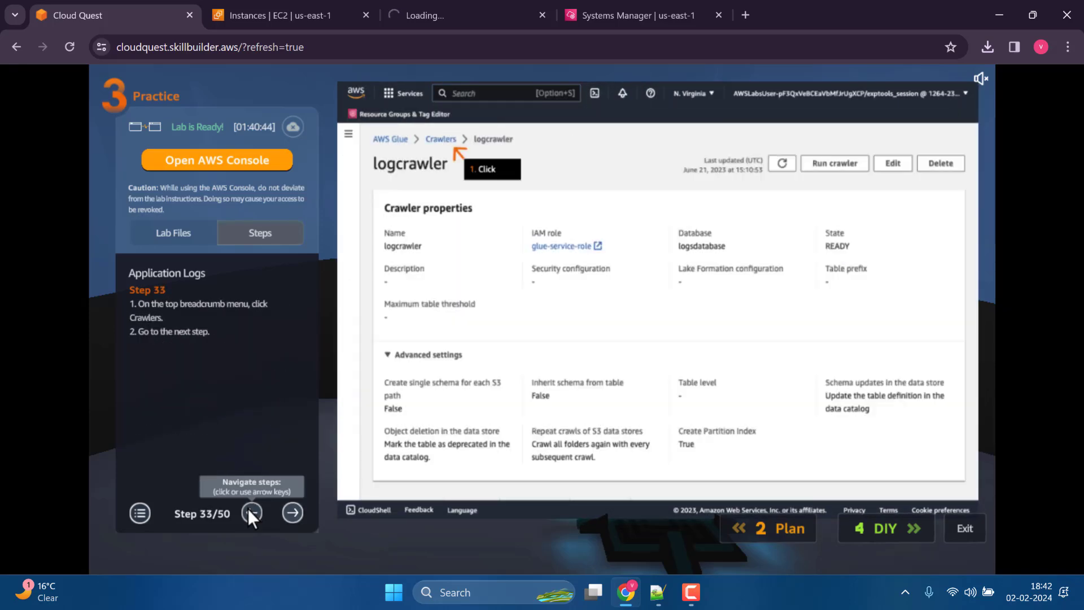
pyautogui.doubleClick(249, 511)
pyautogui.doubleClick(249, 511)
pyautogui.doubleClick(249, 510)
pyautogui.click(249, 510)
pyautogui.doubleClick(249, 510)
pyautogui.click(249, 511)
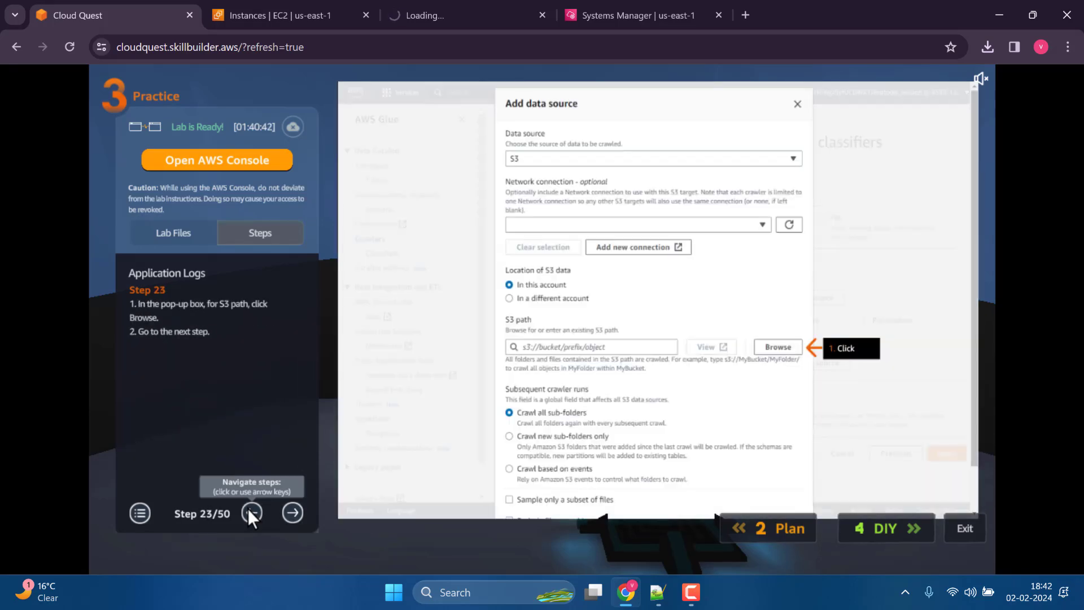
pyautogui.doubleClick(249, 510)
pyautogui.doubleClick(249, 511)
pyautogui.click(249, 510)
pyautogui.click(249, 510)
pyautogui.doubleClick(249, 510)
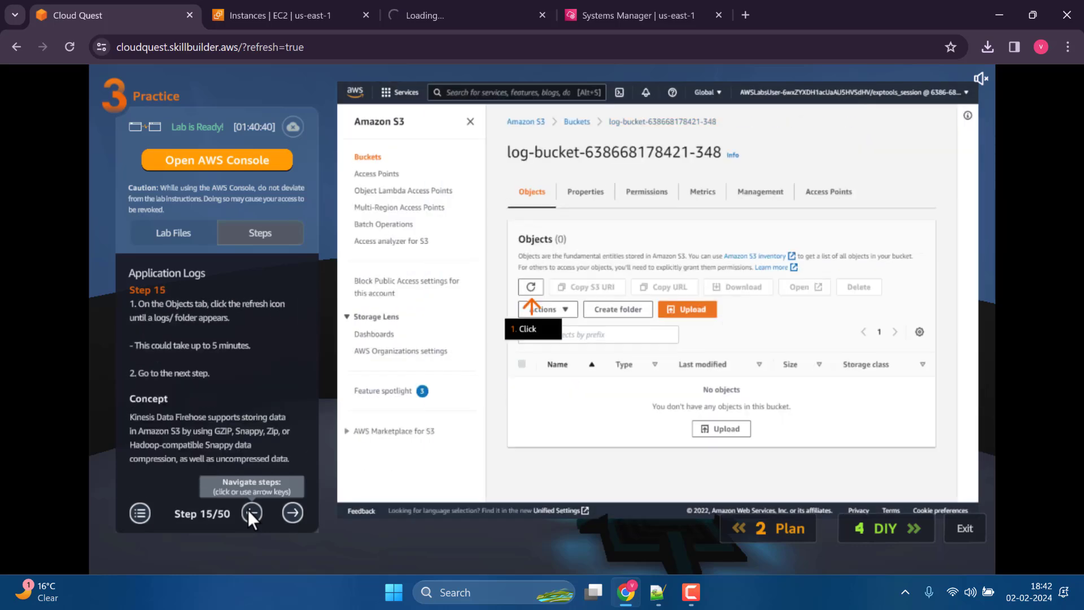
pyautogui.doubleClick(249, 511)
pyautogui.doubleClick(249, 510)
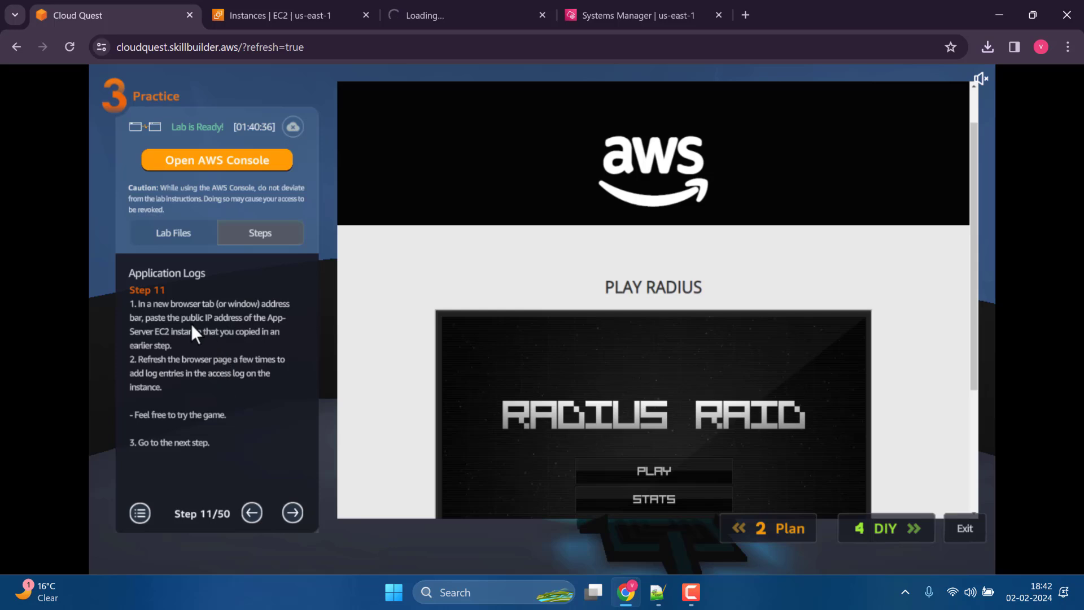
# Try to load the App-Server address without port 8443 and check the session terminal again.
pyautogui.click(524, 7)
pyautogui.moveTo(177, 46); pyautogui.dragTo(279, 47)
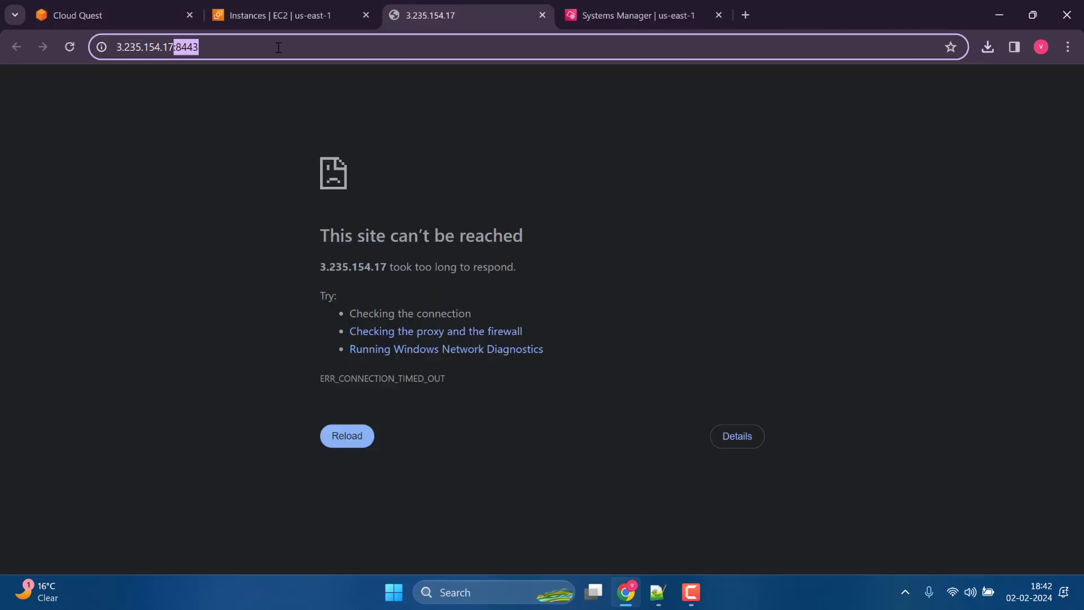
pyautogui.press('BackSpace')
pyautogui.press('Return')
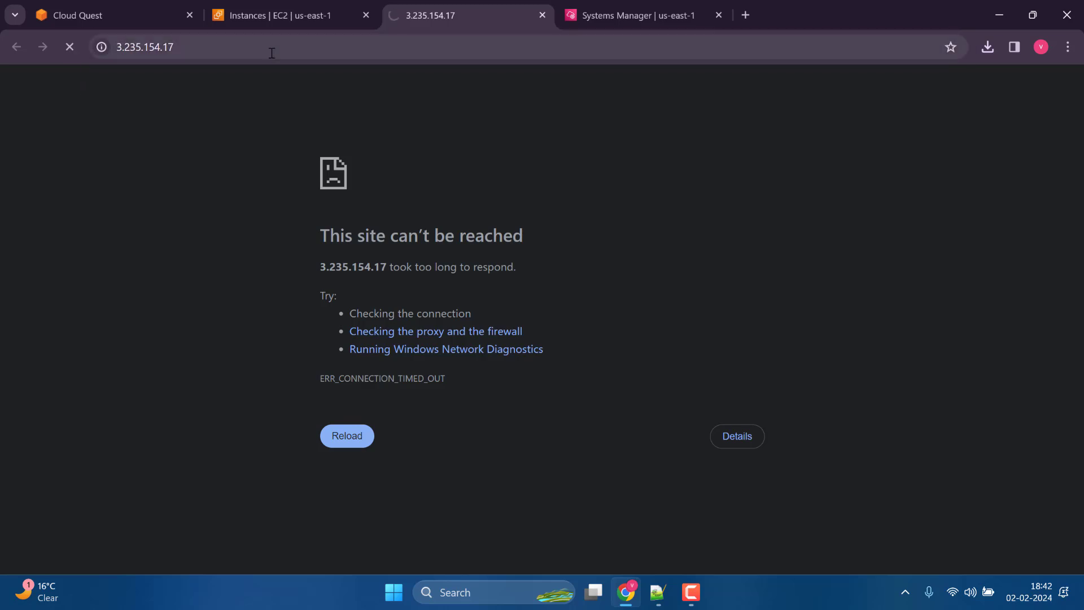
pyautogui.click(668, 20)
pyautogui.click(451, 14)
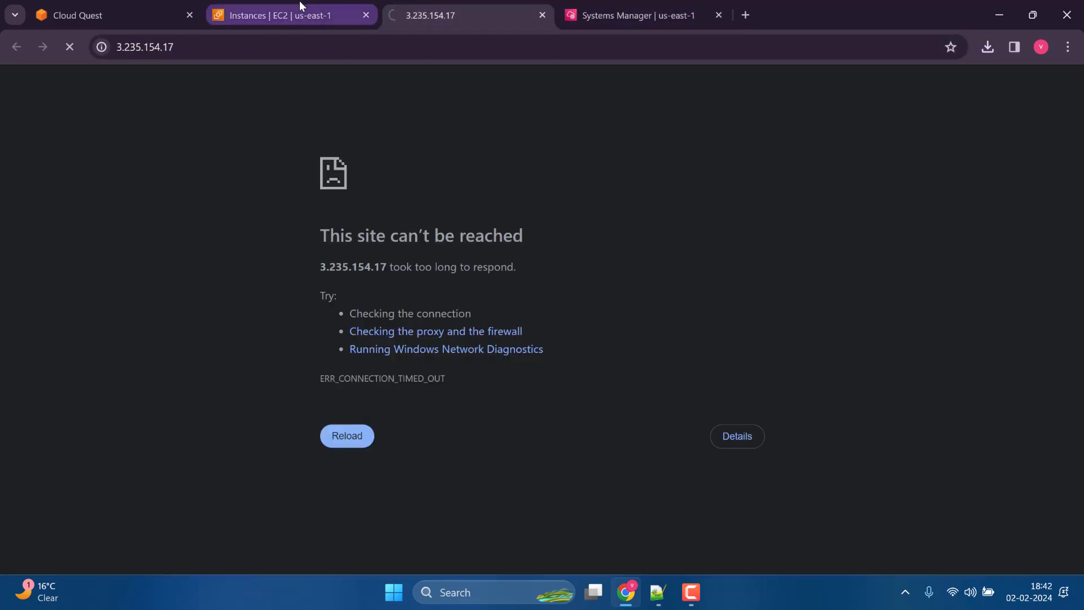
# Check App-Server's networking details in EC2 and reread practice steps 10 and 11 in Cloud Quest.
pyautogui.click(299, 1)
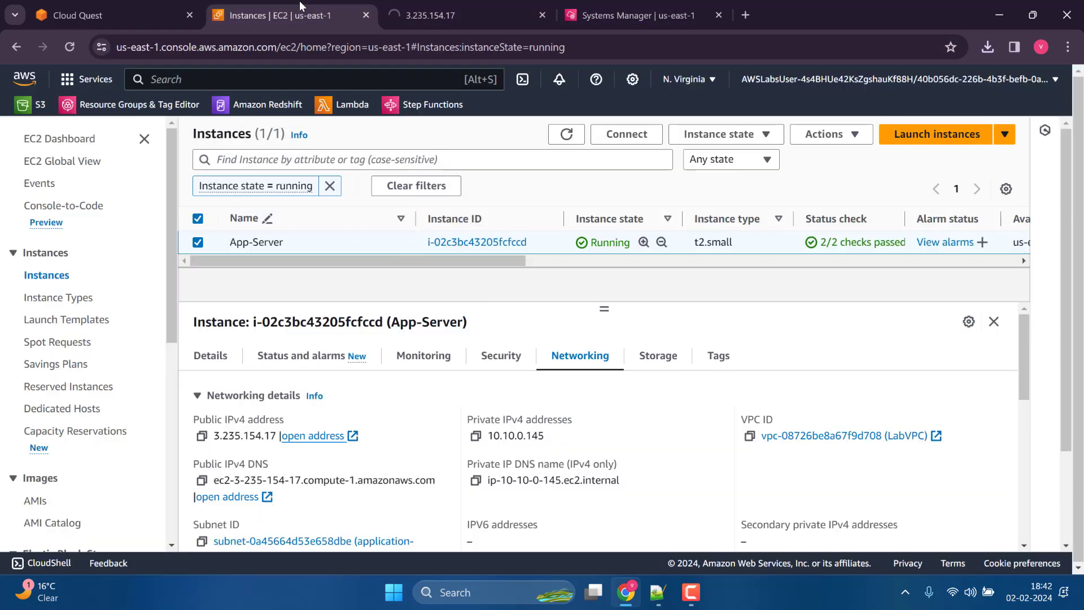
pyautogui.click(440, 4)
pyautogui.click(101, 8)
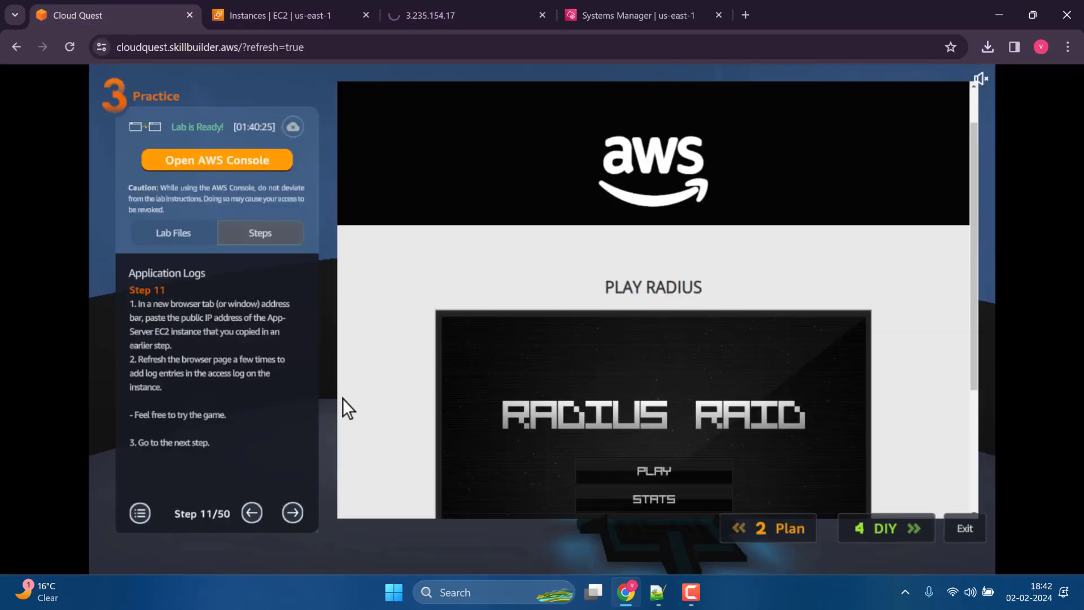
pyautogui.click(248, 513)
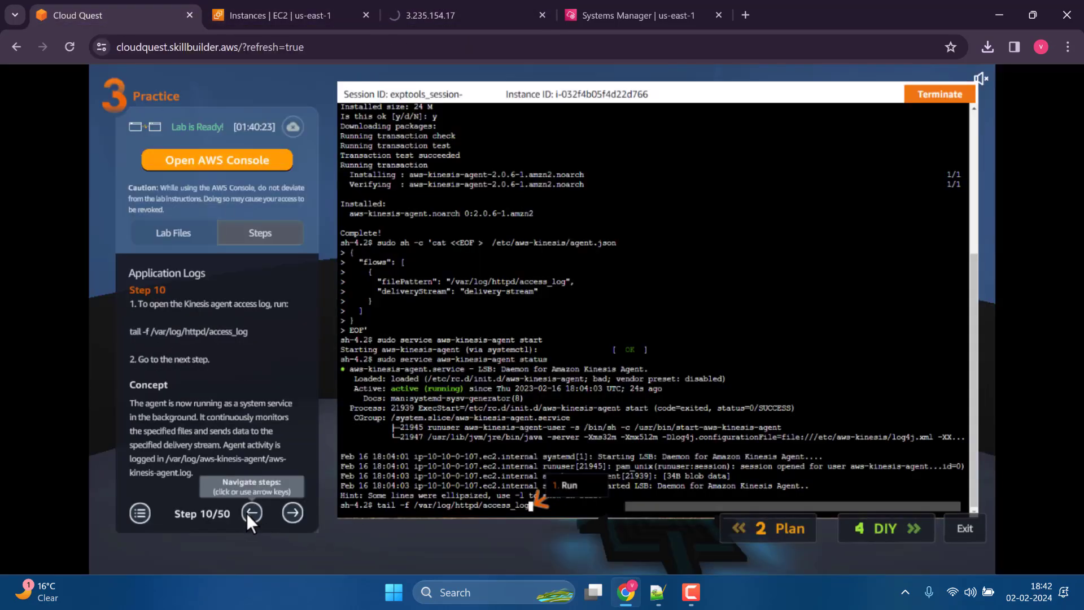
pyautogui.click(292, 513)
pyautogui.click(448, 16)
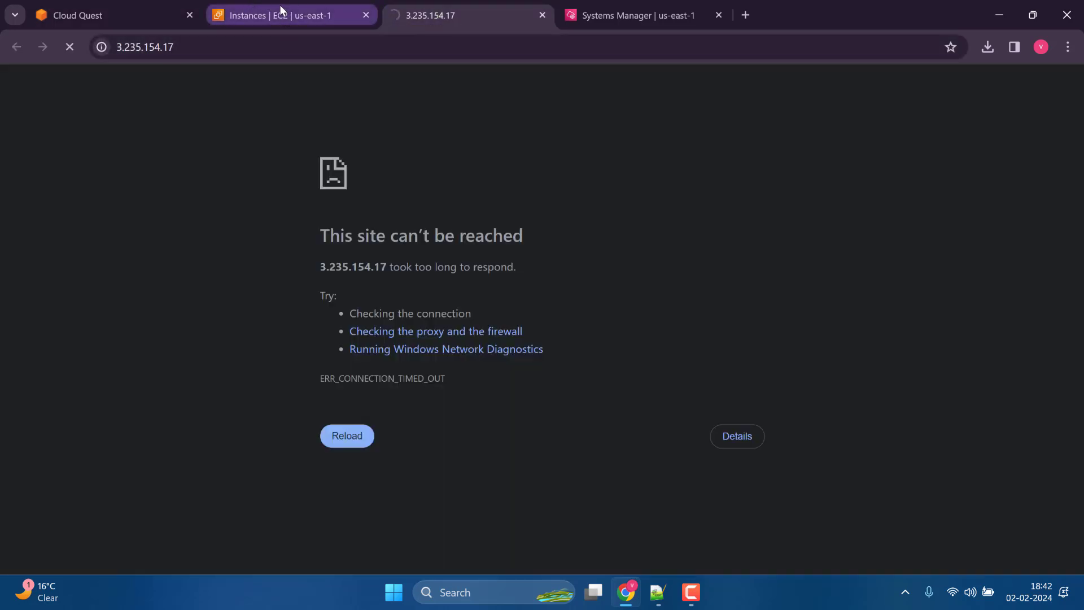
pyautogui.moveTo(279, 4)
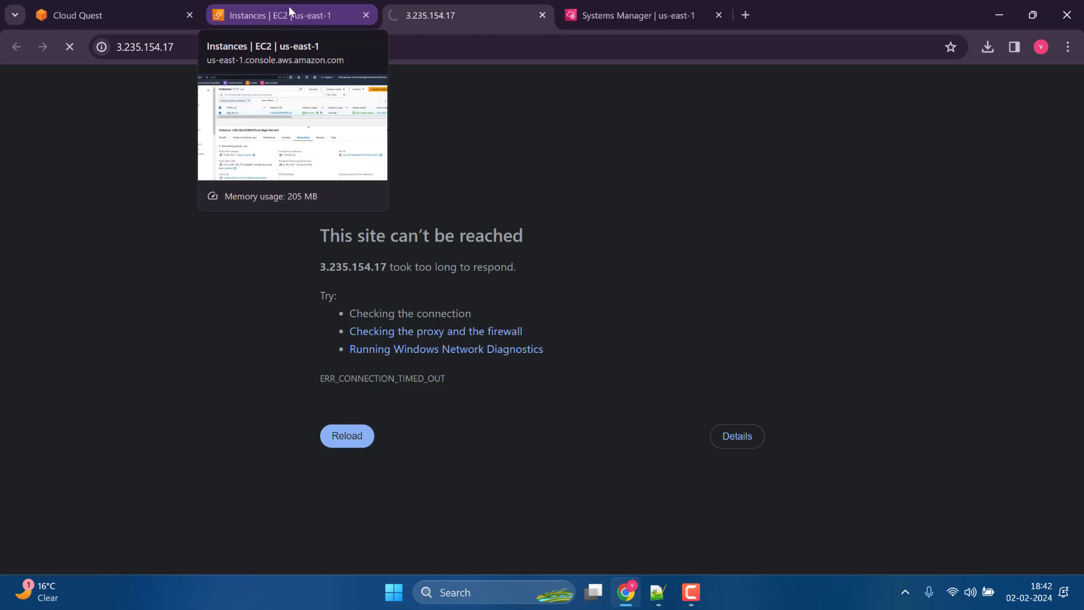
# Load the App-Server site at 3.235.154.17 over HTTP instead of HTTPS and view the Play Radius section.
pyautogui.click(194, 48)
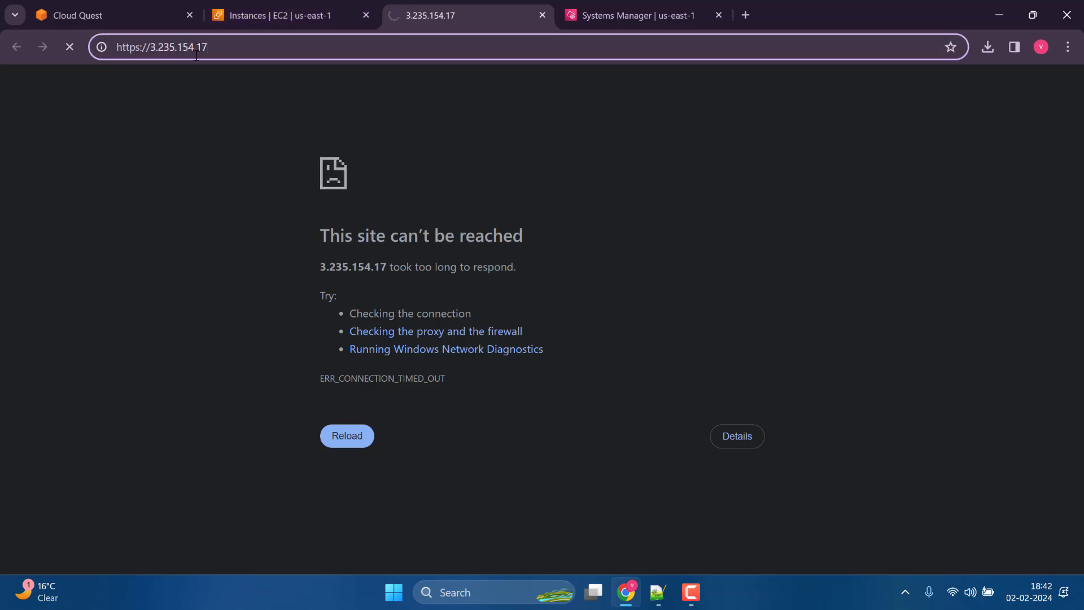
pyautogui.press('BackSpace')
pyautogui.press('Return')
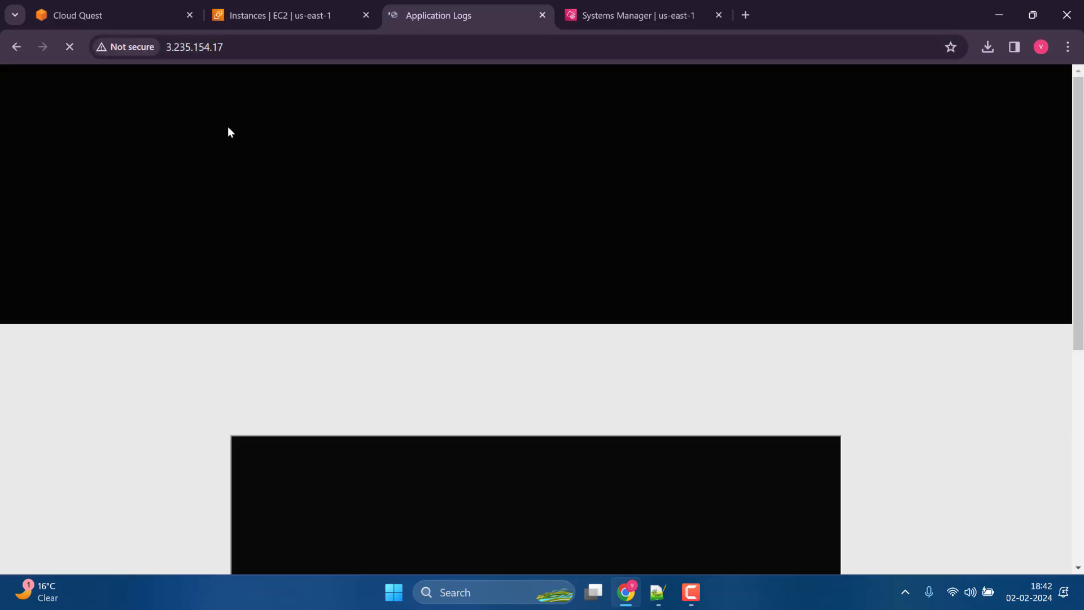
pyautogui.scroll(-5, 169, 218)
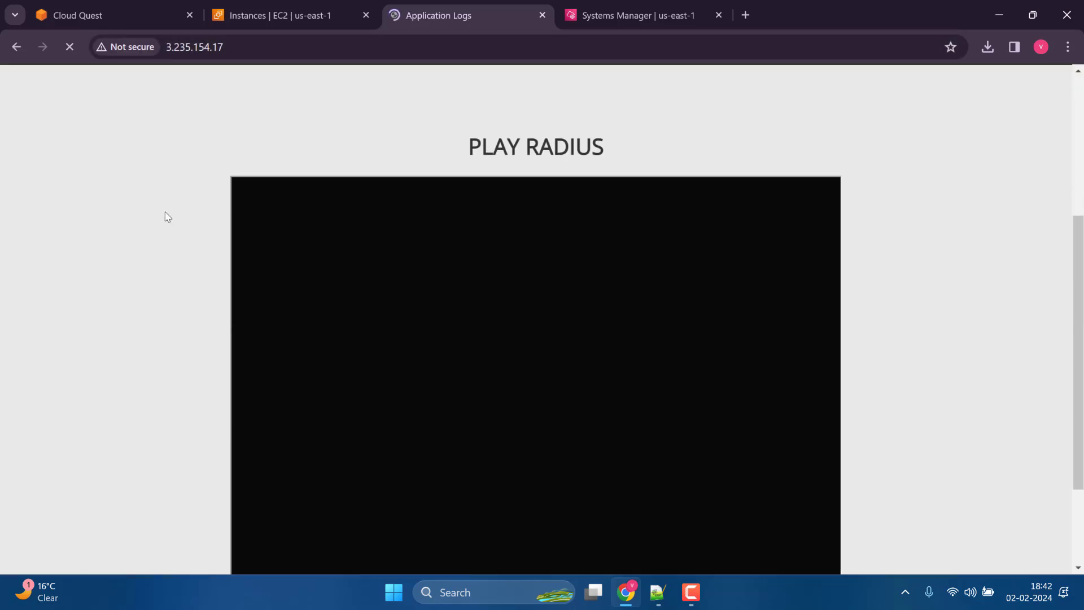
pyautogui.scroll(-2, 164, 215)
pyautogui.scroll(1, 158, 213)
# Play the Radius game on the App-Server site, shooting enemies into the second level to generate web traffic.
pyautogui.click(510, 355)
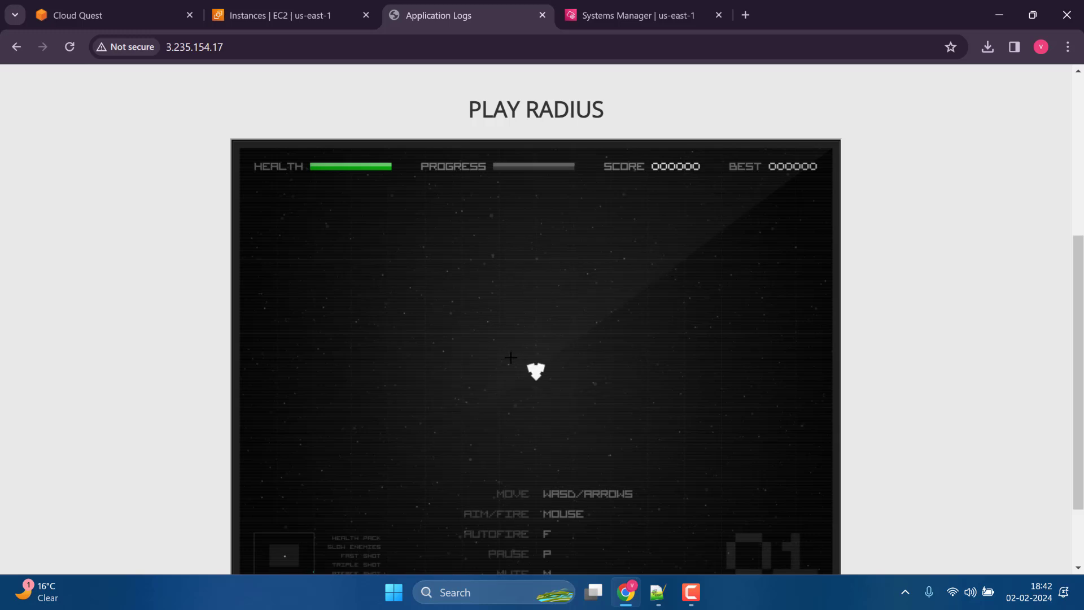
pyautogui.scroll(-2, 480, 338)
pyautogui.scroll(1, 426, 310)
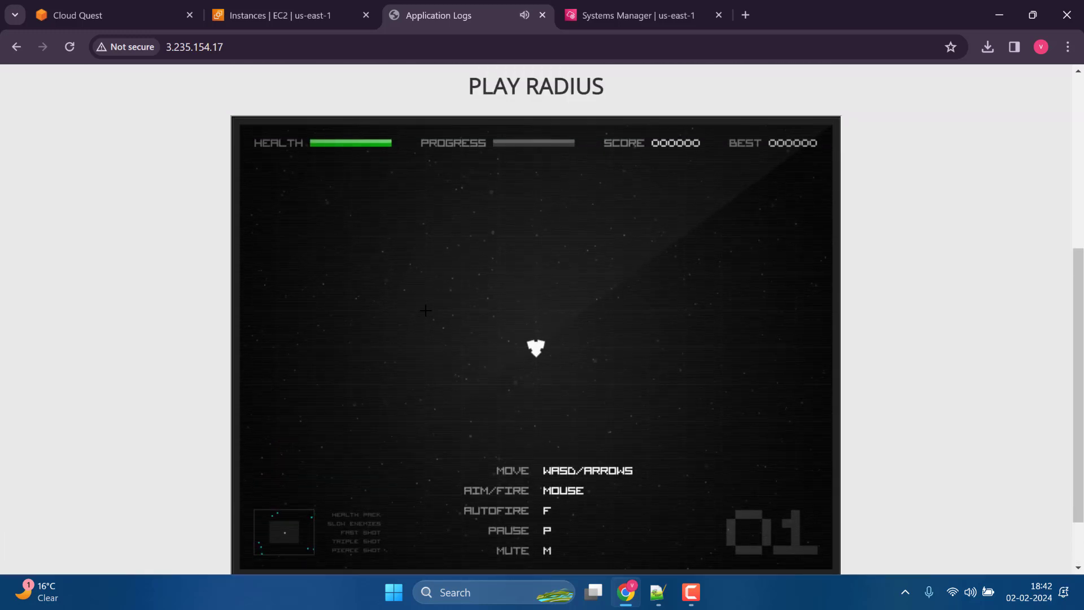
pyautogui.scroll(-1, 426, 310)
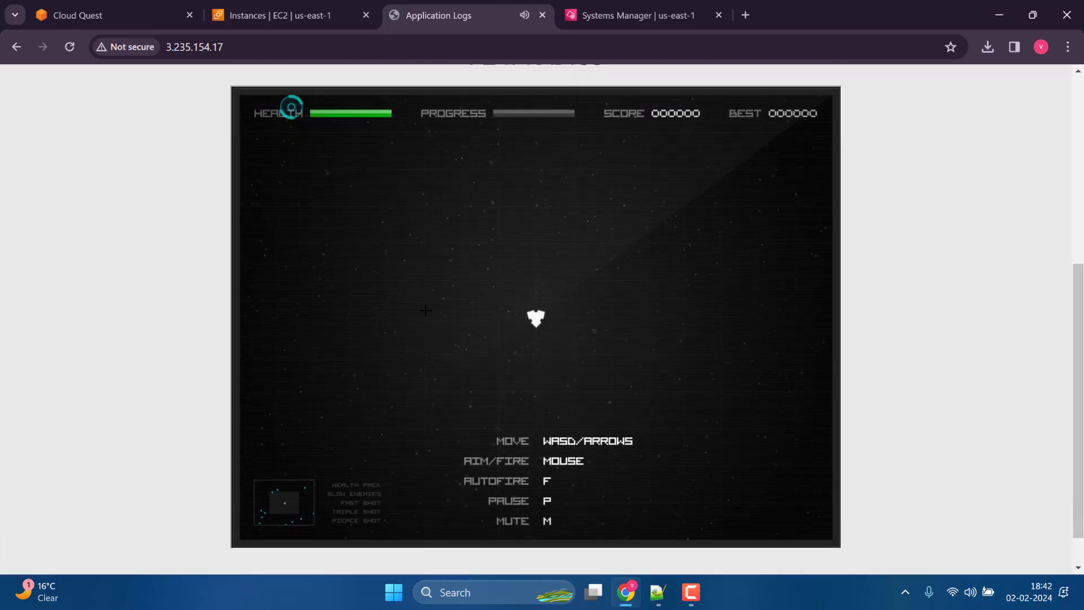
pyautogui.click(389, 251)
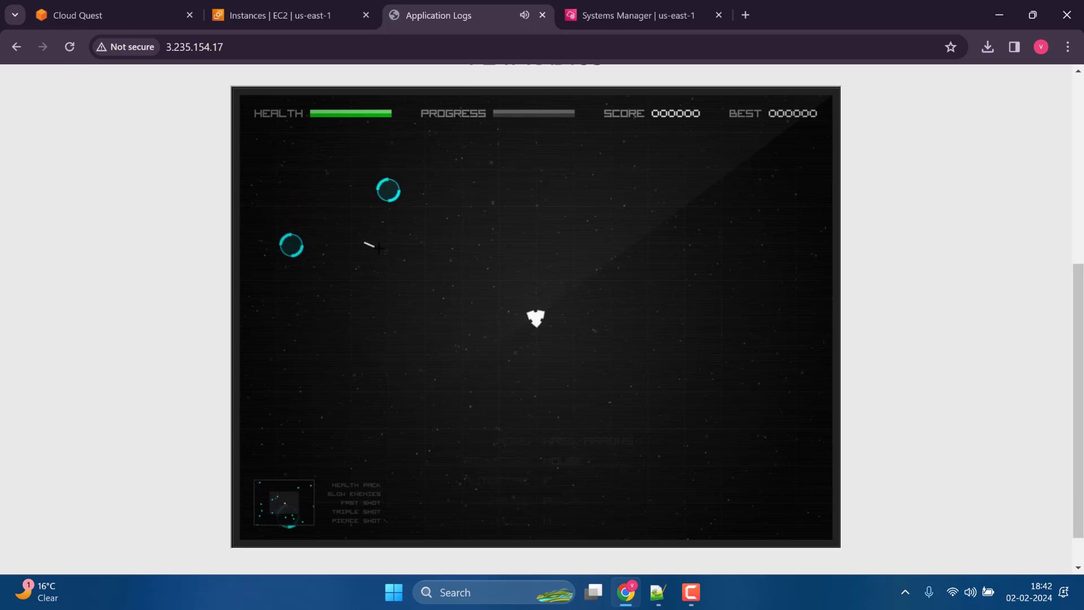
pyautogui.click(389, 232)
pyautogui.click(390, 234)
pyautogui.click(387, 283)
pyautogui.click(378, 318)
pyautogui.click(373, 338)
pyautogui.click(370, 344)
pyautogui.click(367, 357)
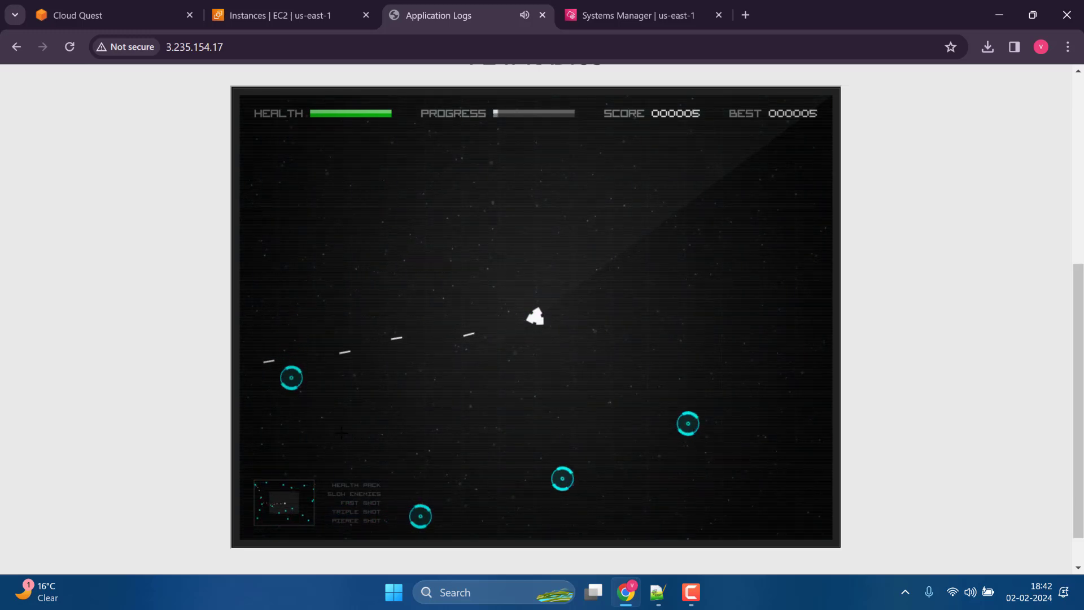
pyautogui.click(376, 419)
pyautogui.click(485, 520)
pyautogui.click(470, 521)
pyautogui.click(470, 497)
pyautogui.click(598, 454)
pyautogui.click(593, 440)
pyautogui.click(595, 439)
pyautogui.click(672, 307)
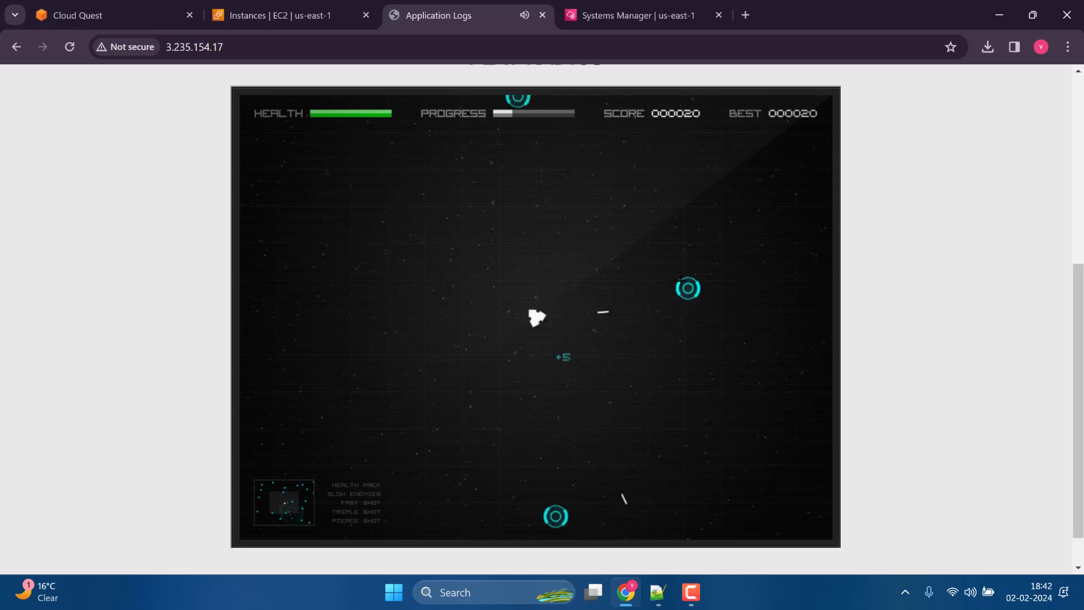
pyautogui.click(678, 281)
pyautogui.click(677, 262)
pyautogui.click(678, 260)
pyautogui.click(678, 247)
pyautogui.click(676, 237)
pyautogui.click(661, 194)
pyautogui.click(590, 181)
pyautogui.click(503, 251)
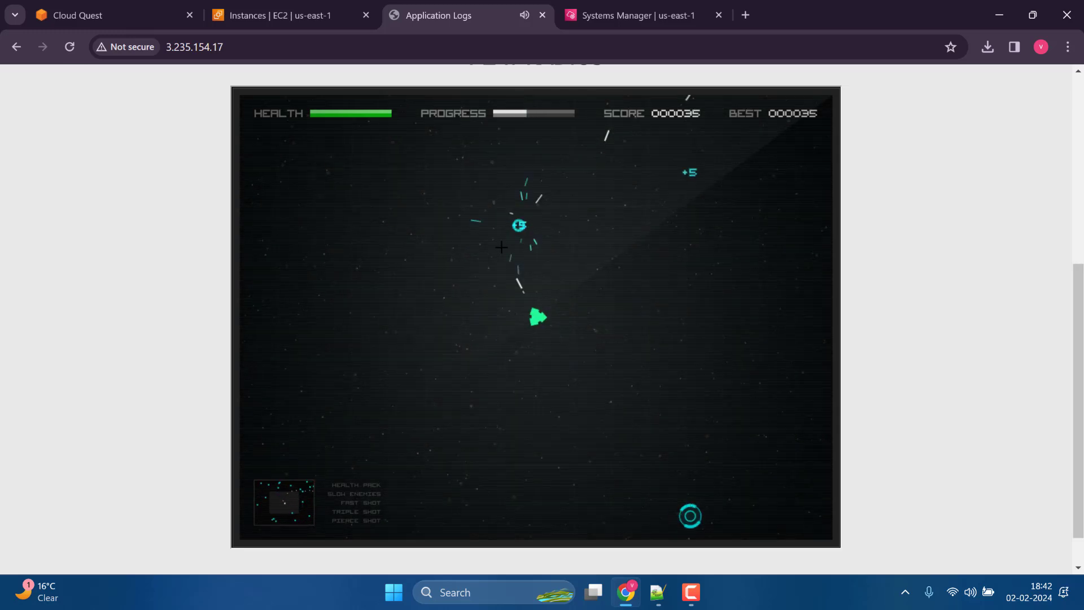
pyautogui.click(500, 245)
pyautogui.click(504, 245)
pyautogui.click(760, 500)
pyautogui.click(760, 498)
pyautogui.click(761, 497)
pyautogui.click(761, 499)
pyautogui.click(761, 498)
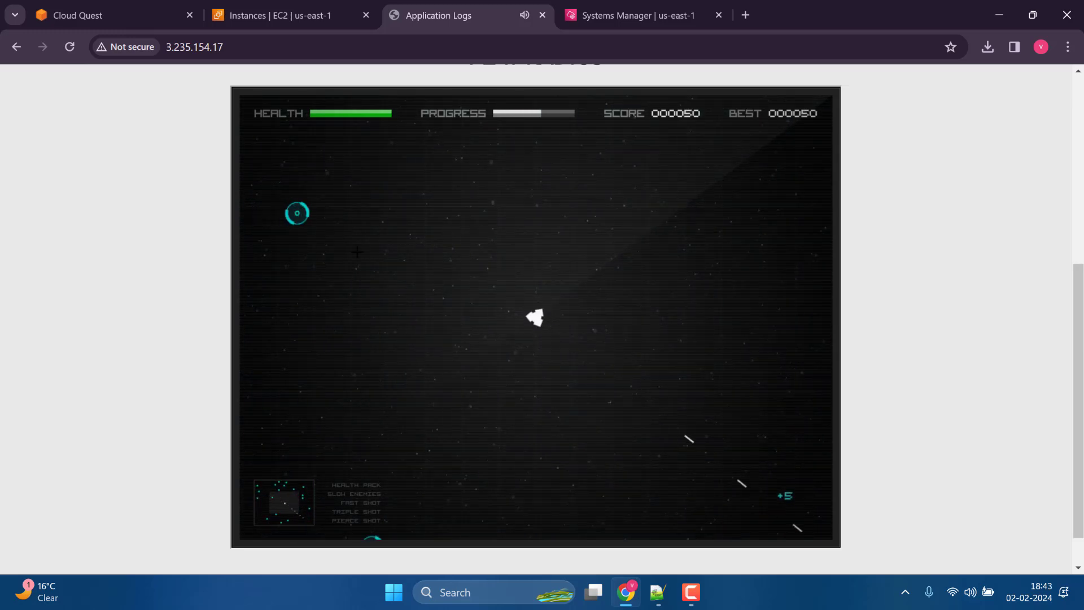
pyautogui.click(373, 245)
pyautogui.click(378, 231)
pyautogui.click(380, 229)
pyautogui.click(380, 229)
pyautogui.click(436, 185)
pyautogui.click(439, 186)
pyautogui.click(443, 209)
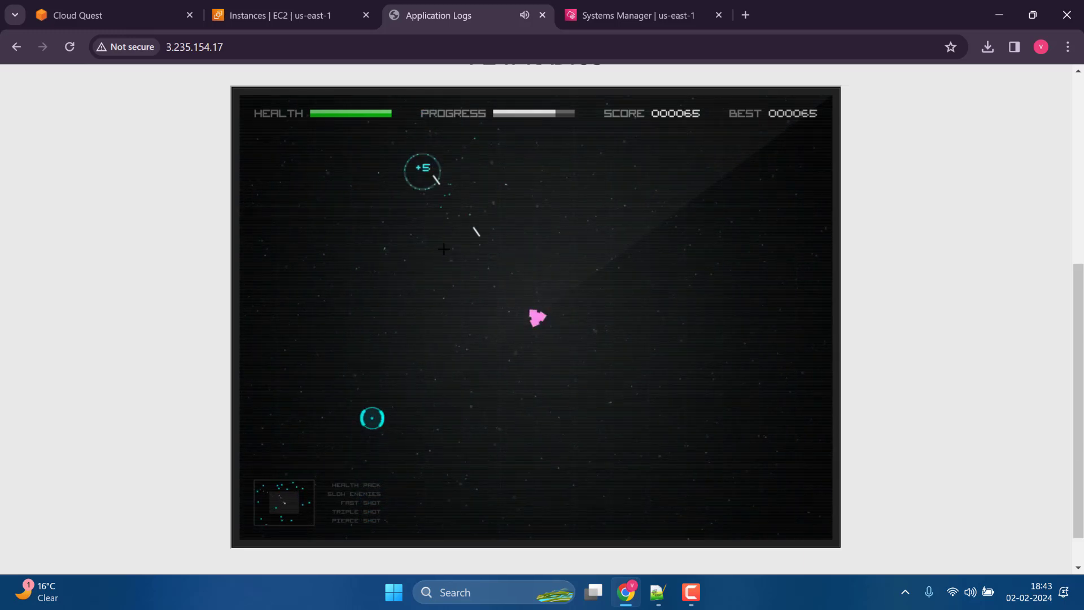
pyautogui.click(429, 251)
pyautogui.click(413, 362)
pyautogui.click(402, 318)
pyautogui.click(401, 318)
pyautogui.click(400, 318)
pyautogui.click(490, 412)
pyautogui.click(490, 415)
pyautogui.click(490, 415)
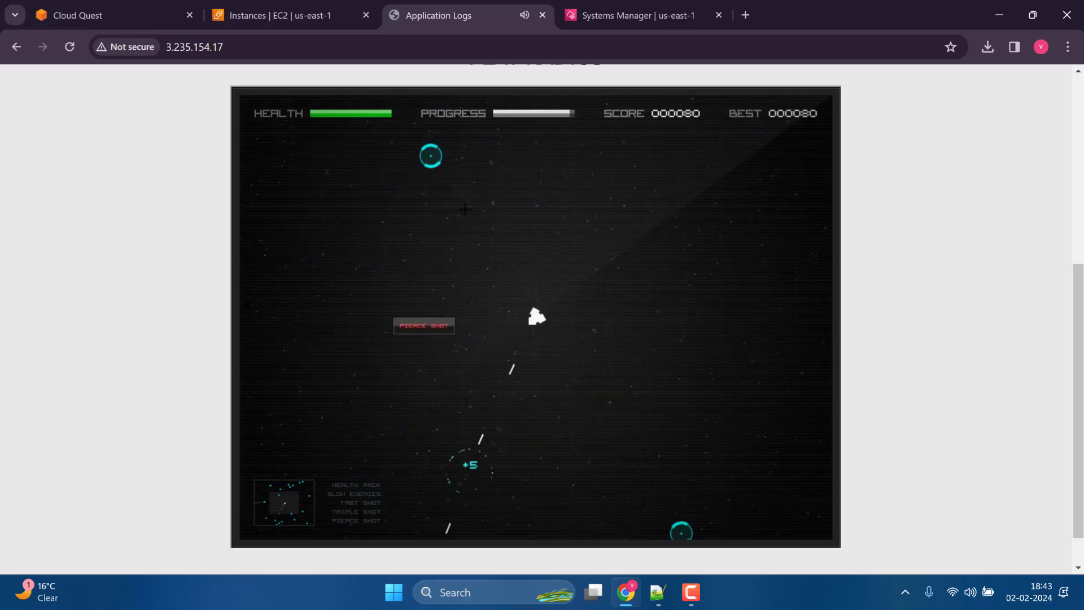
pyautogui.click(467, 209)
pyautogui.click(467, 210)
pyautogui.click(469, 223)
pyautogui.click(489, 285)
pyautogui.click(489, 285)
pyautogui.click(582, 399)
pyautogui.click(581, 398)
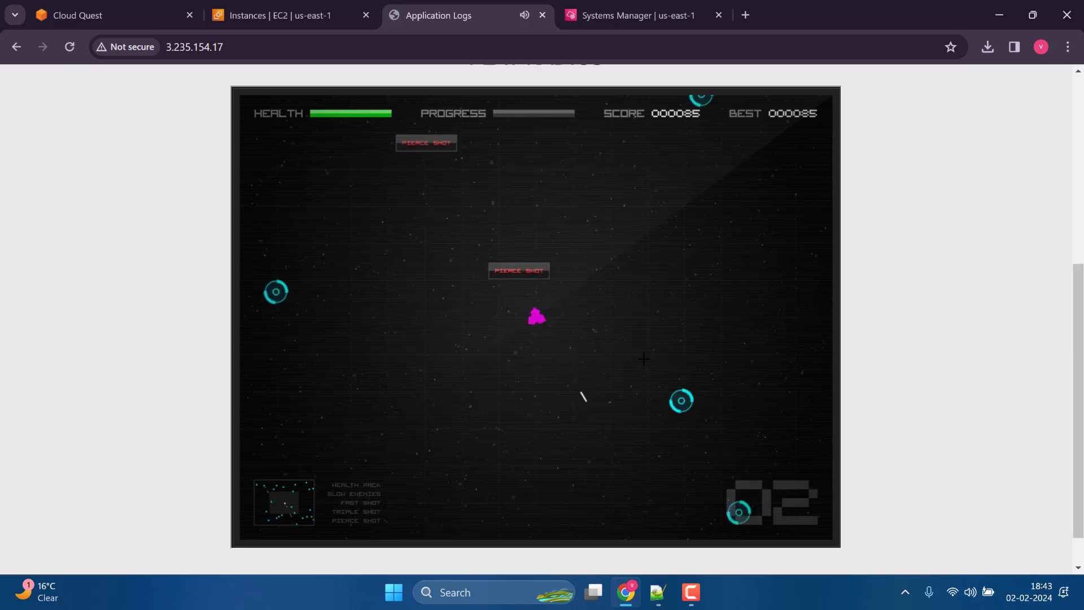
pyautogui.click(647, 357)
pyautogui.click(647, 355)
pyautogui.click(648, 355)
pyautogui.click(650, 348)
pyautogui.click(650, 347)
pyautogui.click(319, 294)
pyautogui.click(319, 294)
pyautogui.click(319, 301)
pyautogui.click(497, 435)
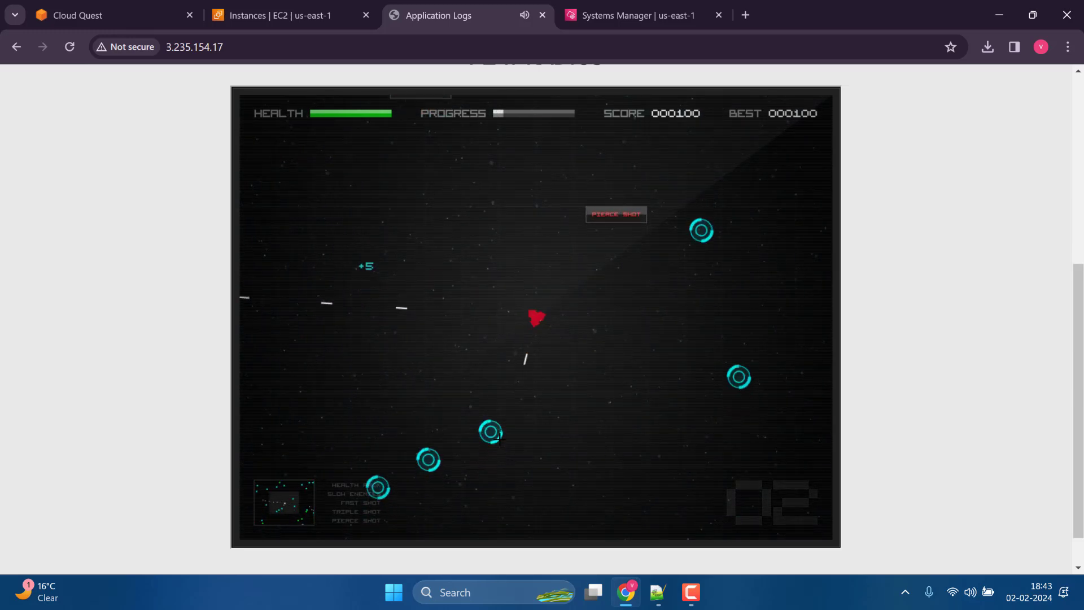
pyautogui.click(491, 449)
pyautogui.scroll(1, 480, 449)
pyautogui.click(429, 402)
pyautogui.click(429, 403)
pyautogui.click(450, 449)
pyautogui.click(450, 449)
pyautogui.click(450, 448)
pyautogui.click(694, 391)
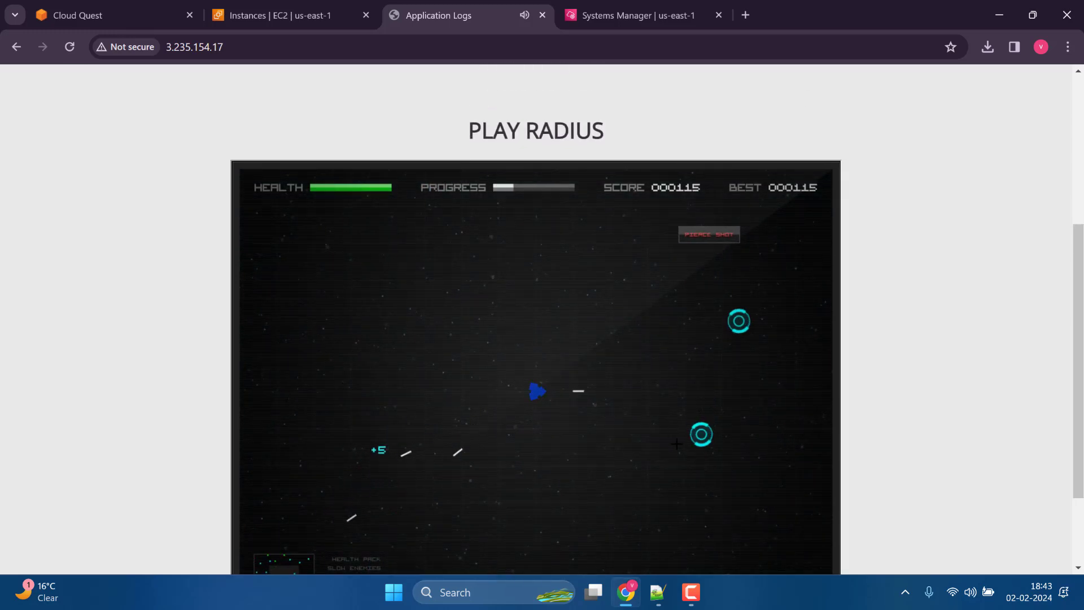
pyautogui.click(700, 441)
pyautogui.click(698, 455)
pyautogui.click(692, 492)
pyautogui.click(686, 512)
pyautogui.click(684, 532)
pyautogui.click(682, 539)
pyautogui.click(682, 540)
pyautogui.click(743, 370)
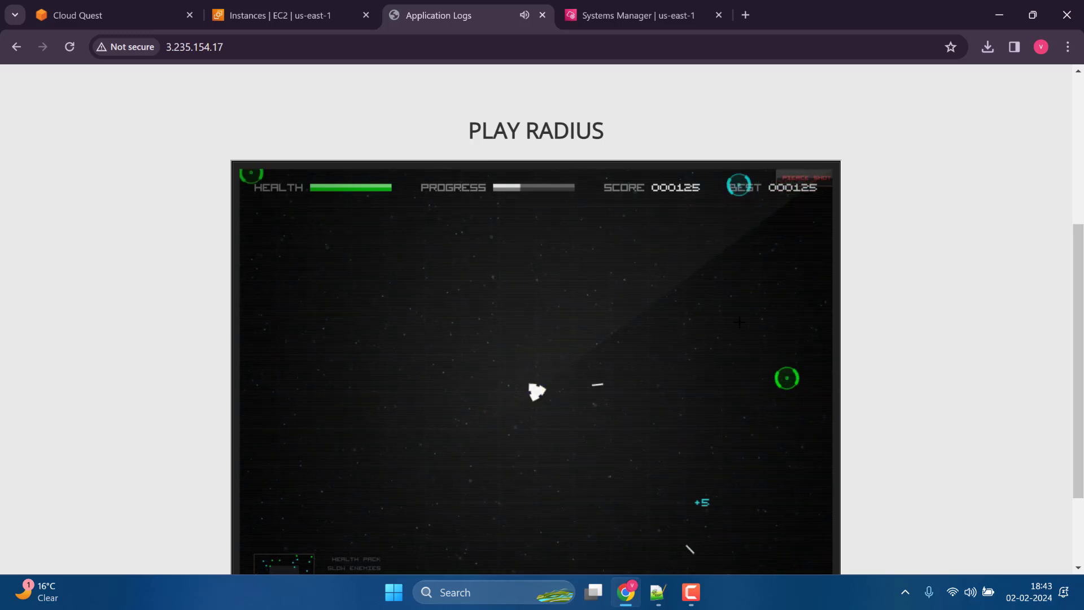
pyautogui.click(750, 317)
pyautogui.click(750, 319)
pyautogui.click(748, 332)
pyautogui.click(748, 338)
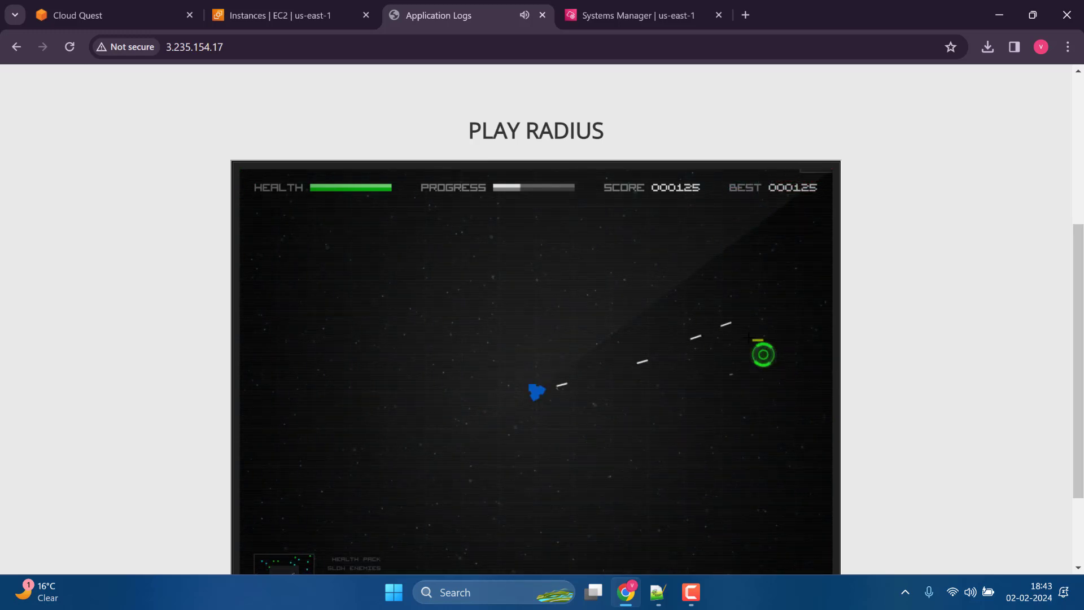
pyautogui.click(630, 427)
pyautogui.click(637, 341)
pyautogui.click(623, 278)
pyautogui.click(619, 279)
pyautogui.click(436, 305)
pyautogui.click(436, 306)
pyautogui.click(468, 264)
pyautogui.click(472, 253)
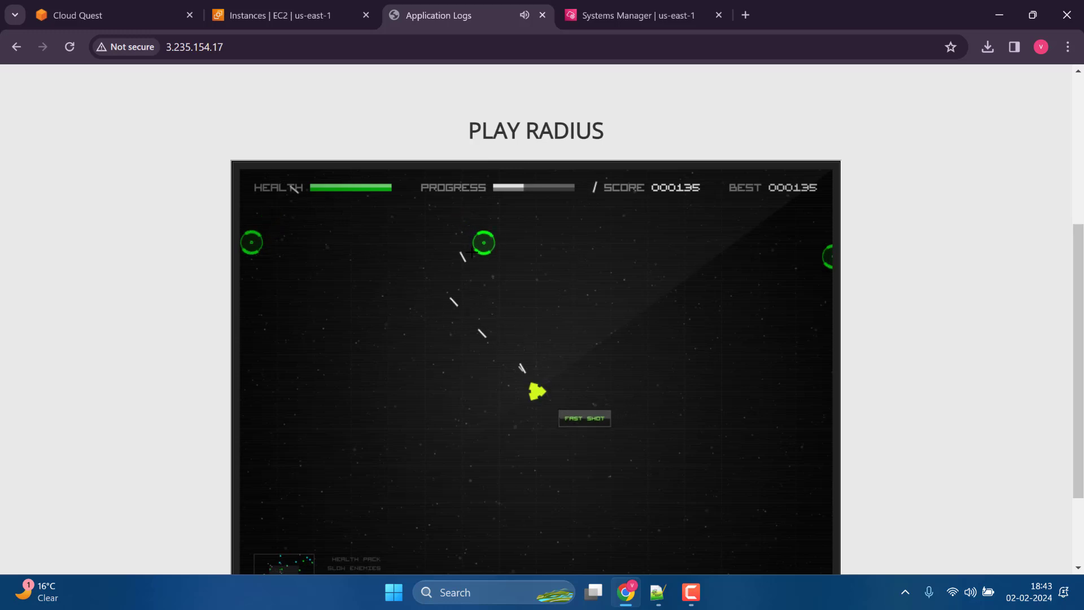
pyautogui.click(480, 254)
pyautogui.click(488, 257)
pyautogui.click(511, 276)
pyautogui.click(537, 284)
pyautogui.click(546, 285)
pyautogui.click(545, 285)
pyautogui.click(489, 288)
pyautogui.click(481, 289)
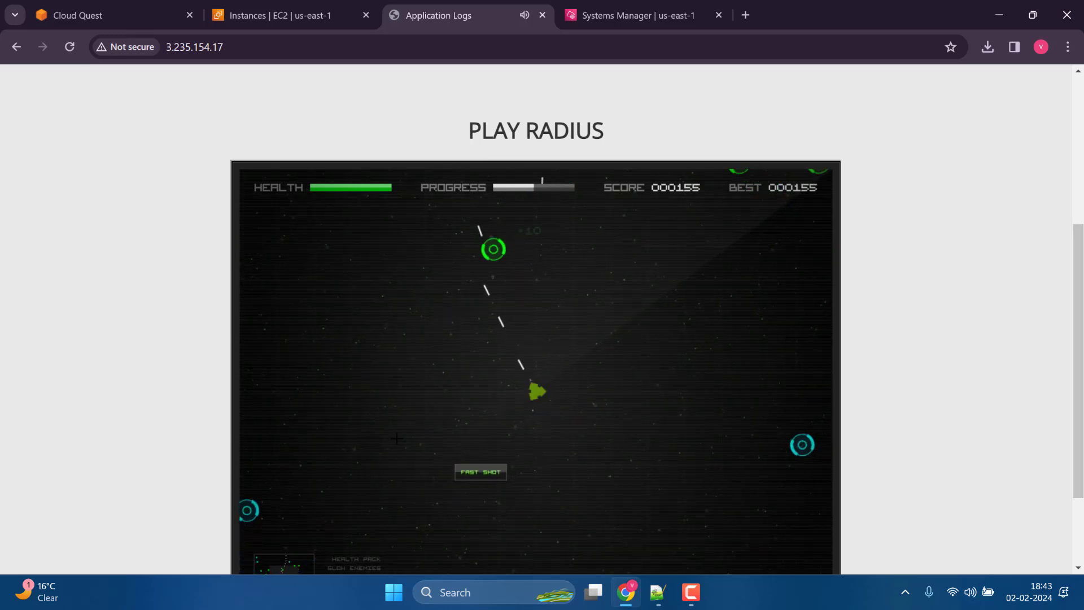
pyautogui.click(397, 434)
pyautogui.click(418, 451)
pyautogui.click(471, 497)
pyautogui.click(456, 491)
pyautogui.click(441, 484)
pyautogui.click(433, 487)
pyautogui.click(397, 371)
pyautogui.click(396, 362)
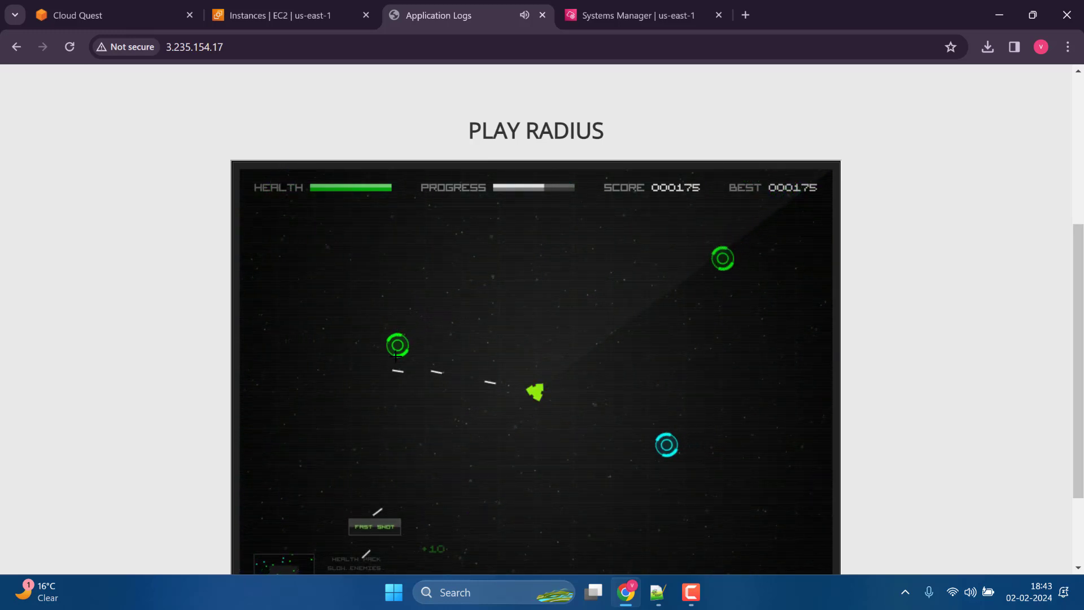
pyautogui.moveTo(396, 356)
pyautogui.mouseDown()
pyautogui.moveTo(607, 497)
pyautogui.moveTo(645, 346)
pyautogui.moveTo(512, 277)
pyautogui.mouseUp()
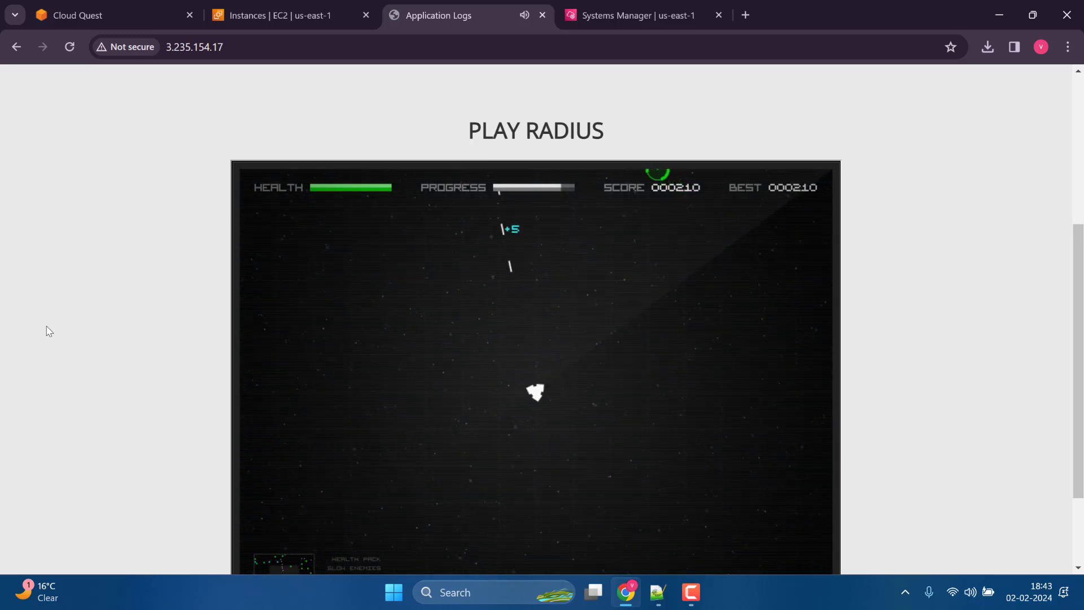
pyautogui.scroll(-3, 47, 327)
# Check the web access log in the Session Manager terminal, play Radius briefly again, recheck the log and close the App-Server site.
pyautogui.click(614, 5)
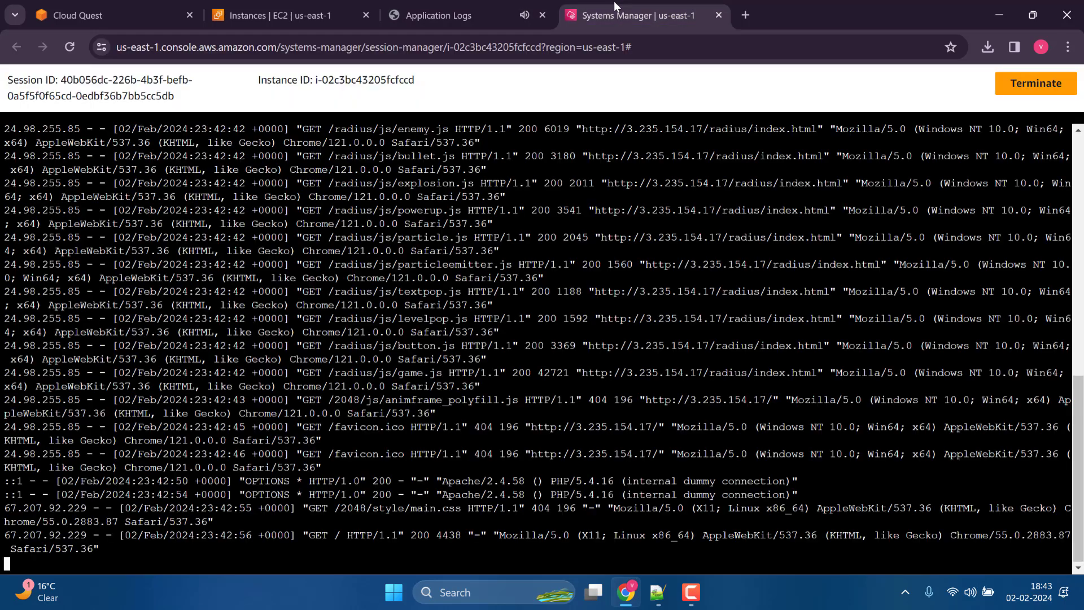
pyautogui.click(476, 2)
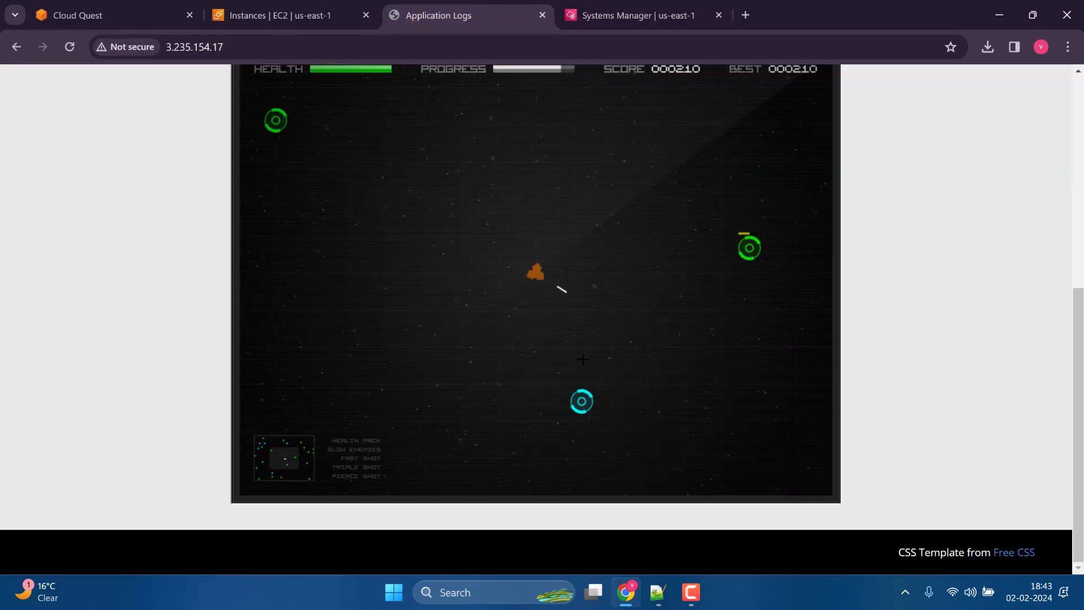
pyautogui.moveTo(576, 377)
pyautogui.mouseDown()
pyautogui.moveTo(694, 283)
pyautogui.moveTo(675, 299)
pyautogui.moveTo(381, 212)
pyautogui.moveTo(354, 320)
pyautogui.moveTo(356, 370)
pyautogui.moveTo(350, 296)
pyautogui.moveTo(648, 148)
pyautogui.mouseUp()
pyautogui.click(627, 16)
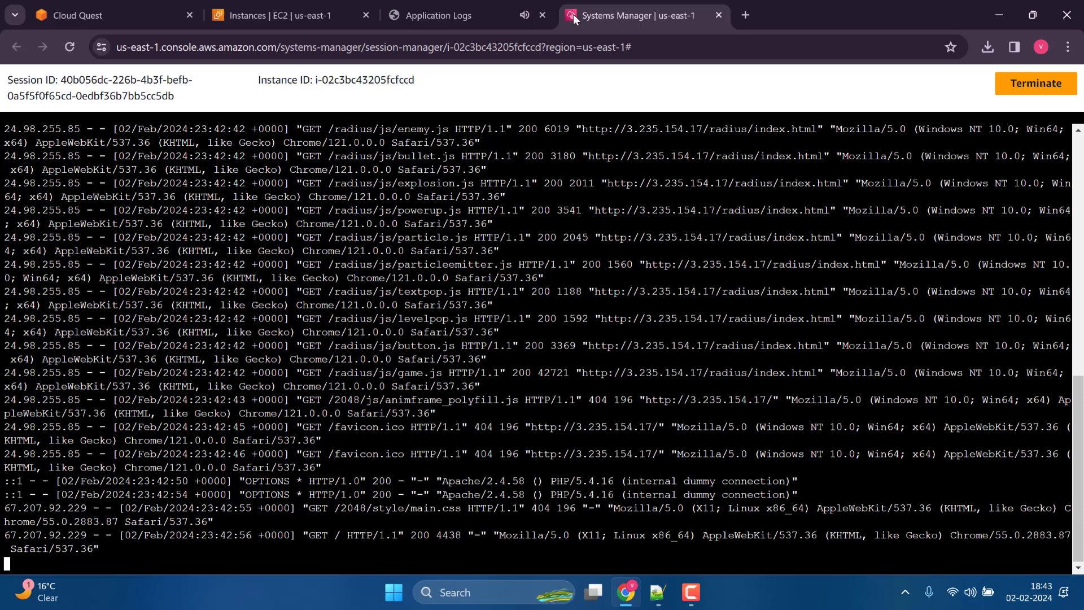
pyautogui.click(543, 15)
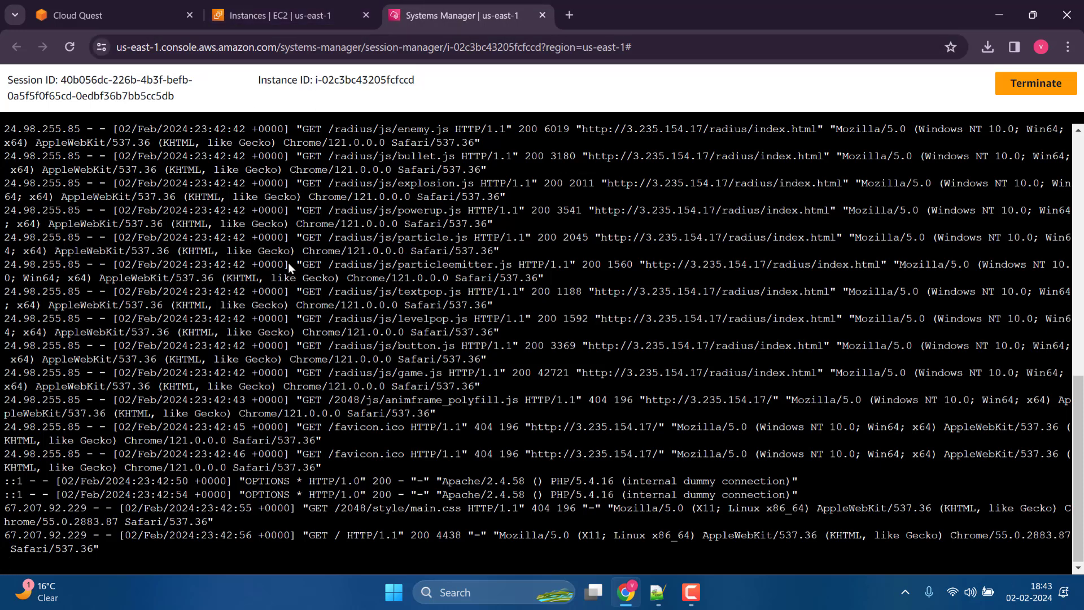
# Open S3 in a new browser tab from the EC2 console, open the log bucket and refresh its object list.
pyautogui.click(283, 16)
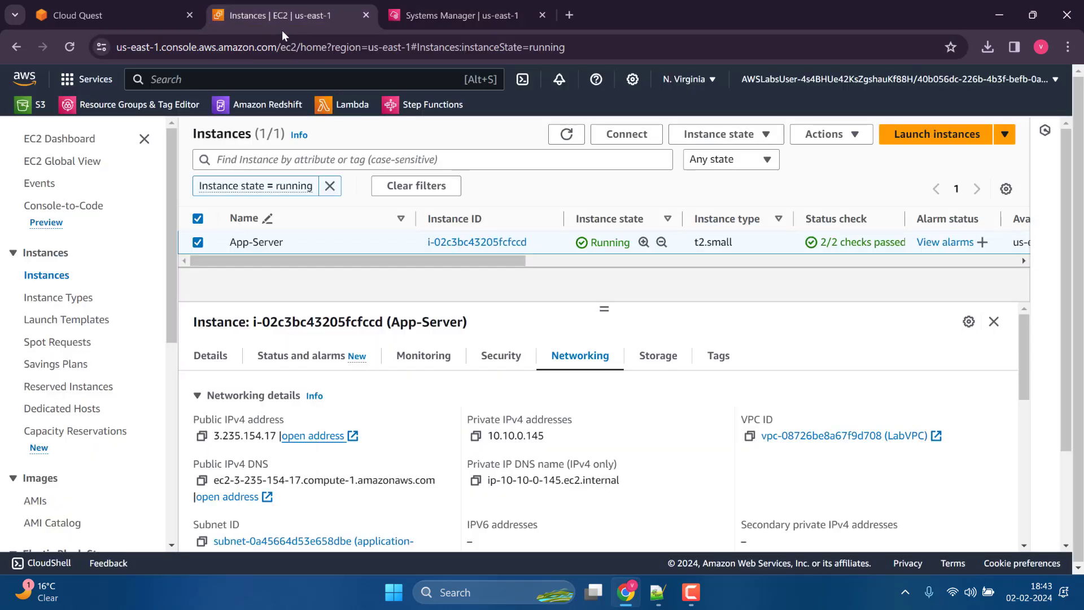
pyautogui.rightClick(30, 113)
pyautogui.click(73, 114)
pyautogui.click(460, 5)
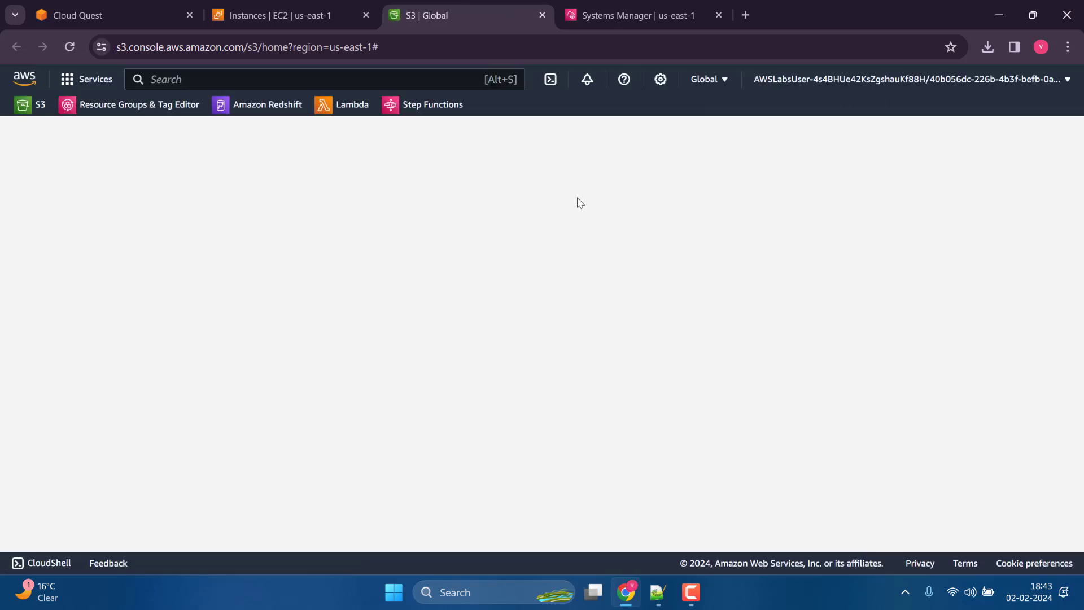
pyautogui.click(33, 108)
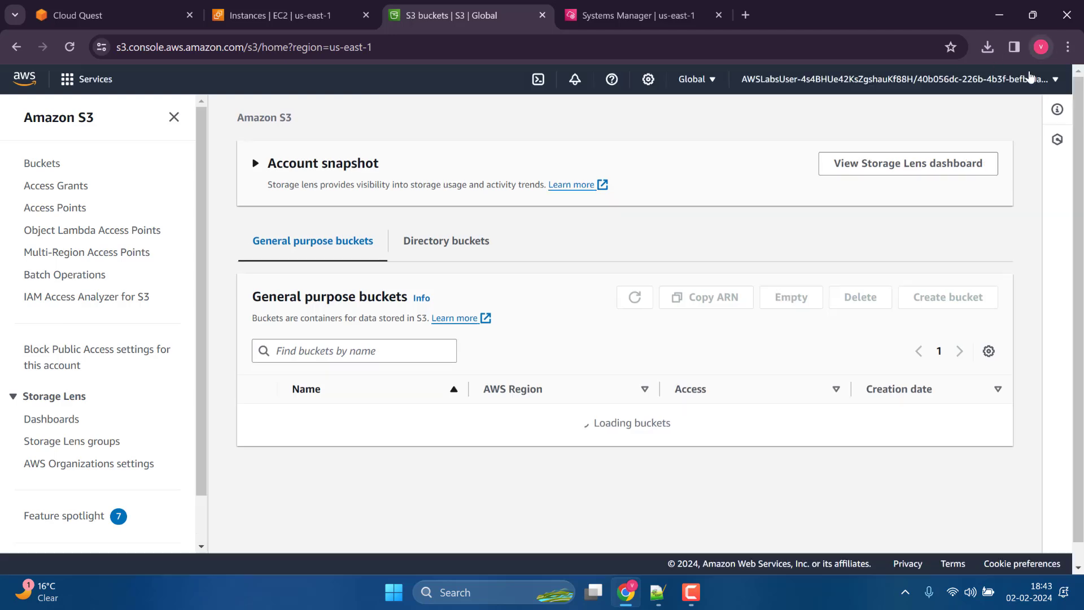
pyautogui.scroll(-2, 246, 369)
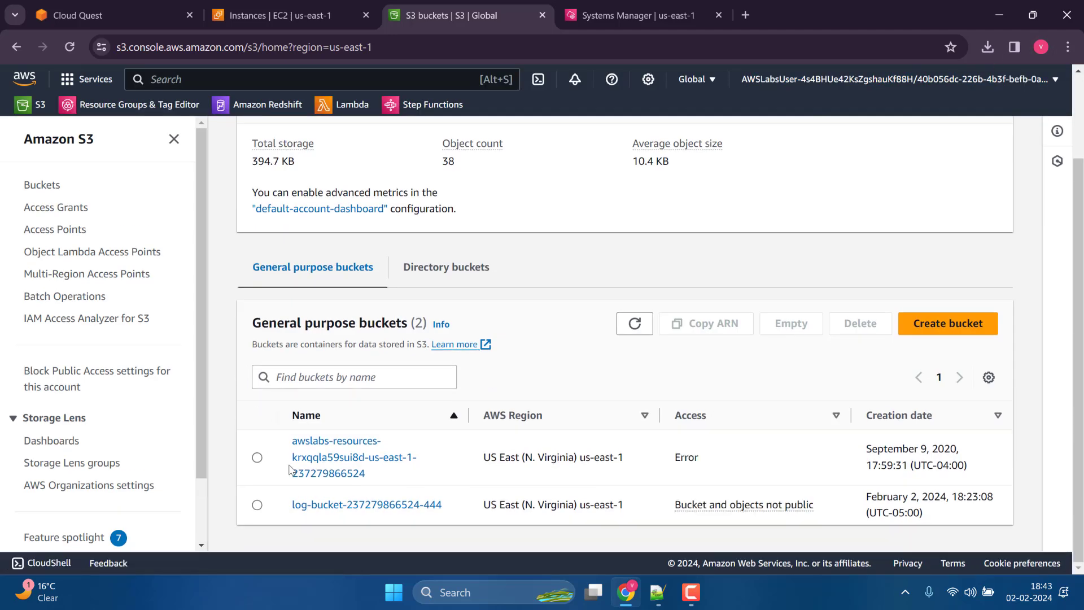
pyautogui.click(348, 506)
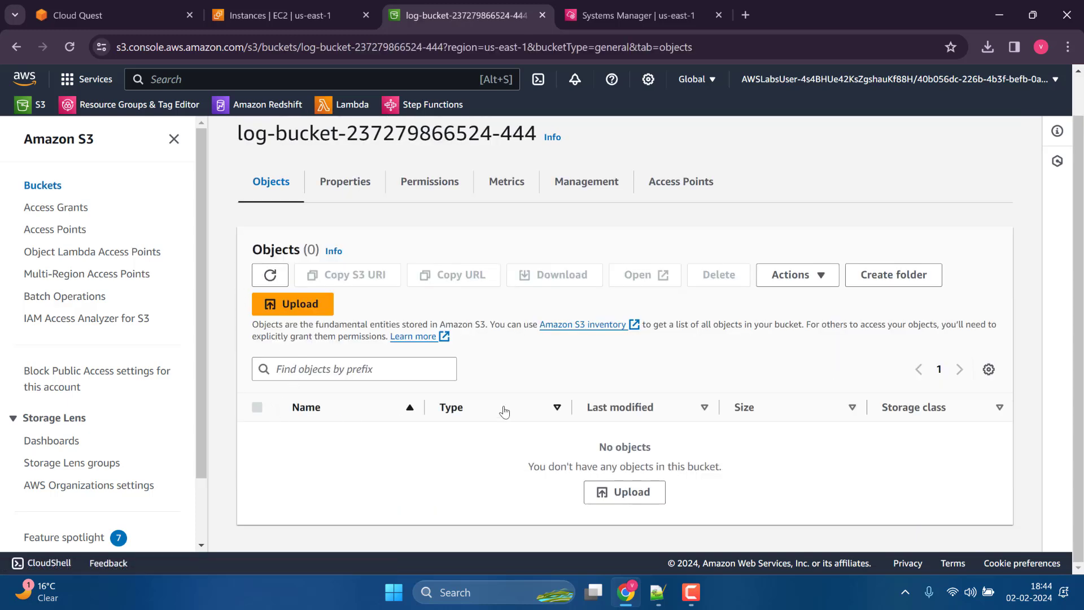
pyautogui.click(271, 285)
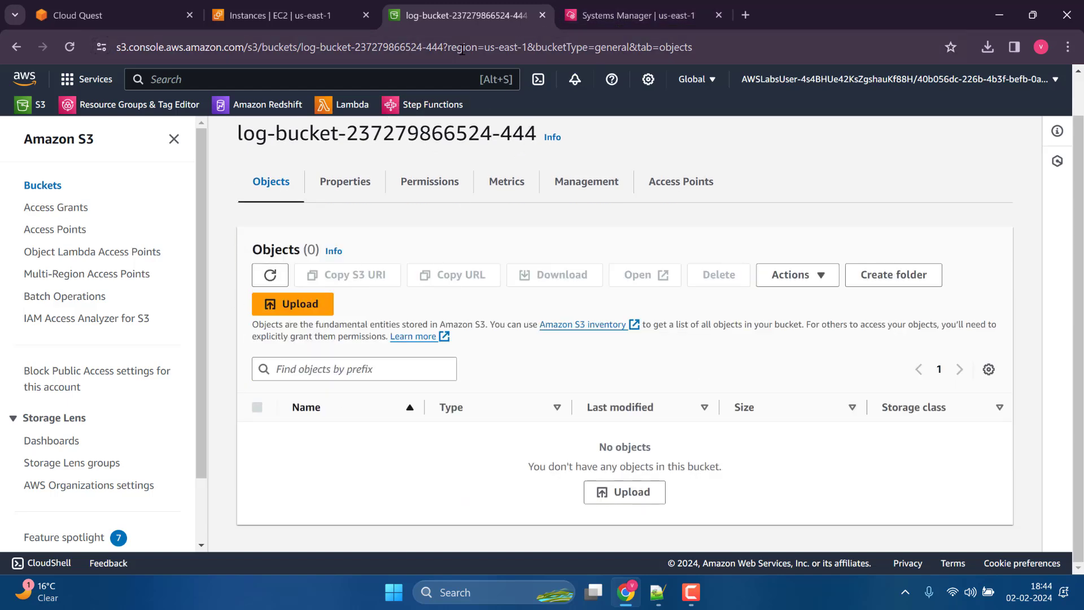
# Search the AWS services for kinesis and open Kinesis Data Firehose in a new browser tab.
pyautogui.click(363, 80)
pyautogui.write('ki')
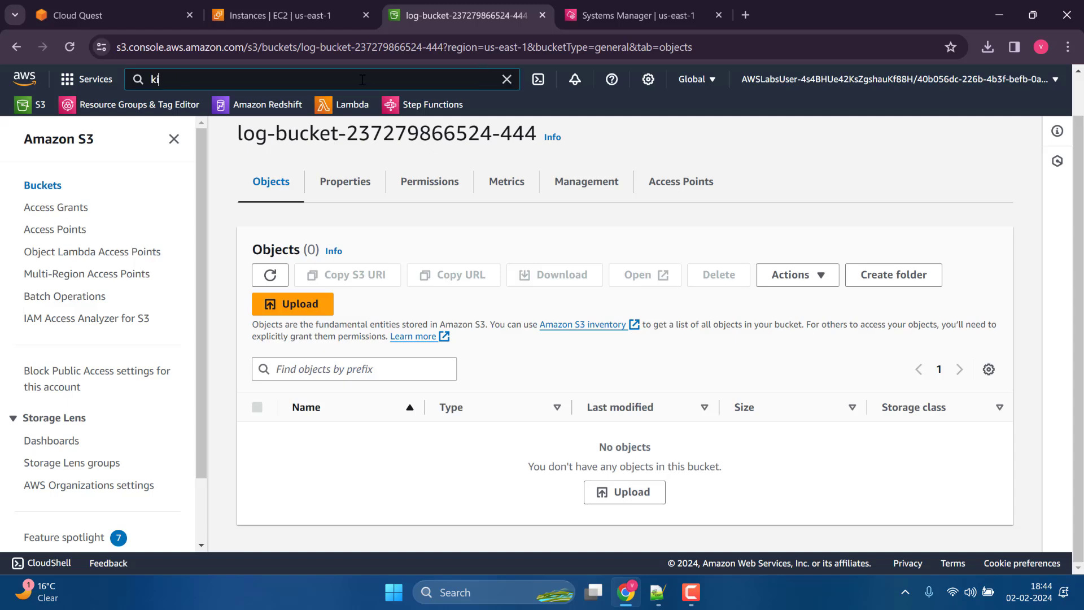
pyautogui.write('nesis')
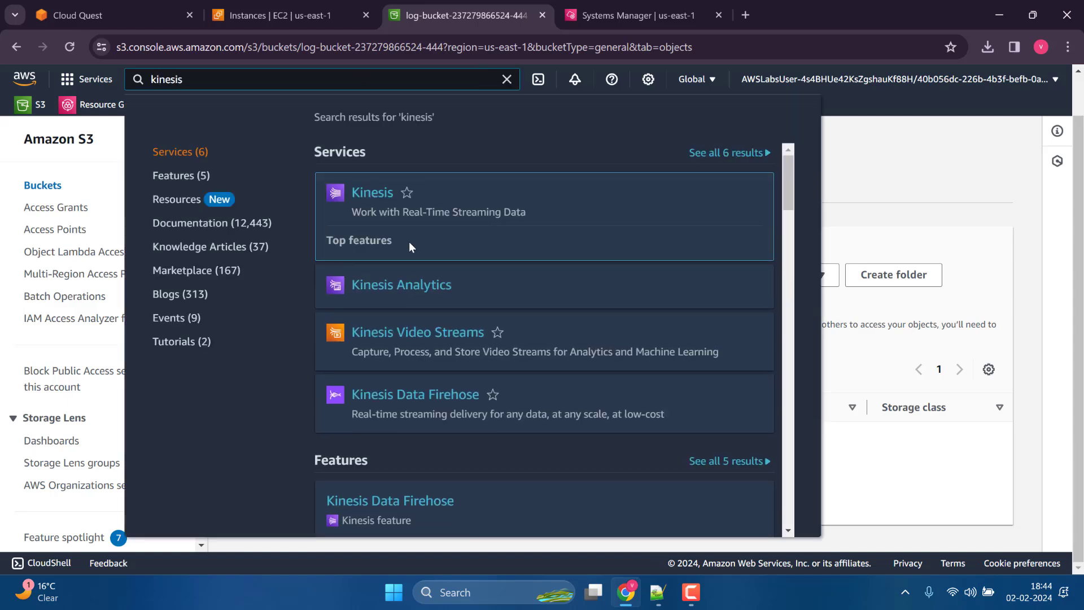
pyautogui.rightClick(421, 366)
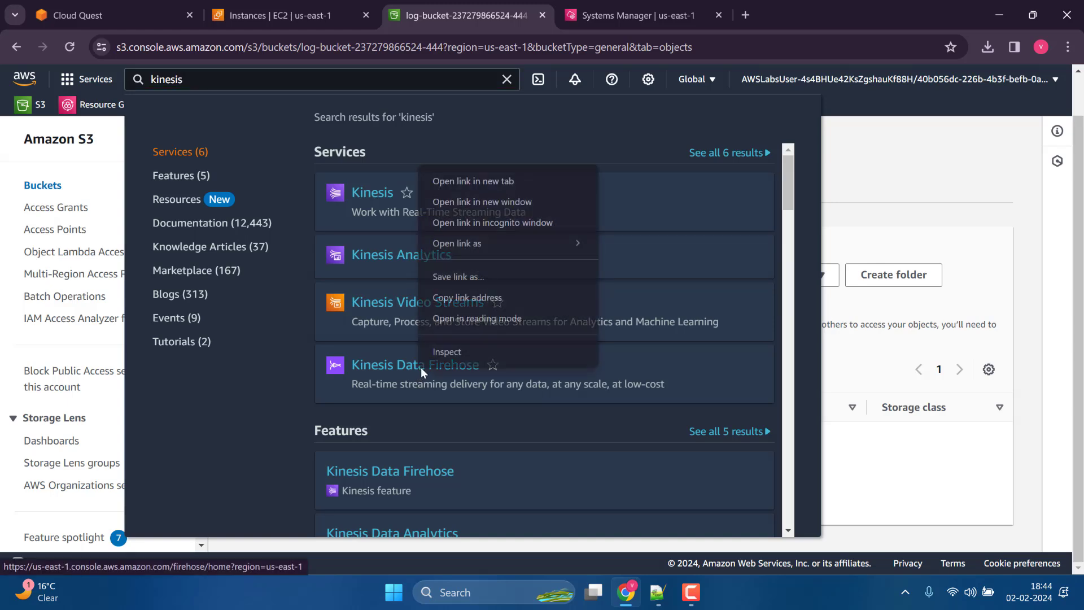
pyautogui.click(511, 180)
pyautogui.click(993, 235)
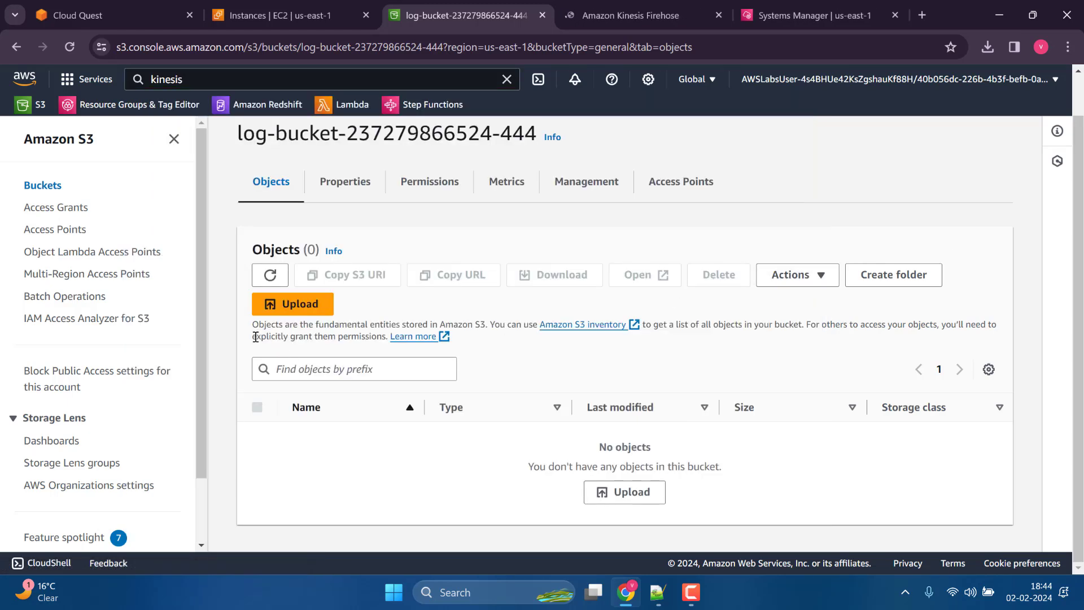
# Refresh the log bucket's object list again and view the Kinesis Data Firehose delivery streams.
pyautogui.click(281, 281)
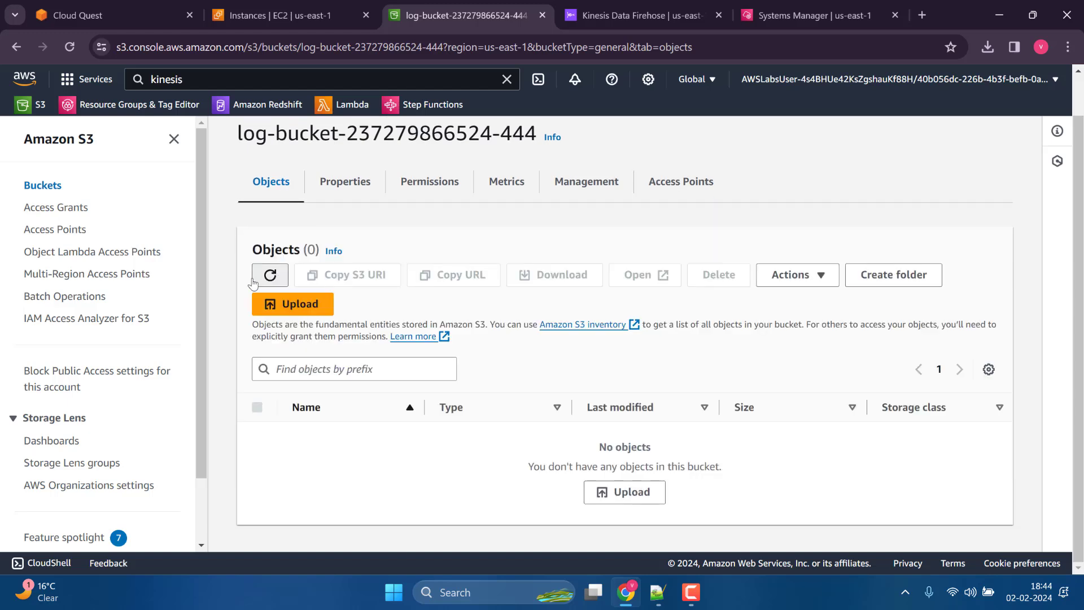
pyautogui.click(267, 289)
pyautogui.click(270, 277)
pyautogui.click(270, 276)
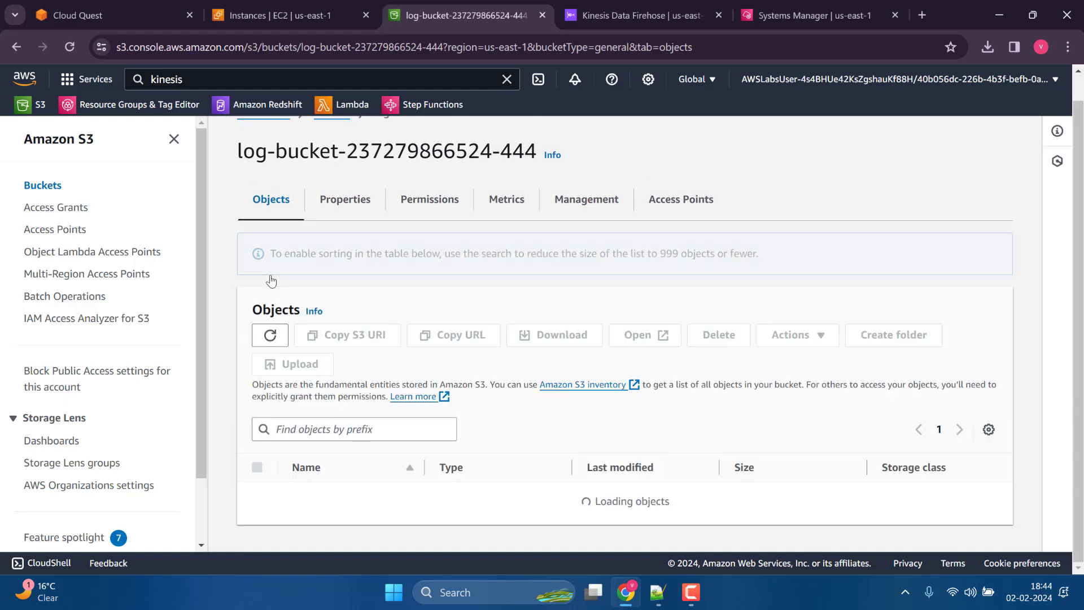
pyautogui.click(724, 4)
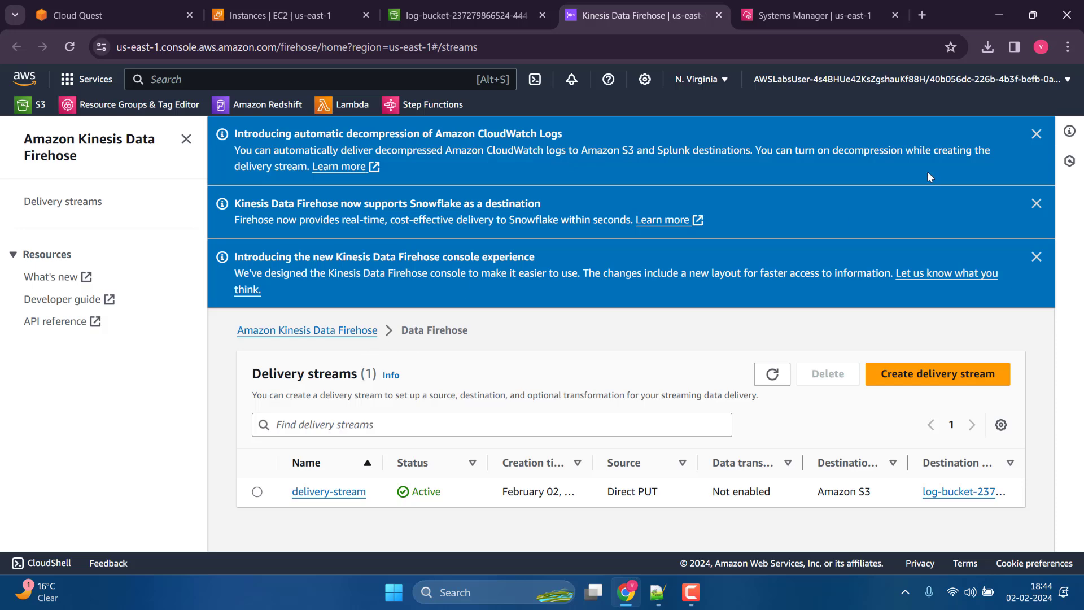
# Dismiss the Kinesis Data Firehose announcement banners and open the details page of delivery-stream.
pyautogui.click(1034, 134)
pyautogui.click(1035, 134)
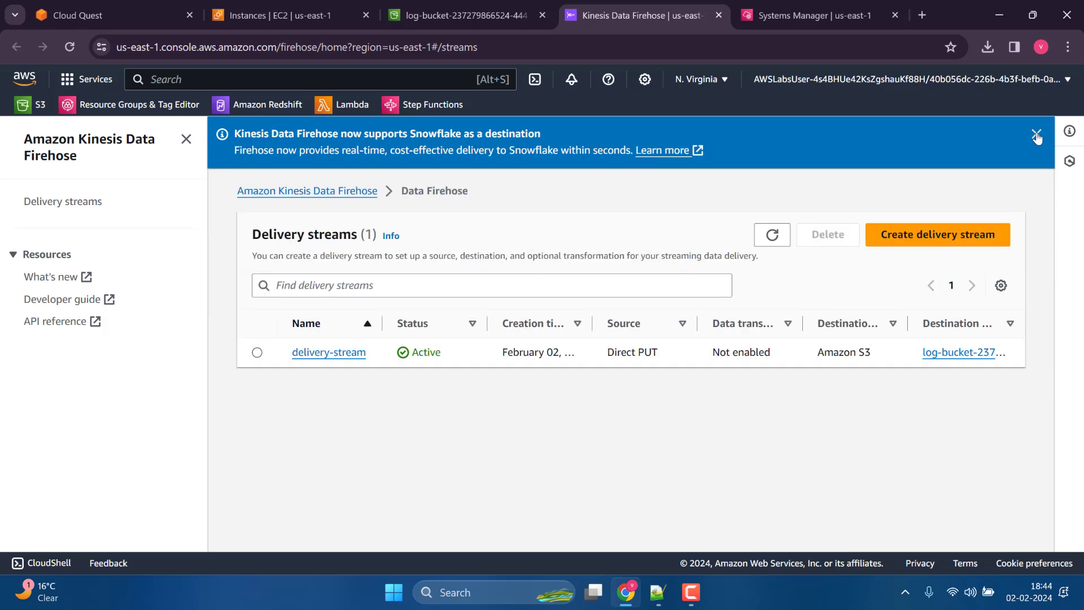
pyautogui.click(1035, 134)
pyautogui.click(329, 301)
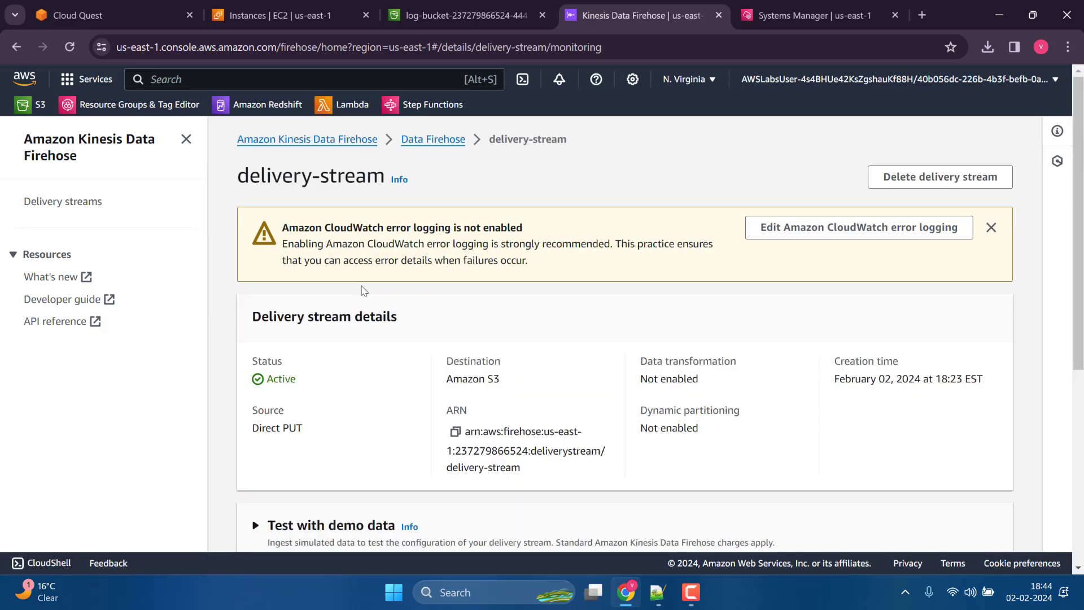
pyautogui.click(433, 143)
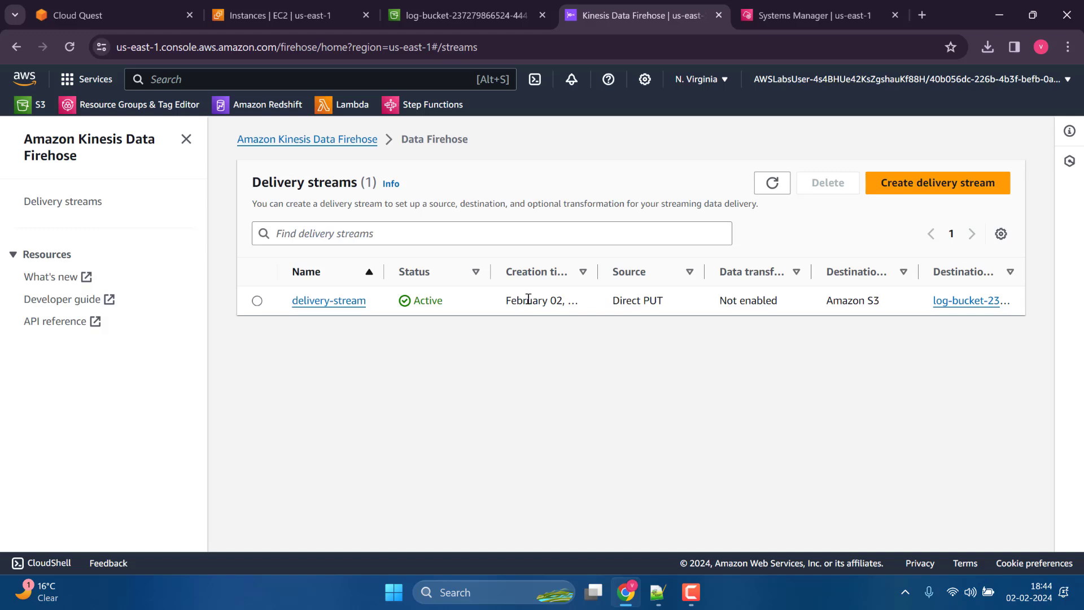
pyautogui.click(320, 305)
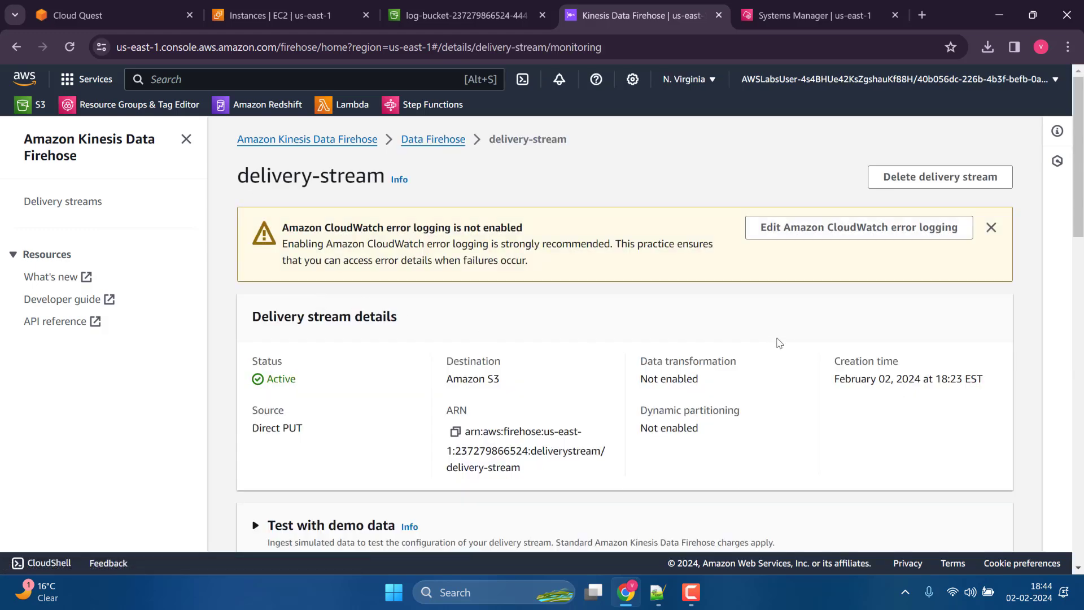
# Examine the delivery stream's details and monitoring metrics, including delivery to Amazon S3, and return to the delivery streams list.
pyautogui.scroll(-5, 778, 342)
pyautogui.scroll(-3, 779, 343)
pyautogui.scroll(5, 505, 337)
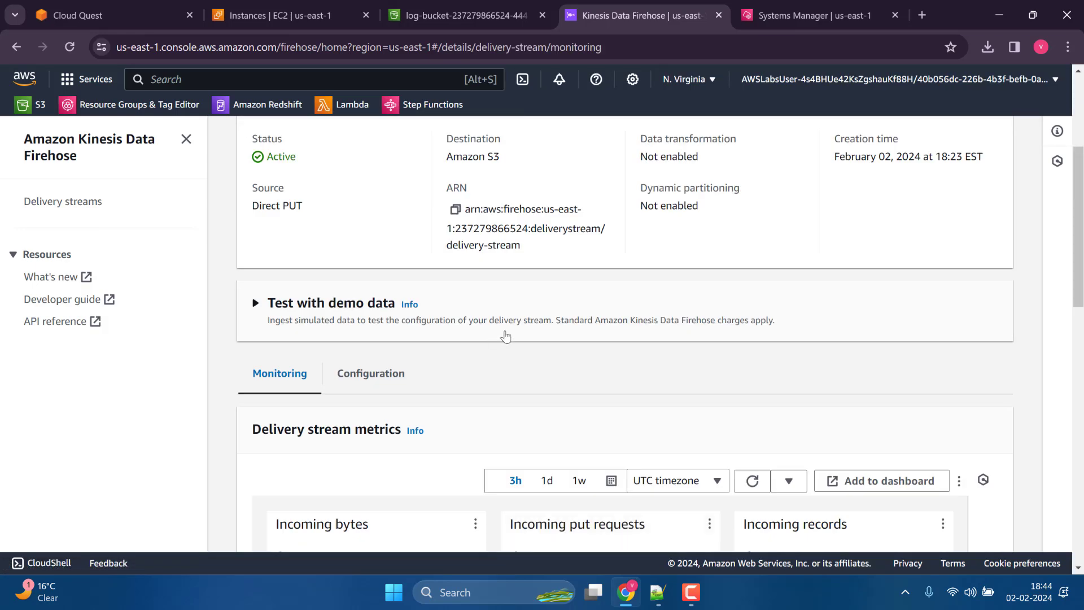
pyautogui.scroll(4, 598, 343)
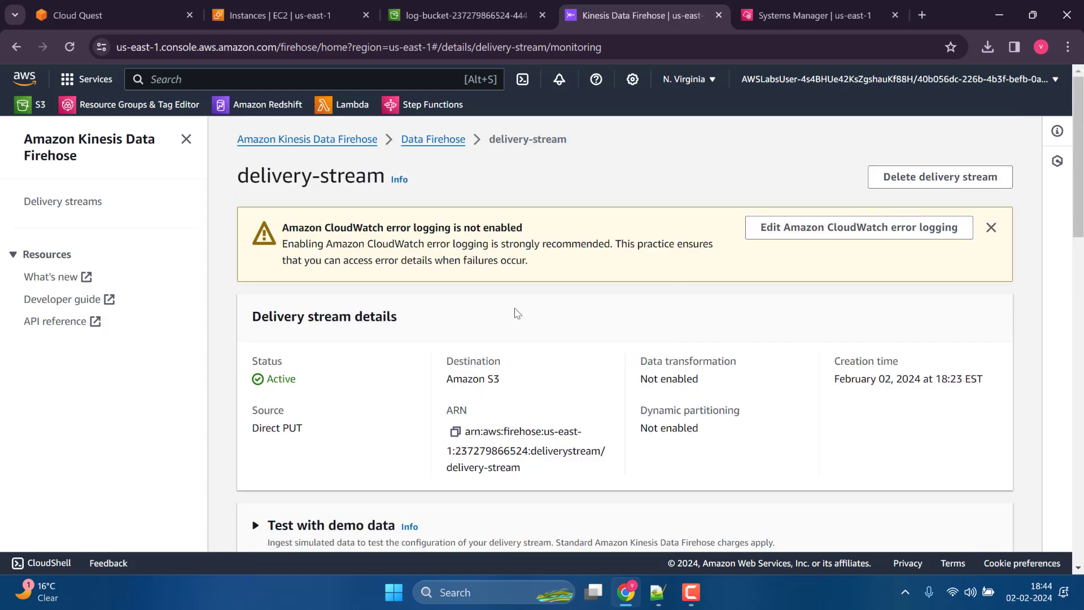
pyautogui.scroll(-10, 517, 314)
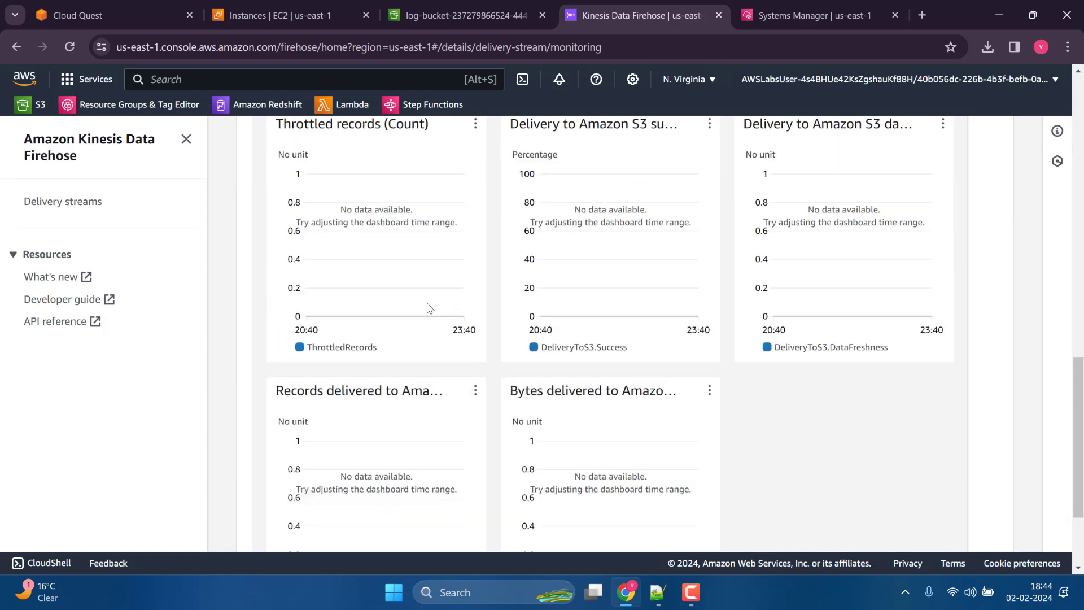
pyautogui.scroll(-3, 655, 285)
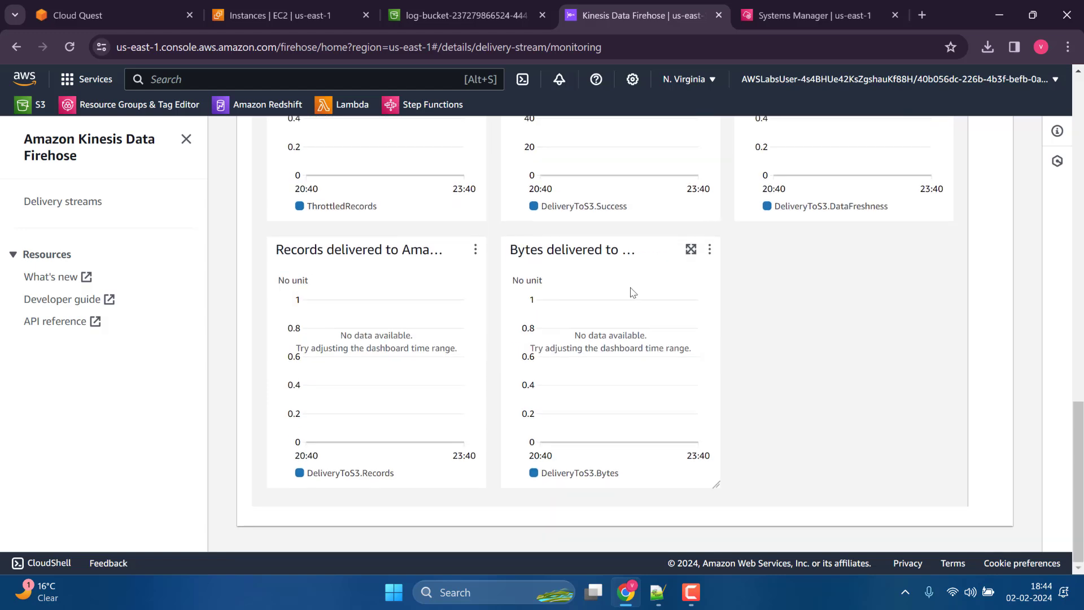
pyautogui.scroll(12, 390, 349)
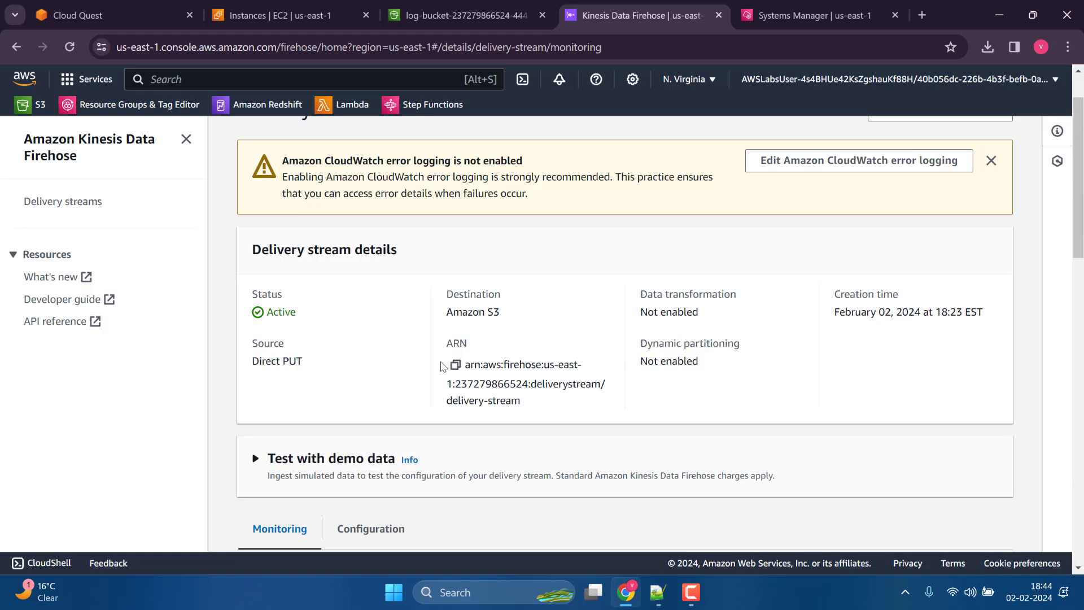
pyautogui.scroll(2, 443, 366)
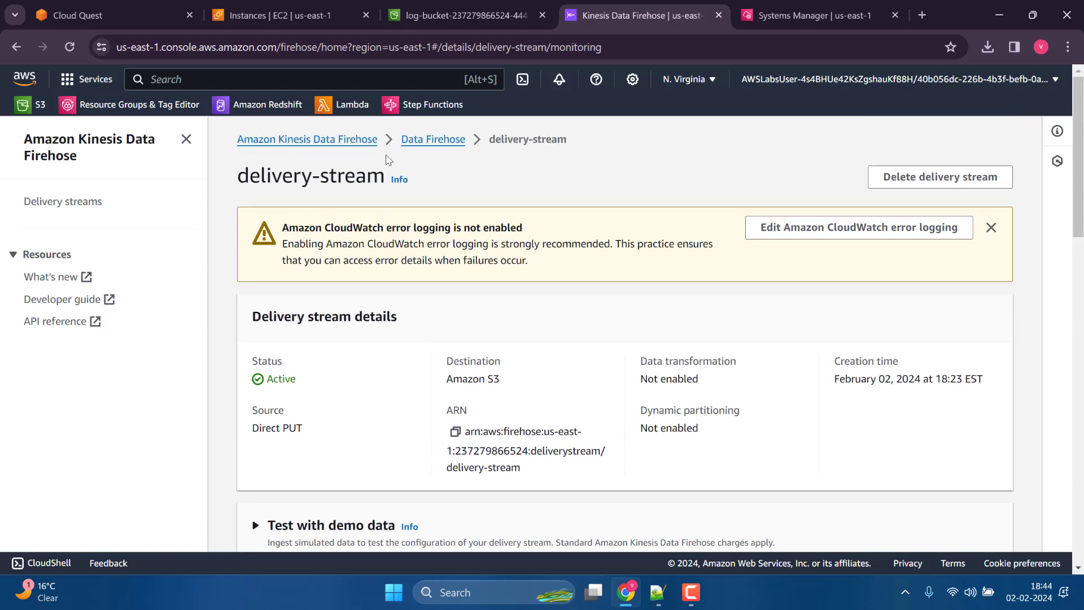
pyautogui.click(409, 148)
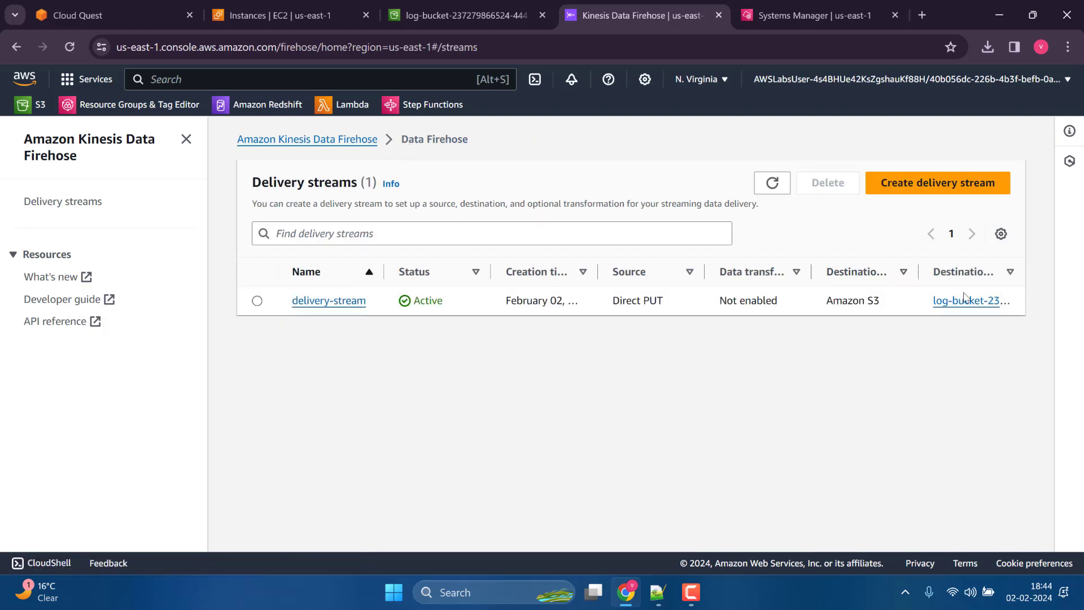
# Return to the log bucket, refresh its object list and open the nested folder logs/2024/02/02/23/.
pyautogui.click(405, 22)
pyautogui.click(270, 277)
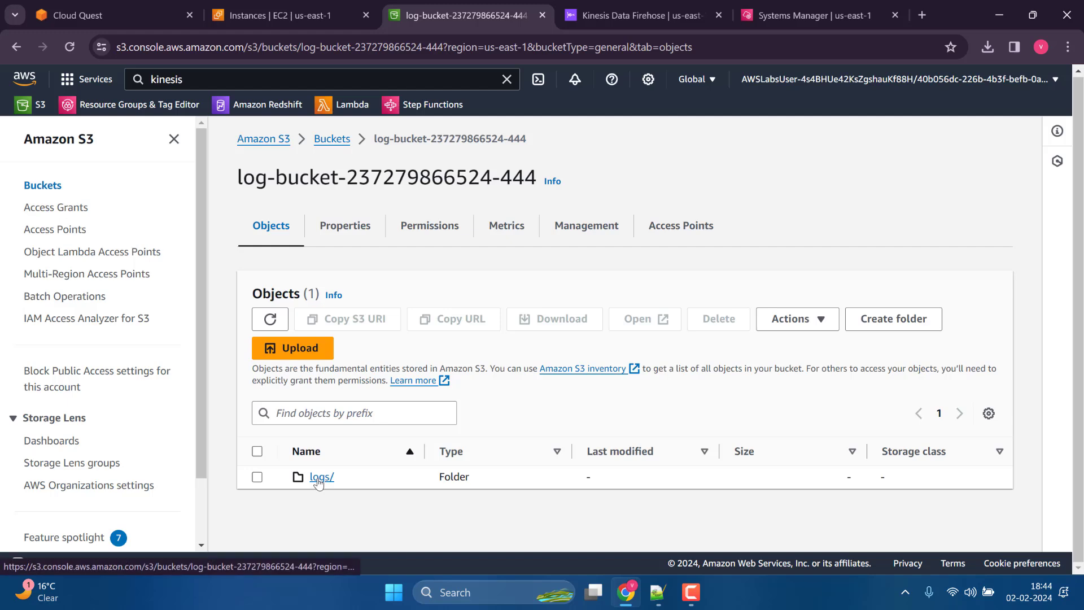
pyautogui.click(321, 478)
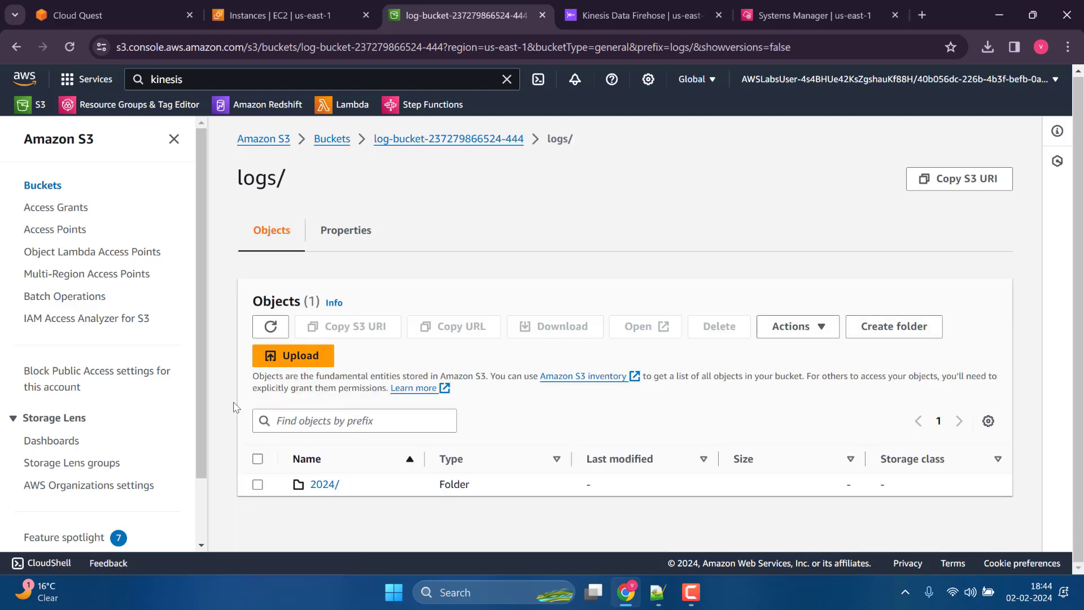
pyautogui.click(324, 485)
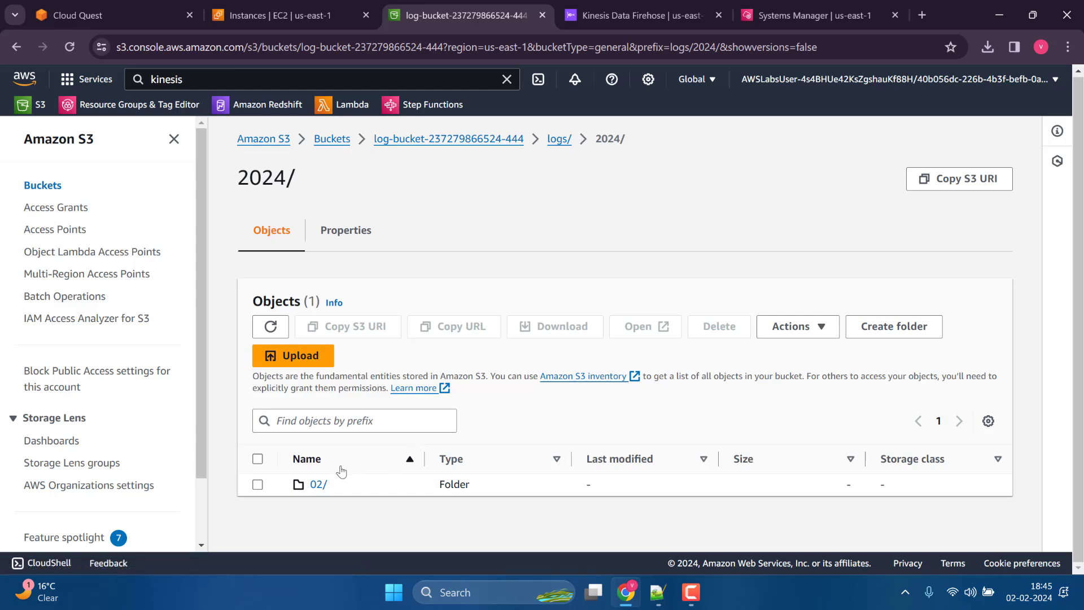
pyautogui.click(319, 489)
pyautogui.click(318, 484)
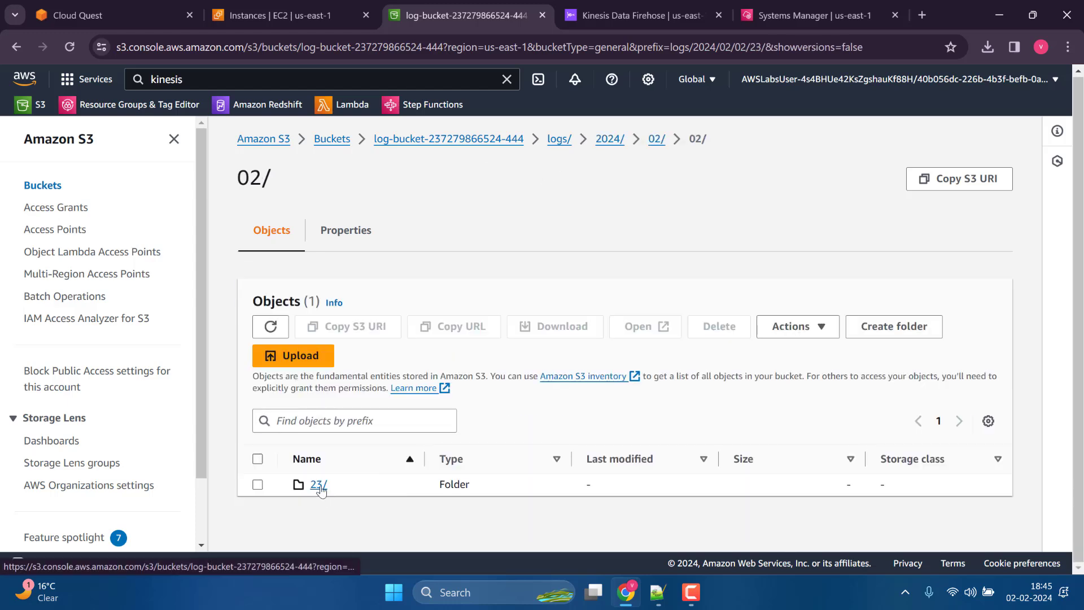
# Download the delivery-stream log file from the 23/ folder and open the downloaded copy.
pyautogui.scroll(-1, 398, 485)
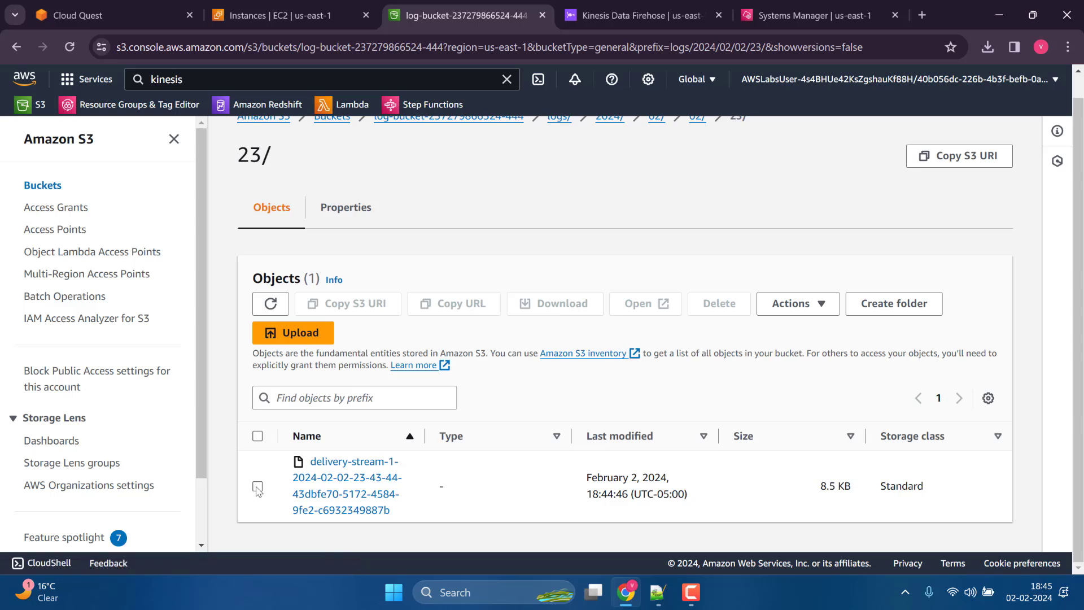
pyautogui.click(257, 487)
pyautogui.click(549, 311)
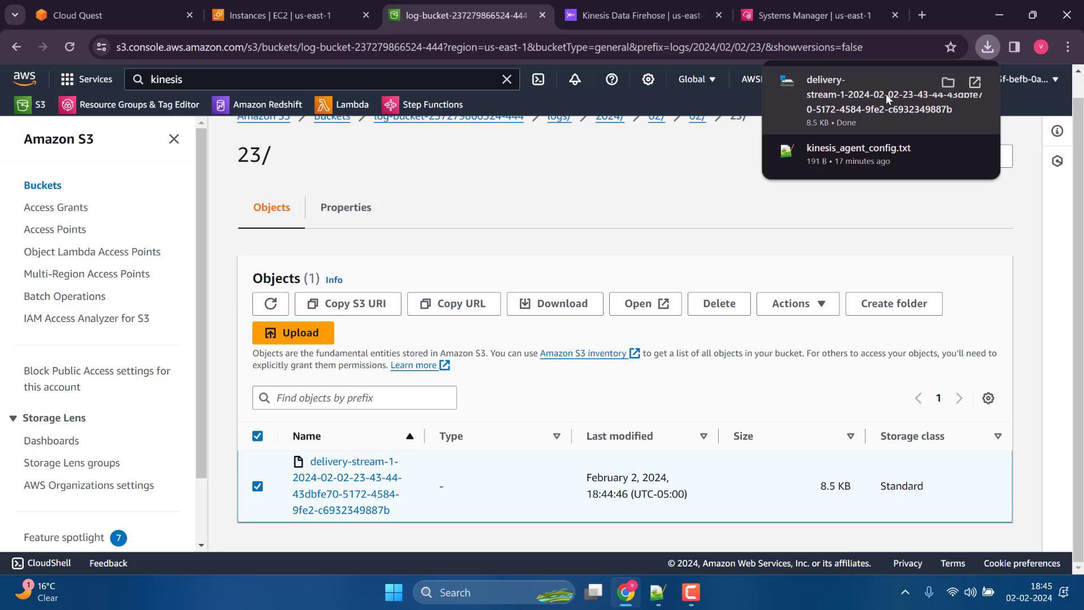
pyautogui.rightClick(886, 93)
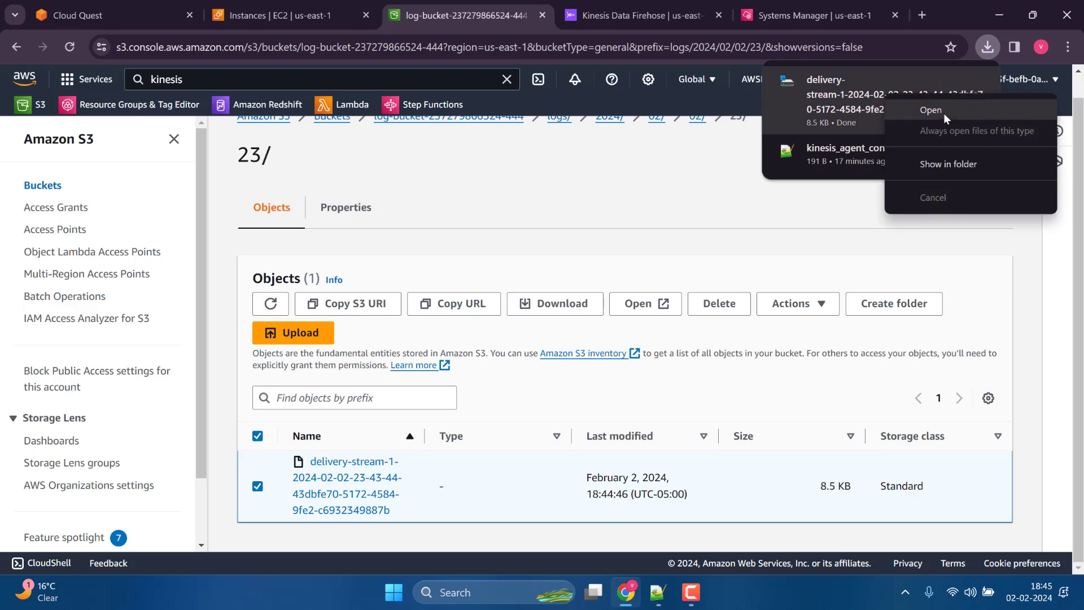
pyautogui.click(943, 111)
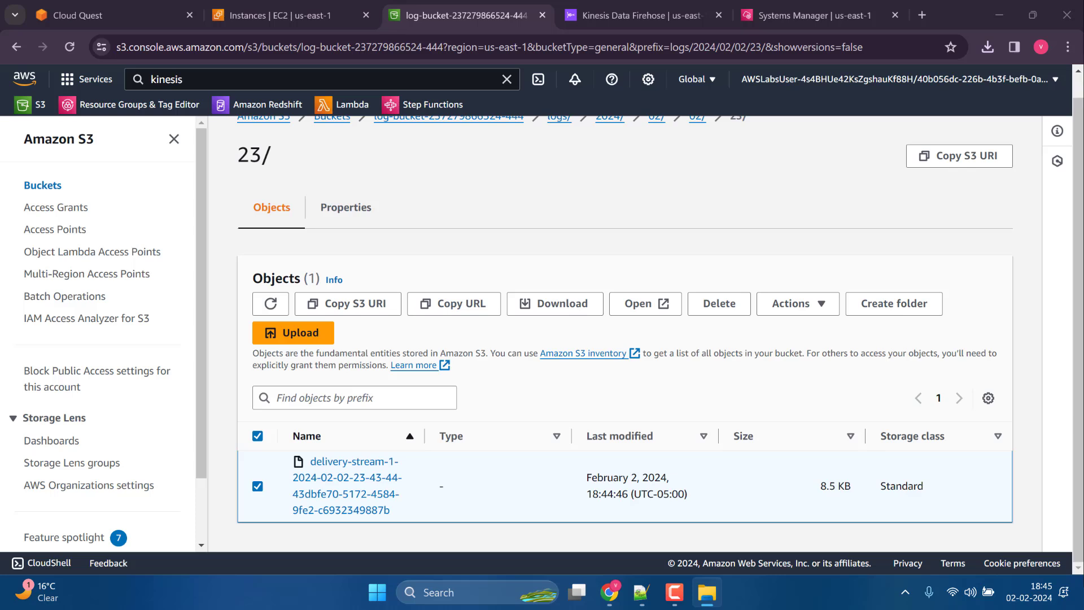
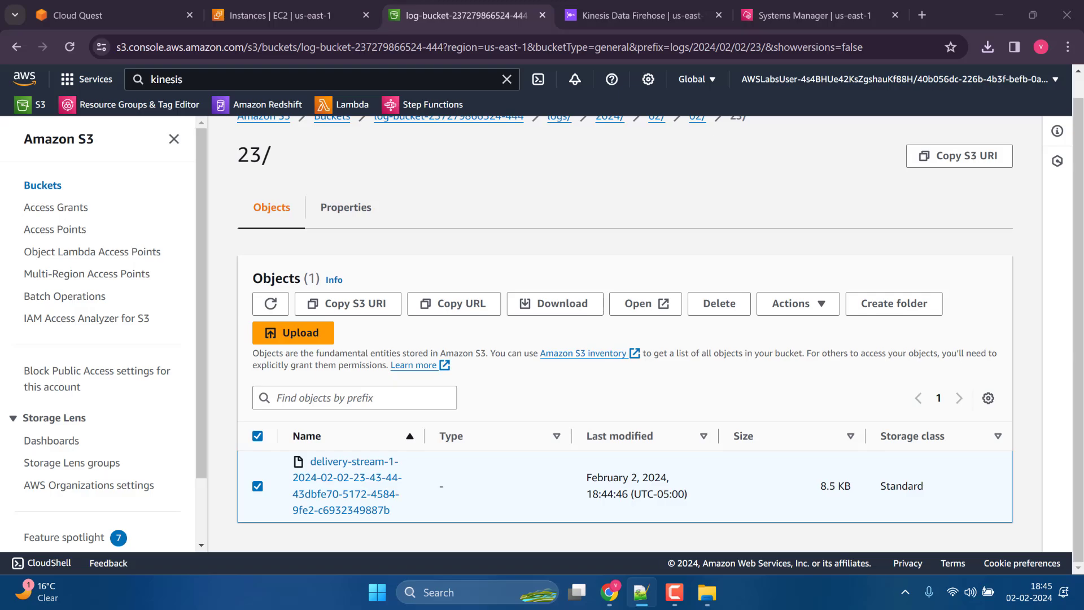
# Examine the web request entries in the downloaded delivery-stream log file in Notepad++ and return to the browser.
pyautogui.moveTo(1083, 101); pyautogui.dragTo(511, 163)
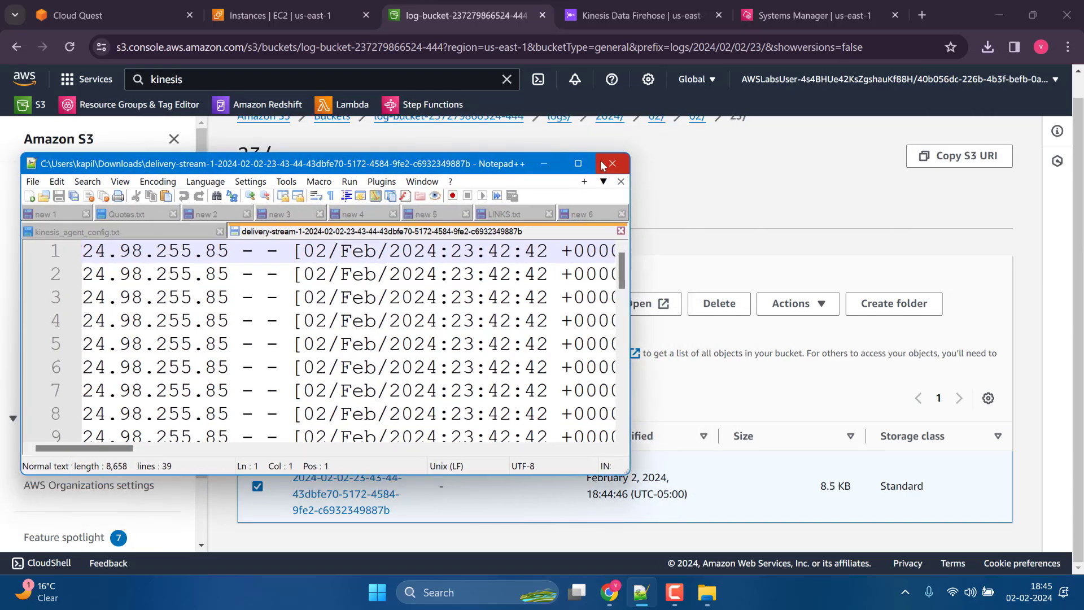
pyautogui.click(580, 162)
pyautogui.scroll(-5, 455, 294)
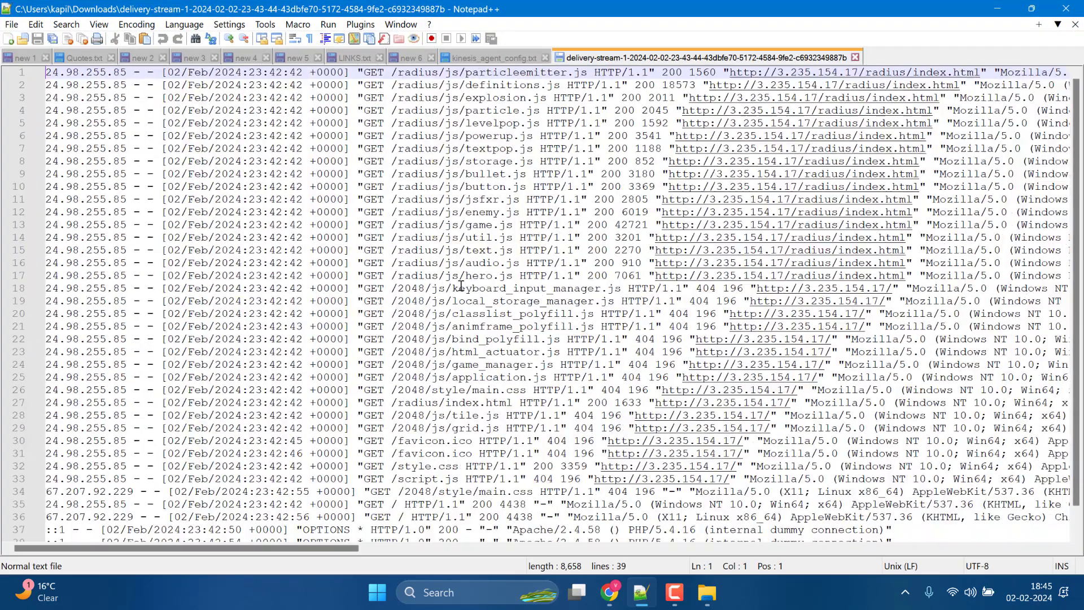
pyautogui.scroll(2, 463, 279)
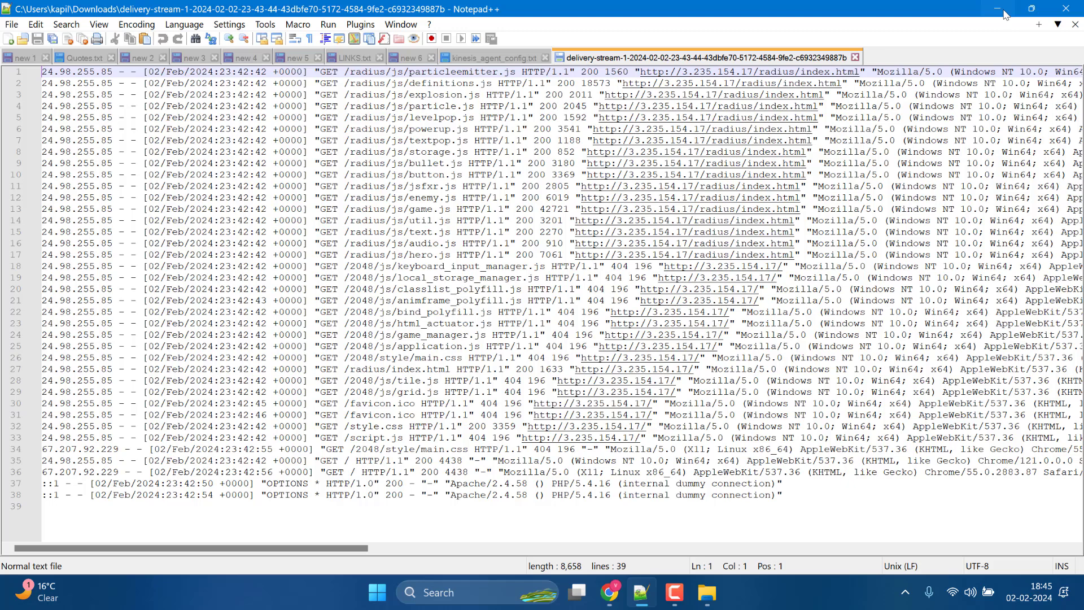
pyautogui.moveTo(790, 15); pyautogui.dragTo(1083, 14)
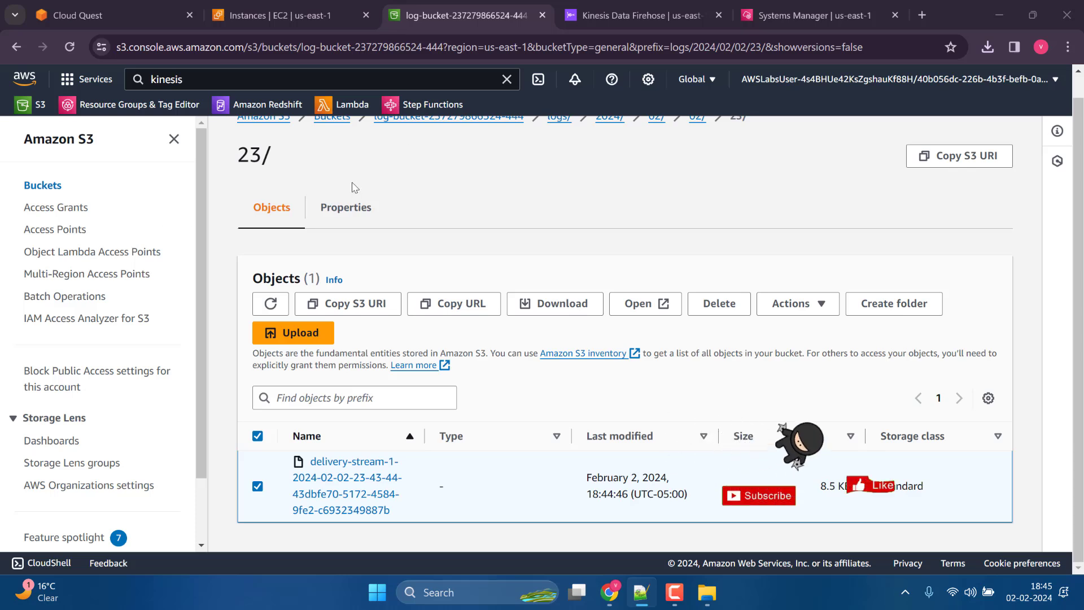
pyautogui.click(490, 209)
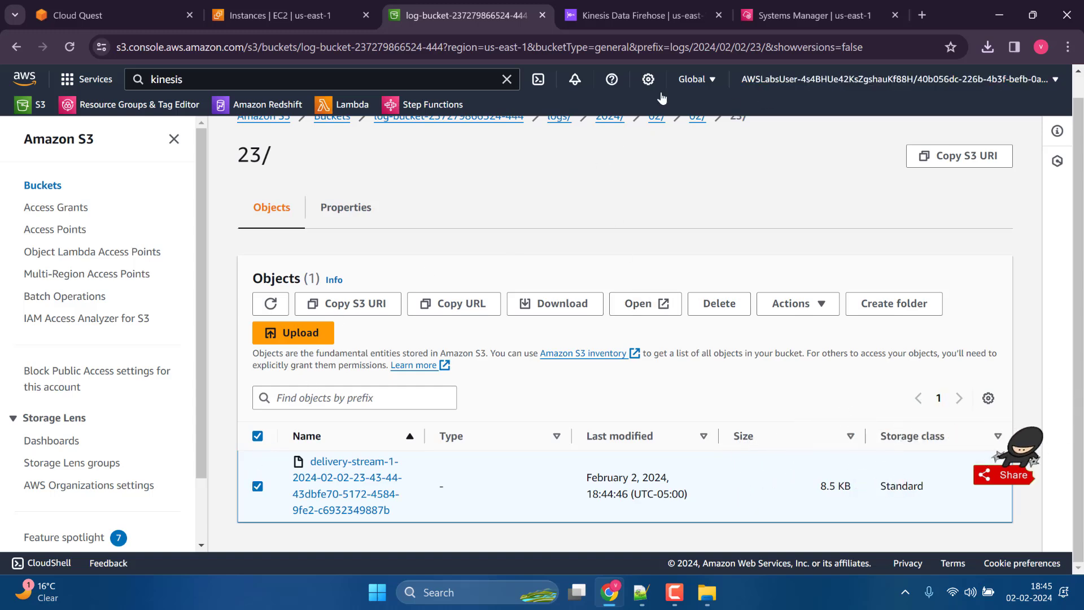
# Search the AWS console for glue and open AWS Glue in a new browser tab.
pyautogui.click(257, 74)
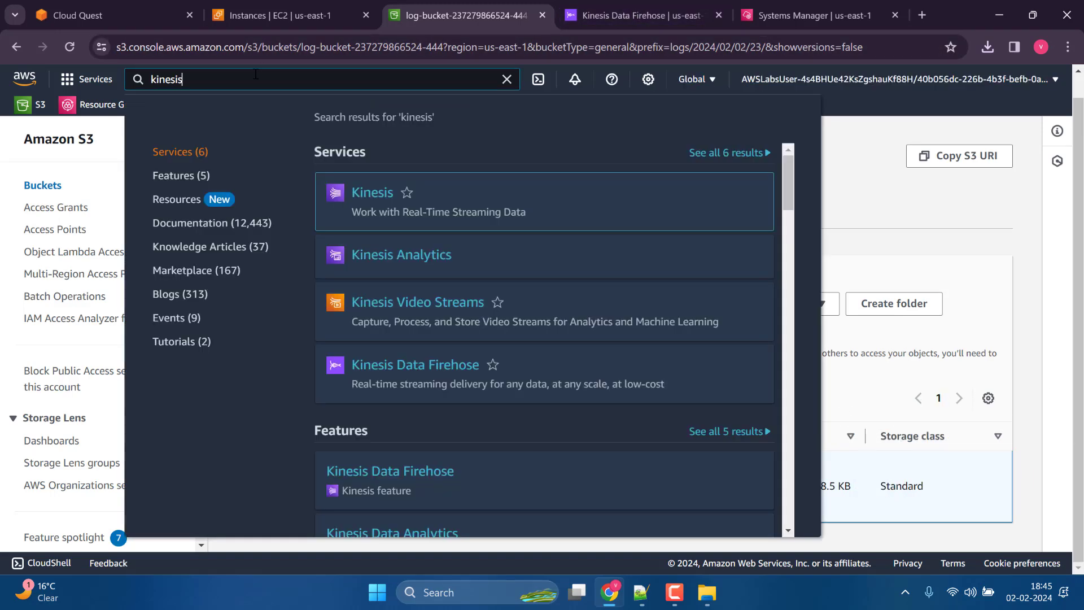
pyautogui.write('glue')
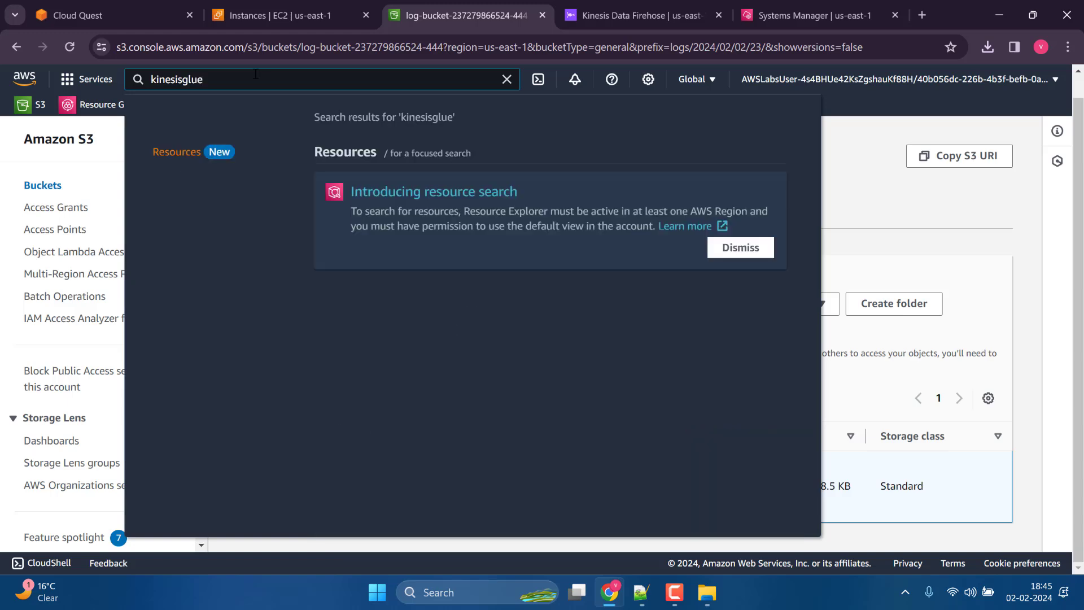
pyautogui.click(183, 79)
pyautogui.press('BackSpace')
pyautogui.press('BackSpace')
pyautogui.press('BackSpace')
pyautogui.press('BackSpace')
pyautogui.press('BackSpace')
pyautogui.press('BackSpace')
pyautogui.press('BackSpace')
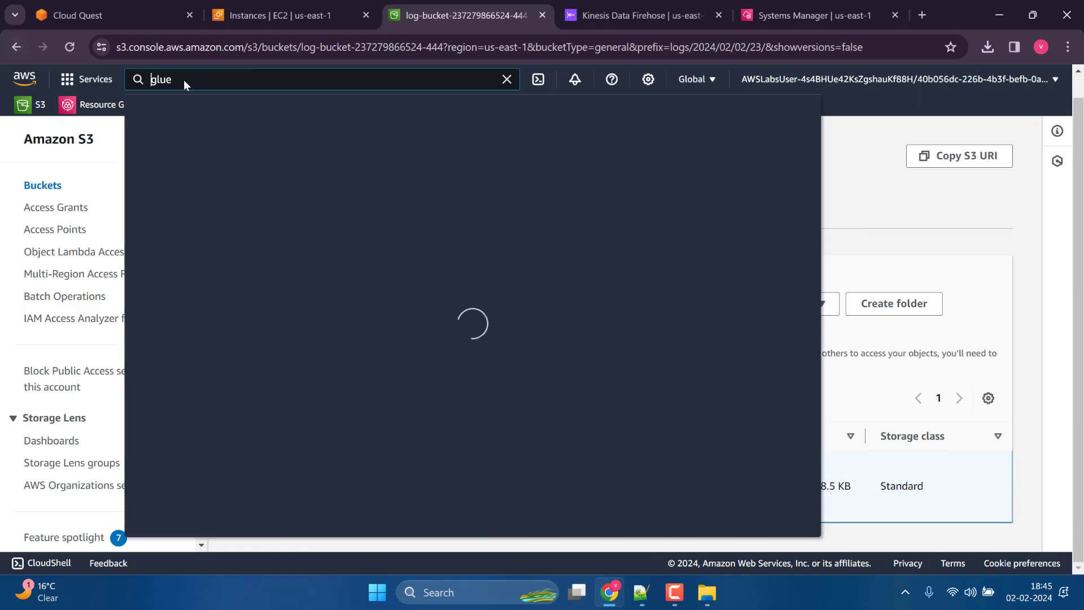
pyautogui.rightClick(383, 195)
pyautogui.click(412, 203)
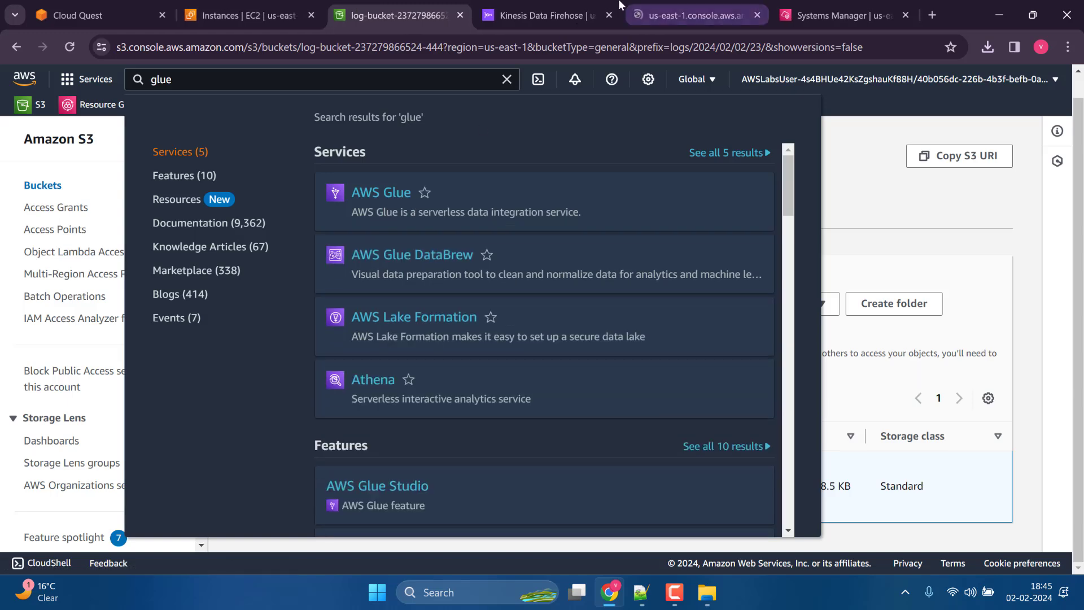
# Close the Kinesis Data Firehose browser tab and bring up the AWS Glue console.
pyautogui.click(672, 6)
pyautogui.click(594, 7)
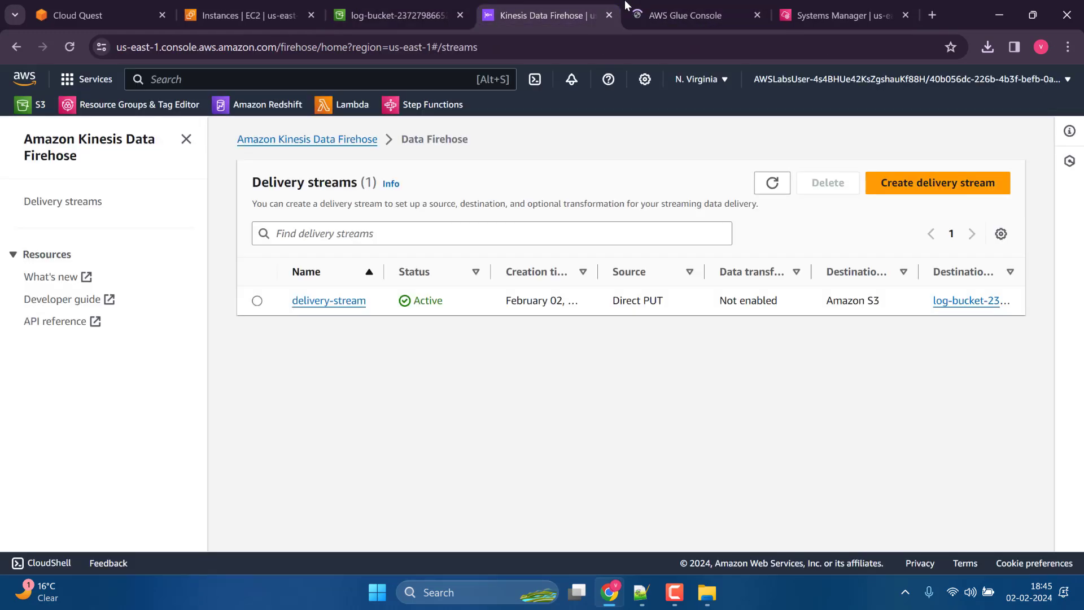
pyautogui.click(608, 15)
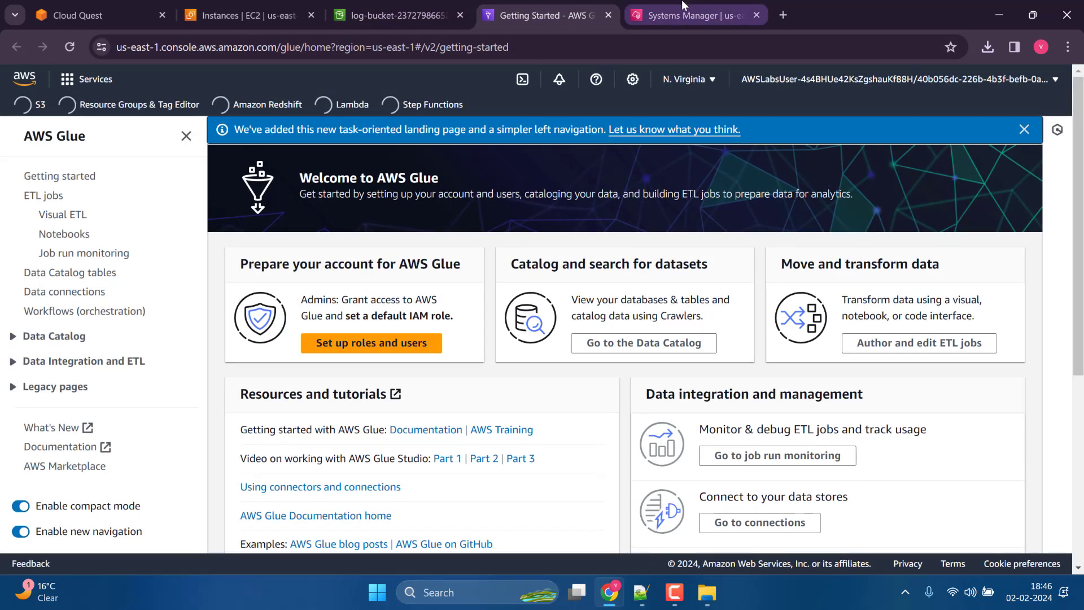
pyautogui.click(656, 16)
pyautogui.click(595, 3)
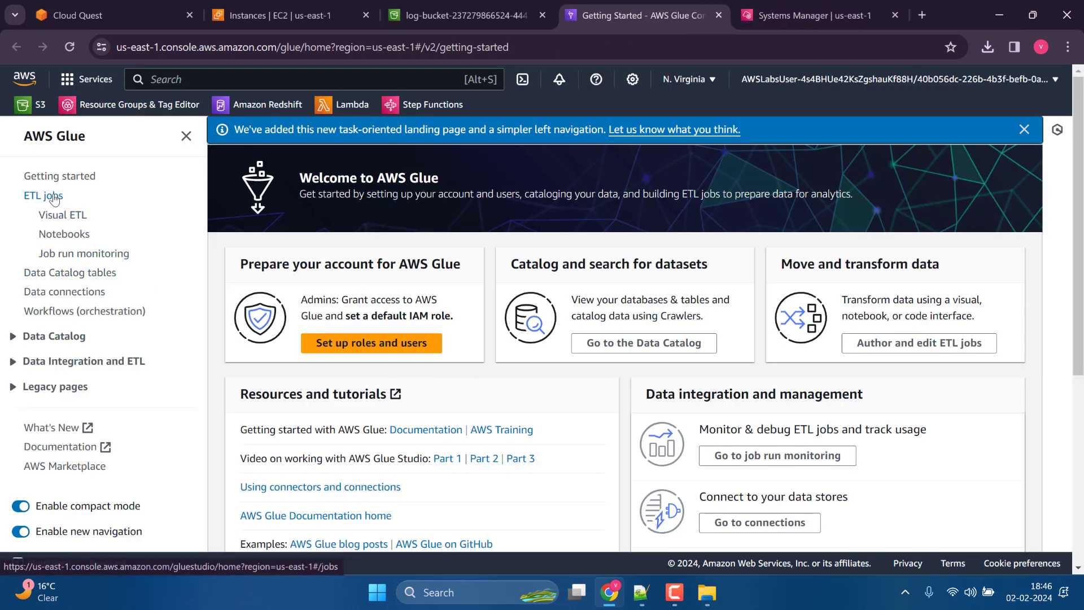
# Open the Data Catalog's crawlers list in AWS Glue and start creating a crawler.
pyautogui.scroll(-3, 62, 204)
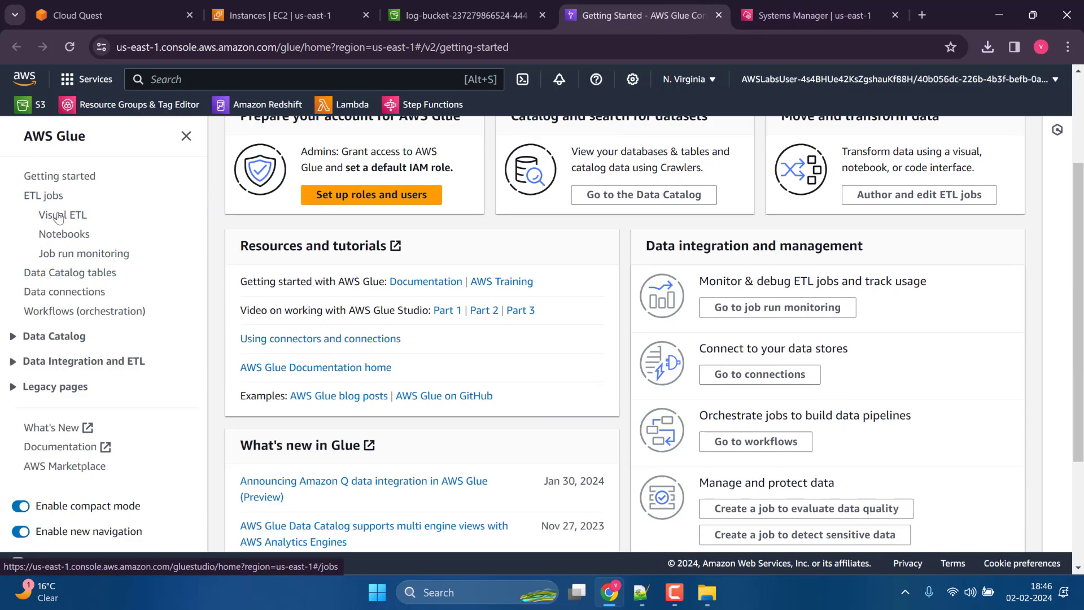
pyautogui.click(17, 336)
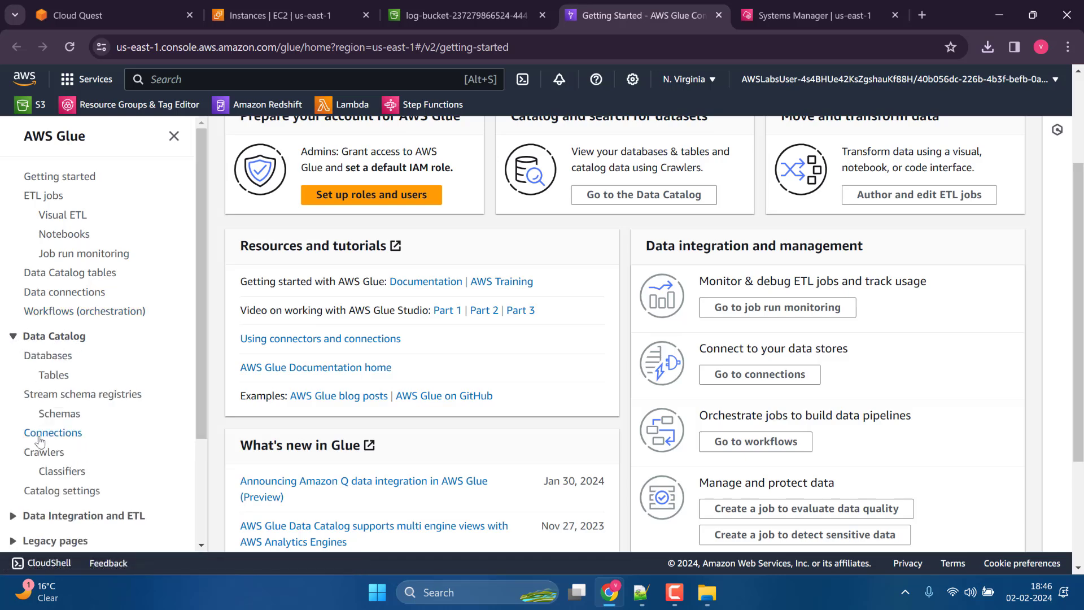
pyautogui.click(45, 452)
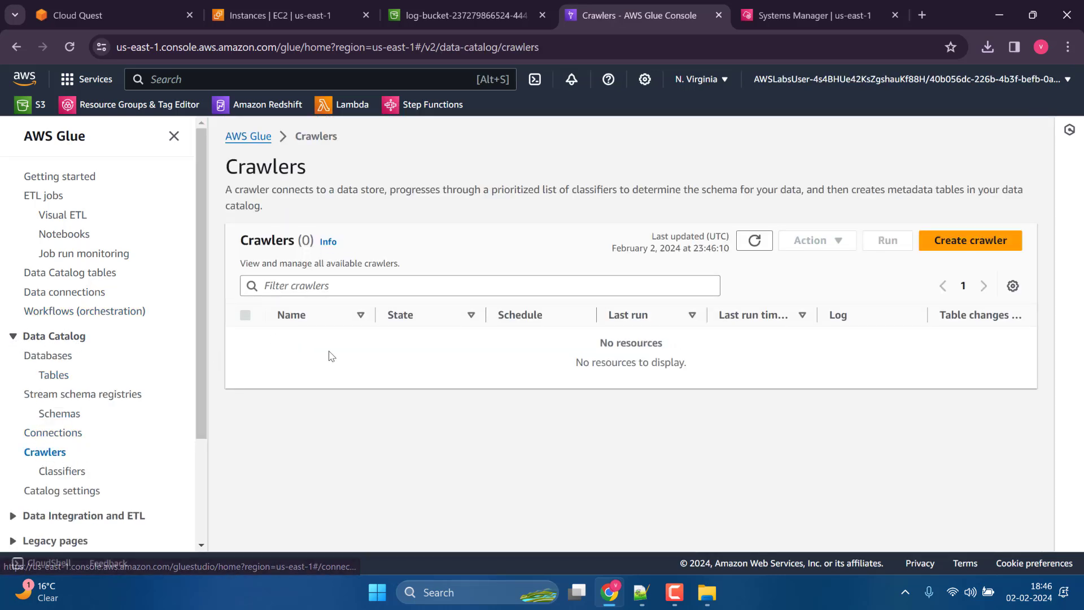
pyautogui.click(970, 240)
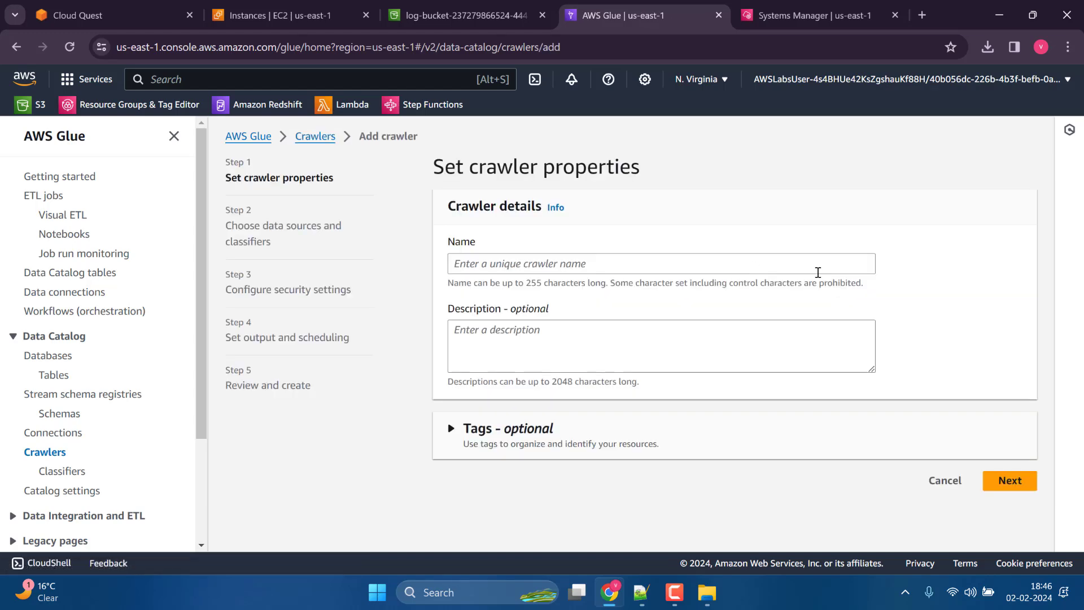
# Show the browser in full screen, name the crawler logcrawler and continue to its data sources.
pyautogui.click(1068, 46)
pyautogui.click(1065, 334)
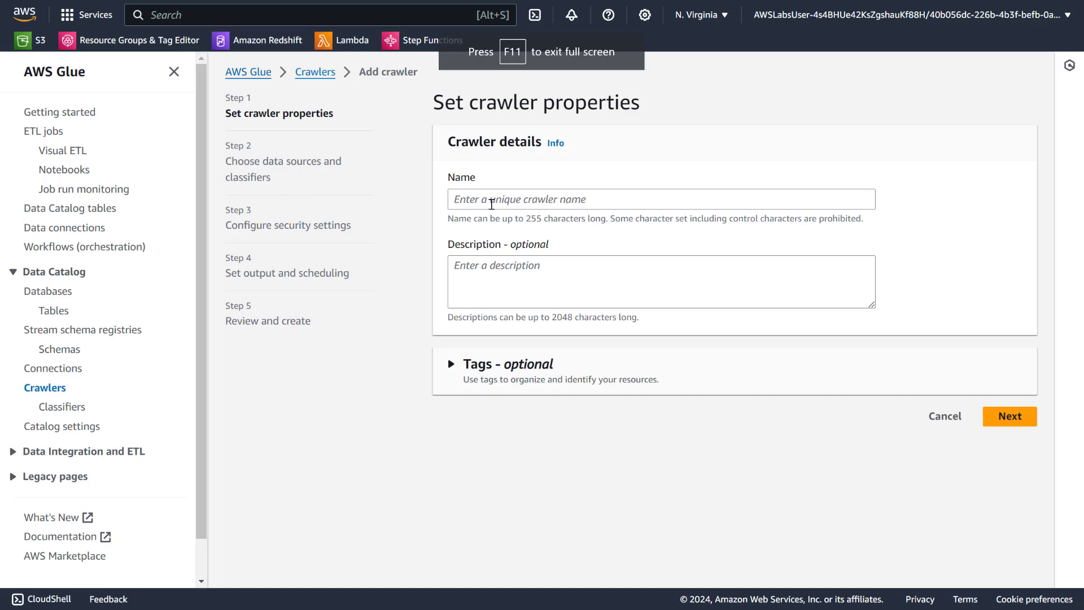
pyautogui.click(491, 204)
pyautogui.hotkey('alt', 'Tab')
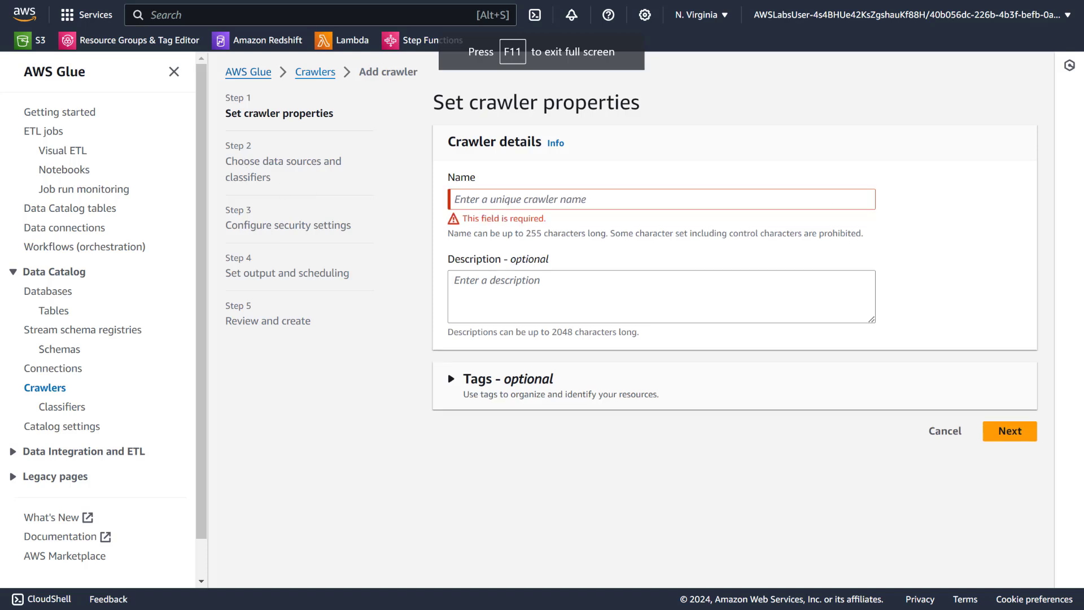
pyautogui.click(473, 199)
pyautogui.write('logcrawler')
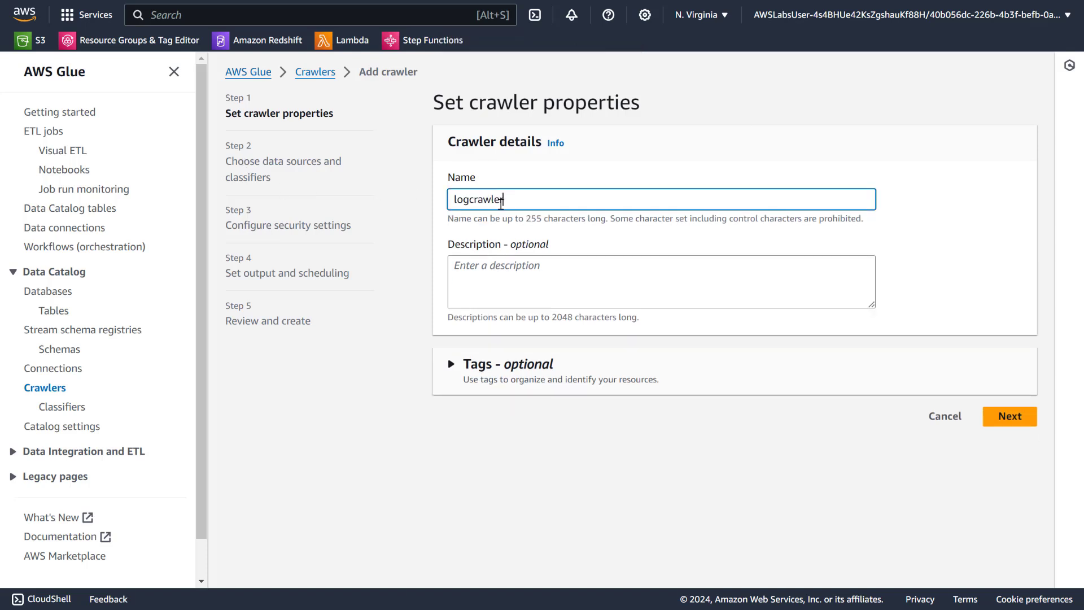
pyautogui.click(989, 416)
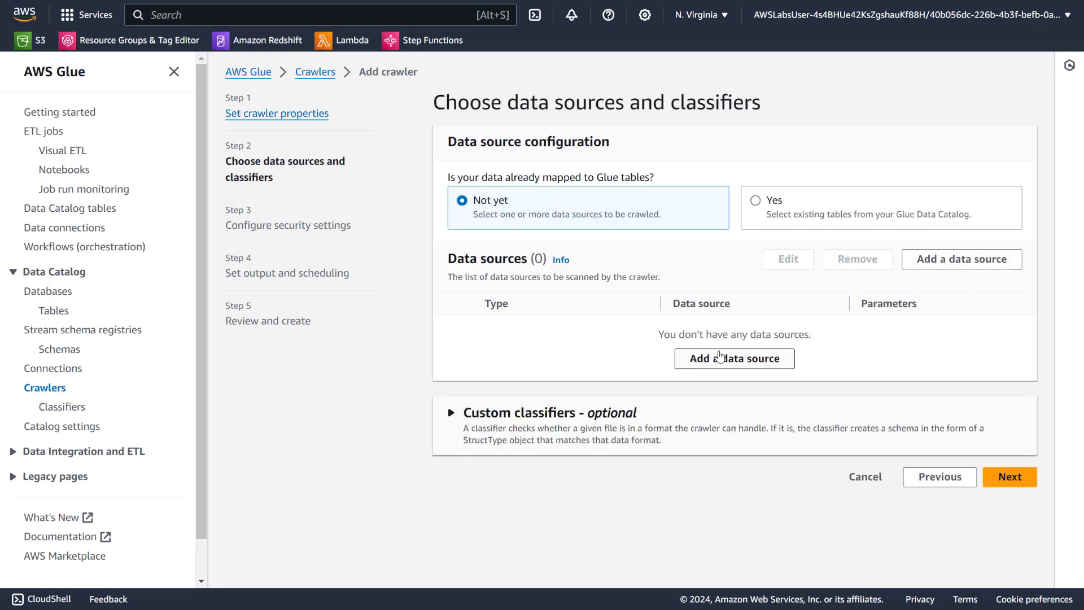
# Start adding an S3 data source to the crawler and choose the log bucket as its S3 path.
pyautogui.click(714, 360)
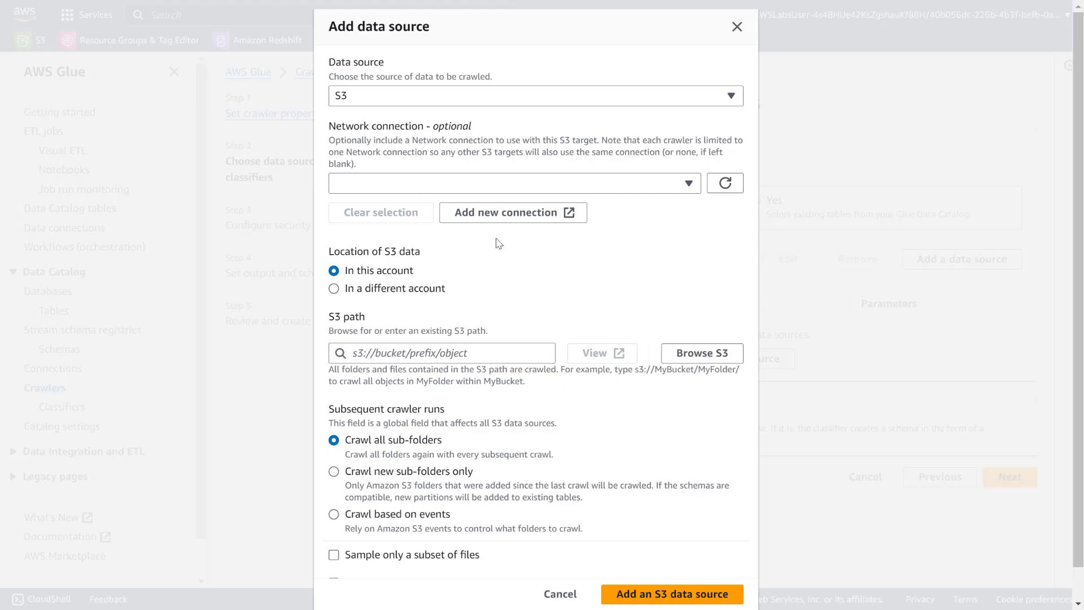
pyautogui.click(702, 353)
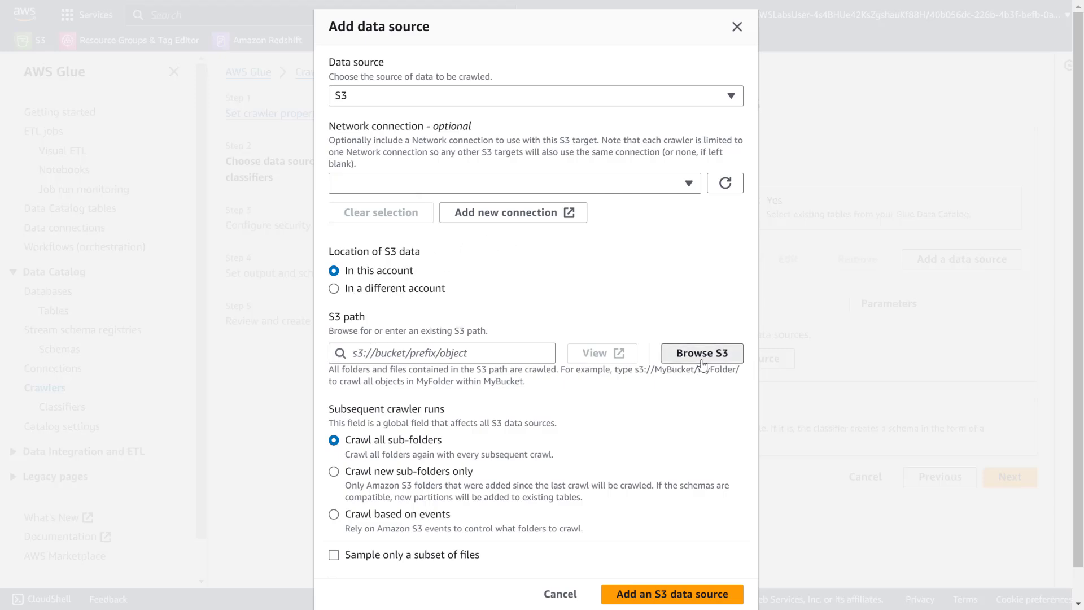
pyautogui.click(80, 374)
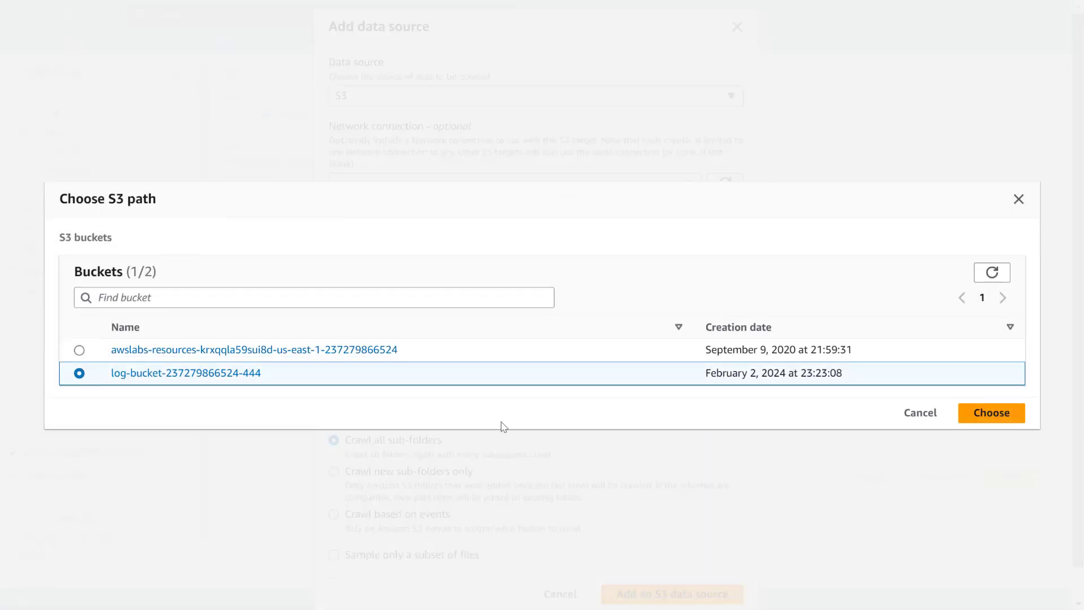
pyautogui.click(998, 416)
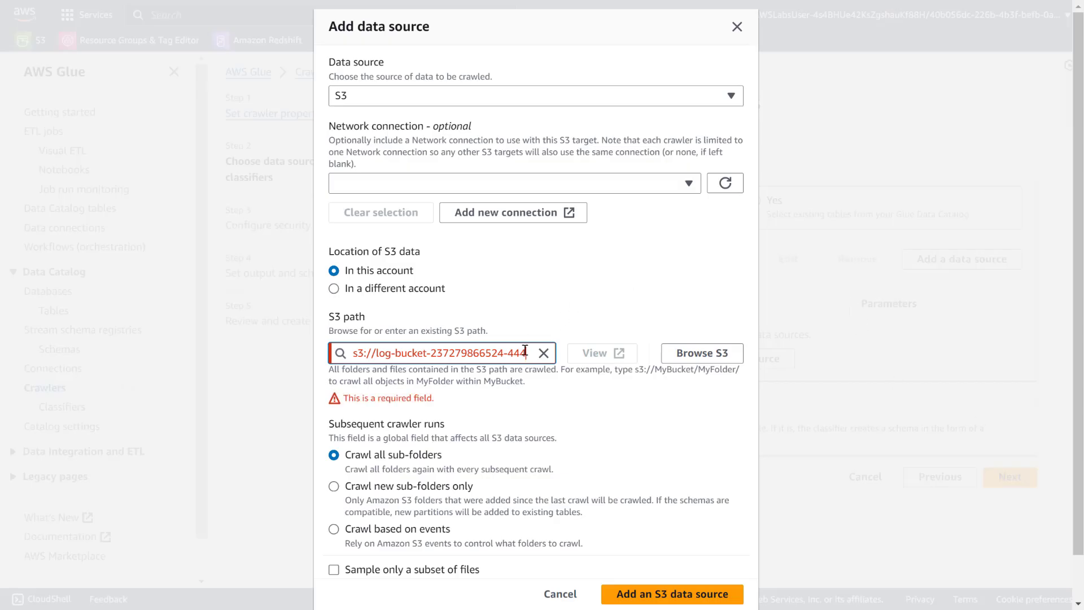
# Set the S3 path to the log bucket's logs/ folder, add the S3 data source and continue to the security settings.
pyautogui.click(689, 355)
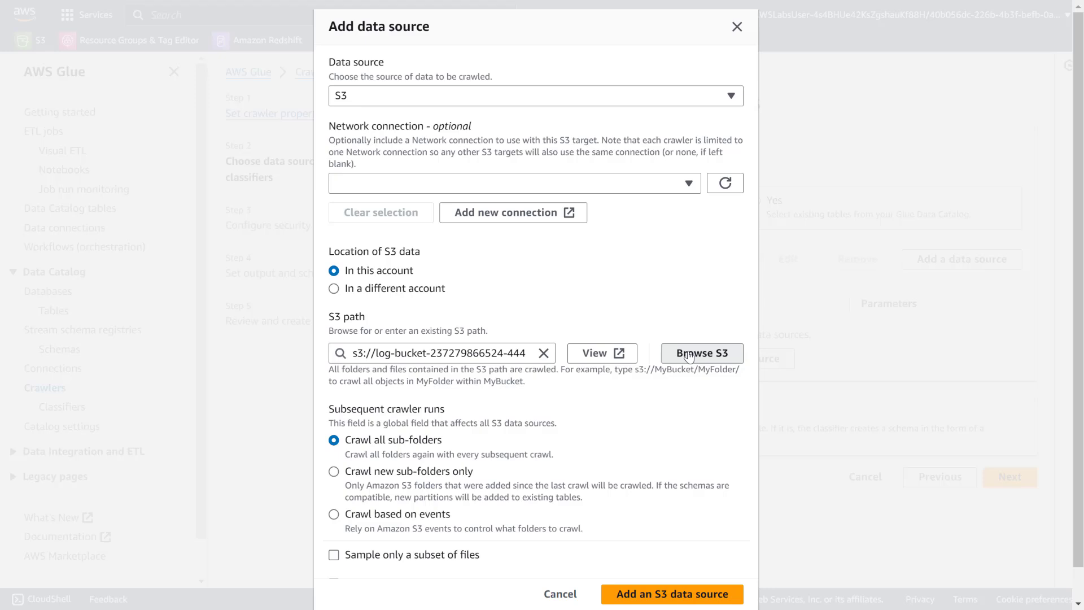
pyautogui.click(201, 372)
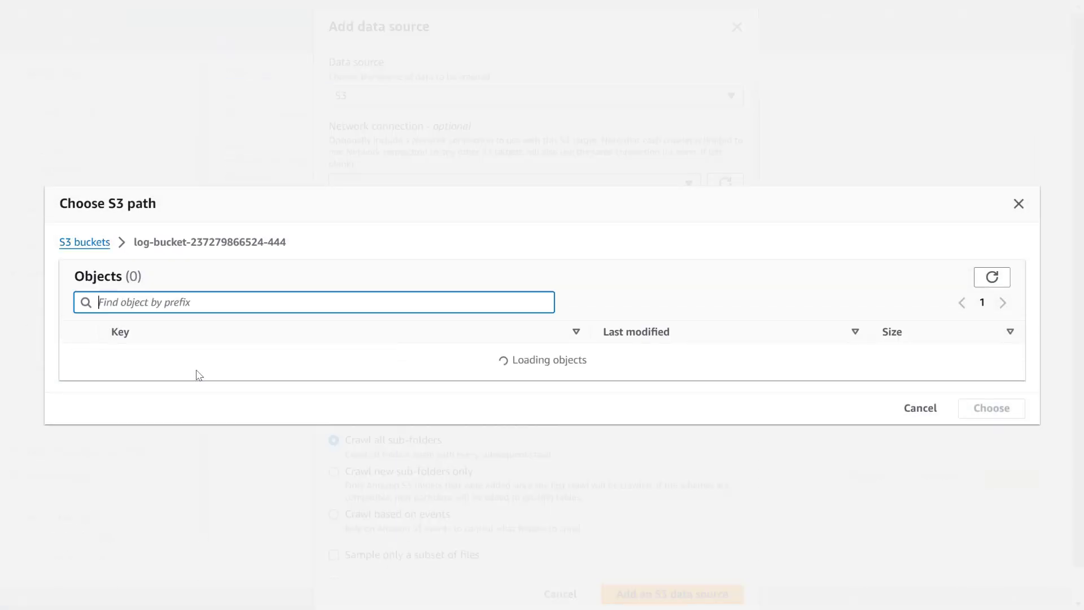
pyautogui.click(79, 362)
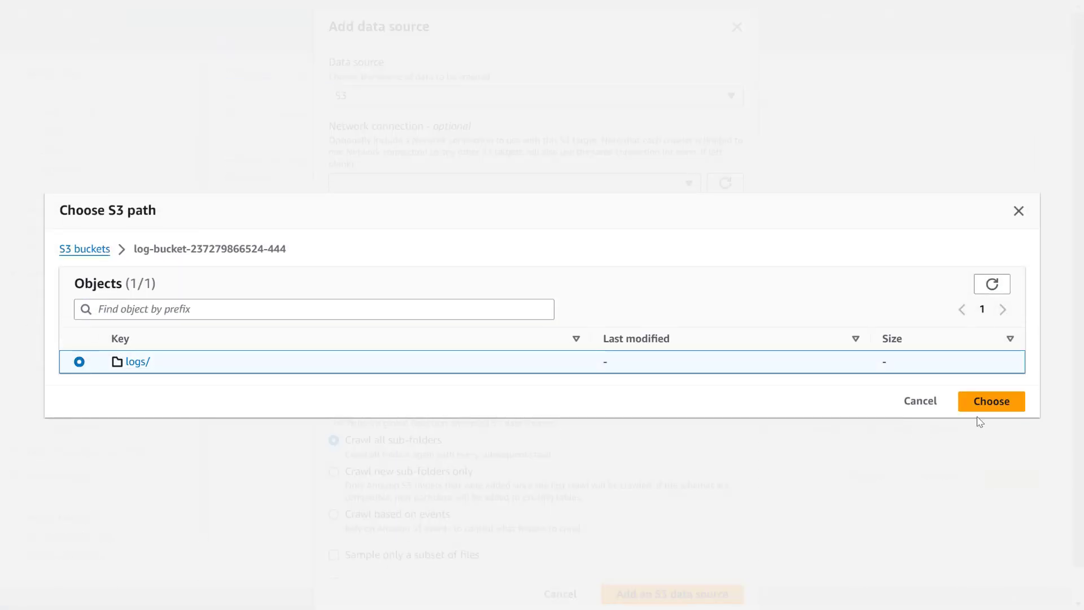
pyautogui.click(991, 402)
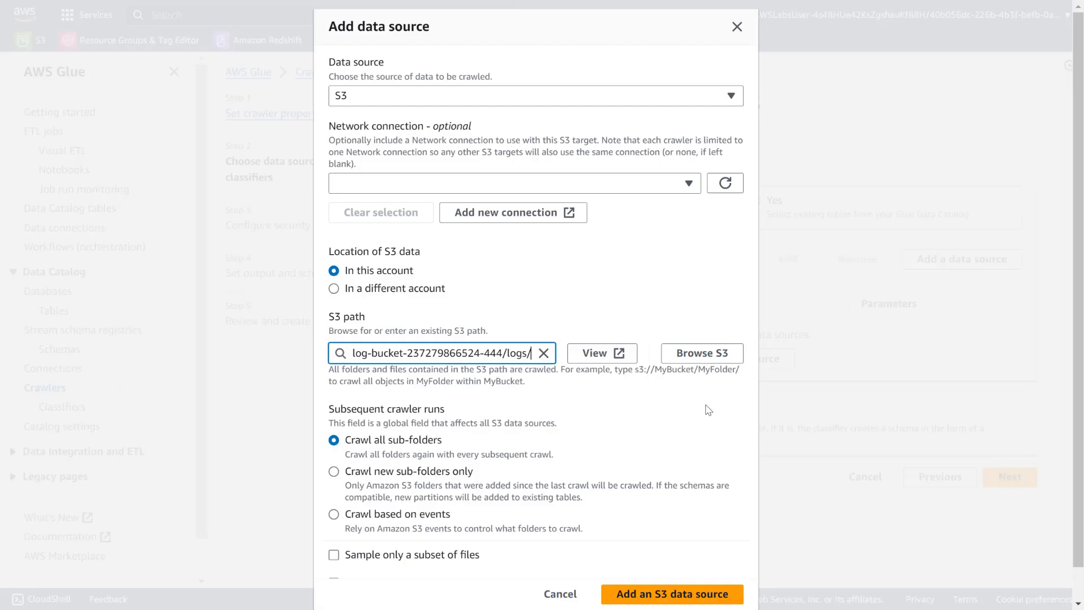
pyautogui.scroll(-1, 440, 379)
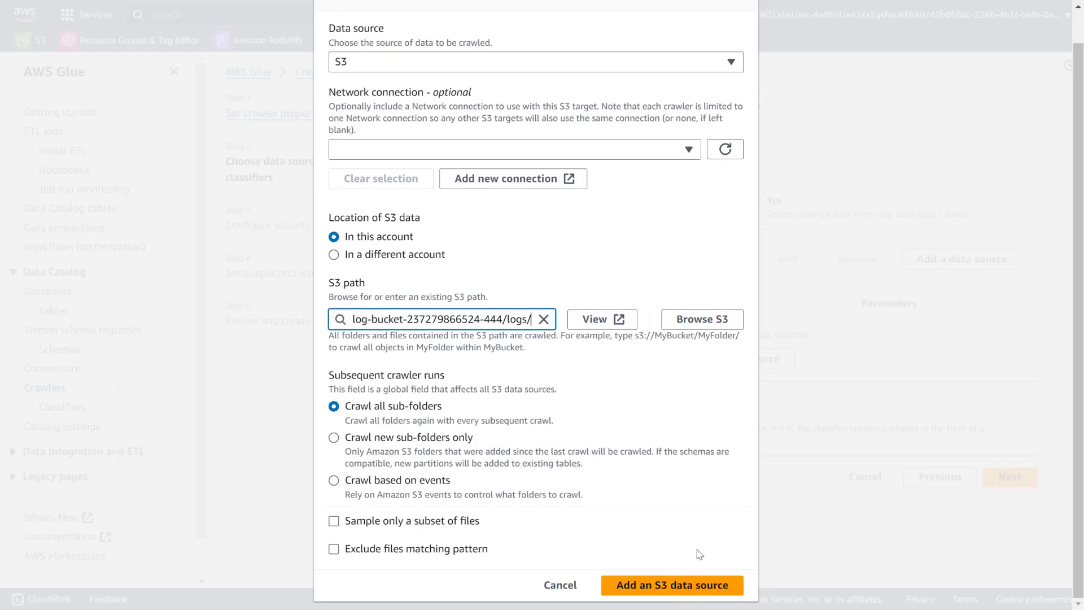
pyautogui.click(676, 587)
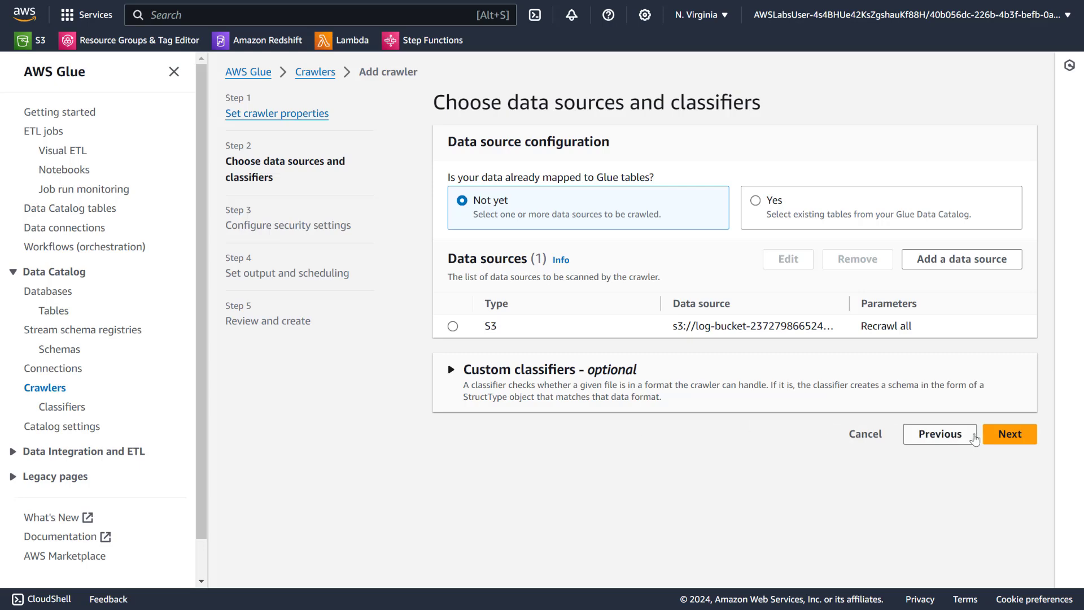
pyautogui.click(1010, 434)
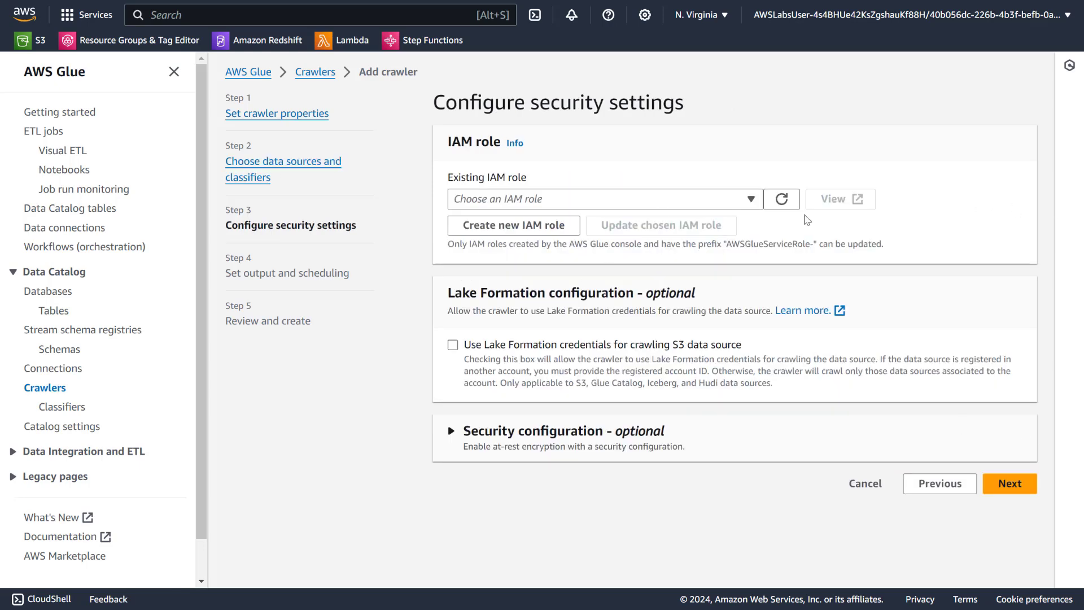
# Assign the existing IAM role glue-service-role to the crawler and continue to output and scheduling.
pyautogui.click(662, 203)
pyautogui.click(568, 433)
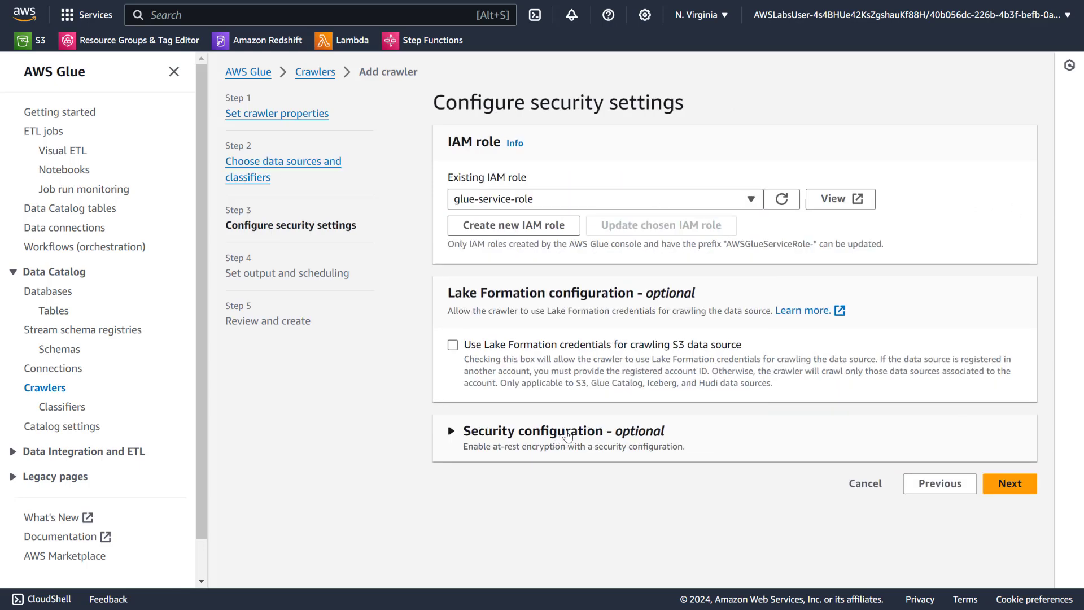
pyautogui.click(1019, 486)
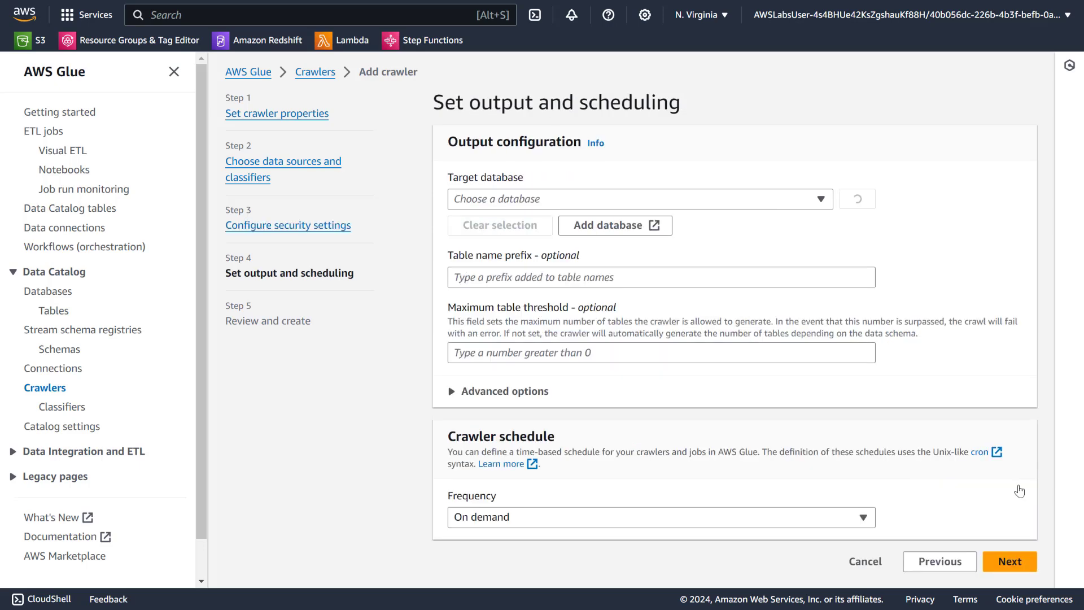
# Create a Glue database named logsdatabase to serve as the crawler's target database.
pyautogui.click(803, 203)
pyautogui.click(803, 203)
pyautogui.click(614, 226)
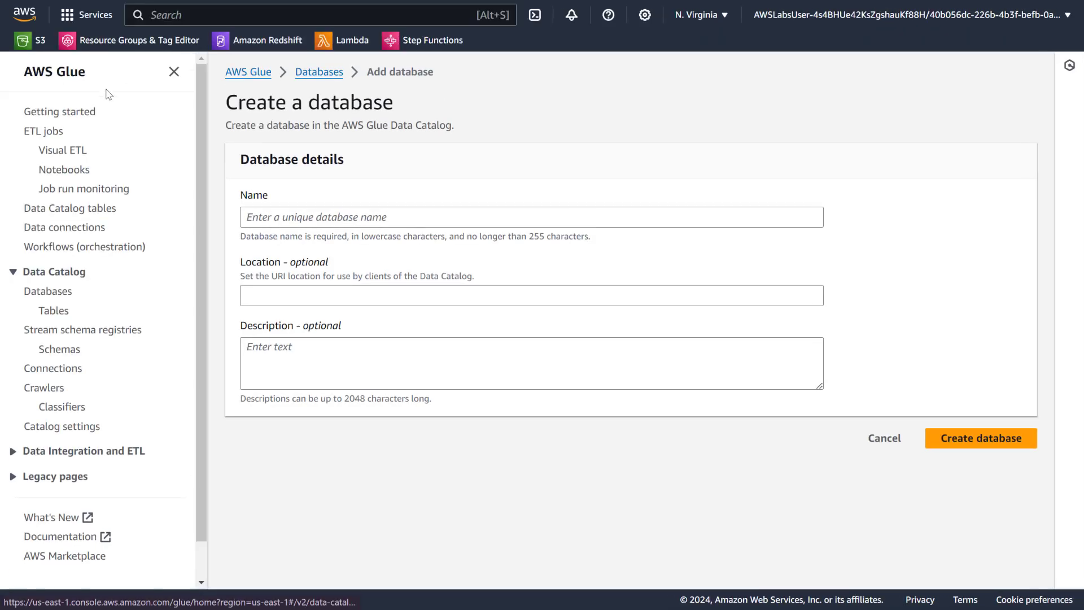
pyautogui.click(285, 215)
pyautogui.write('logsdatabase')
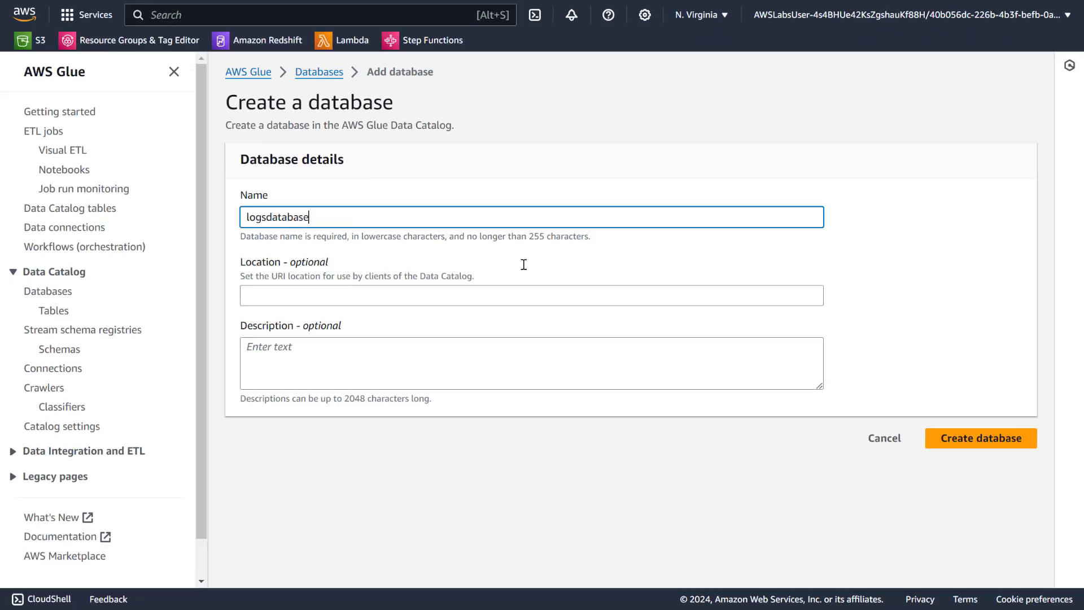
pyautogui.click(963, 440)
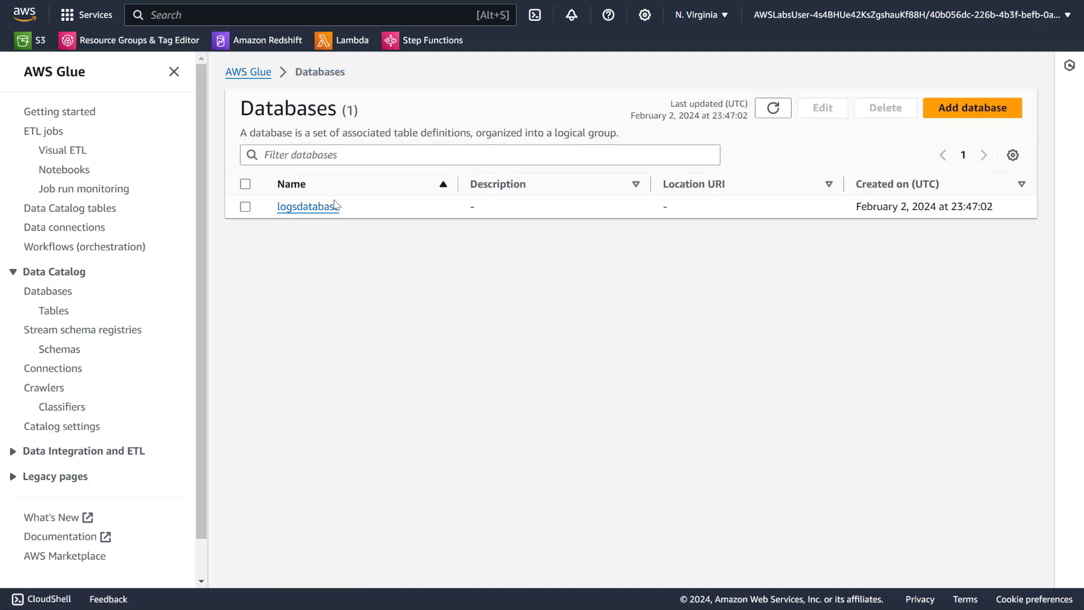
# View the properties and tables of logsdatabase, then return to the crawlers list.
pyautogui.click(245, 207)
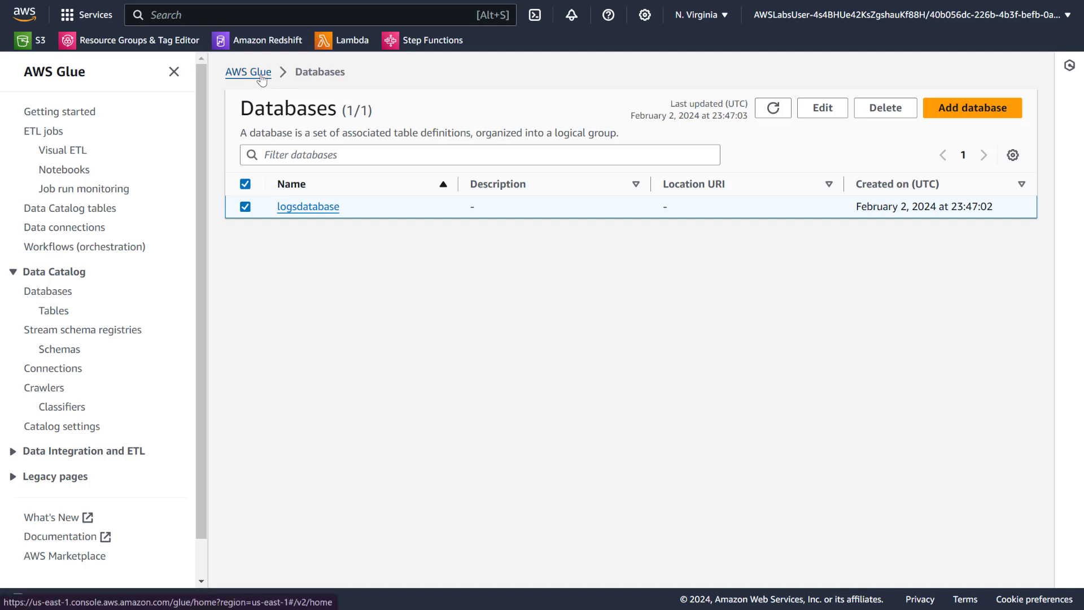
pyautogui.click(287, 204)
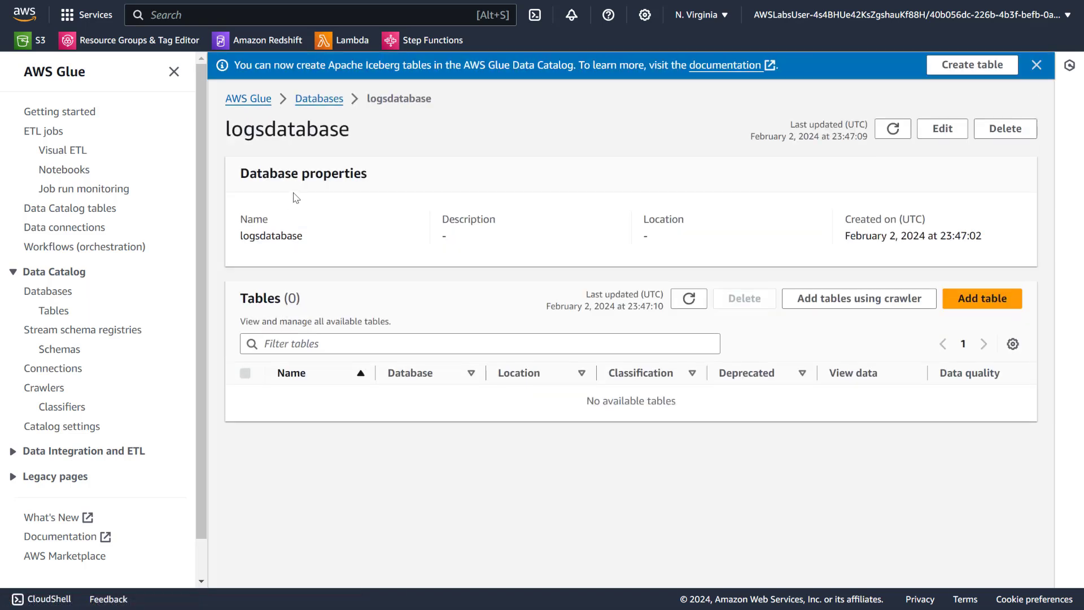
pyautogui.click(46, 387)
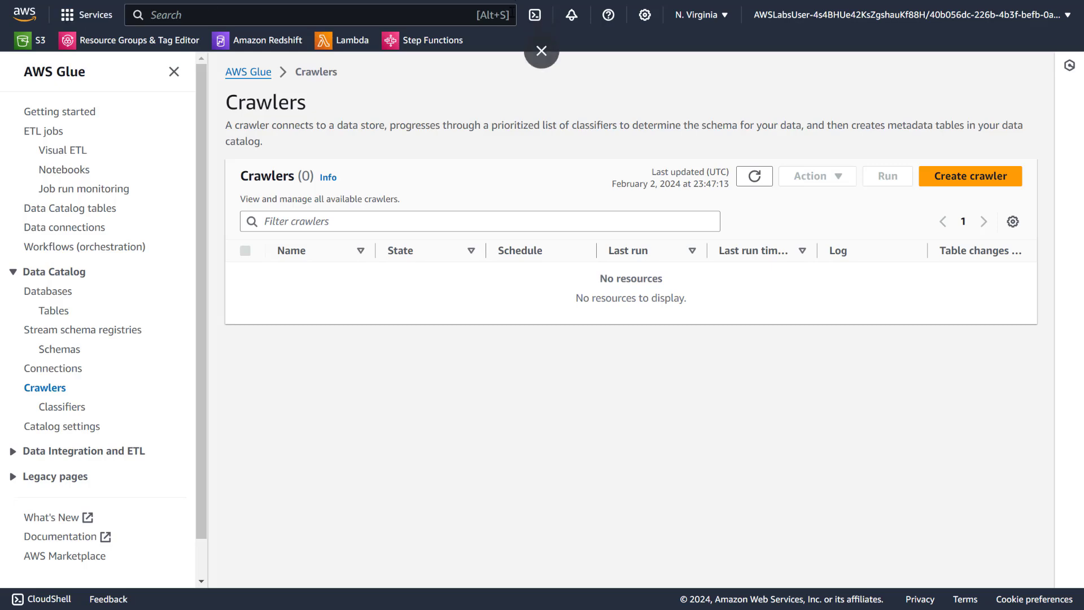
# Return to the crawler setup in full screen, choose logsdatabase as the target database and continue to the review.
pyautogui.click(534, 55)
pyautogui.click(541, 15)
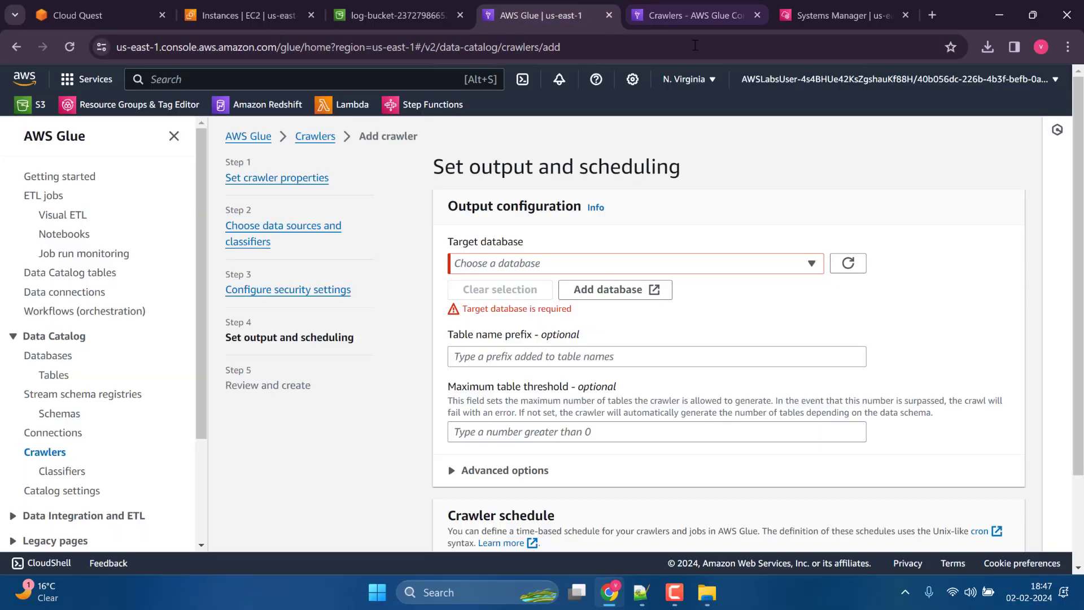
pyautogui.click(1067, 47)
pyautogui.click(1065, 335)
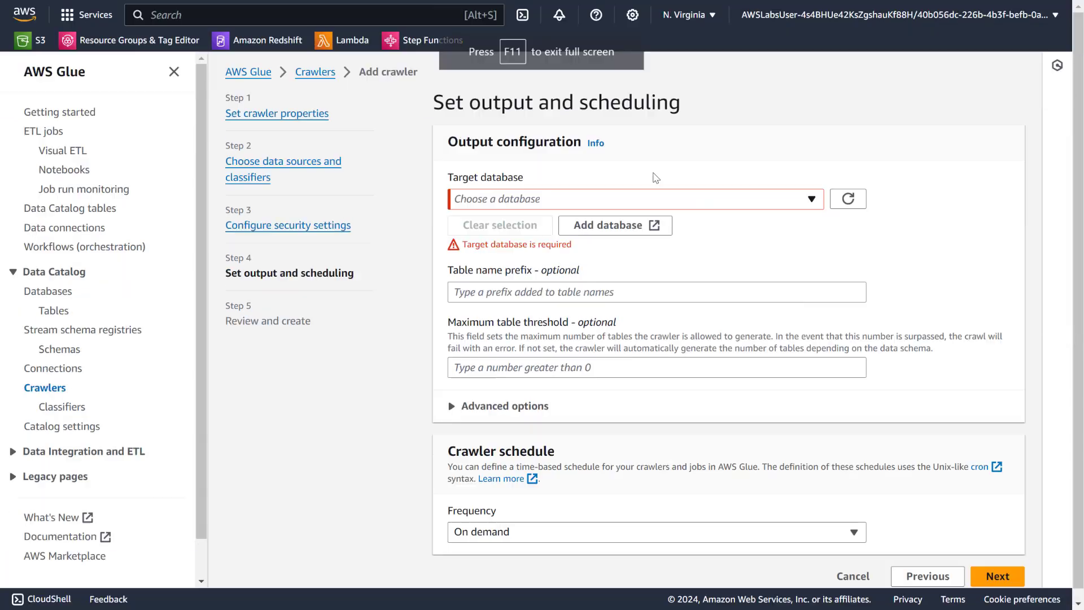
pyautogui.click(856, 201)
pyautogui.click(805, 202)
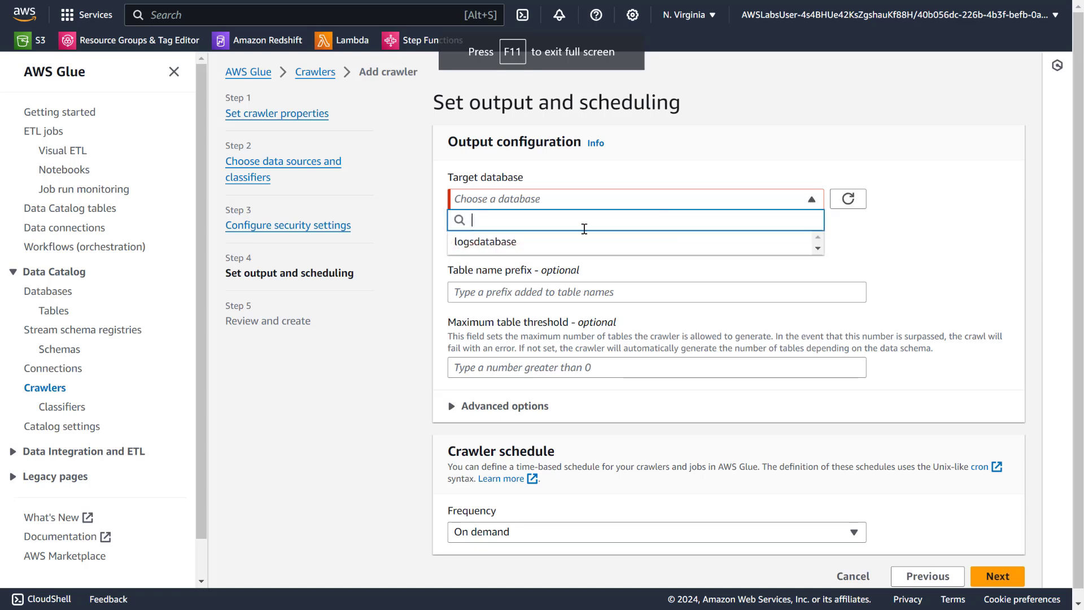
pyautogui.click(558, 243)
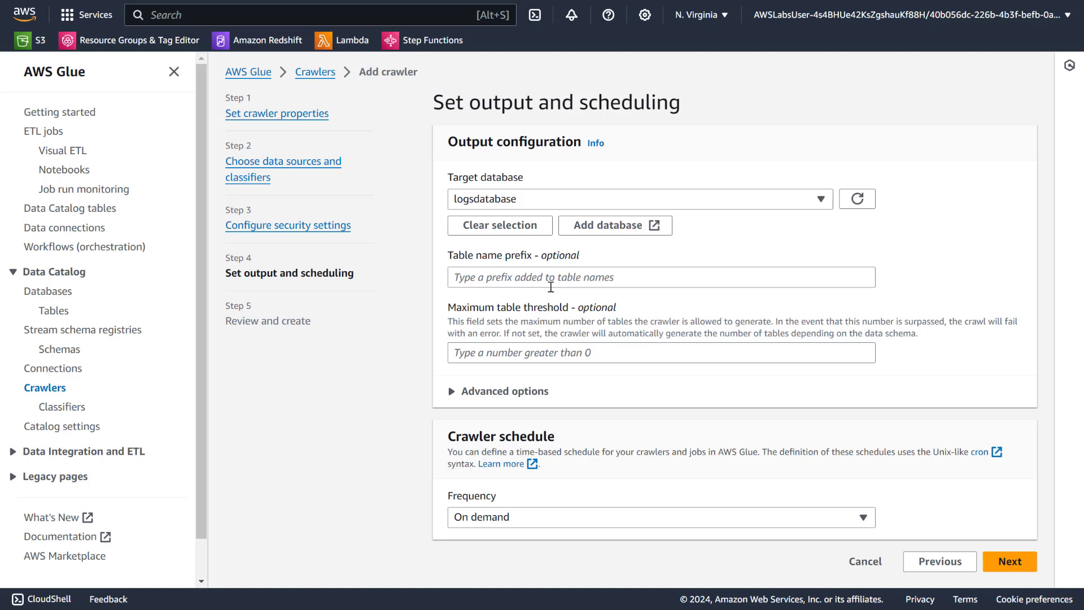
pyautogui.click(604, 277)
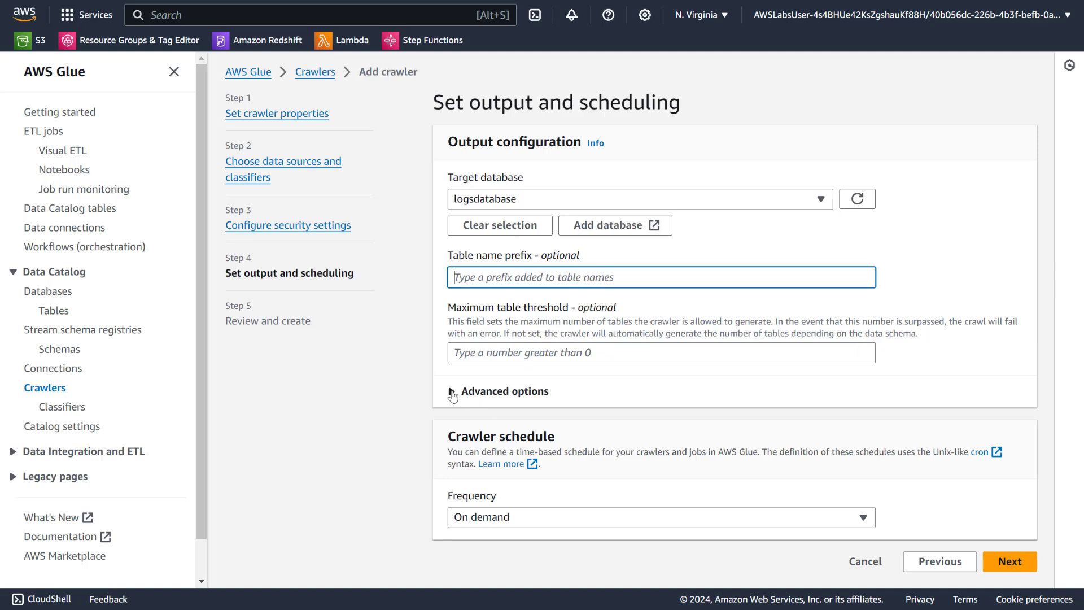
pyautogui.click(1003, 561)
# Review the logcrawler settings, create the crawler and refresh its details.
pyautogui.scroll(-2, 999, 508)
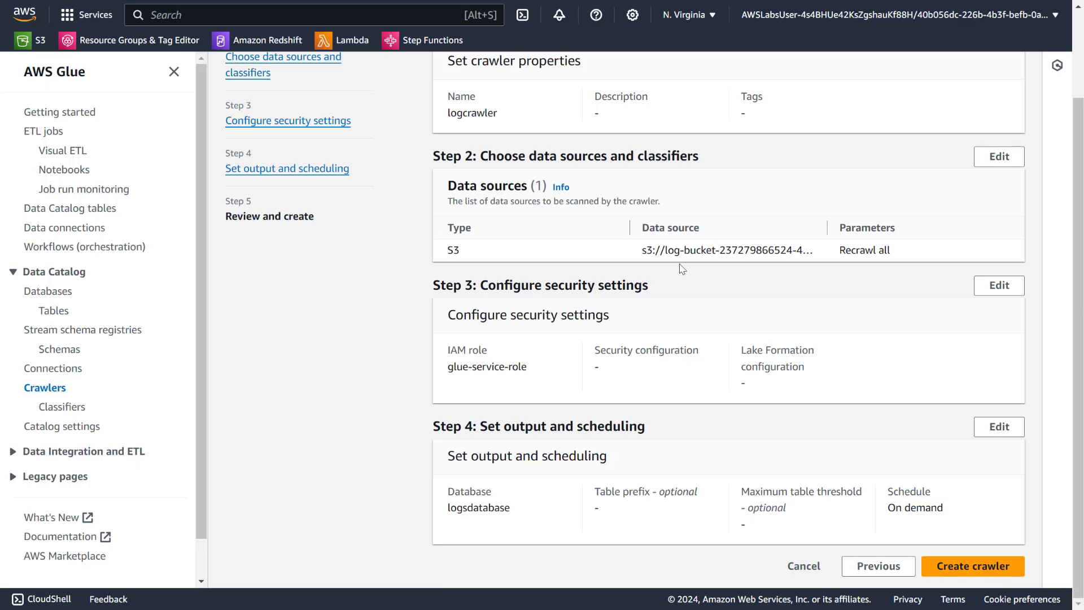
pyautogui.scroll(2, 682, 280)
pyautogui.scroll(-2, 779, 498)
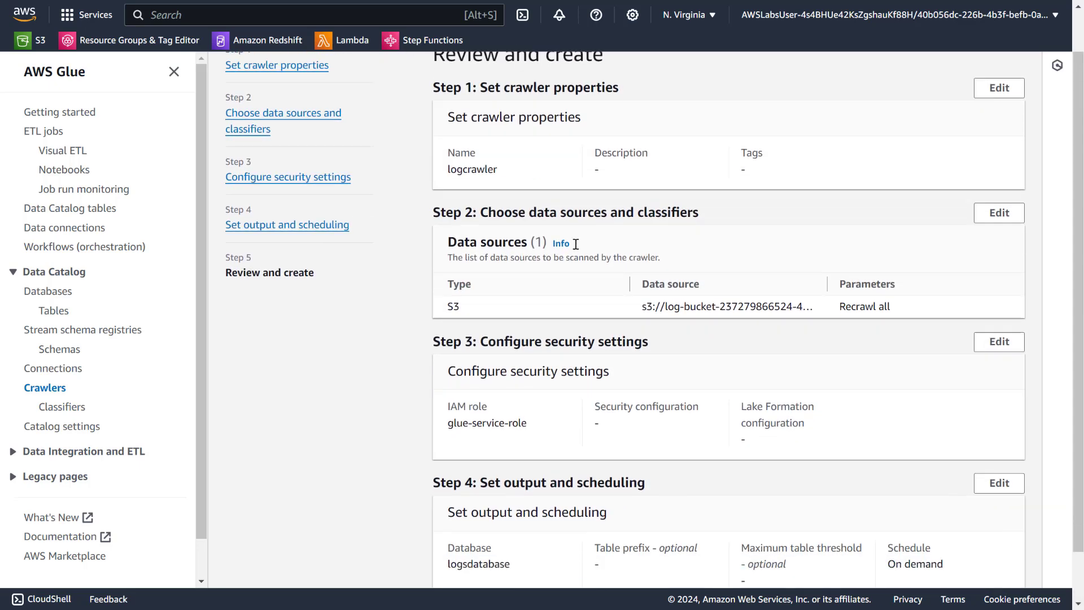
pyautogui.click(966, 572)
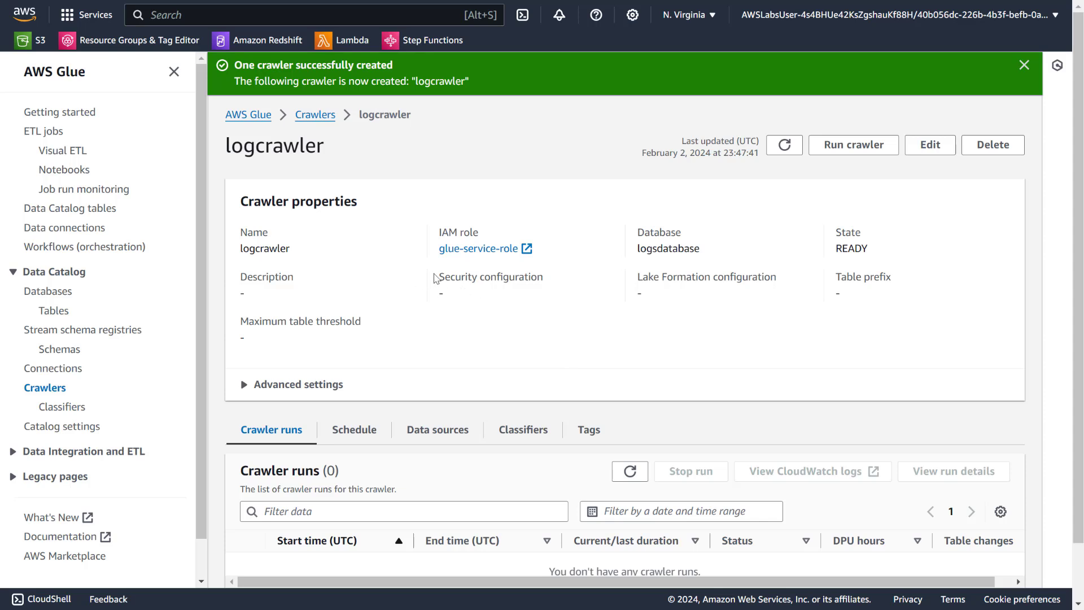
pyautogui.click(785, 145)
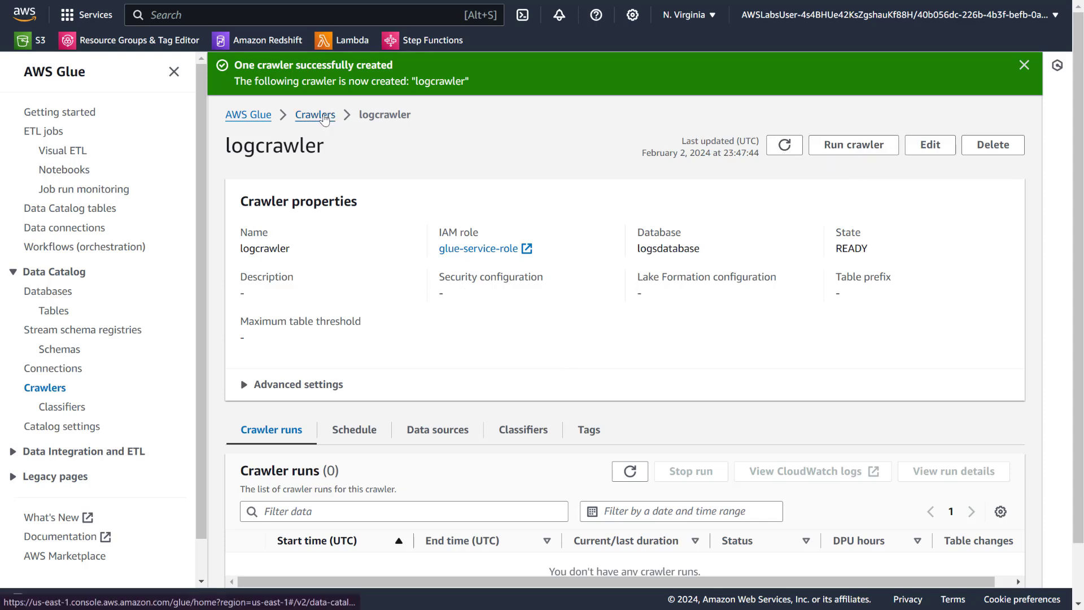
# Run logcrawler from the refreshed crawlers list.
pyautogui.click(324, 115)
pyautogui.click(755, 220)
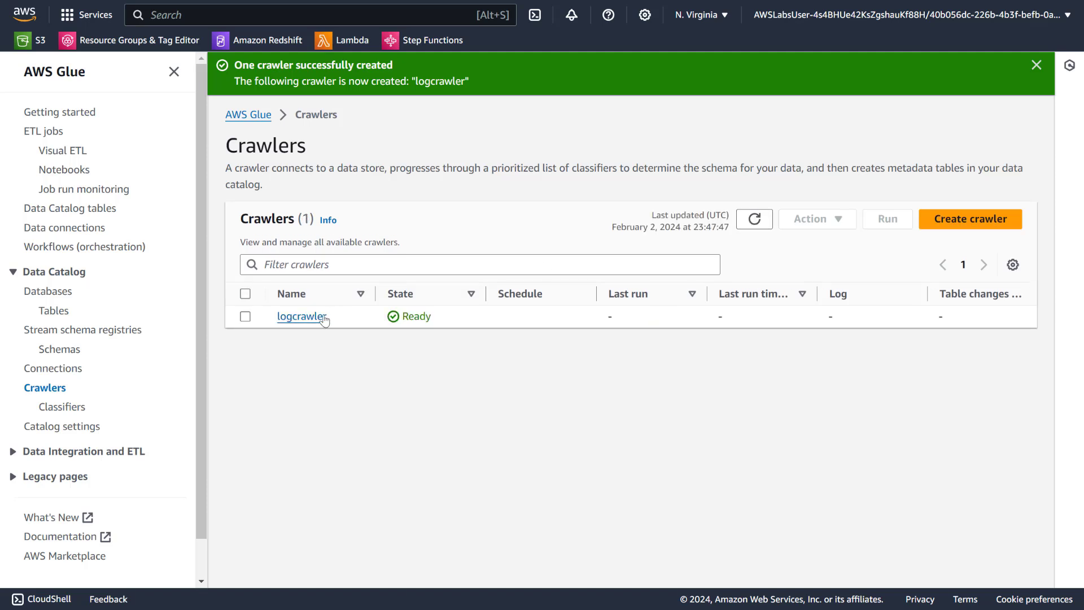
pyautogui.click(245, 317)
pyautogui.click(888, 221)
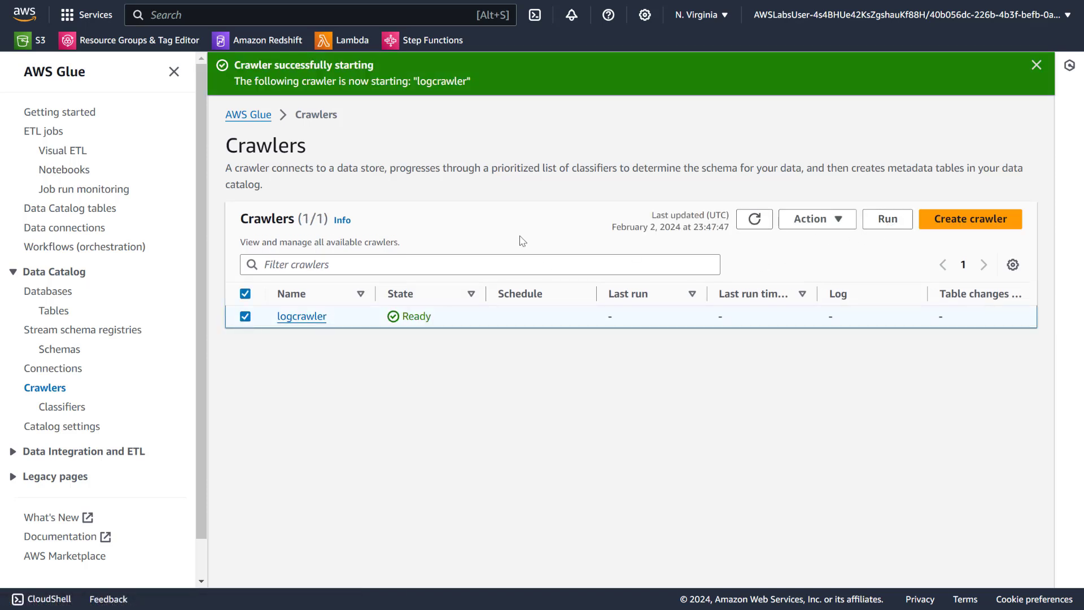
# View logcrawler's details and refresh its crawler runs to check the run status.
pyautogui.click(304, 317)
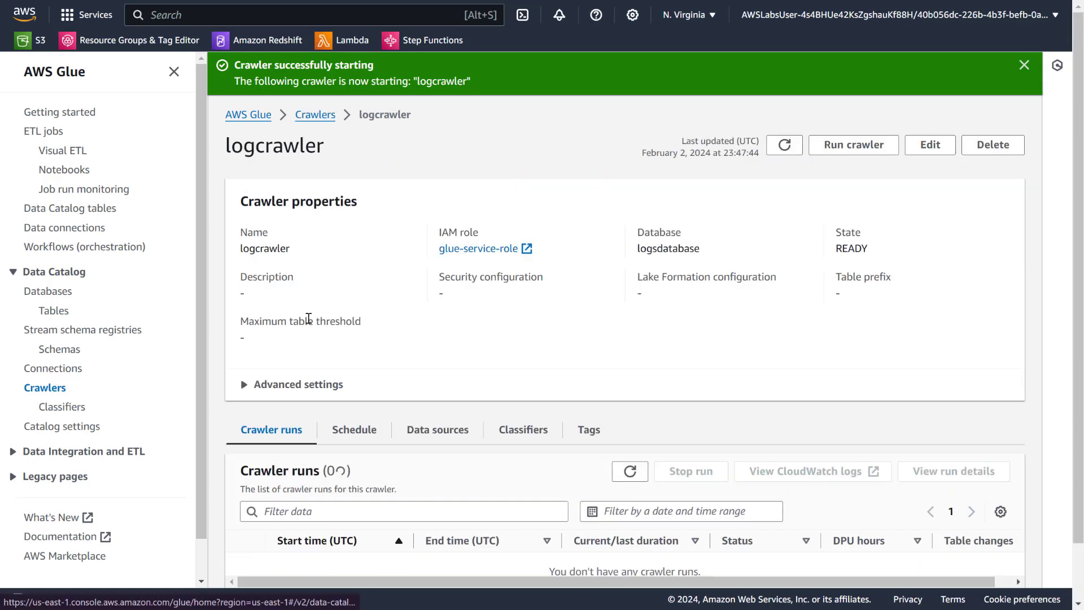
pyautogui.scroll(-1, 395, 396)
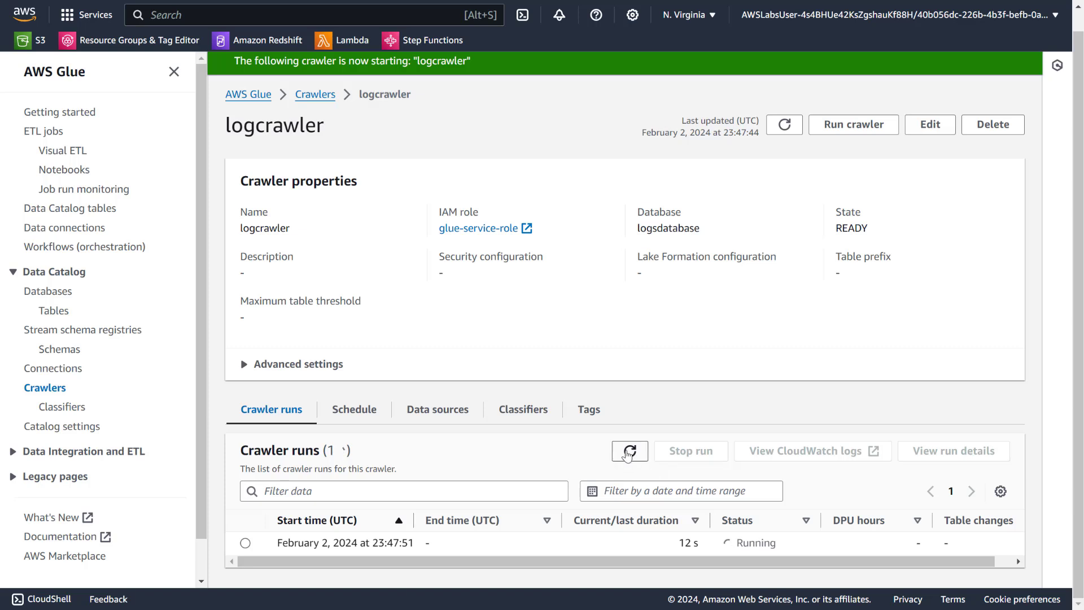
pyautogui.click(630, 451)
# Check the refreshed Data Catalog tables for a table generated by the crawler.
pyautogui.click(51, 292)
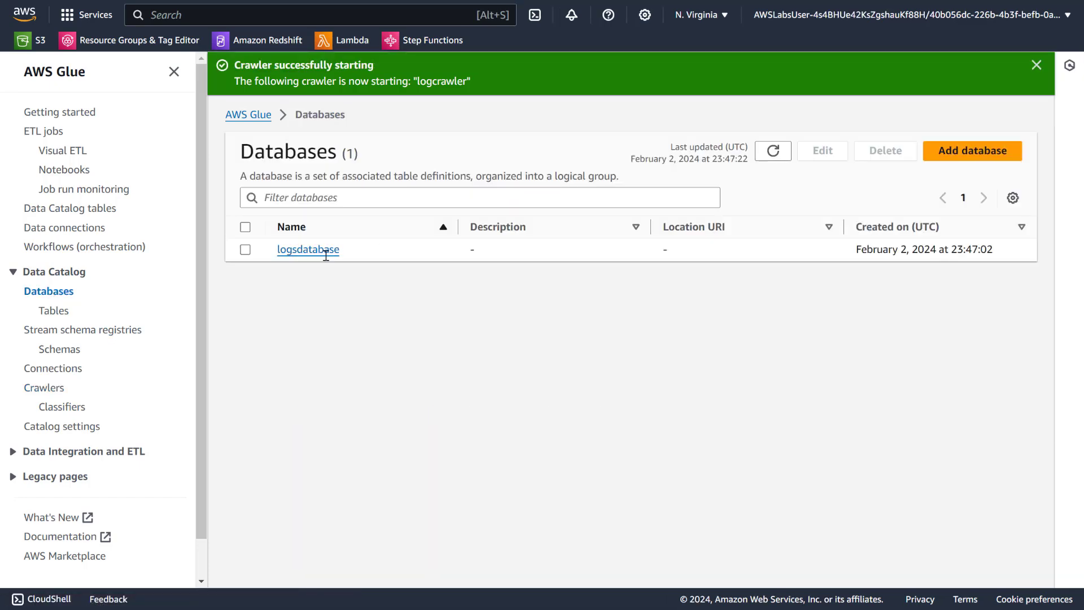
pyautogui.click(63, 315)
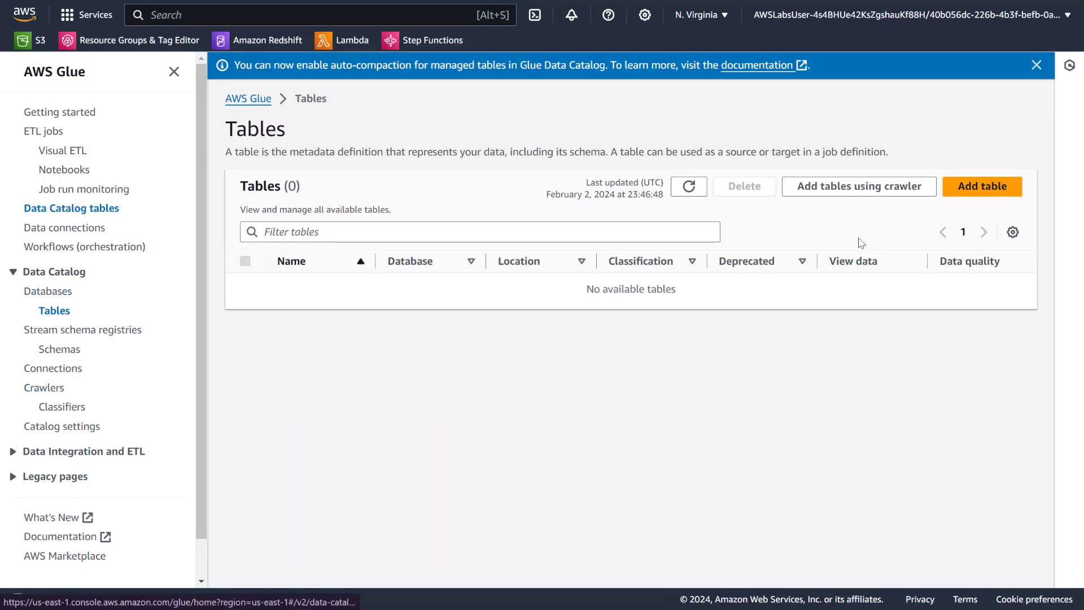
pyautogui.click(690, 186)
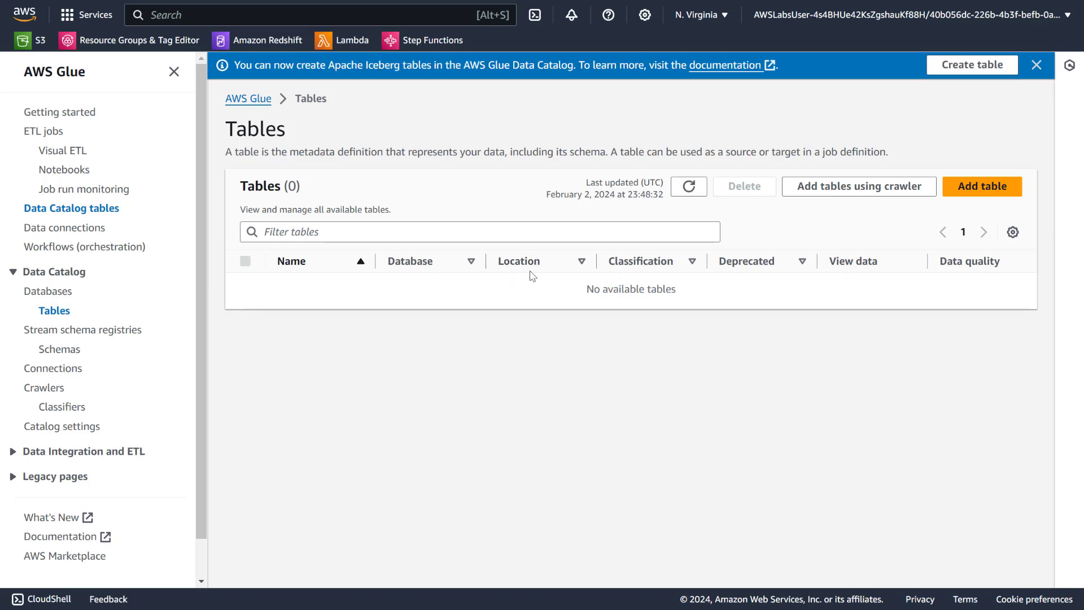
# Go back to logcrawler's details and check whether its crawler run has finished.
pyautogui.click(56, 390)
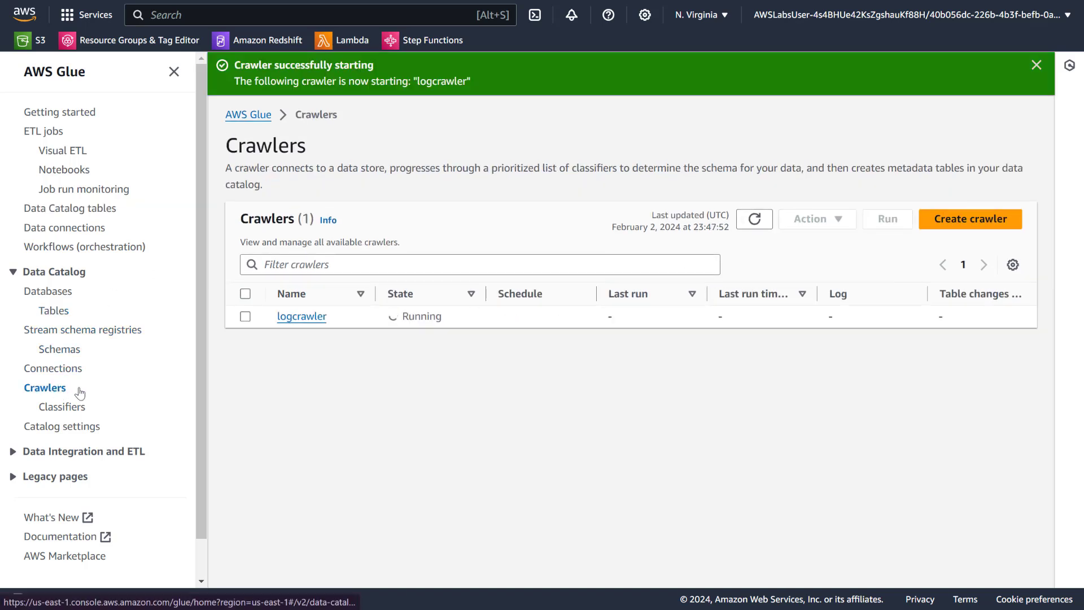
pyautogui.click(288, 318)
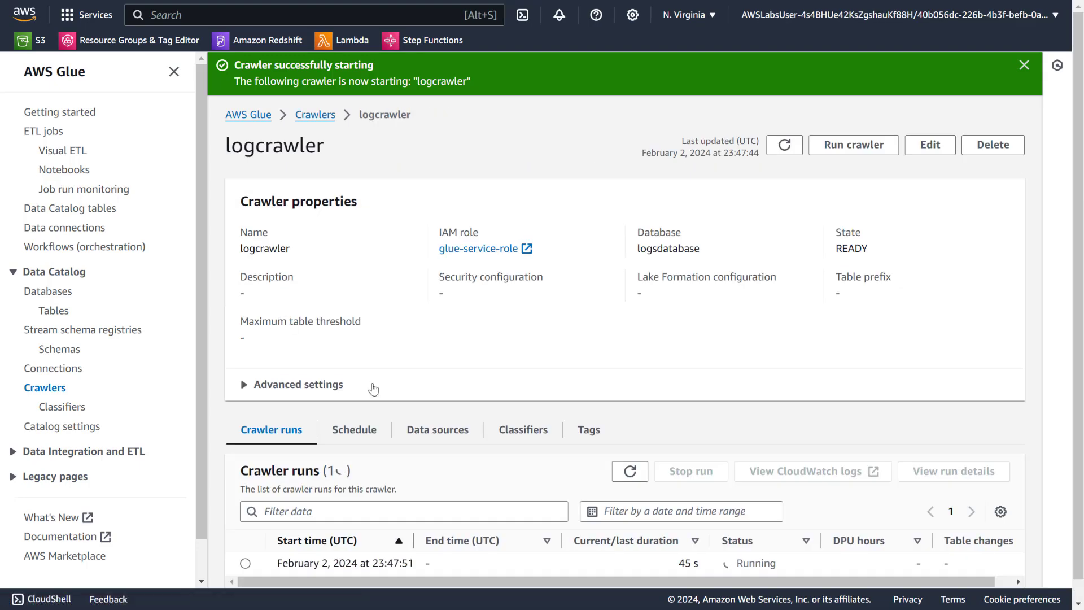
pyautogui.scroll(-1, 373, 389)
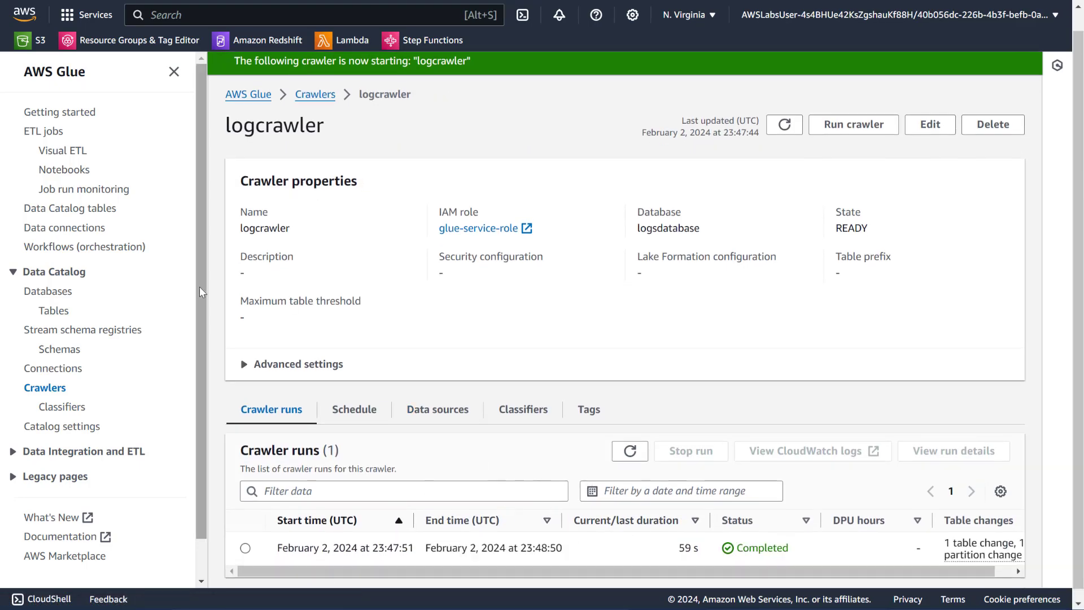
# Refresh the Data Catalog tables, view the logs table's details and dismiss the crawler notifications.
pyautogui.click(60, 295)
pyautogui.click(54, 312)
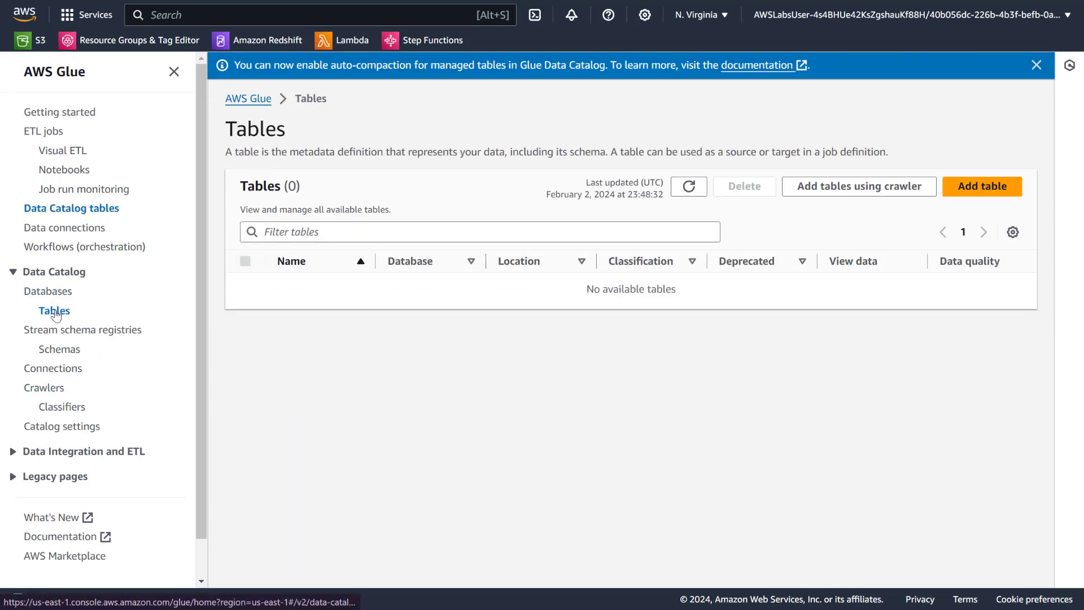
pyautogui.click(683, 187)
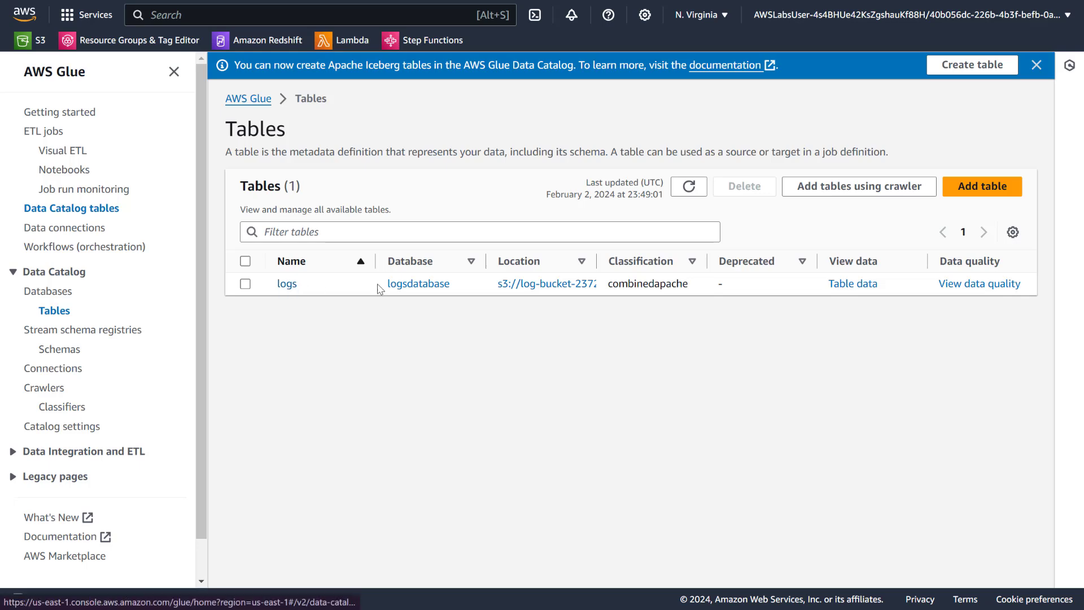
pyautogui.click(287, 284)
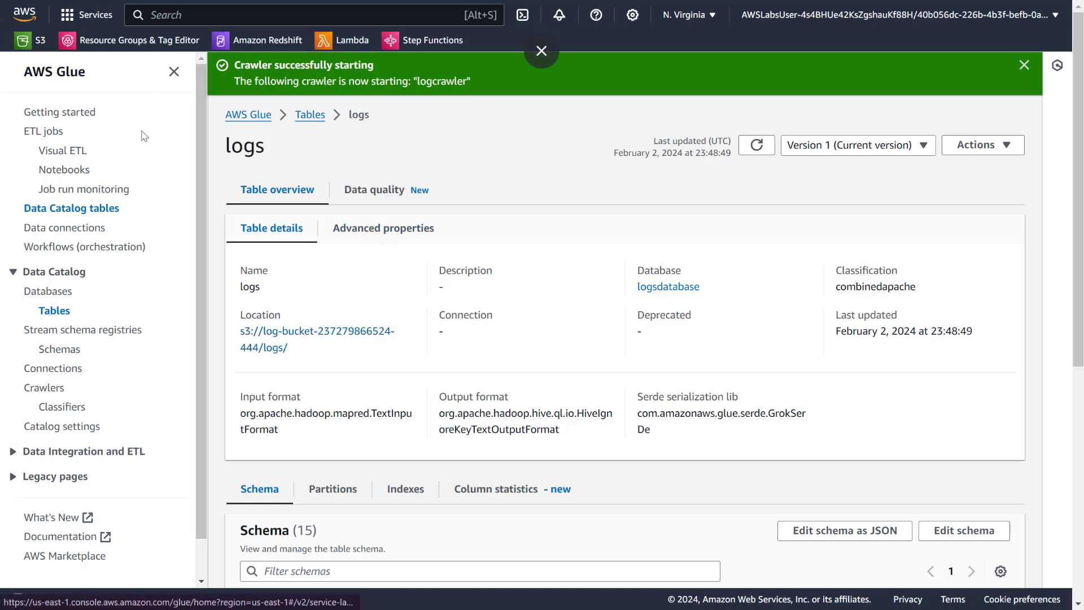
pyautogui.click(1025, 65)
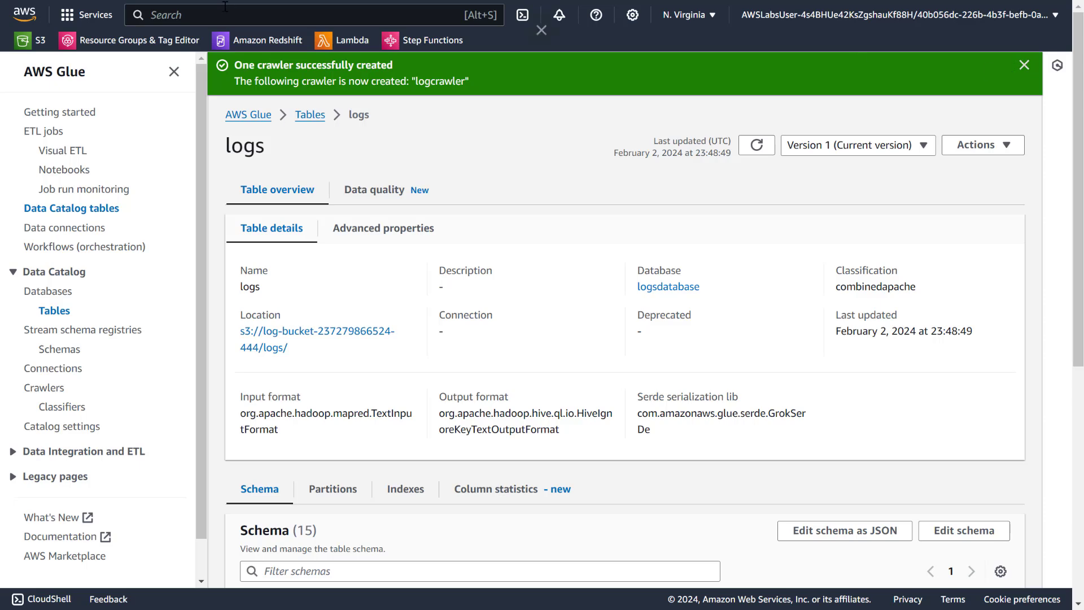
pyautogui.click(1024, 66)
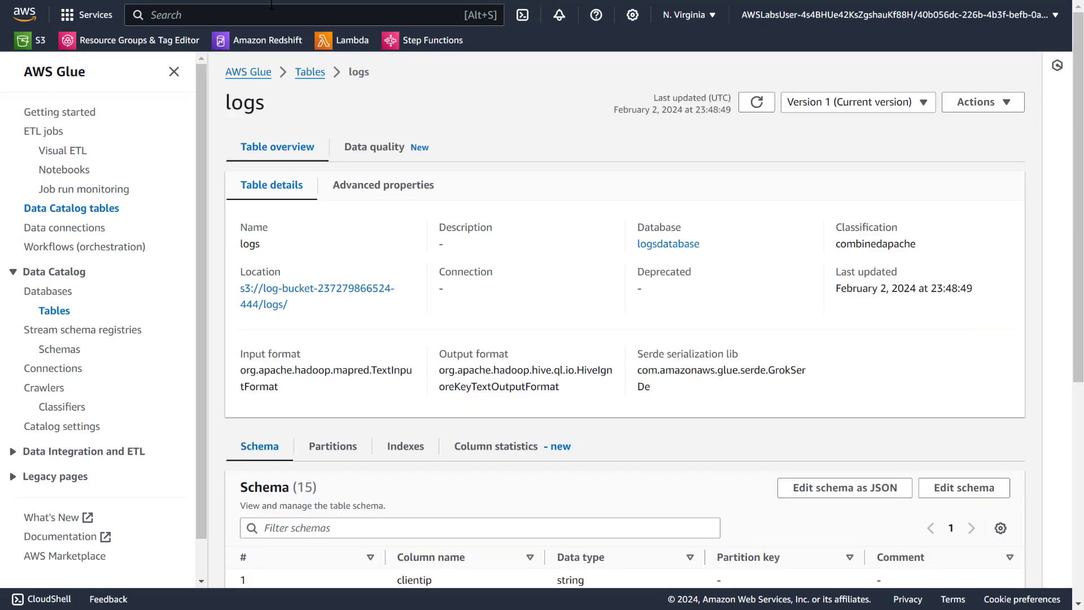
# Switch to the browser tab showing Glue crawlers, search the AWS services for athena and open Athena there.
pyautogui.click(541, 51)
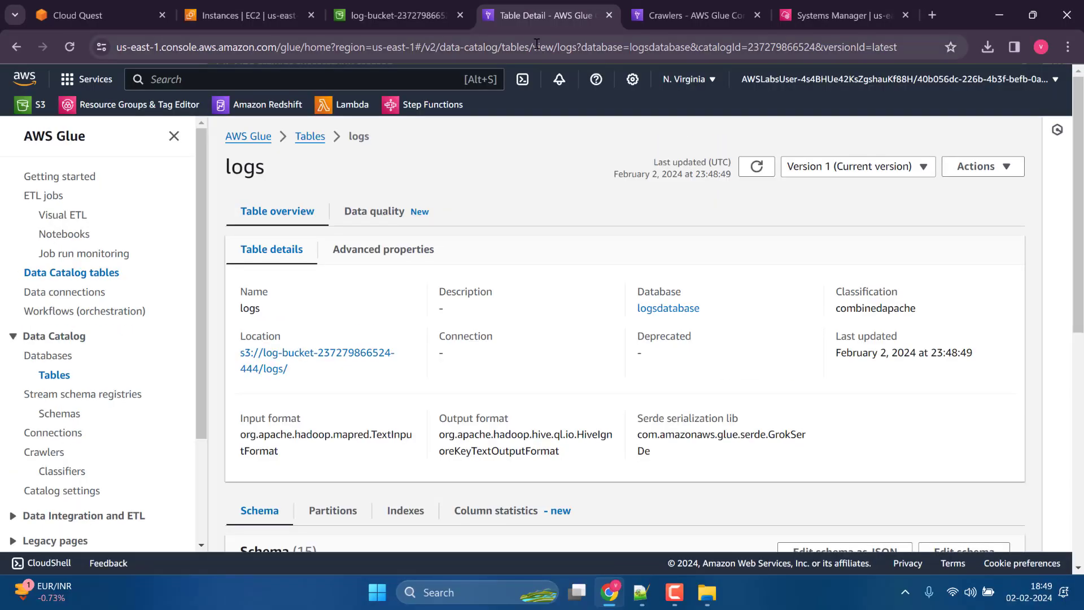
pyautogui.click(700, 15)
pyautogui.click(494, 48)
pyautogui.click(366, 77)
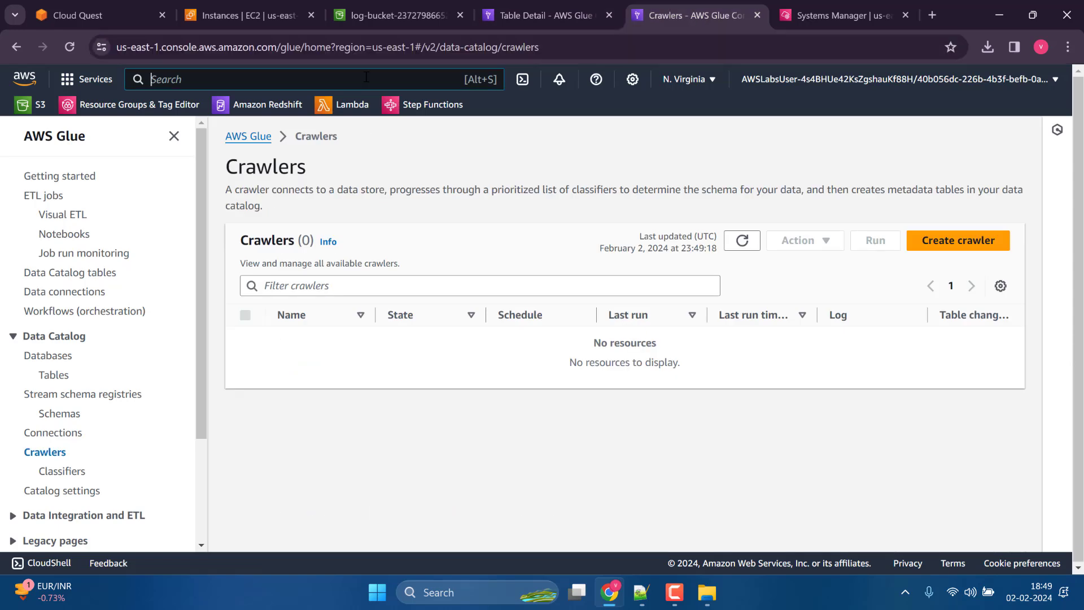
pyautogui.write('athena')
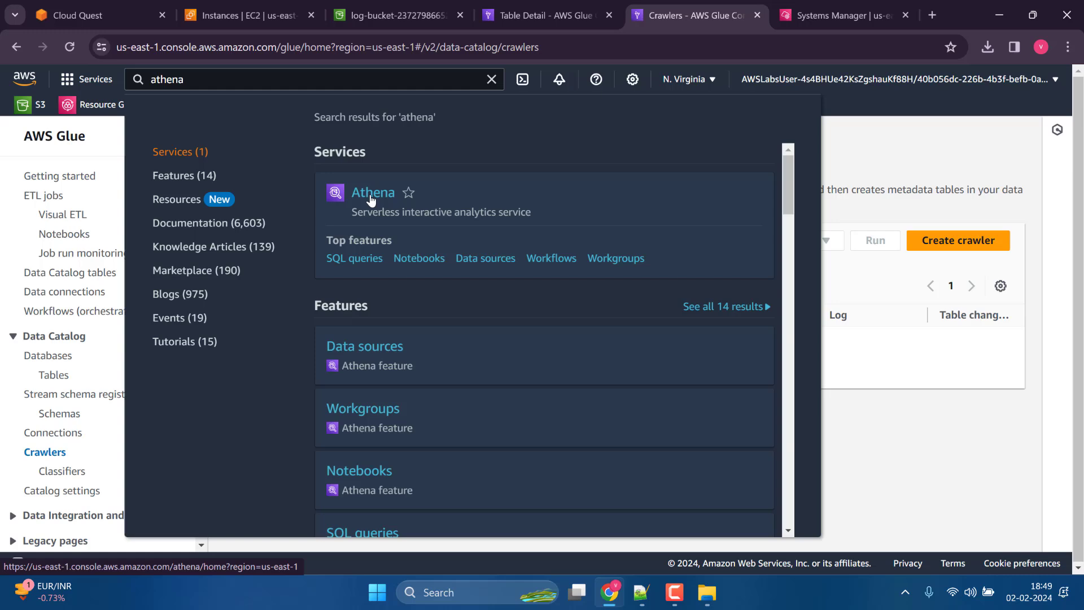
pyautogui.click(369, 191)
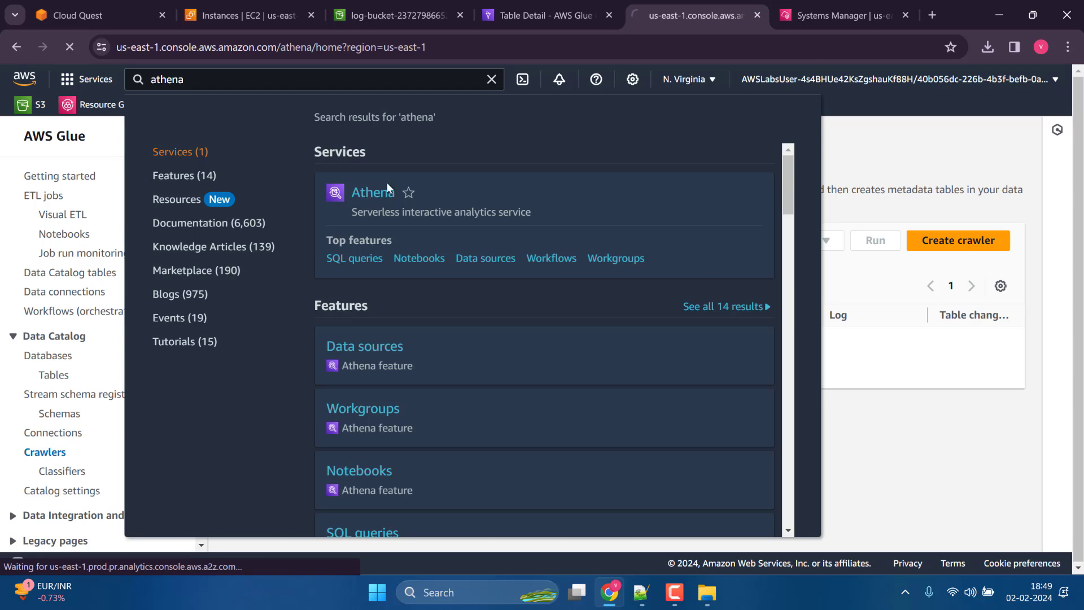
# Show the browser in full screen, launch the Athena query editor with Trino SQL and dismiss the cost-based optimizer notice.
pyautogui.click(1070, 47)
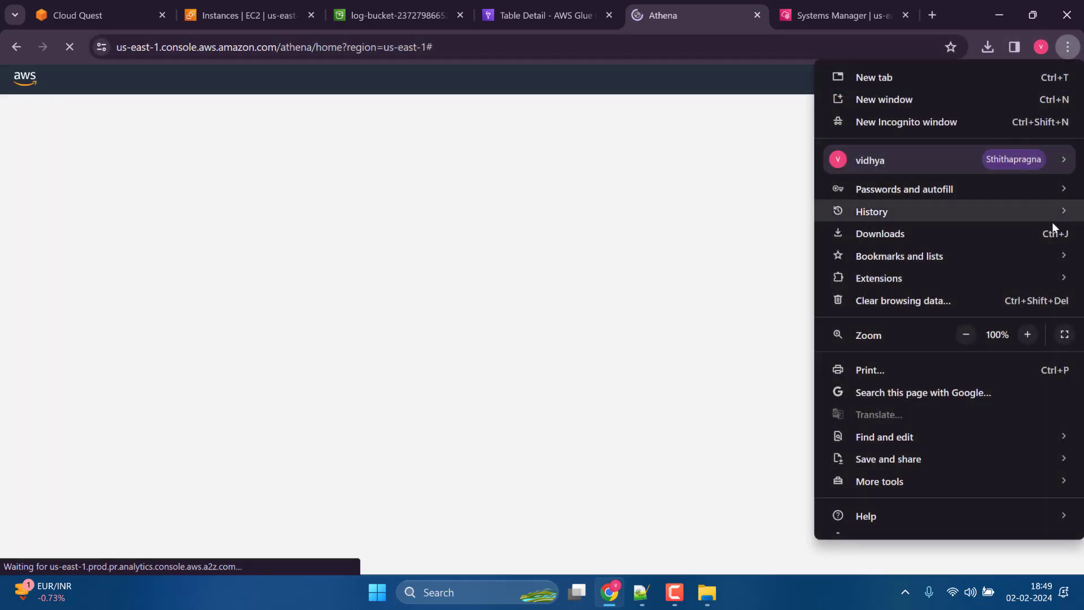
pyautogui.click(1064, 335)
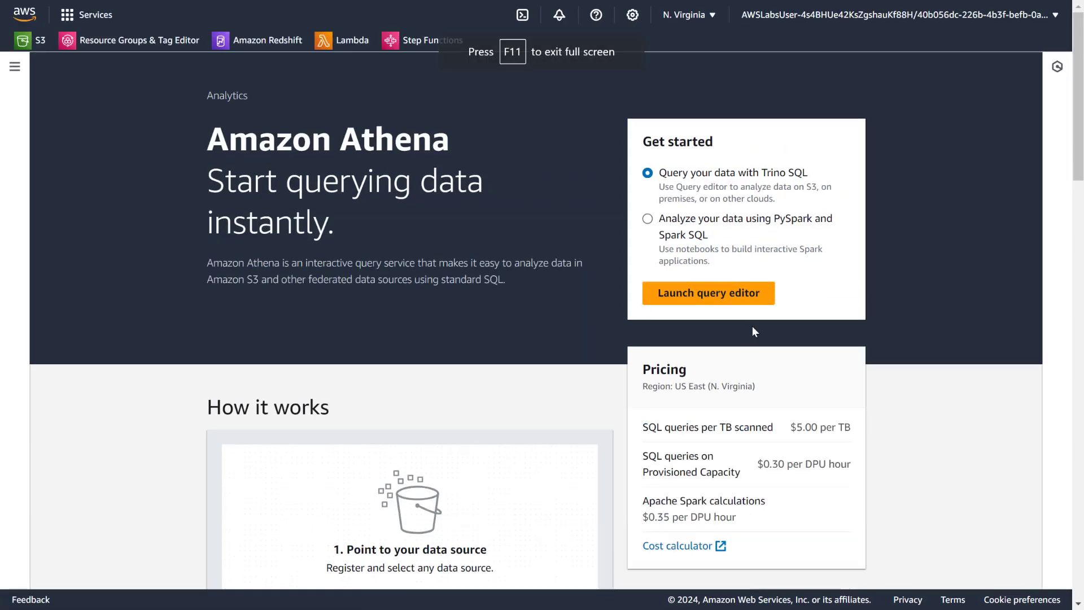
pyautogui.click(707, 294)
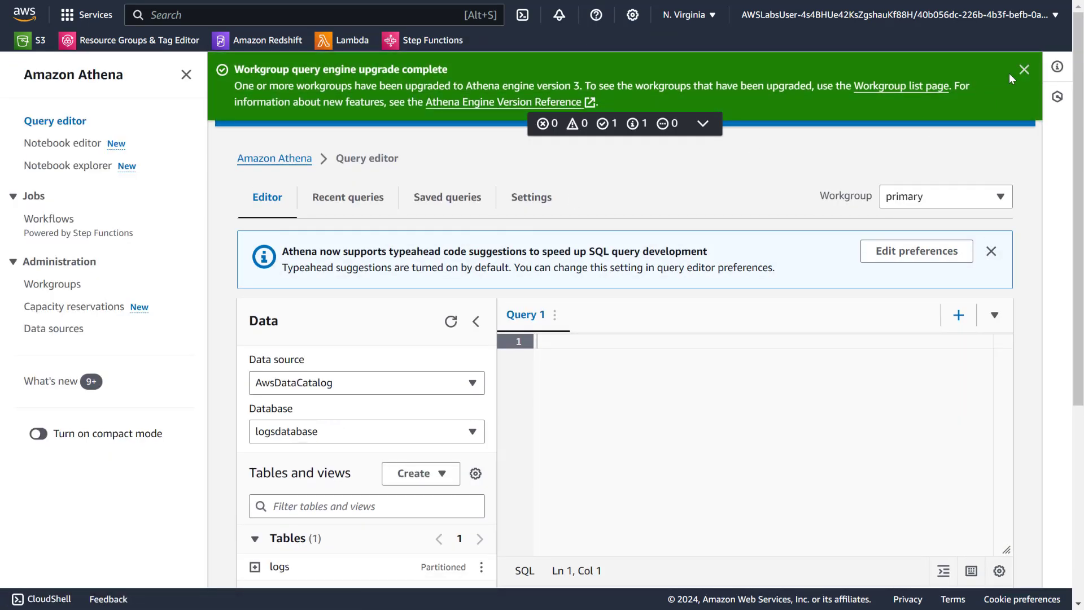
pyautogui.click(1023, 70)
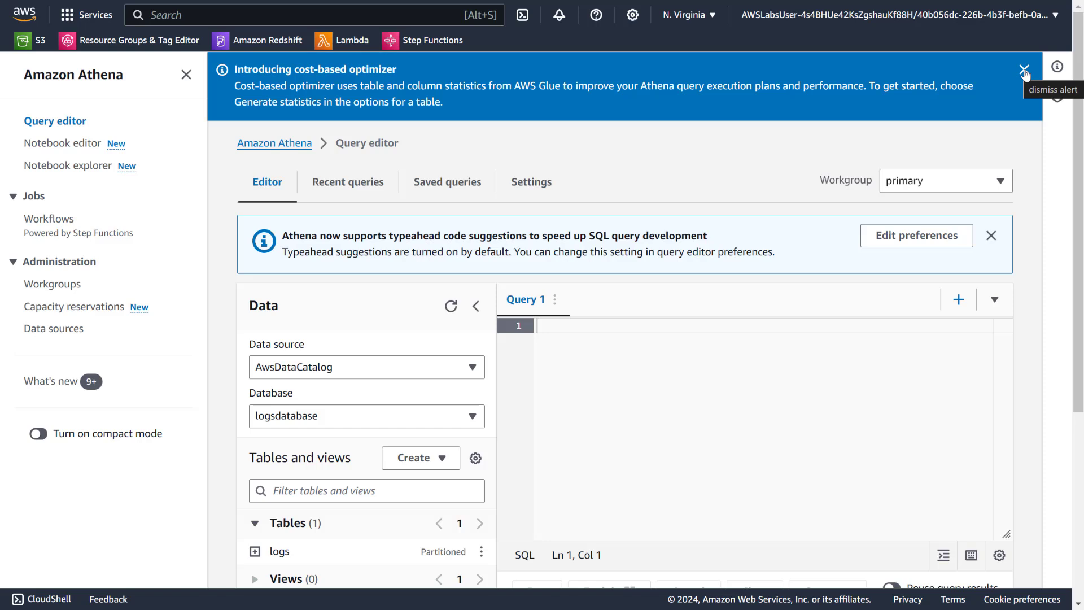
pyautogui.click(1024, 70)
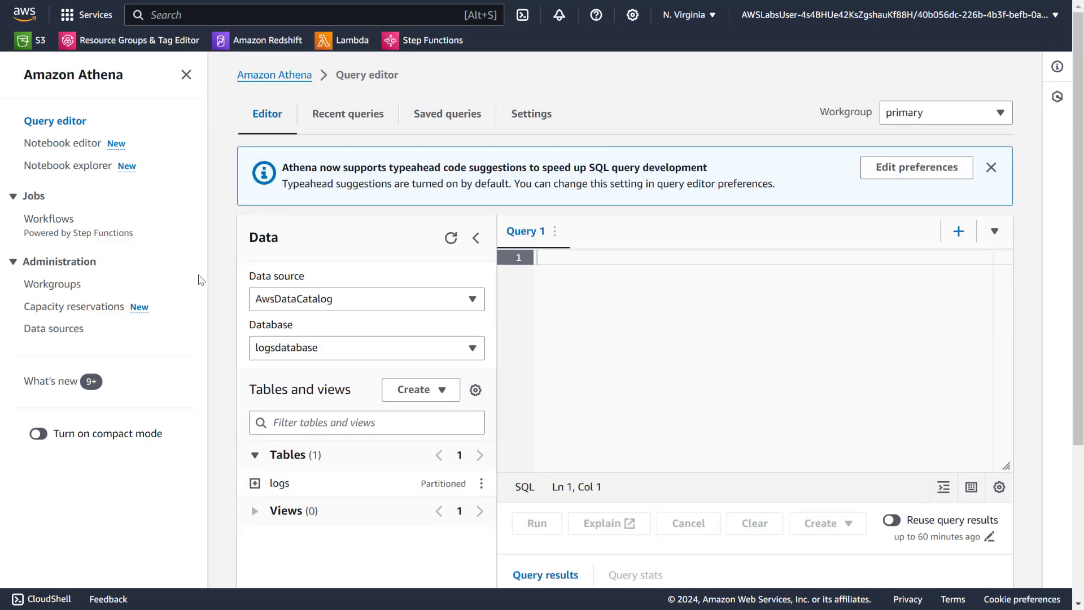
# Check the selected logsdatabase database and look through the columns of its logs table.
pyautogui.scroll(-4, 229, 273)
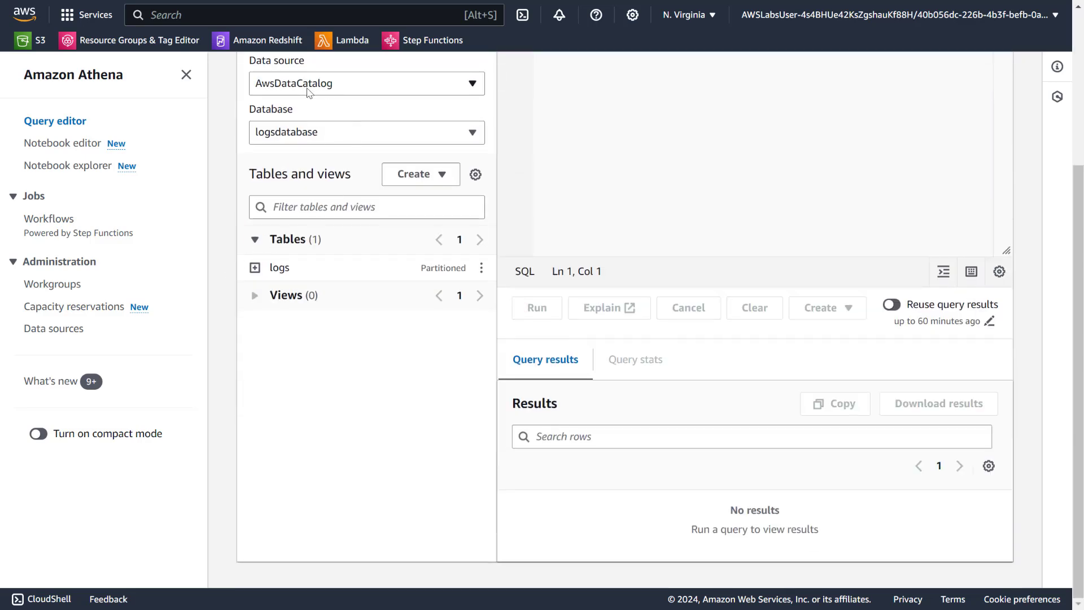
pyautogui.click(297, 137)
pyautogui.click(326, 136)
pyautogui.click(274, 269)
pyautogui.scroll(-3, 310, 285)
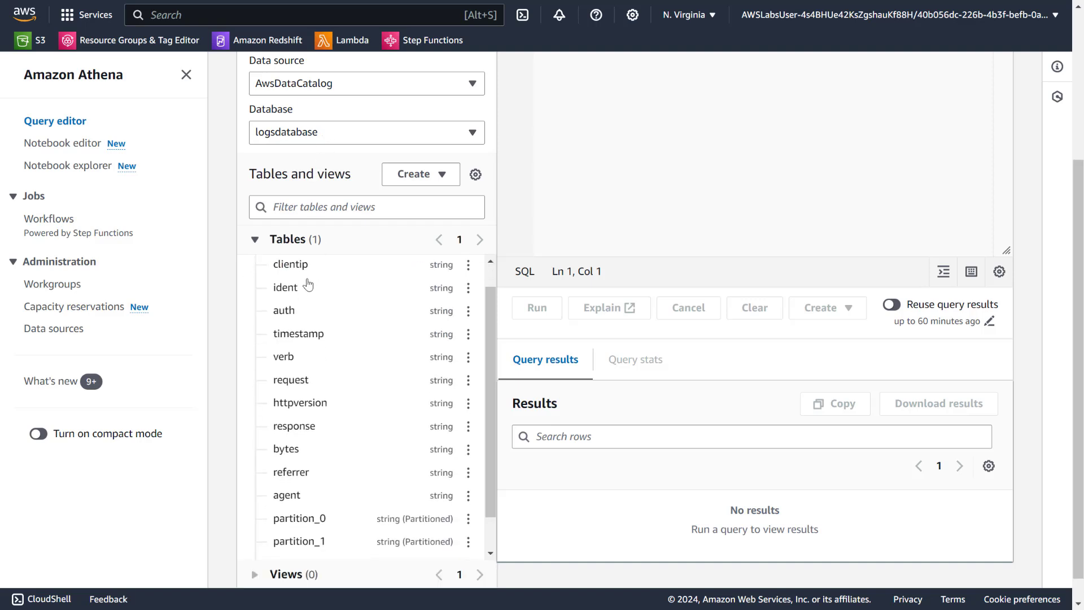
pyautogui.scroll(5, 351, 367)
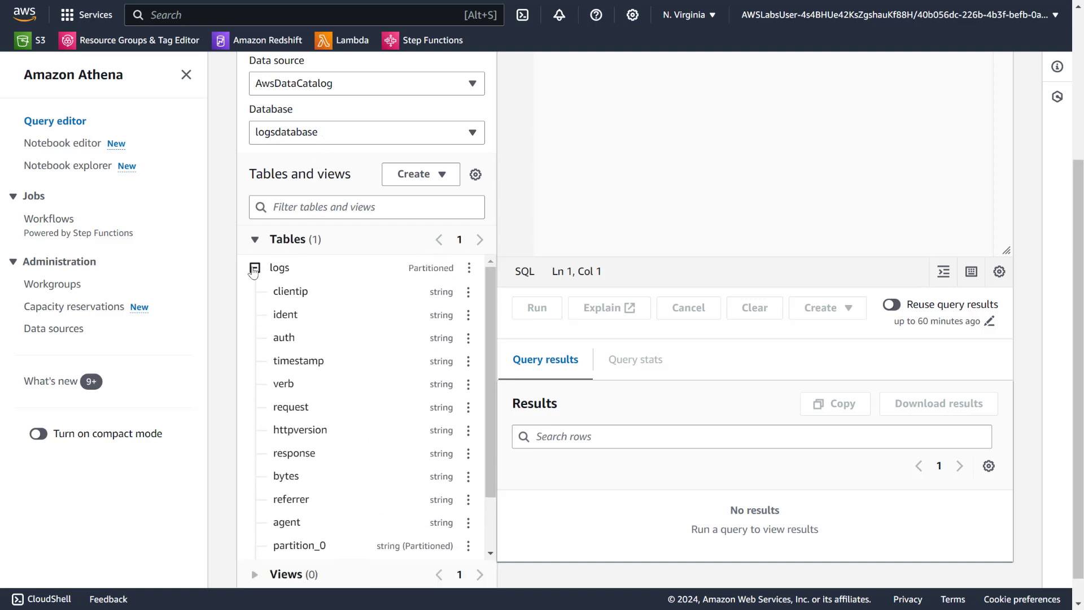
pyautogui.click(395, 276)
# Preview the logs table with a SELECT * query limited to 10 rows and look over the results.
pyautogui.click(480, 270)
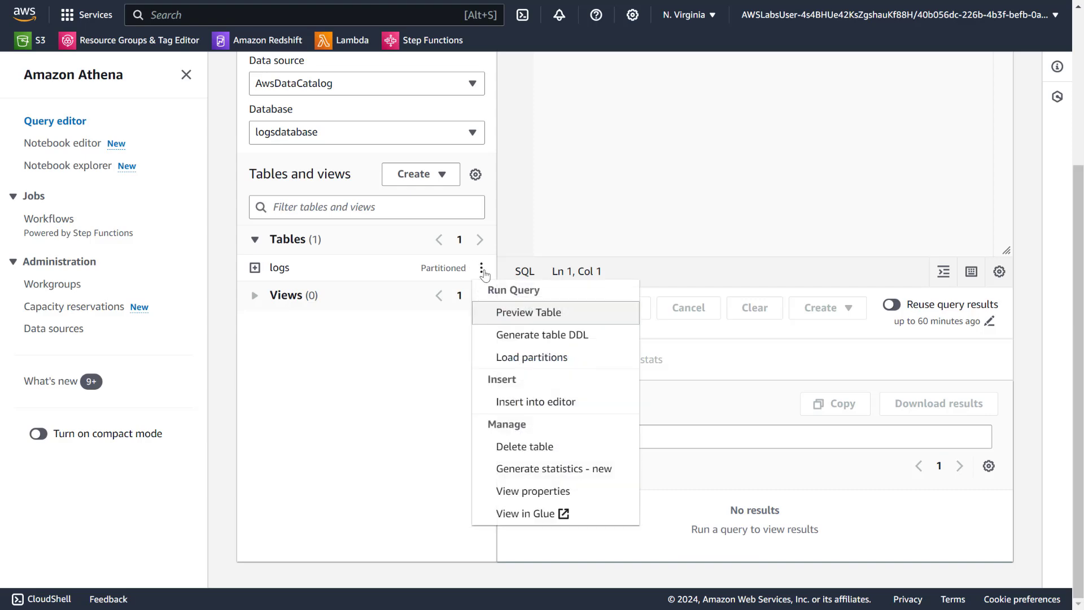
pyautogui.click(523, 310)
pyautogui.scroll(4, 534, 252)
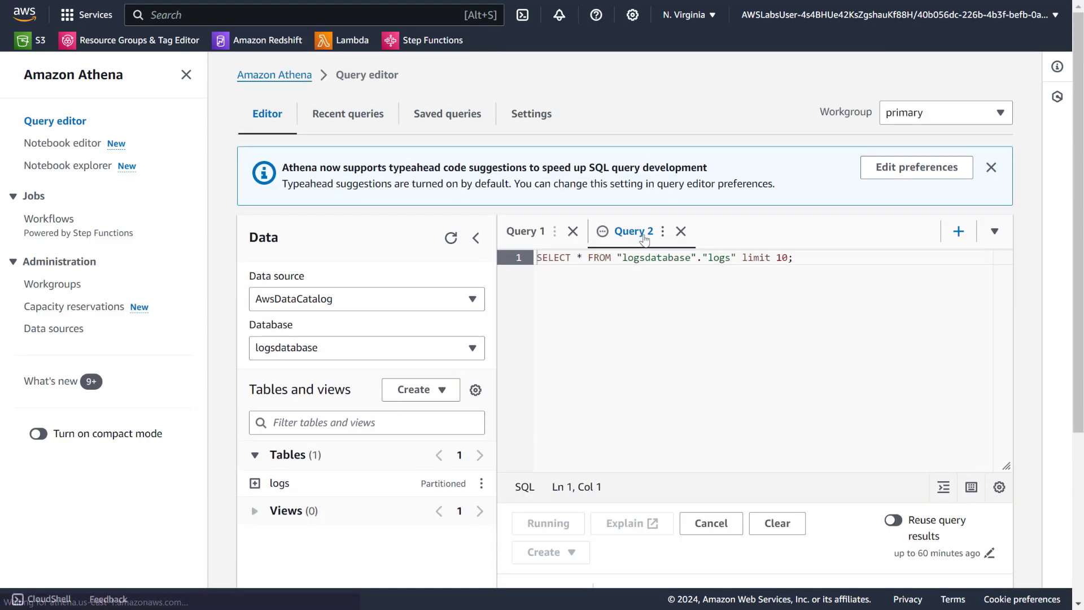
pyautogui.scroll(-7, 670, 469)
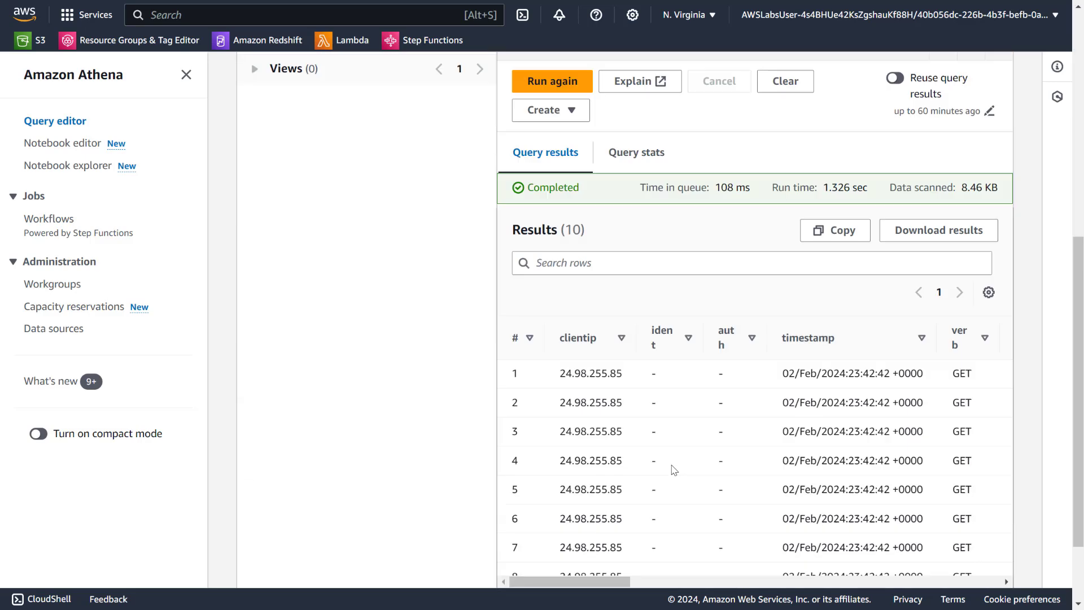
pyautogui.scroll(1, 815, 427)
pyautogui.scroll(5, 815, 427)
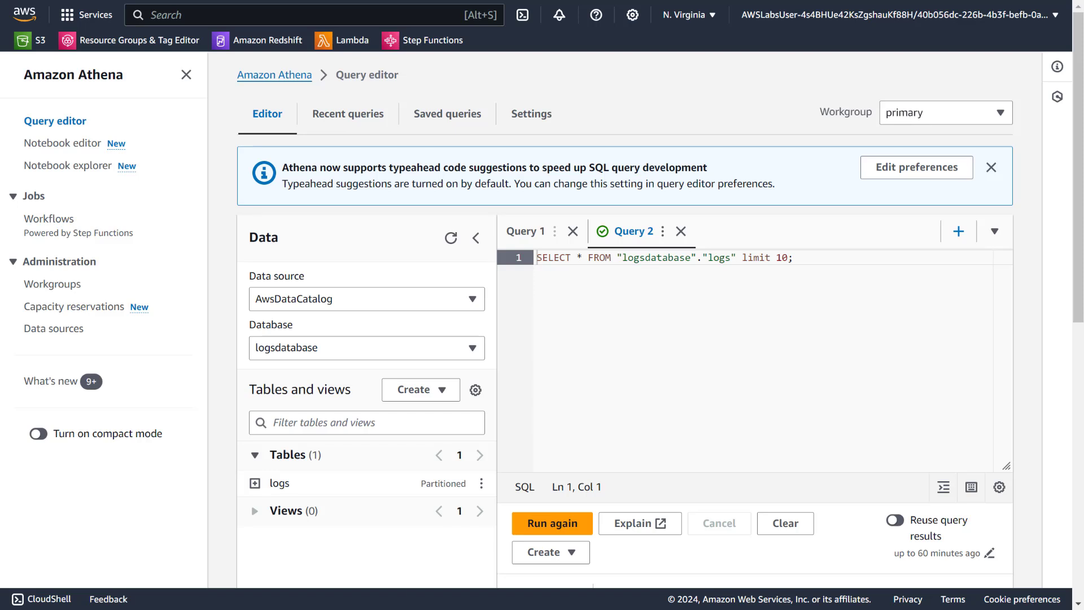
# Replace the asterisk in the preview query with COUNT(clientip), run the query and review its result.
pyautogui.moveTo(578, 256); pyautogui.dragTo(582, 256)
pyautogui.write('COUNT(clientip)')
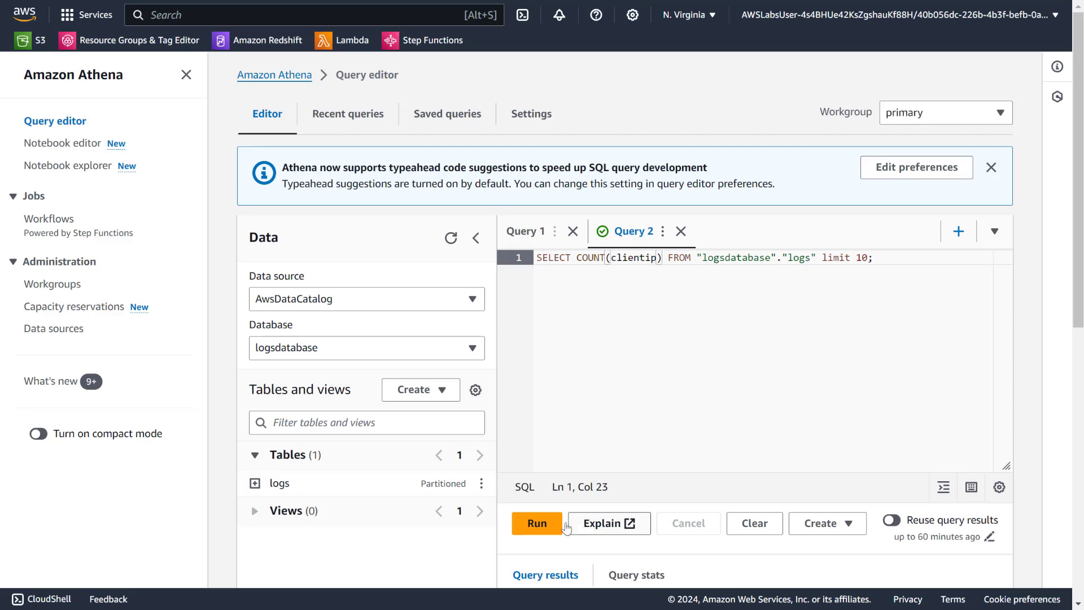
pyautogui.click(537, 523)
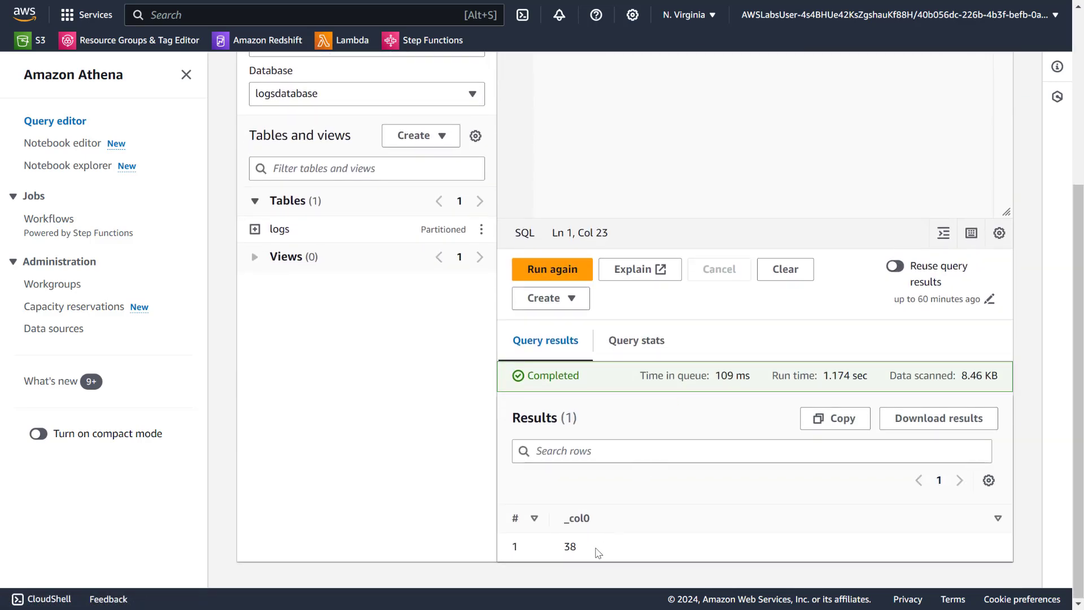
pyautogui.moveTo(584, 554); pyautogui.dragTo(559, 552)
pyautogui.scroll(5, 633, 502)
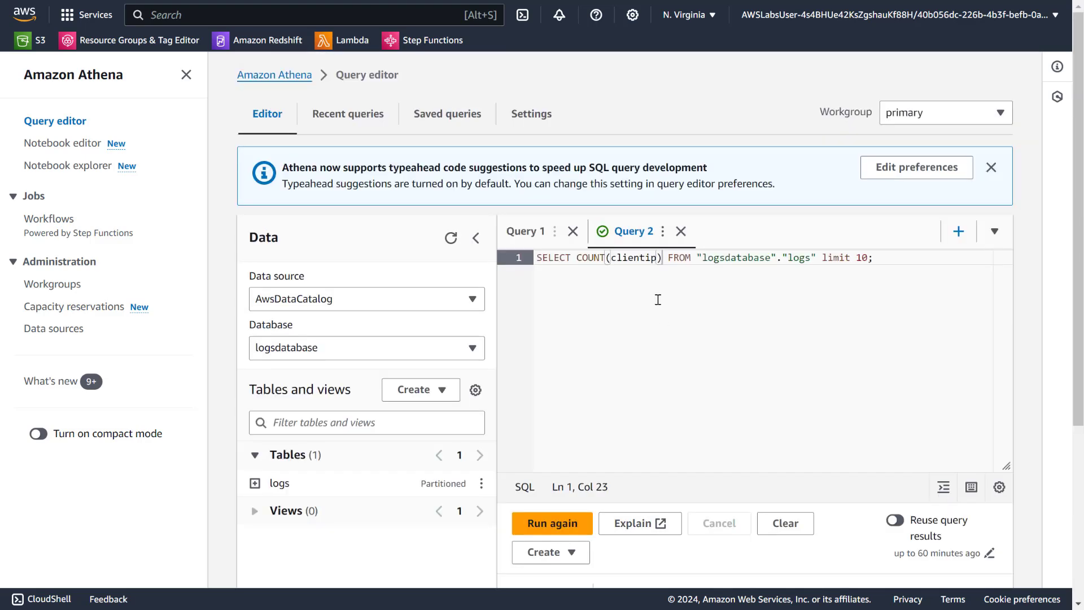
pyautogui.scroll(-5, 676, 310)
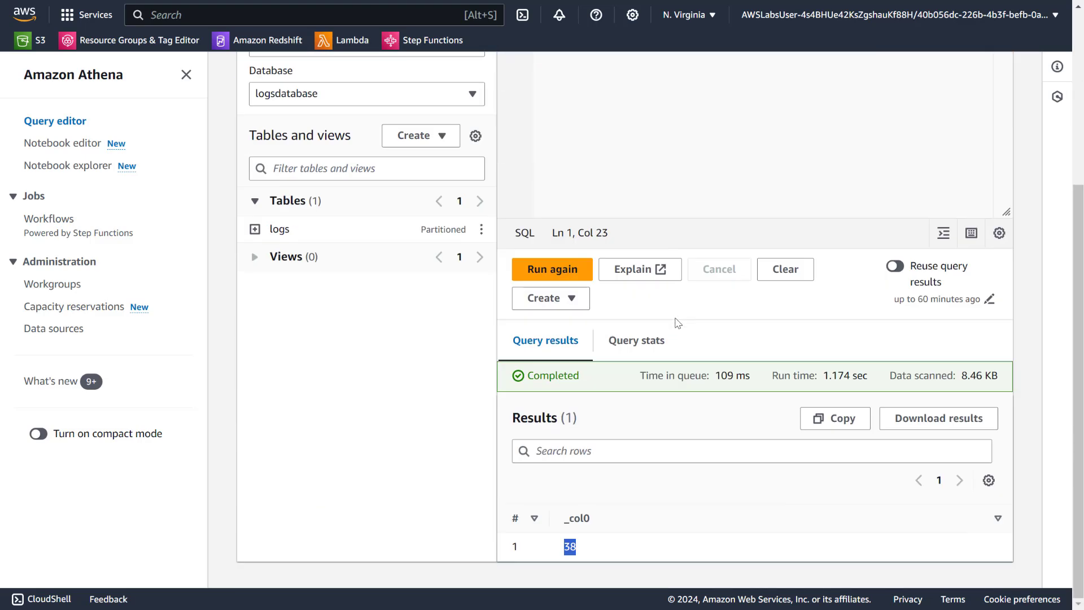
pyautogui.scroll(5, 678, 322)
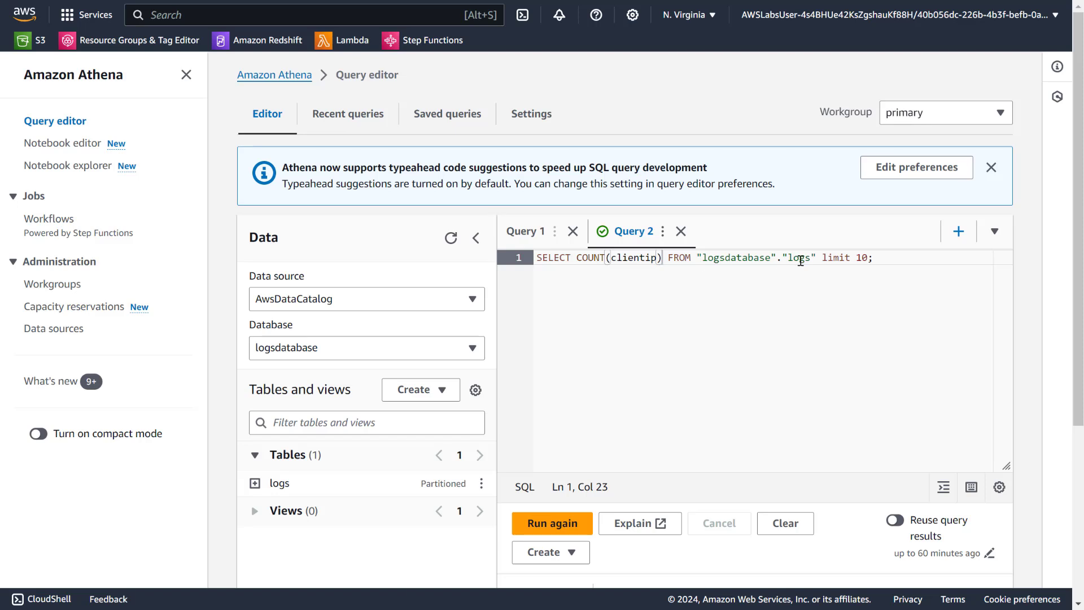
pyautogui.moveTo(811, 257); pyautogui.dragTo(518, 256)
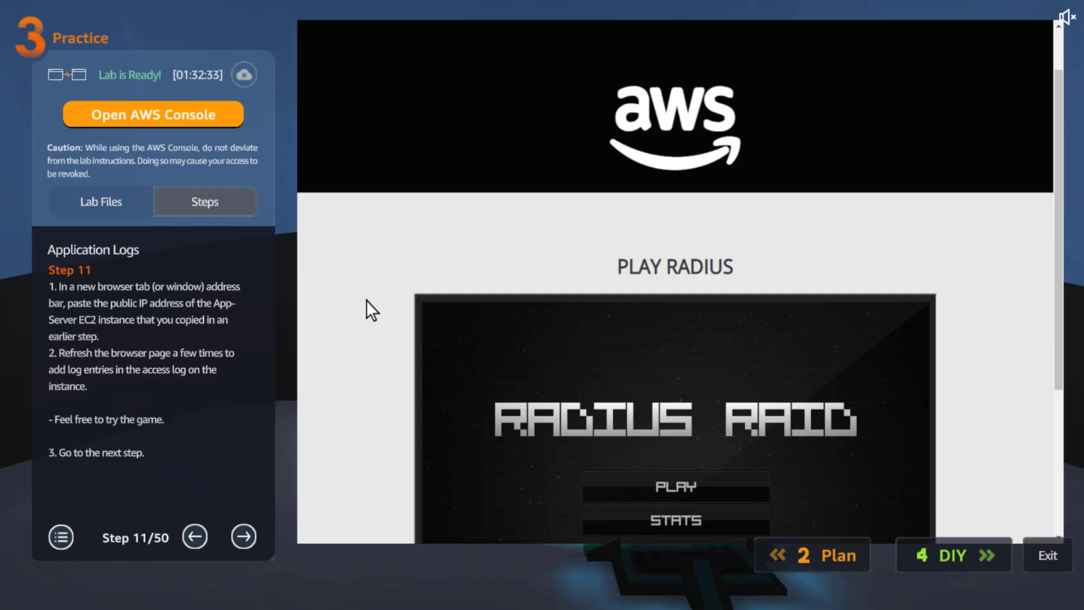
# Switch to Cloud Quest, move past the Application Logs practice steps to the DIY stage, and read its activities and hint.
pyautogui.click(239, 536)
pyautogui.click(239, 537)
pyautogui.click(239, 537)
pyautogui.click(240, 534)
pyautogui.click(239, 534)
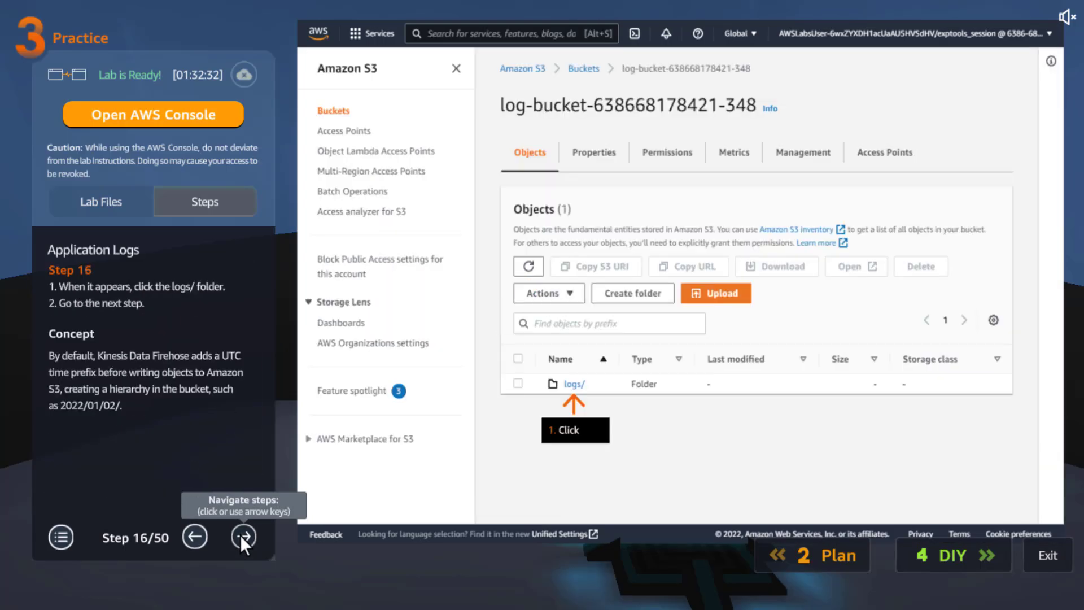
pyautogui.click(240, 535)
pyautogui.click(240, 535)
pyautogui.click(239, 535)
pyautogui.tripleClick(243, 535)
pyautogui.tripleClick(245, 534)
pyautogui.tripleClick(246, 534)
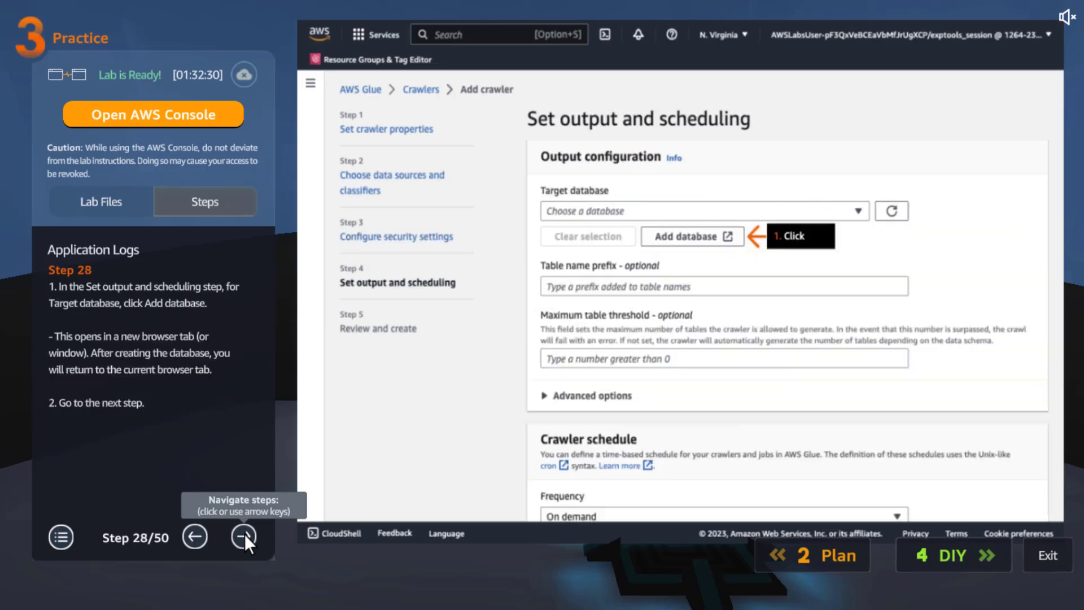
pyautogui.doubleClick(245, 534)
pyautogui.click(968, 556)
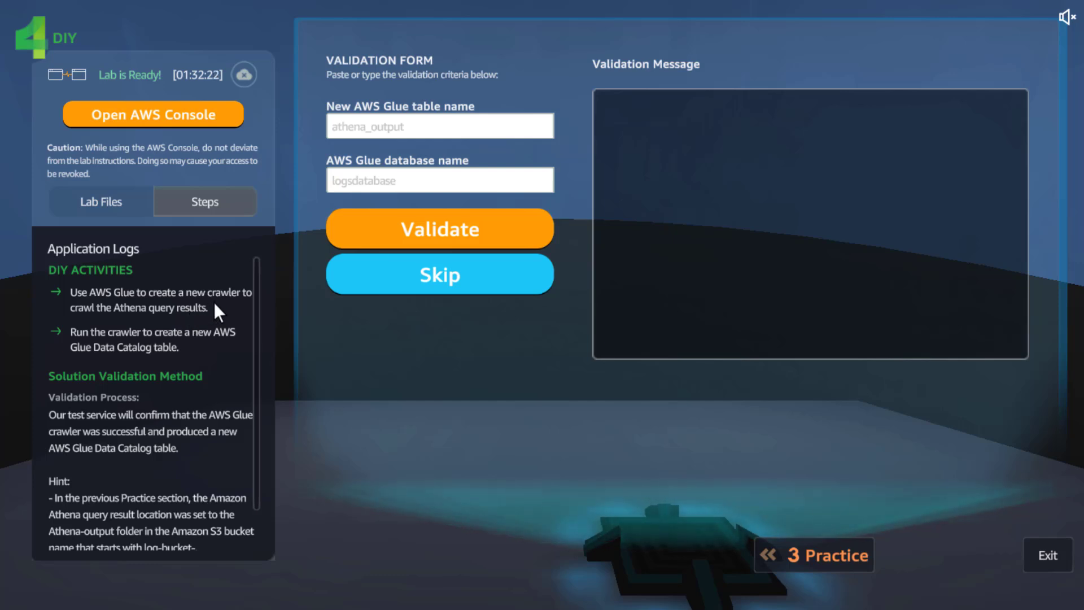
pyautogui.hotkey('alt', 'Tab')
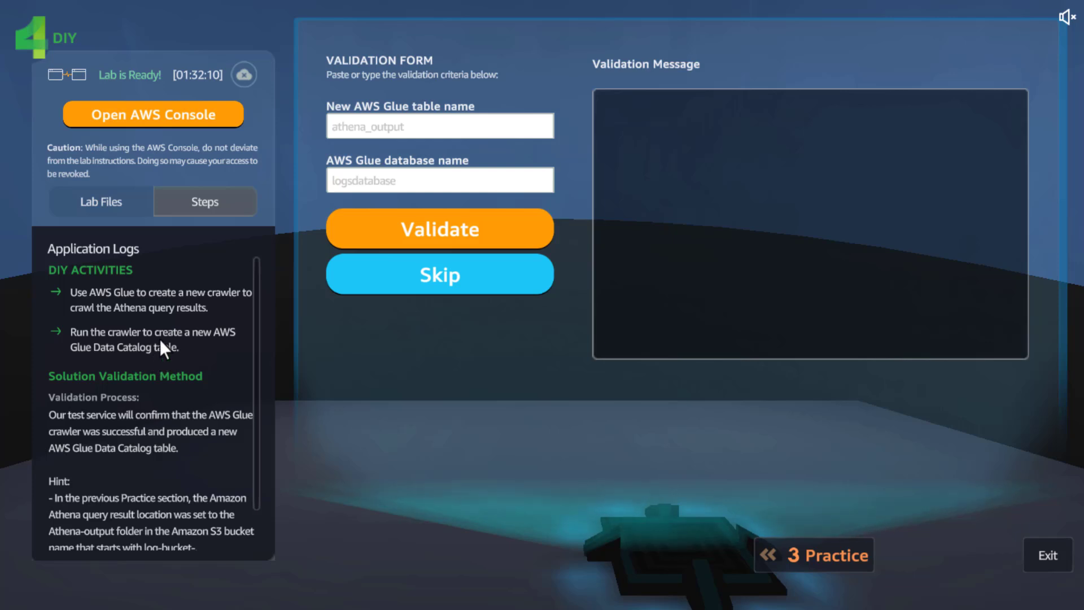
pyautogui.scroll(-1, 163, 334)
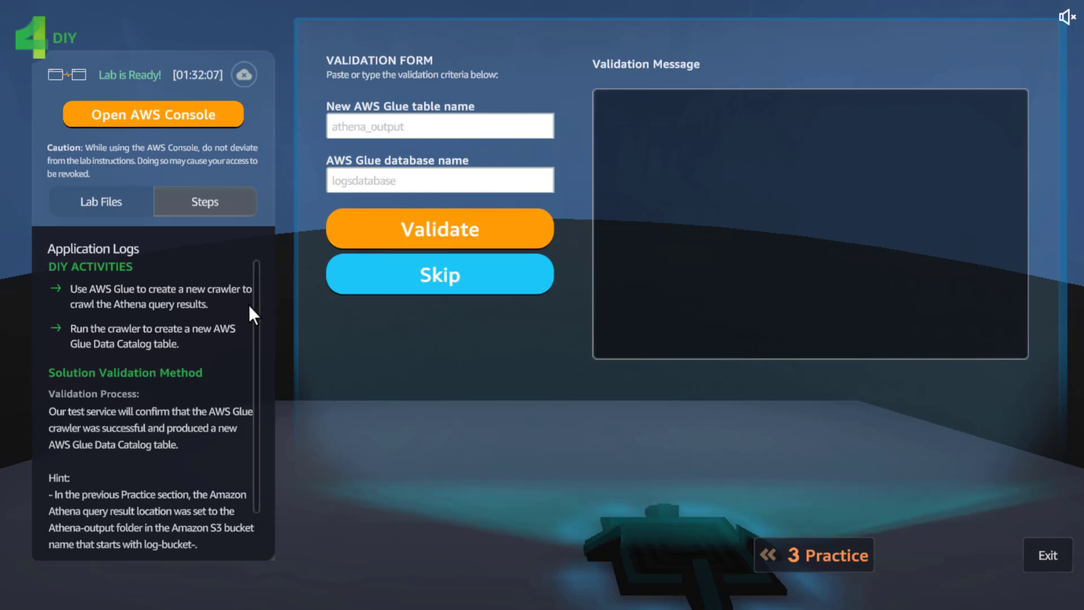
pyautogui.scroll(-3, 250, 308)
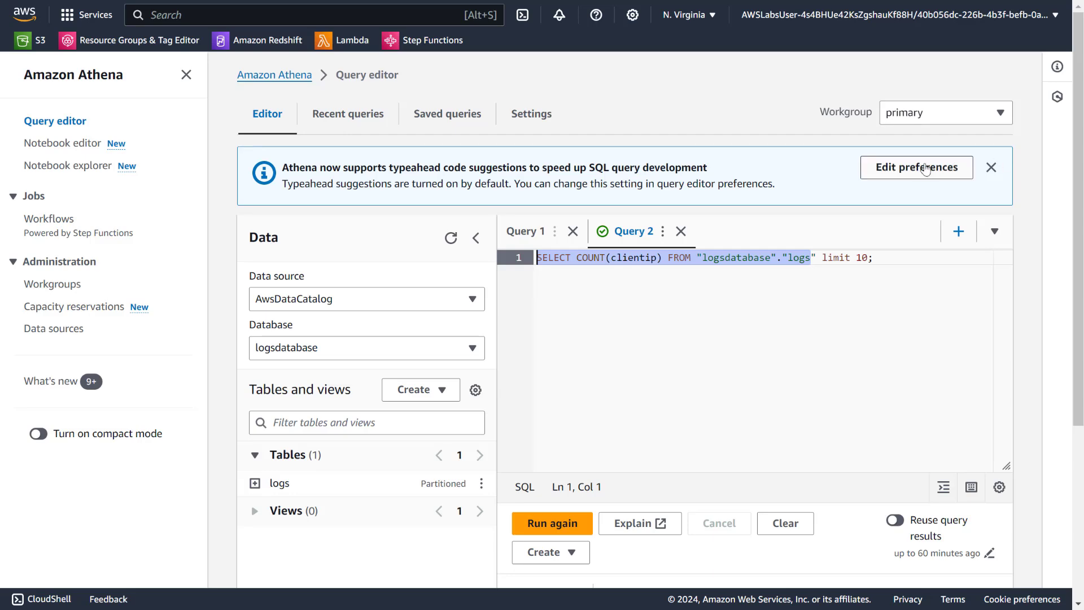
# Set the Athena query result location to the Athena-output/ folder in the log bucket and save the settings.
pyautogui.click(552, 117)
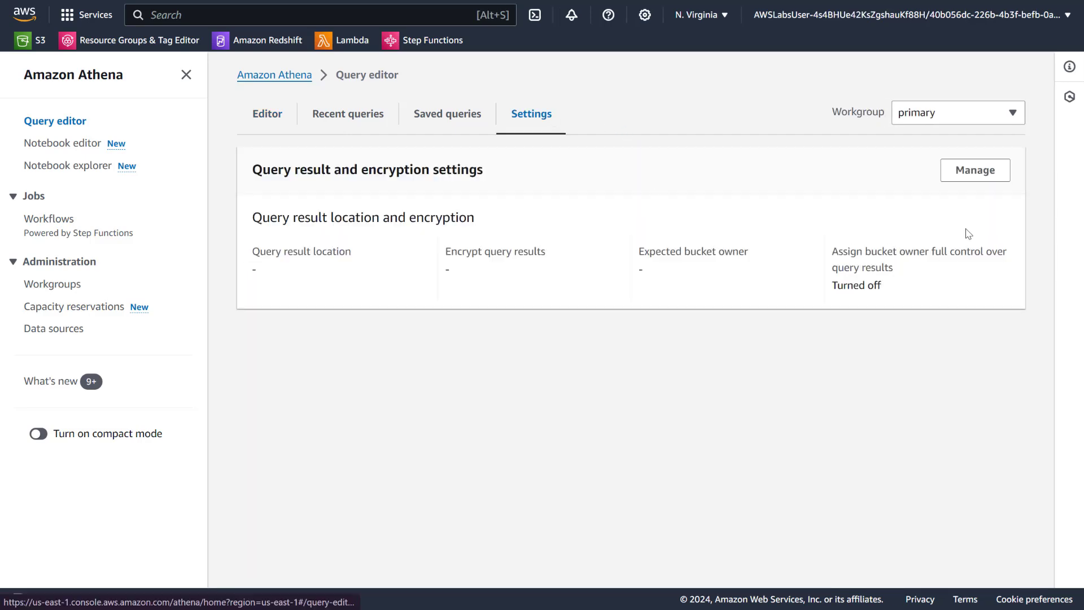
pyautogui.click(972, 172)
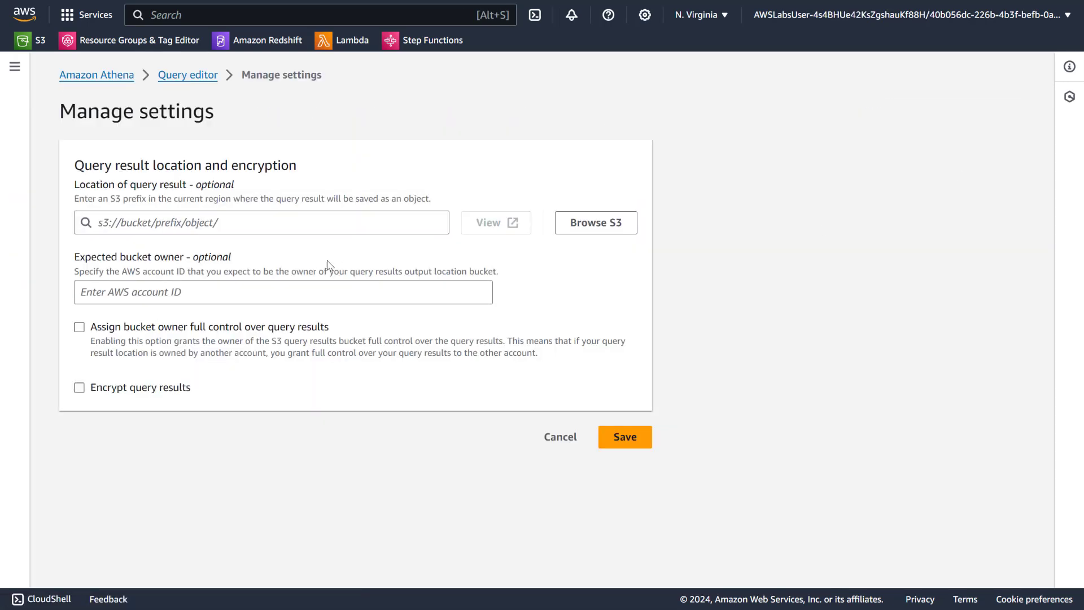
pyautogui.click(588, 224)
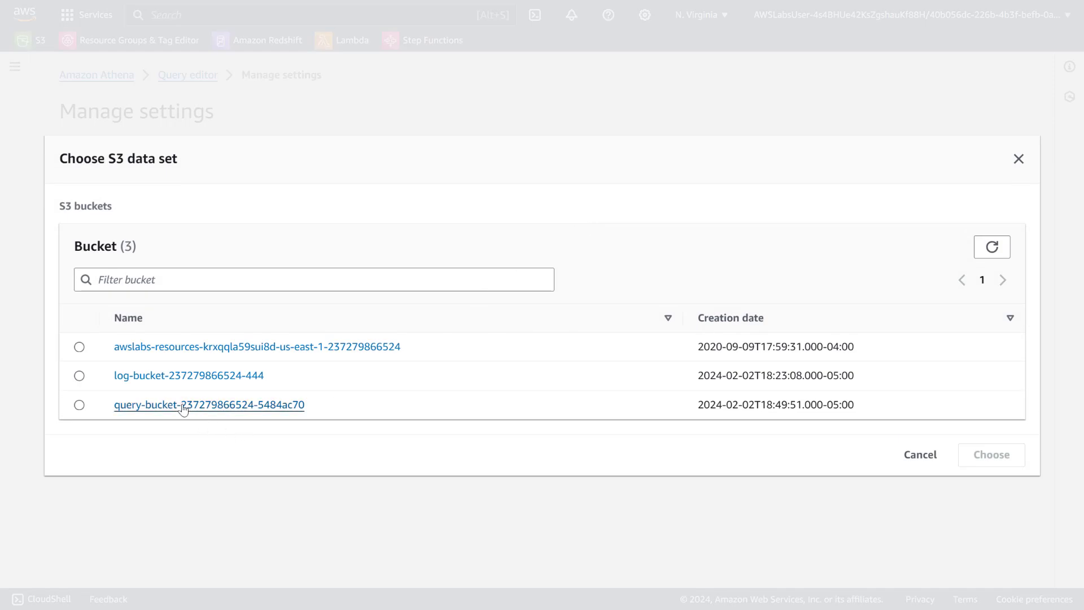
pyautogui.click(195, 375)
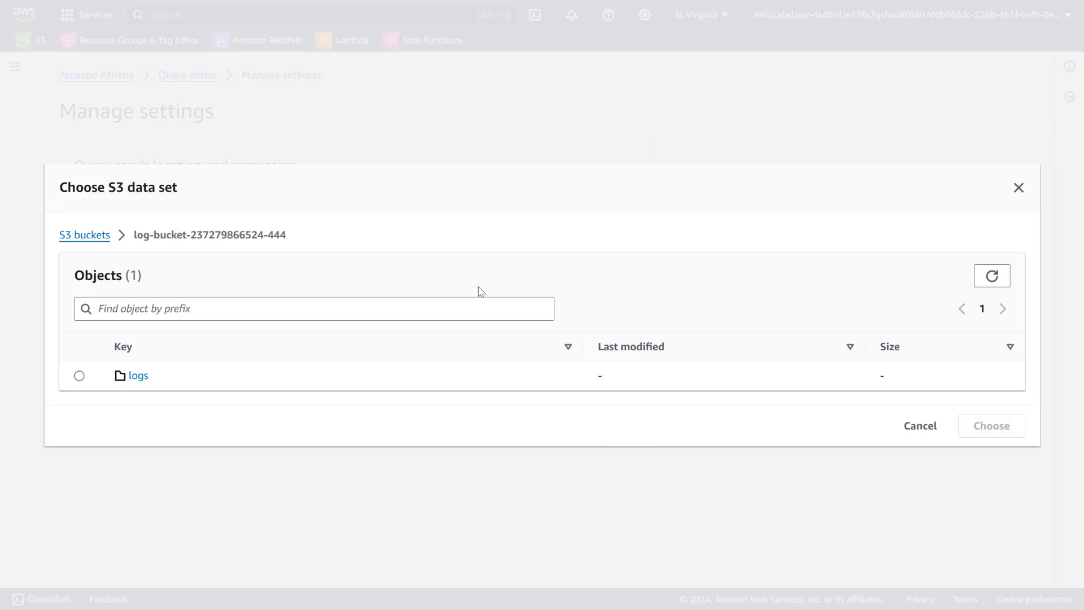
pyautogui.click(88, 236)
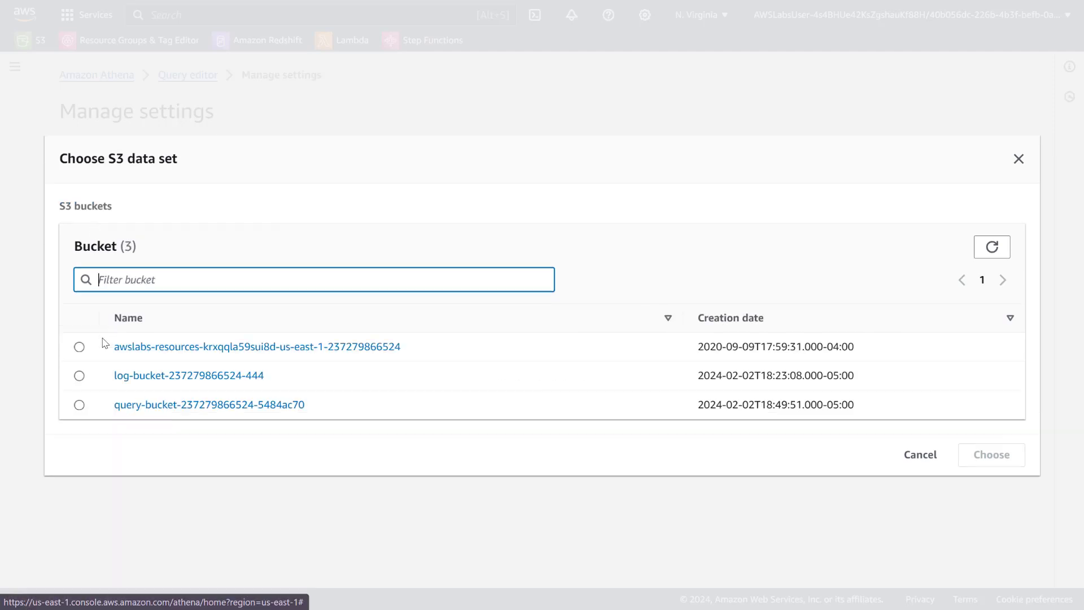
pyautogui.click(79, 376)
pyautogui.click(963, 456)
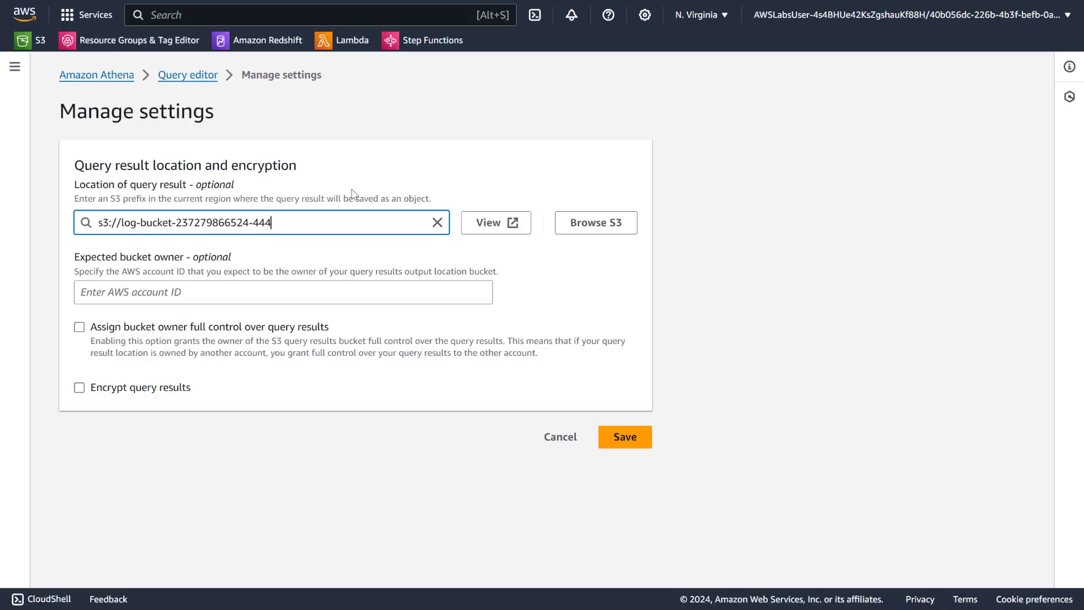
pyautogui.write('Athena-output/')
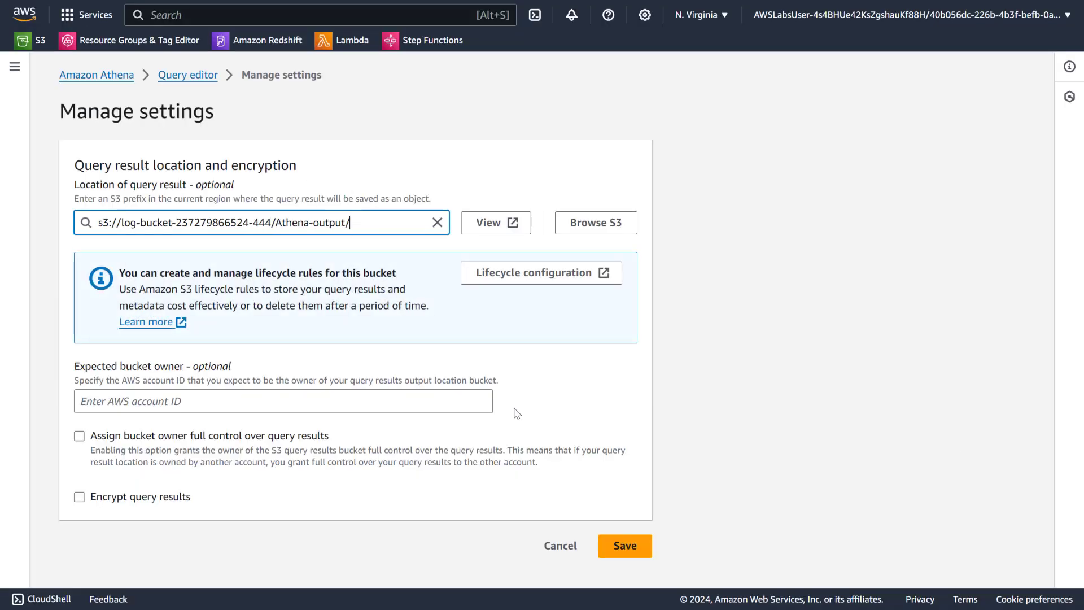
pyautogui.click(630, 537)
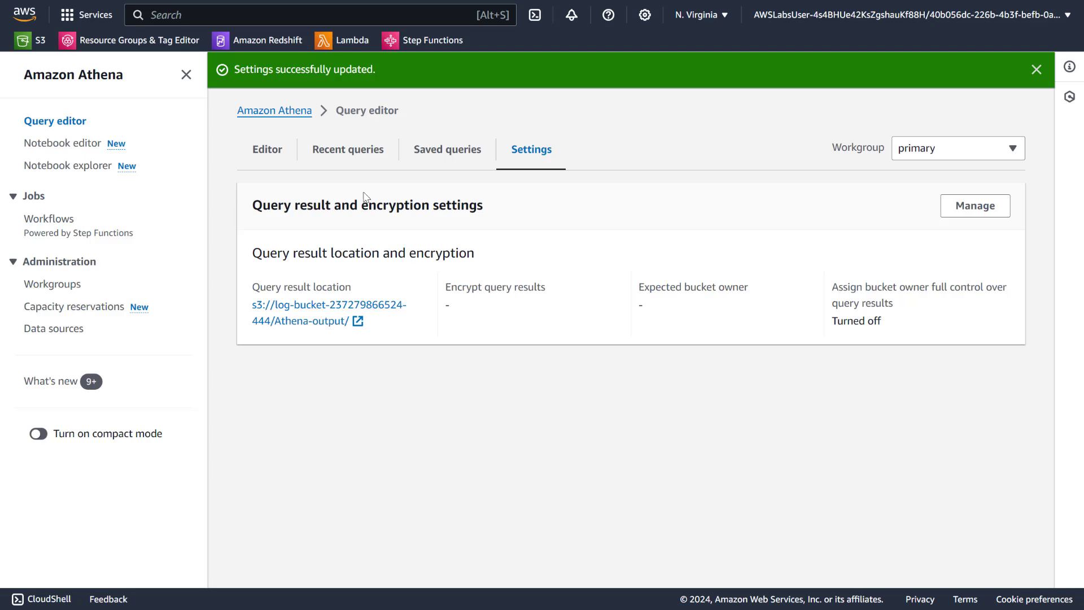
# Remove the limit 10 clause from the COUNT(clientip) query on the logs table and run it again.
pyautogui.click(267, 150)
pyautogui.click(678, 282)
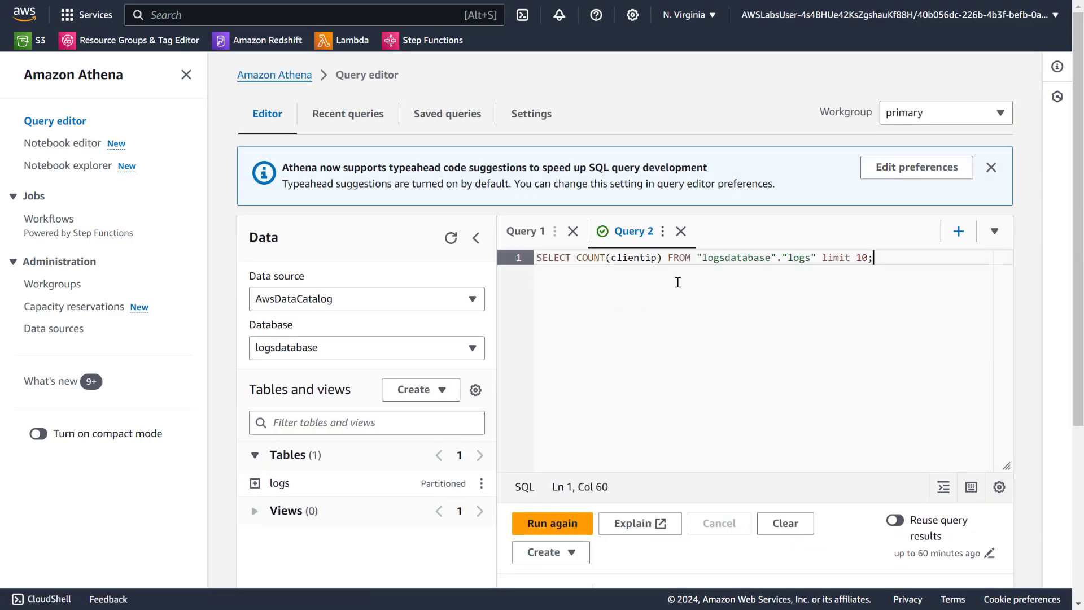
pyautogui.moveTo(822, 259); pyautogui.dragTo(873, 260)
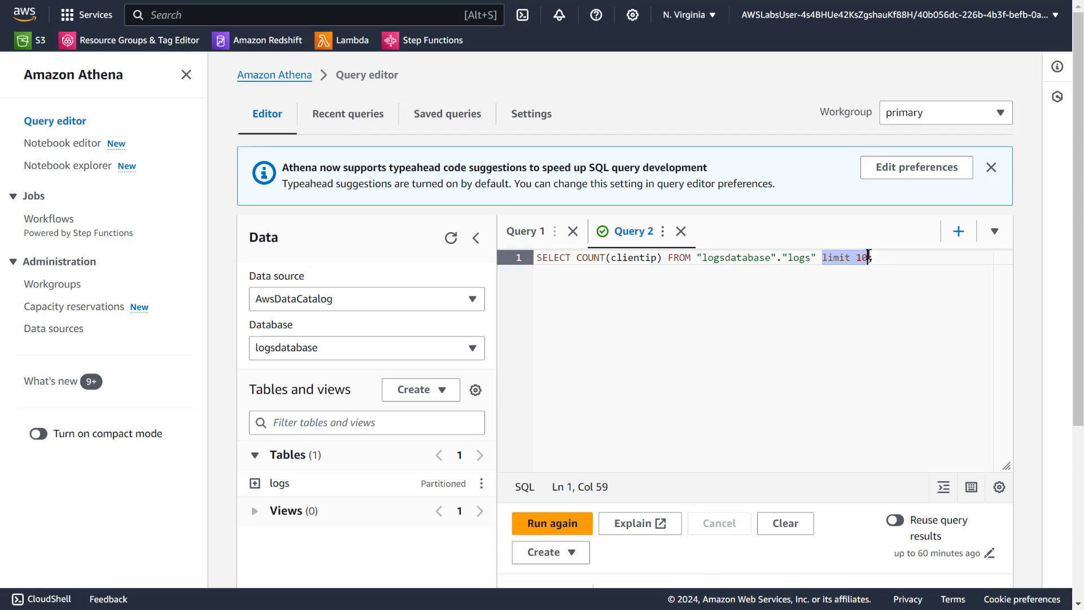
pyautogui.press('BackSpace')
pyautogui.press('BackSpace')
pyautogui.scroll(-4, 631, 319)
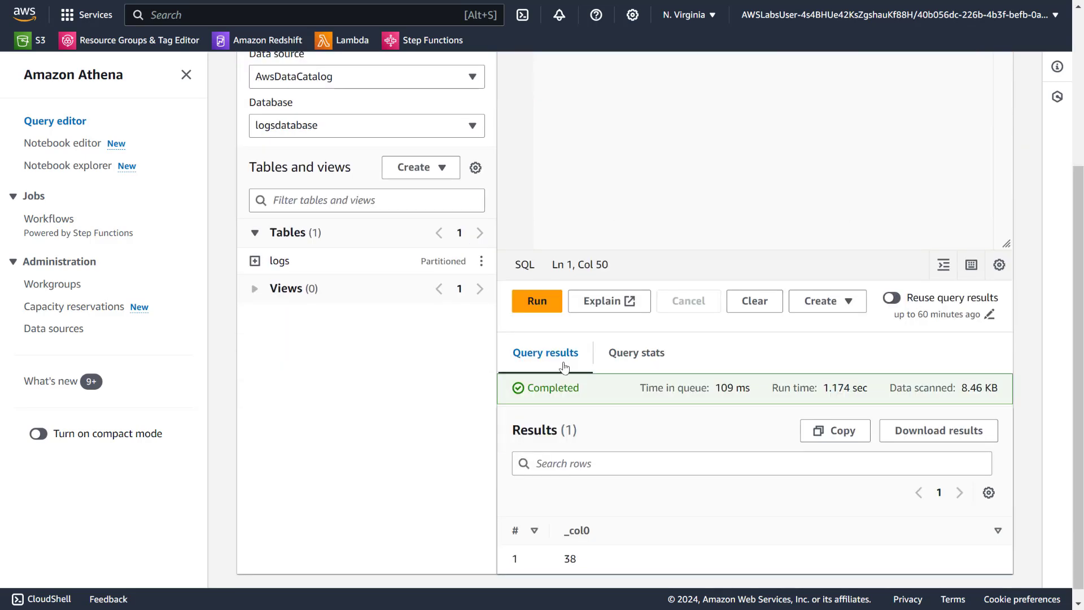
pyautogui.click(537, 301)
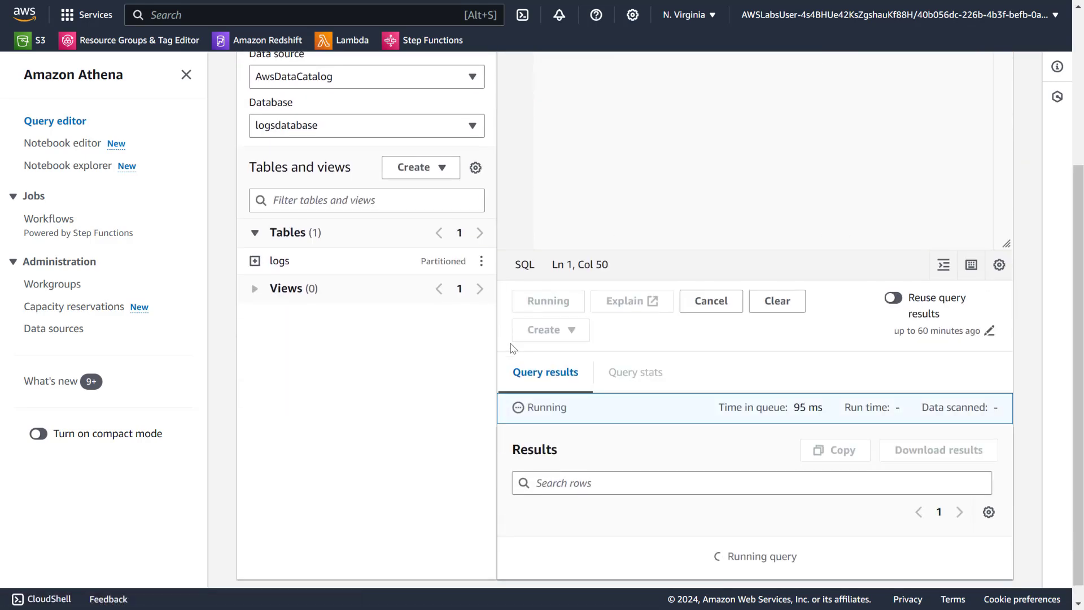
pyautogui.scroll(-1, 581, 525)
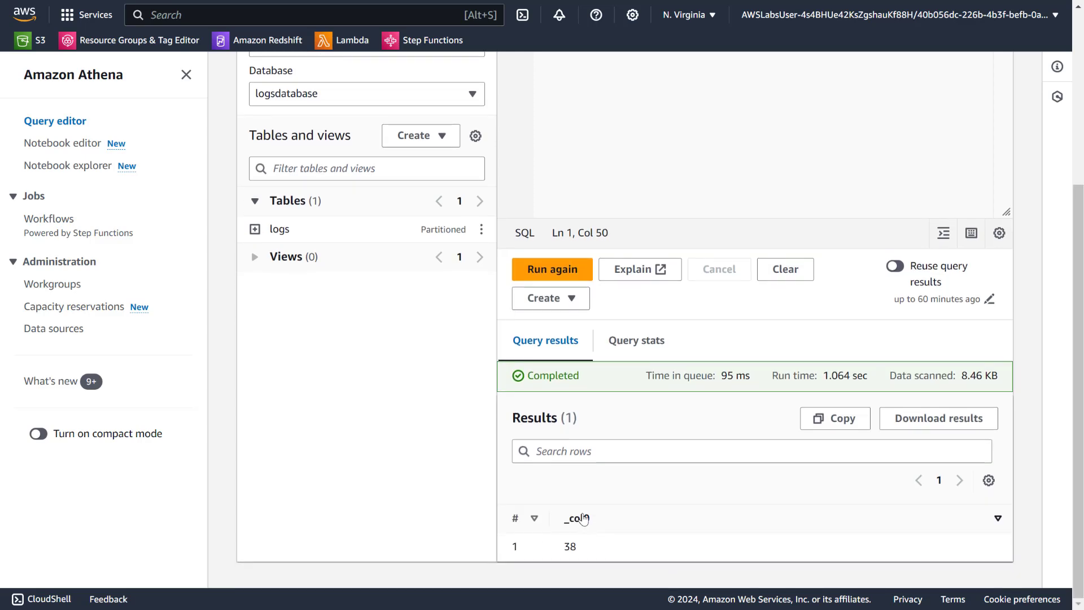
# Switch to Amazon S3 and browse the log bucket's Athena-output folder down to Unsaved/2024.
pyautogui.click(542, 57)
pyautogui.click(381, 15)
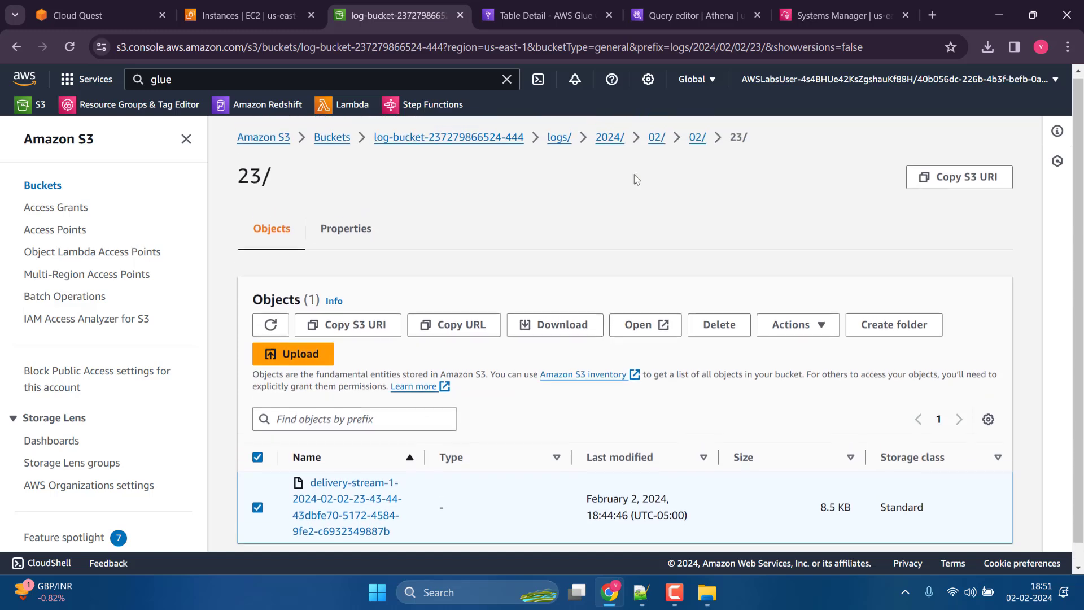
pyautogui.click(468, 137)
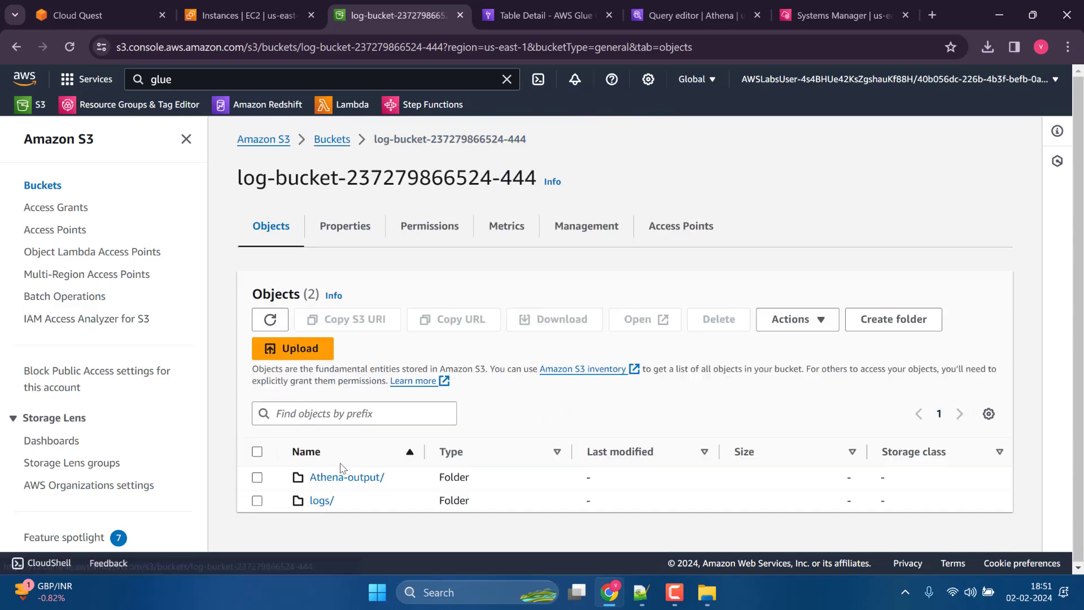
pyautogui.click(345, 478)
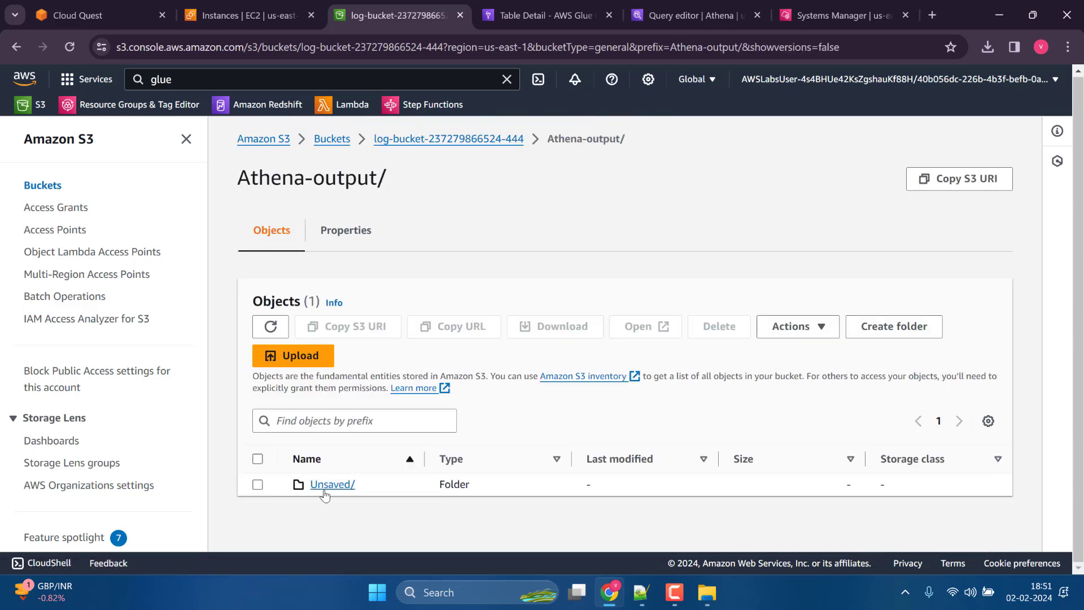
pyautogui.click(325, 492)
pyautogui.click(326, 486)
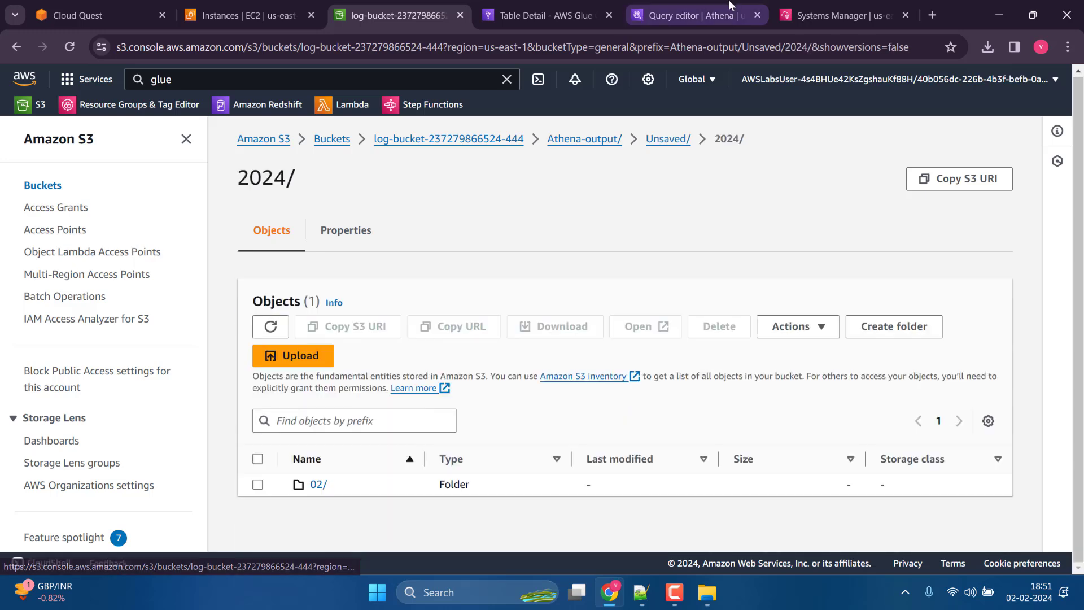
# Switch back to the Athena query editor and look over the COUNT(clientip) query and its results.
pyautogui.click(809, 13)
pyautogui.click(681, 14)
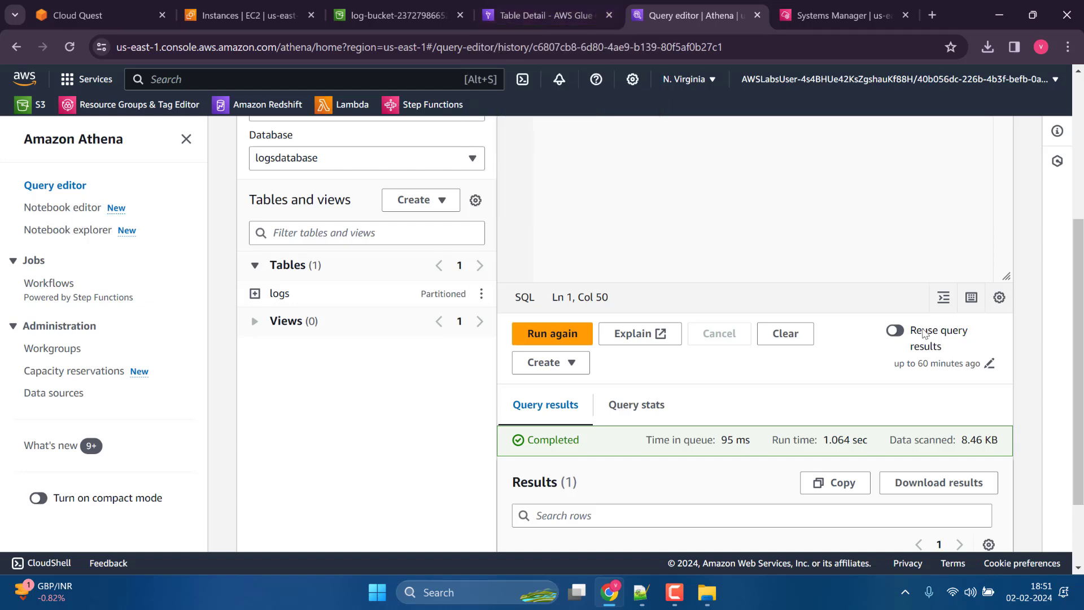
pyautogui.scroll(-2, 826, 445)
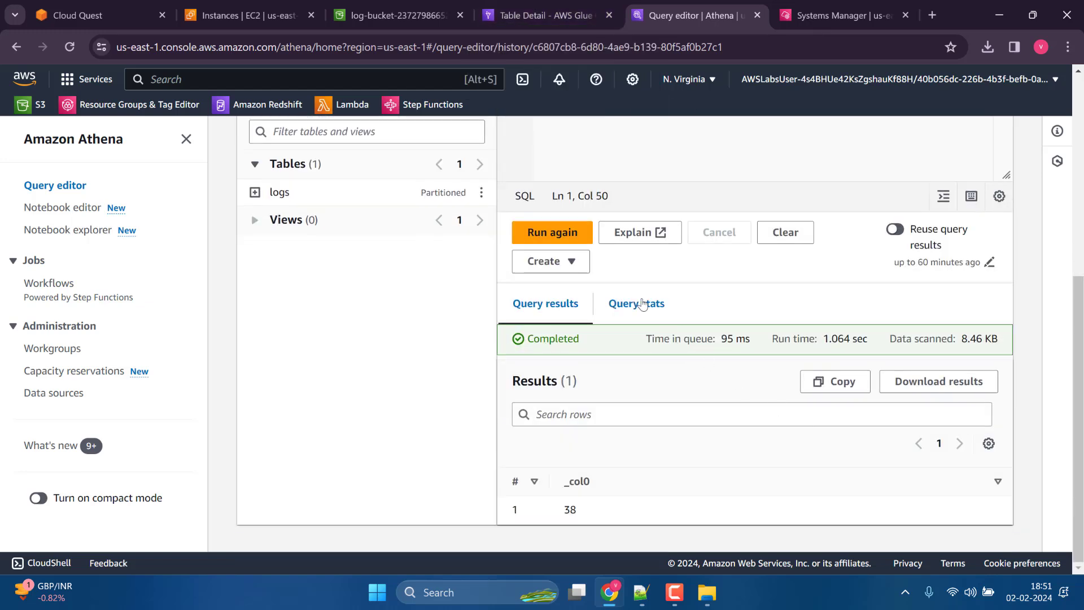
pyautogui.scroll(6, 780, 328)
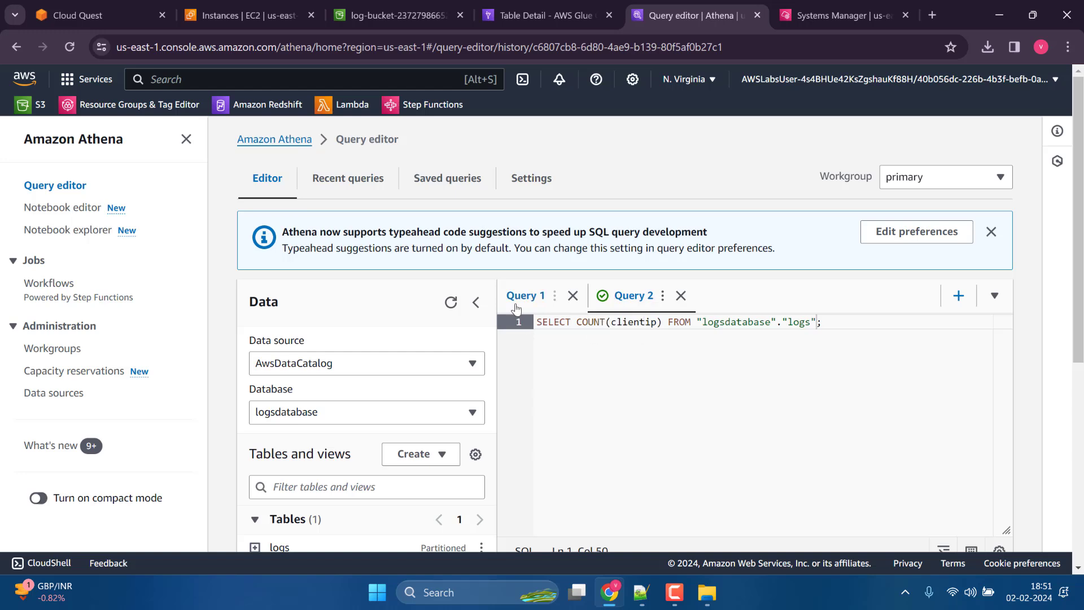
pyautogui.scroll(-2, 596, 353)
pyautogui.scroll(2, 596, 354)
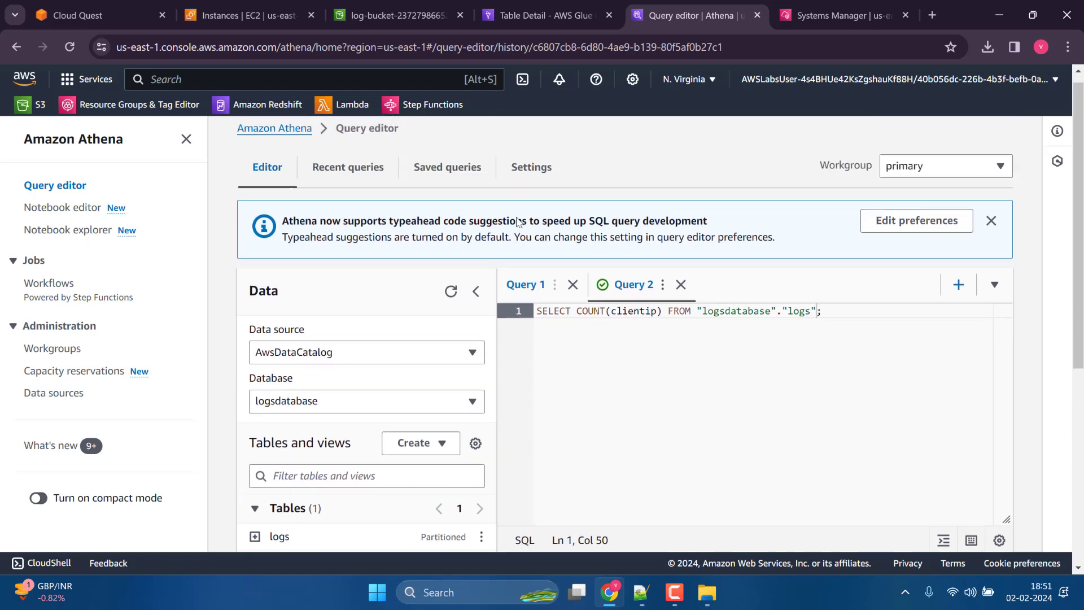
# Open the saved queries Diners_Club_Suspected and Invalid_Security_Codes and examine which table each one reads.
pyautogui.click(447, 179)
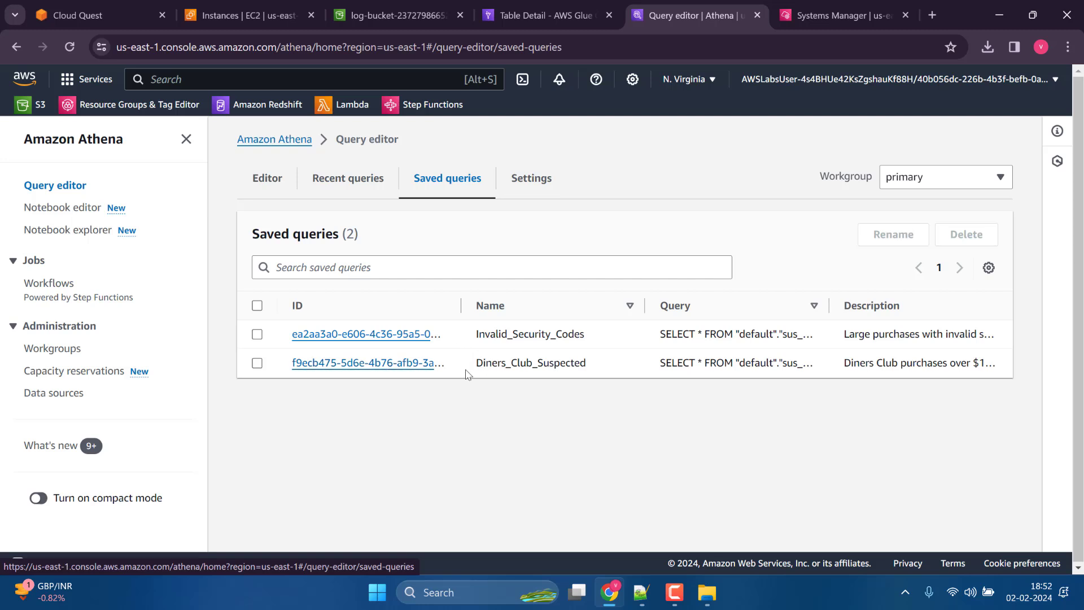
pyautogui.click(389, 362)
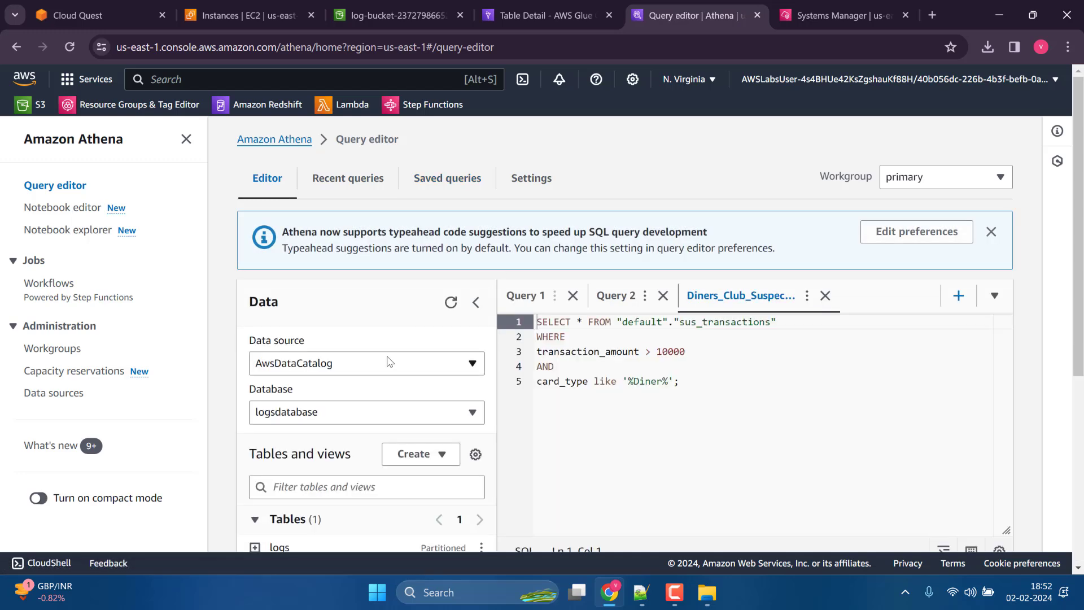
pyautogui.moveTo(679, 322); pyautogui.dragTo(761, 323)
pyautogui.click(734, 352)
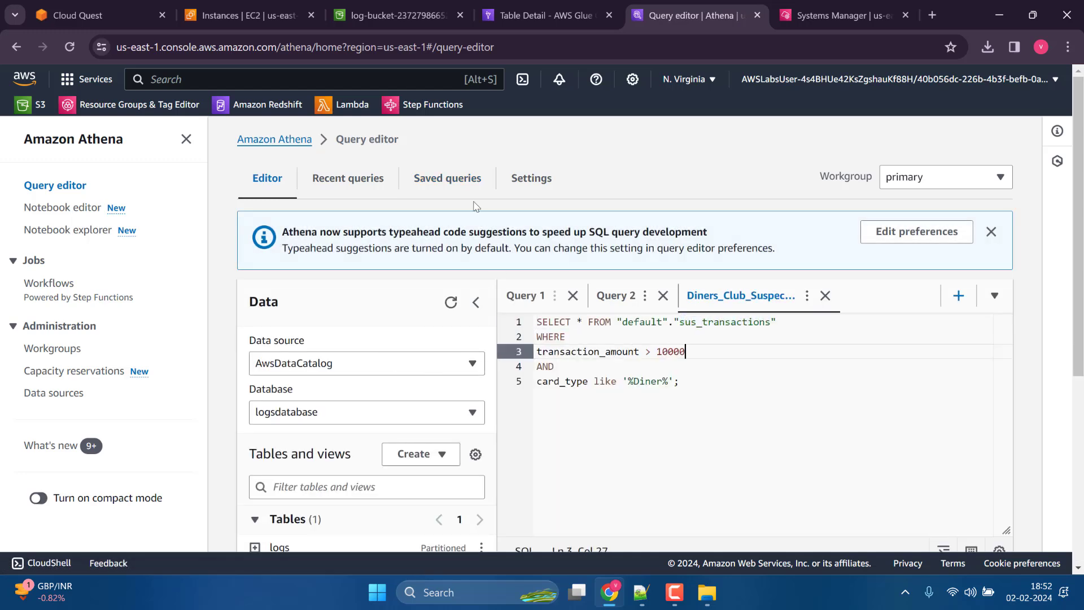
pyautogui.click(420, 180)
pyautogui.click(364, 333)
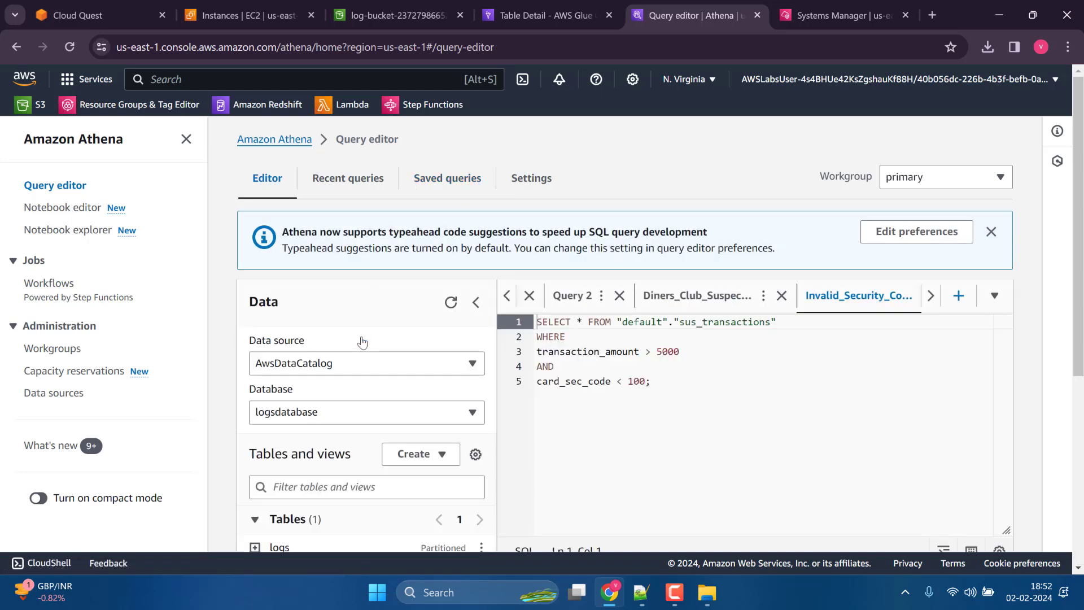
pyautogui.moveTo(771, 323); pyautogui.dragTo(667, 324)
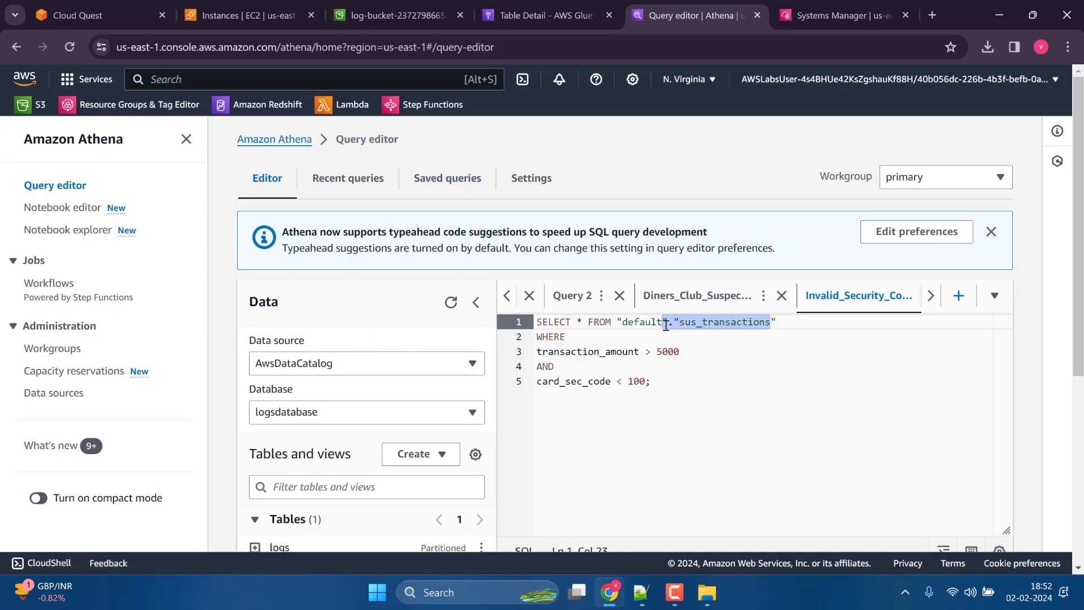
# Check the available data sources and databases for the one used by the Invalid_Security_Codes query.
pyautogui.scroll(-1, 422, 376)
pyautogui.click(452, 341)
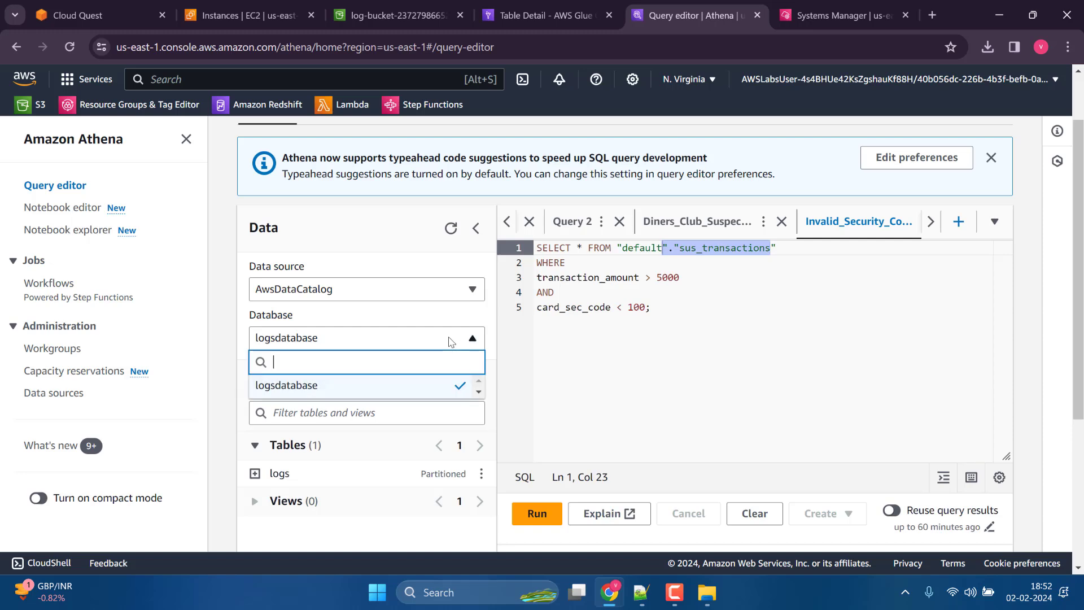
pyautogui.click(435, 267)
pyautogui.click(407, 288)
pyautogui.click(407, 288)
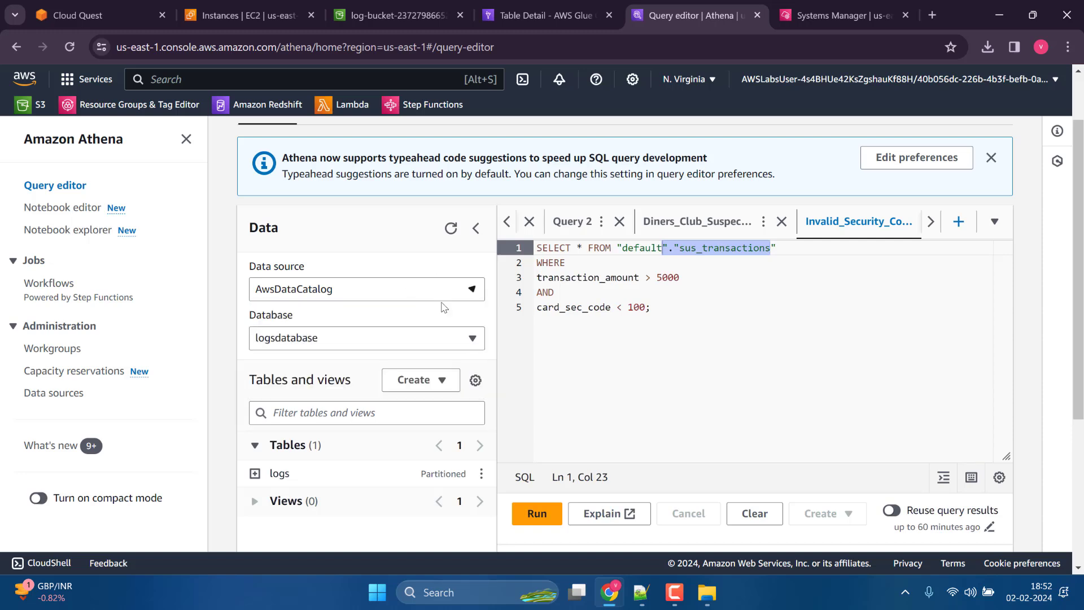
pyautogui.click(467, 343)
pyautogui.click(605, 316)
pyautogui.scroll(1, 756, 325)
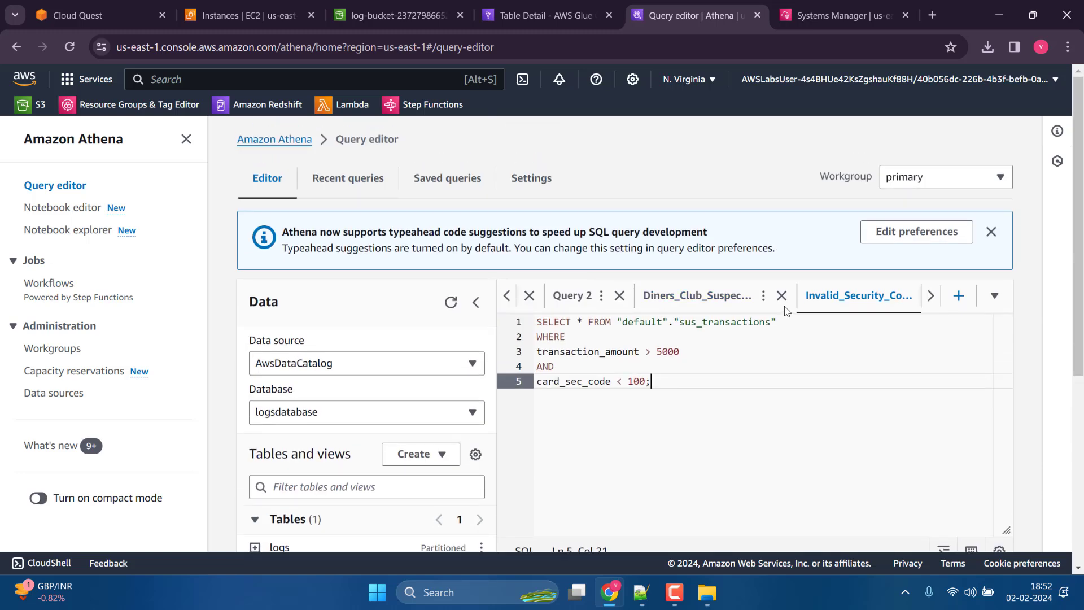
# Close the Diners_Club_Suspected and Invalid_Security_Codes queries in the editor.
pyautogui.click(781, 295)
pyautogui.click(705, 373)
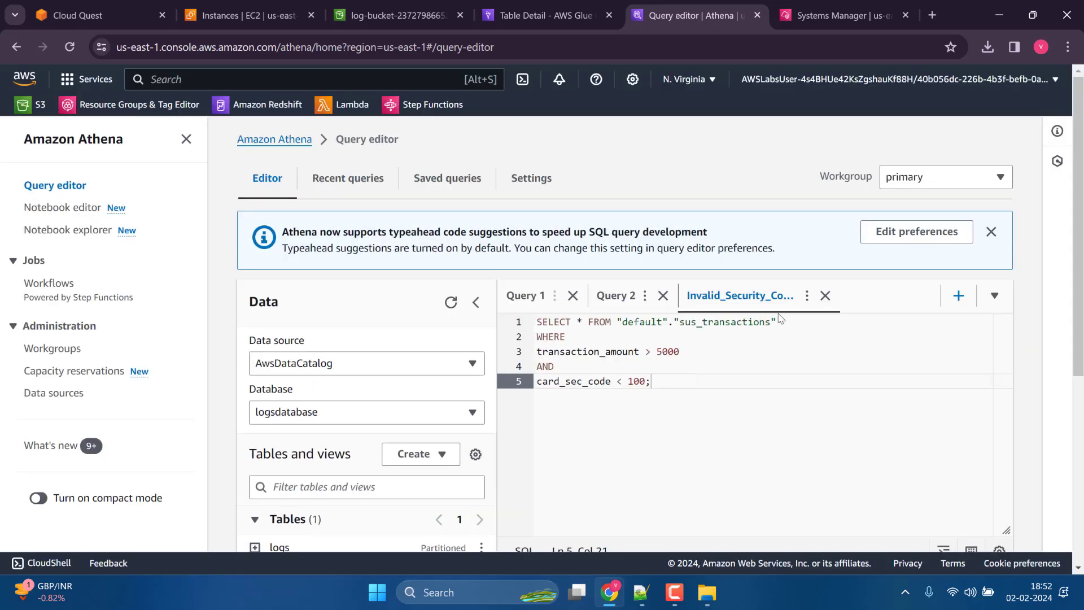
pyautogui.click(825, 295)
pyautogui.click(706, 374)
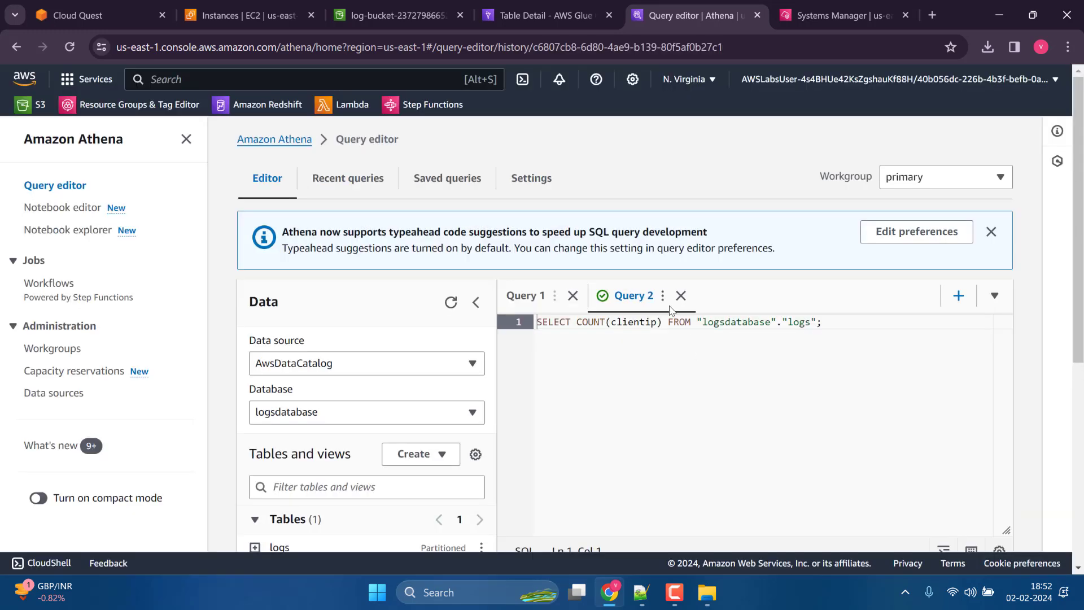
# Save the COUNT(clientip) query under the name logcount.
pyautogui.click(663, 298)
pyautogui.click(682, 341)
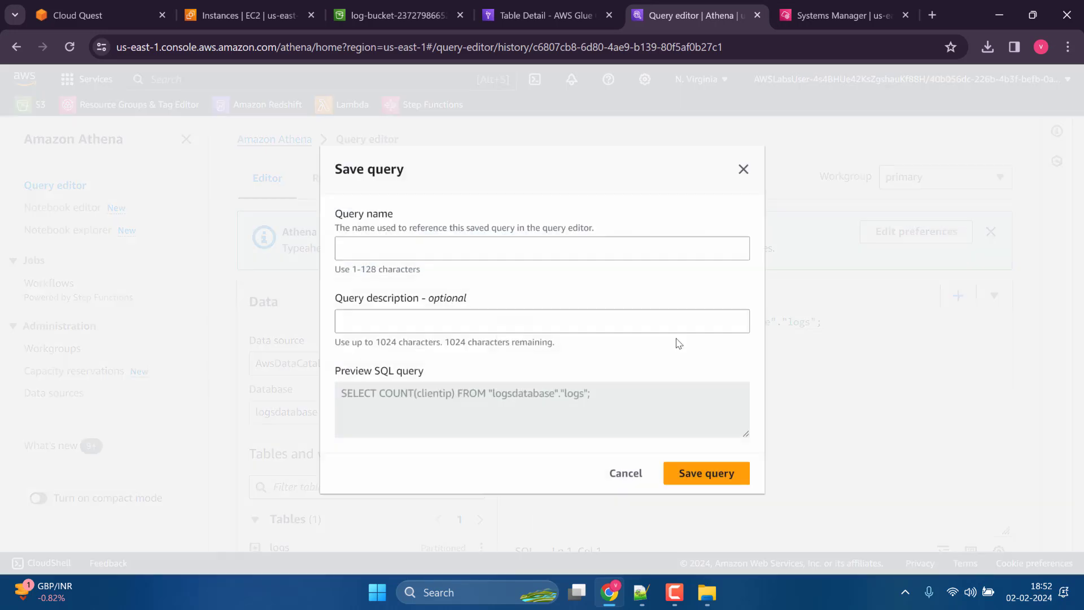
pyautogui.click(545, 248)
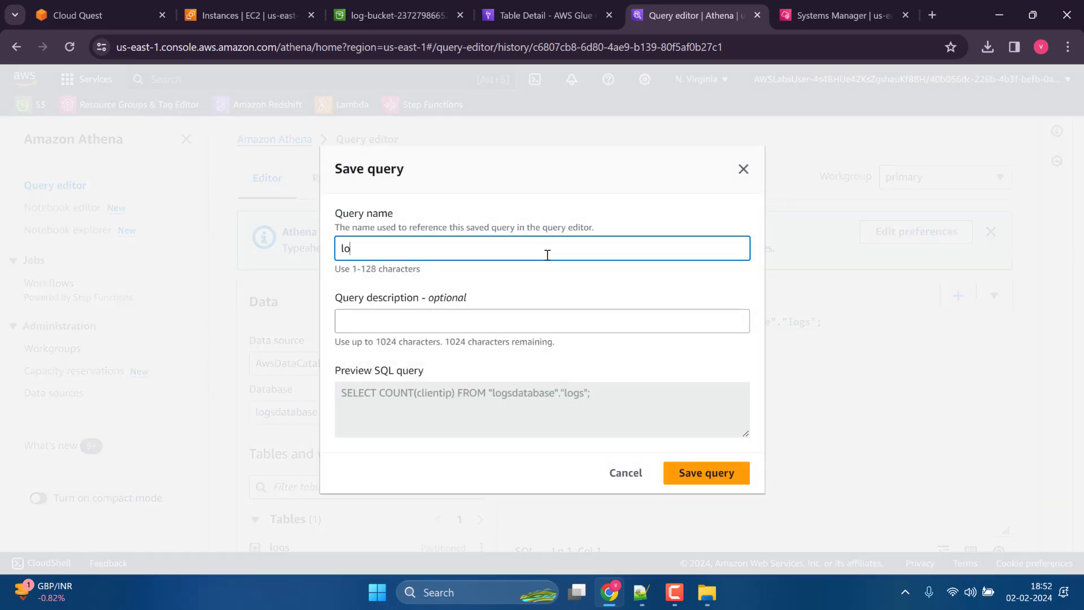
pyautogui.write('logcount')
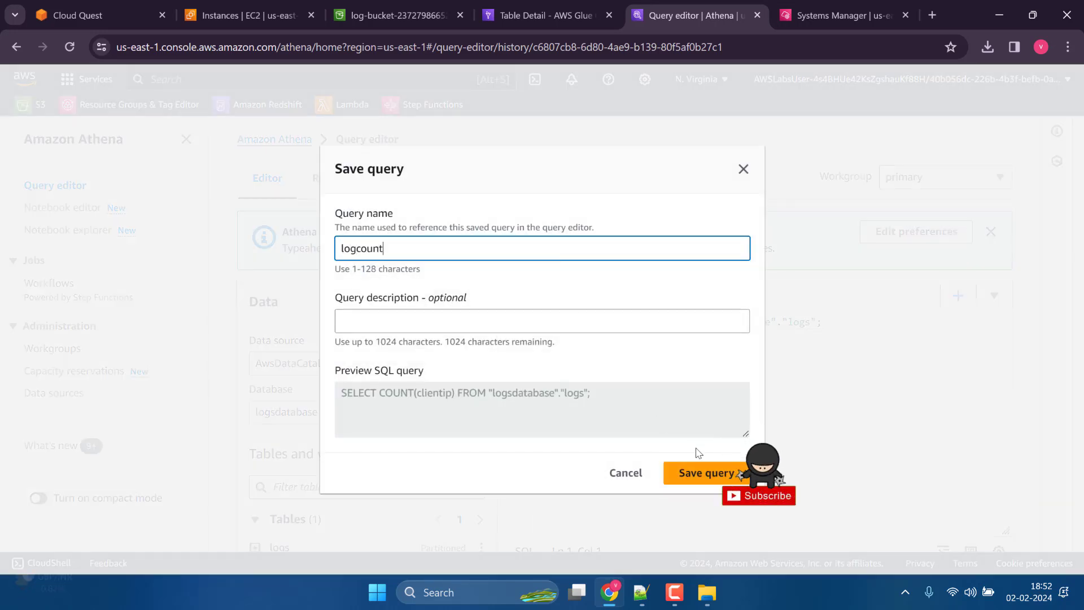
pyautogui.click(690, 472)
pyautogui.scroll(-6, 680, 416)
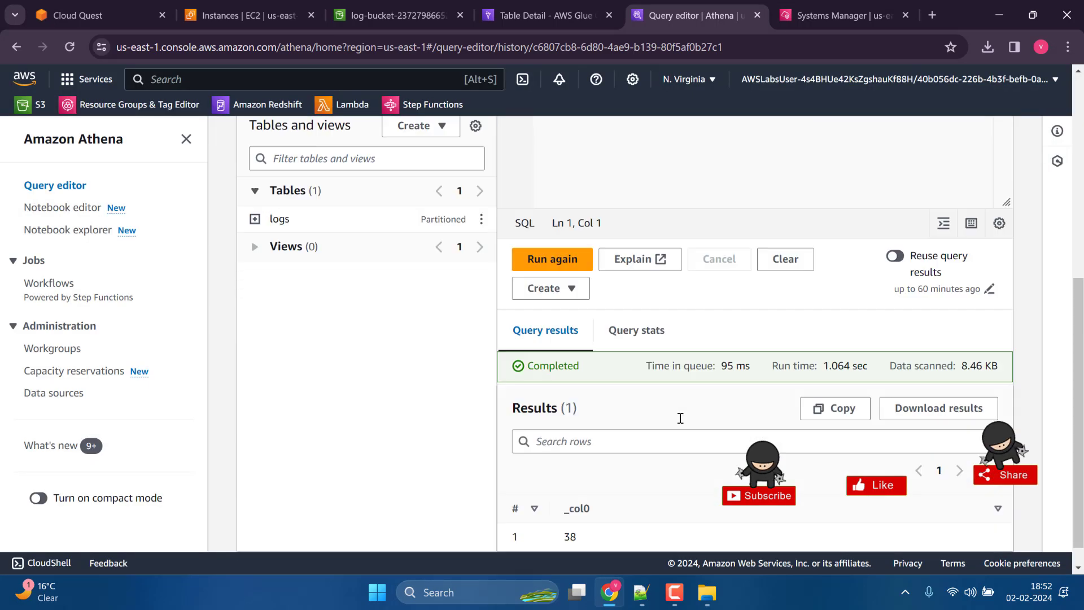
# Switch to the S3 bucket and examine the query result files inside the Athena-output/Unsaved/2024/02/02 folder.
pyautogui.scroll(5, 680, 416)
pyautogui.click(509, 3)
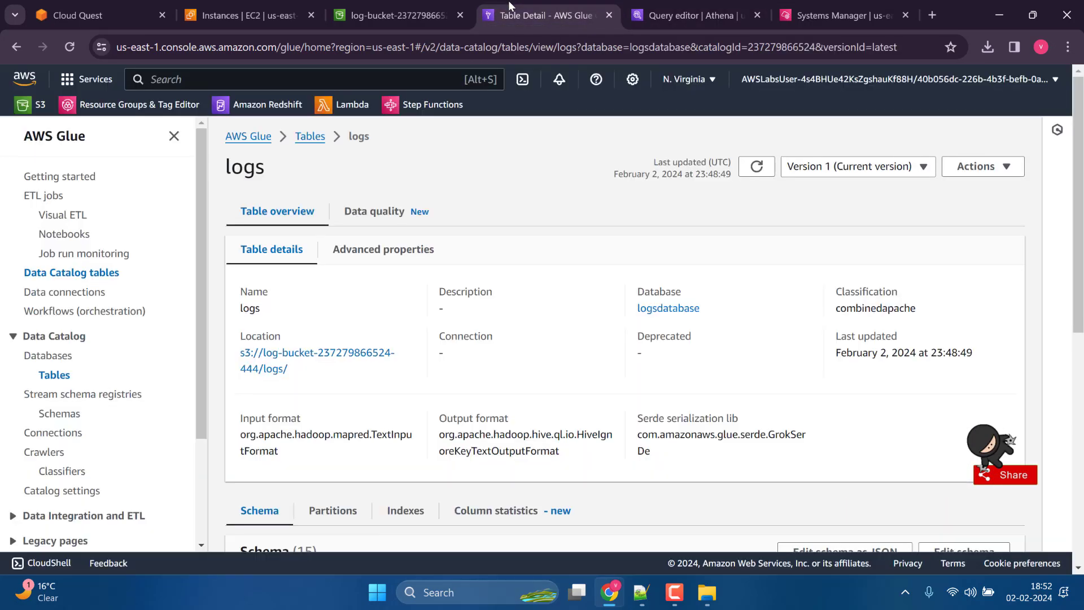
pyautogui.click(396, 15)
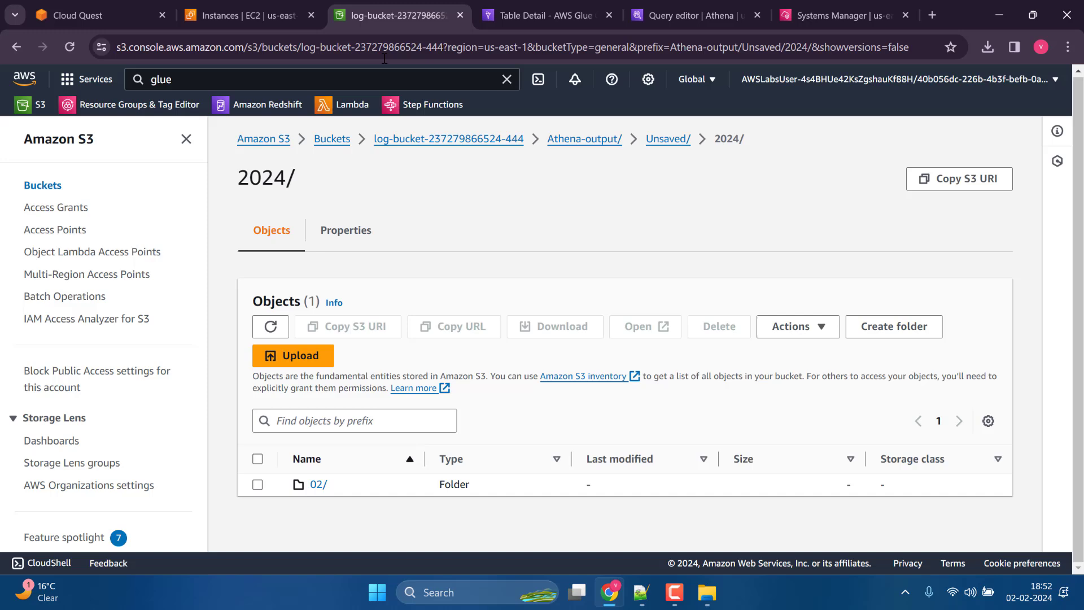
pyautogui.click(319, 484)
pyautogui.click(317, 486)
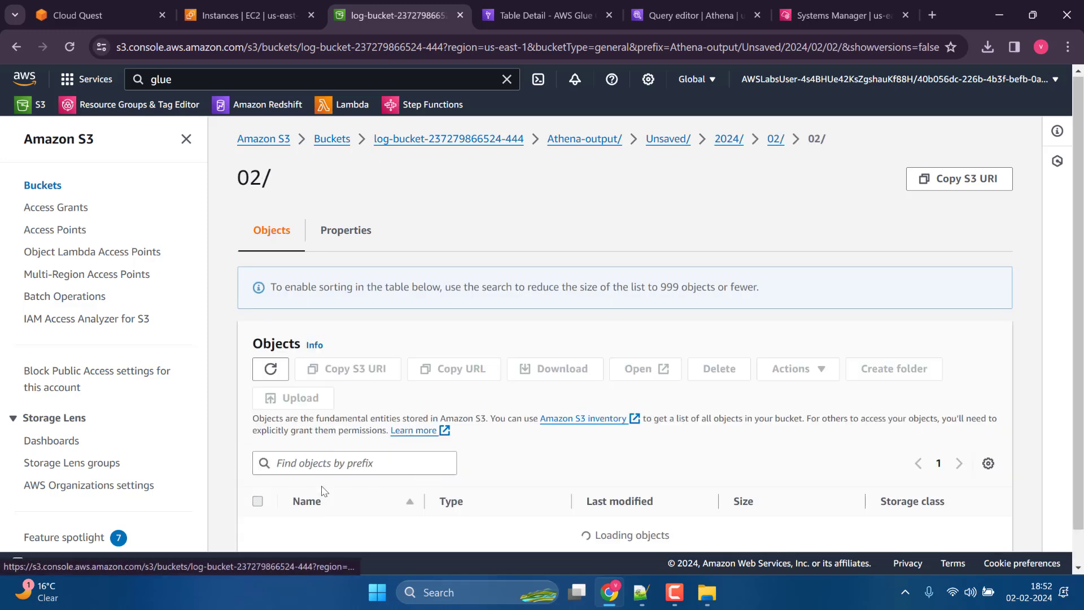
pyautogui.scroll(-2, 325, 490)
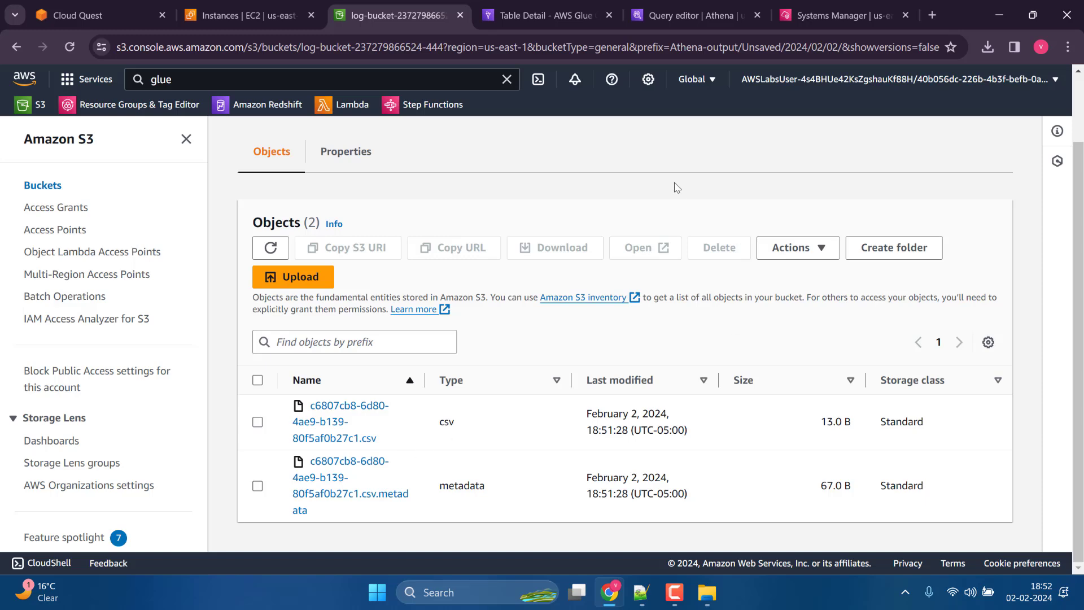
# Switch to AWS Glue and start creating a new crawler named logresultcrawler.
pyautogui.click(715, 6)
pyautogui.click(545, 15)
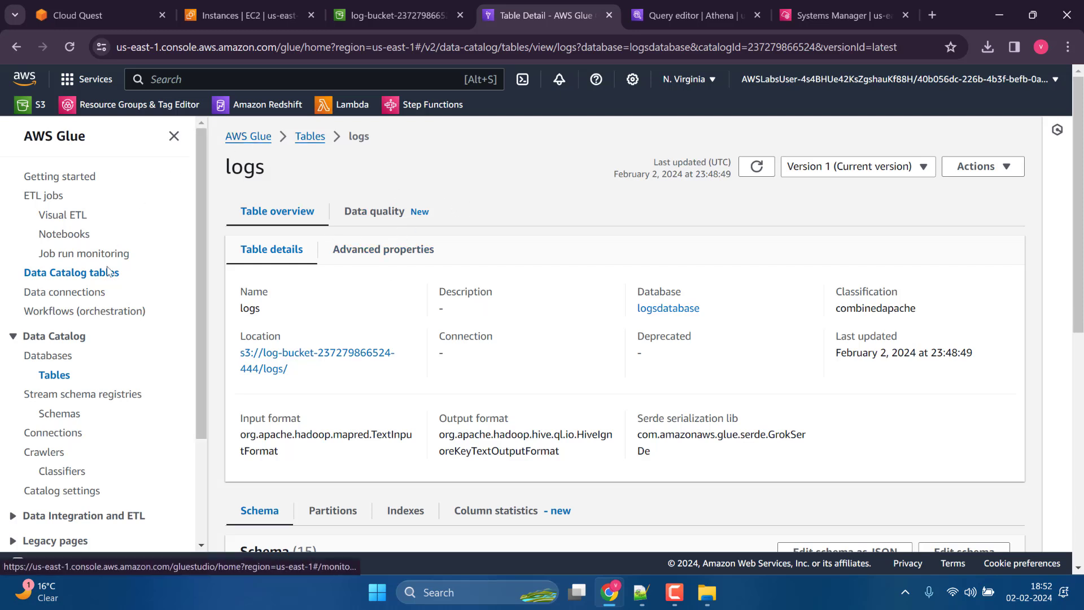
pyautogui.click(57, 455)
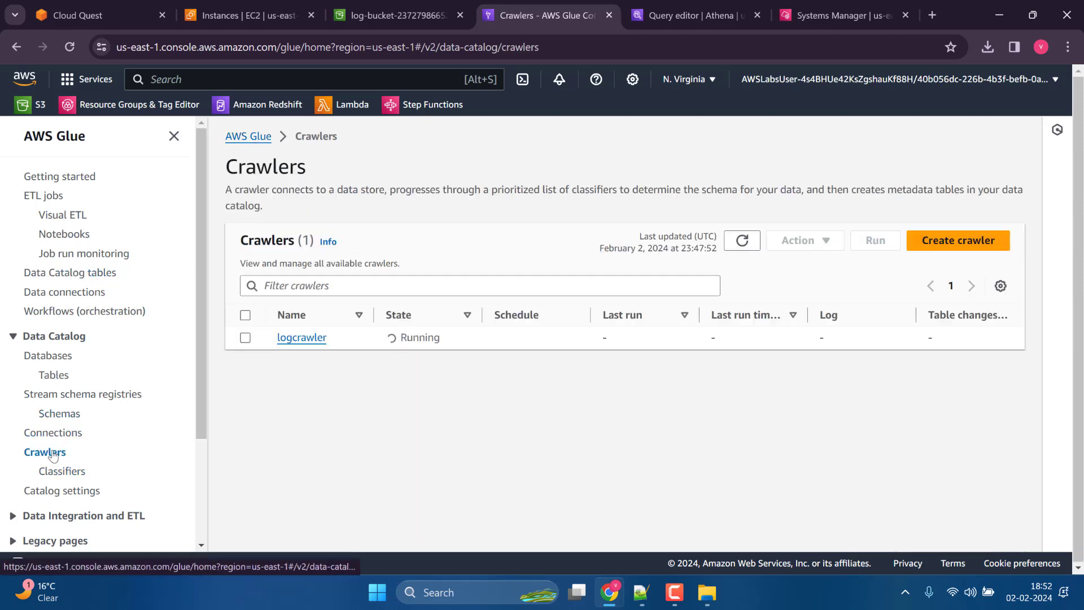
pyautogui.click(932, 255)
pyautogui.click(545, 265)
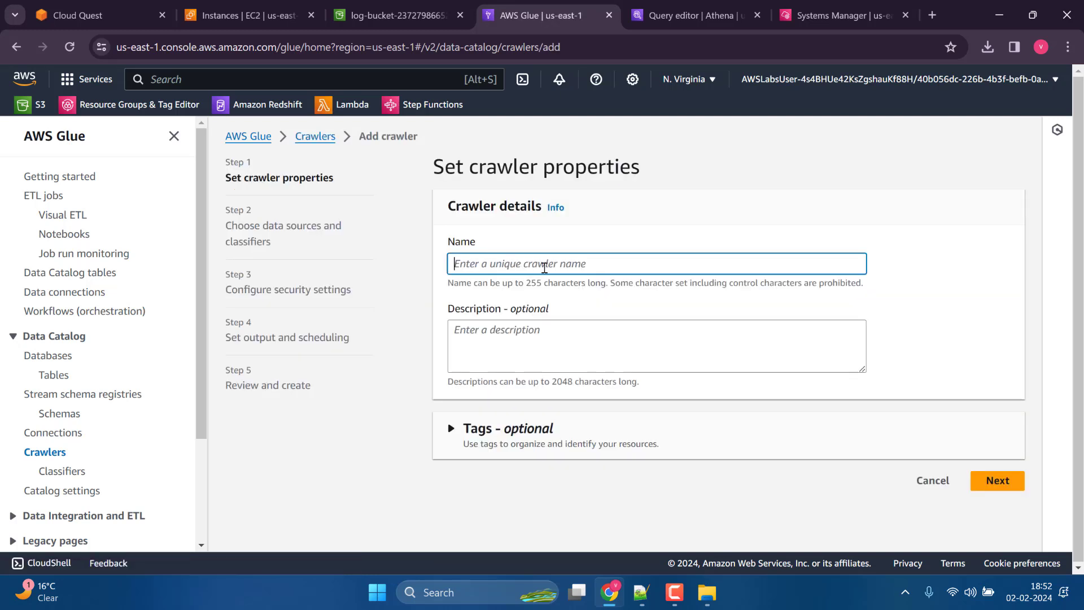
pyautogui.write('logresultcrawler')
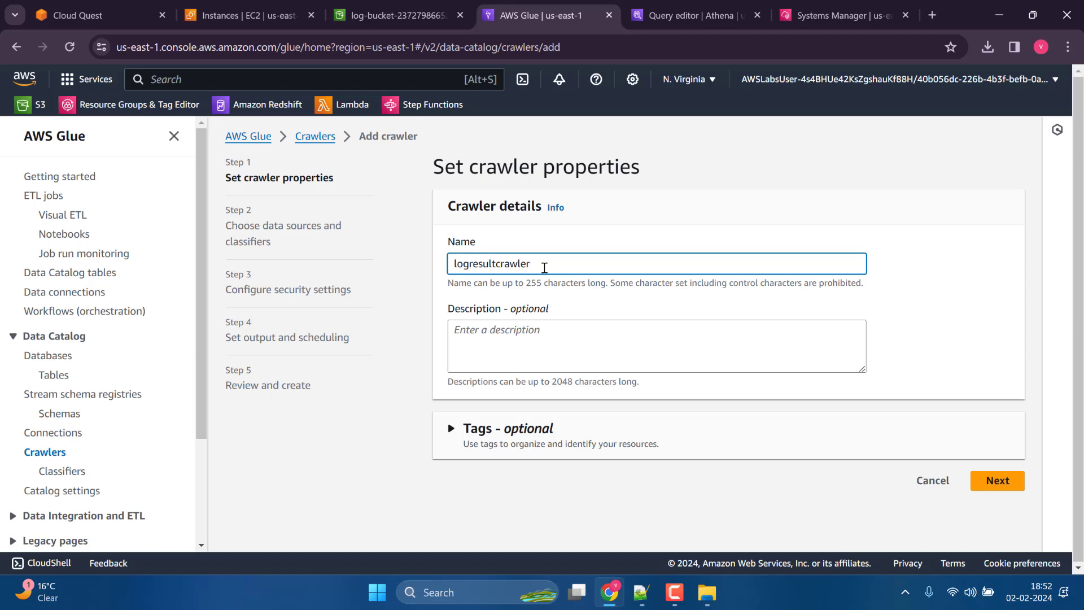
pyautogui.click(997, 481)
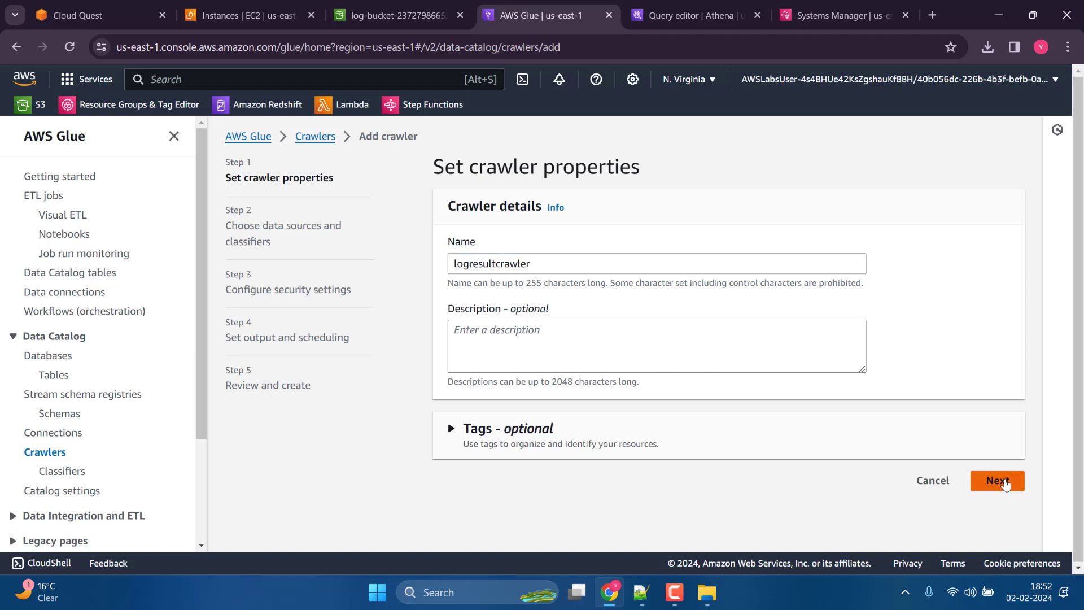
# Add the log bucket's Athena-output/ folder as the crawler's S3 data source, crawling all sub-folders.
pyautogui.click(726, 422)
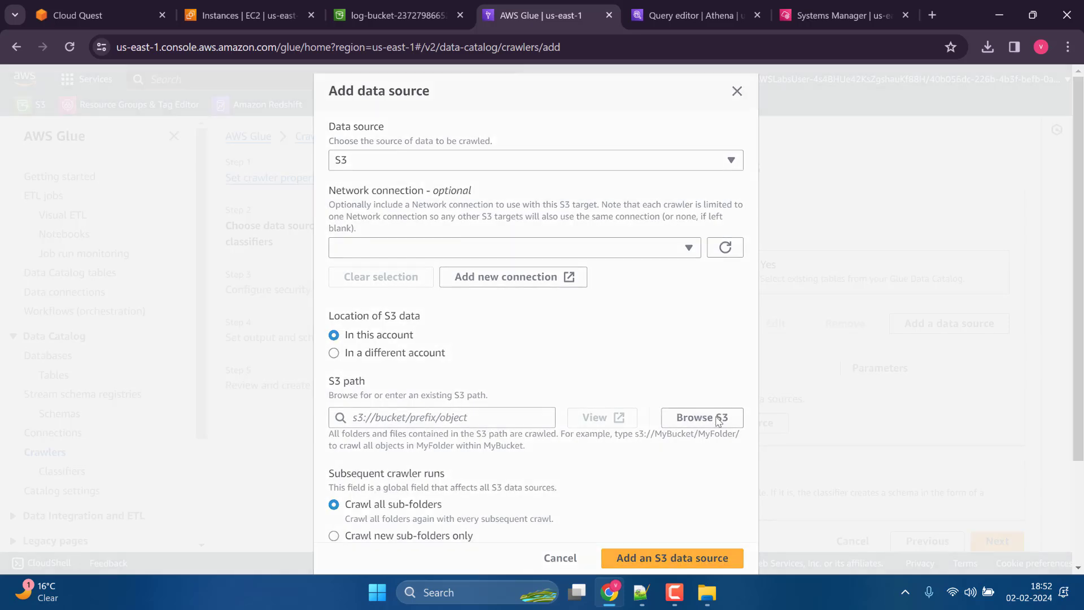
pyautogui.click(675, 417)
pyautogui.click(150, 375)
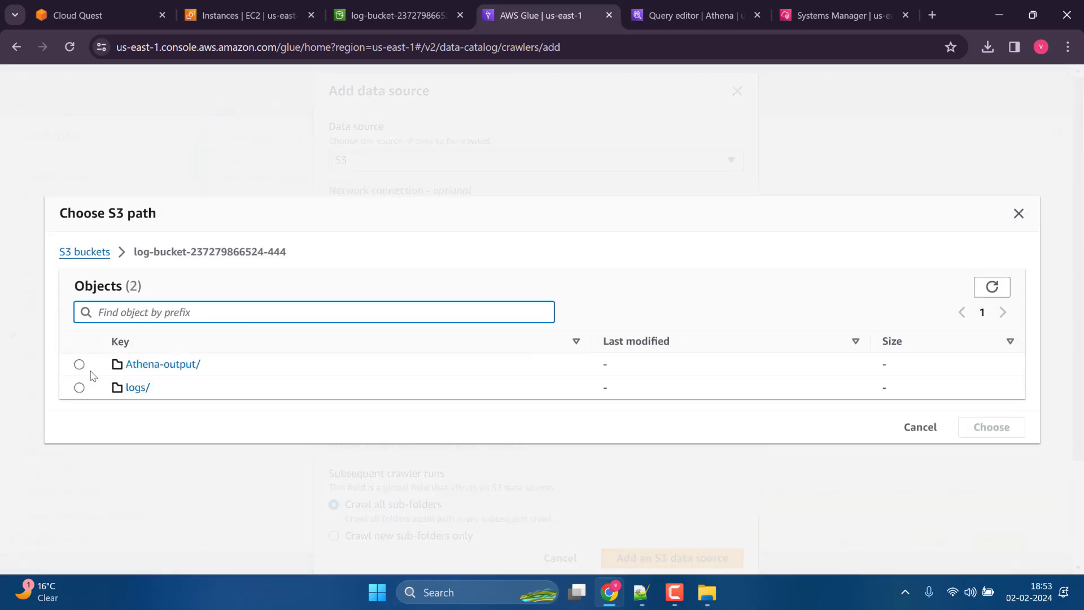
pyautogui.click(79, 364)
pyautogui.click(988, 425)
pyautogui.scroll(-1, 576, 477)
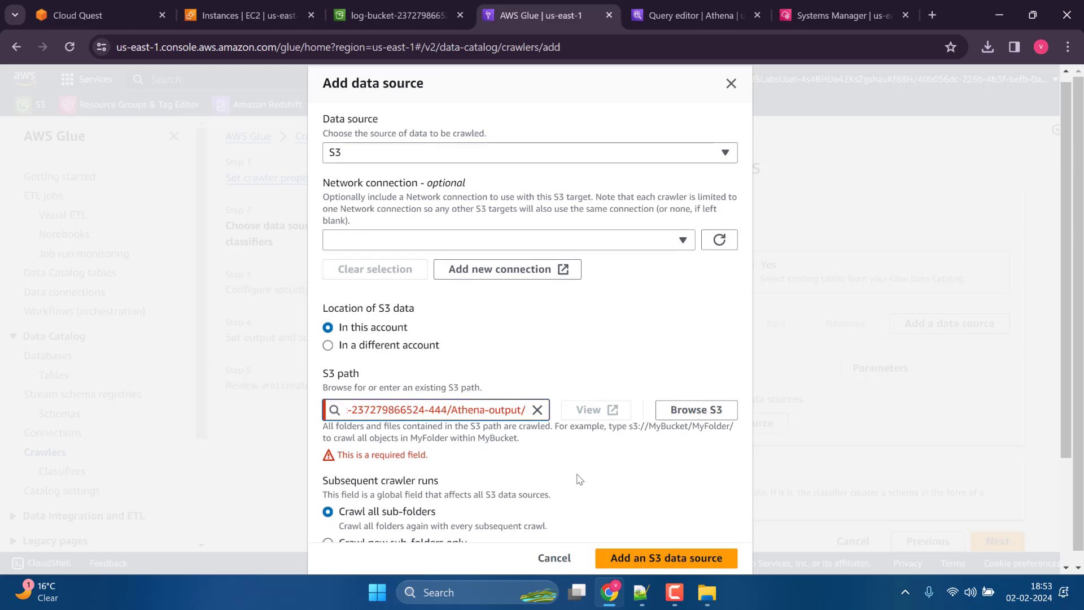
pyautogui.moveTo(510, 347); pyautogui.dragTo(293, 350)
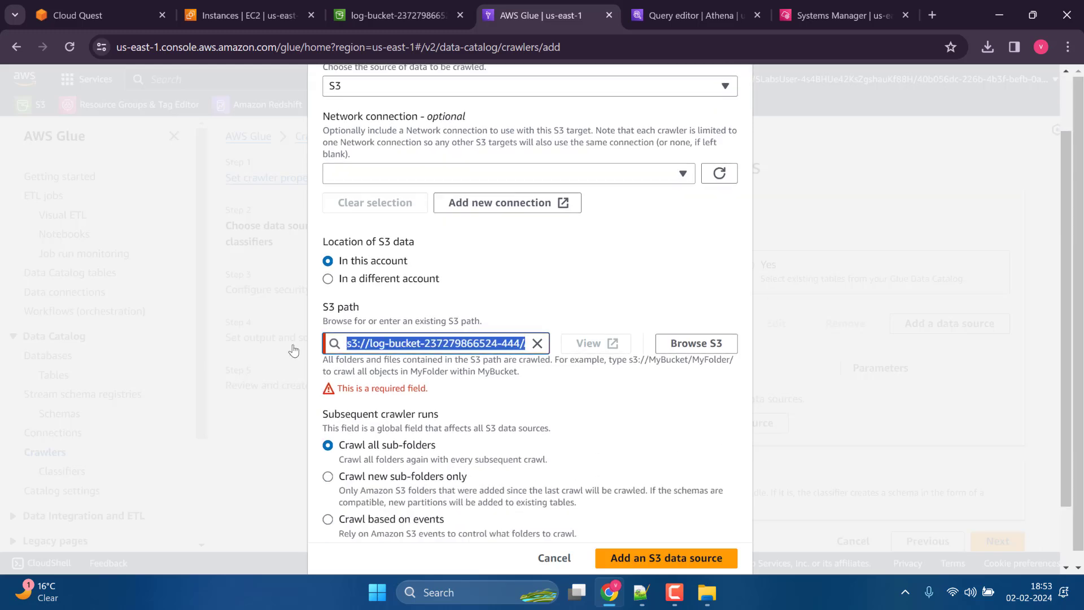
pyautogui.click(485, 364)
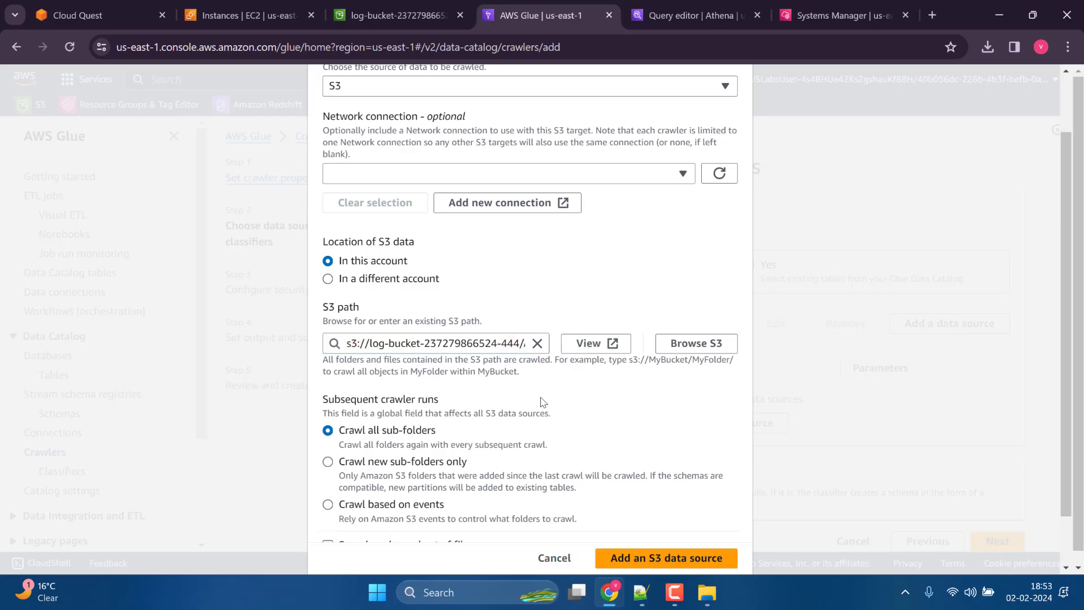
pyautogui.scroll(-1, 542, 386)
pyautogui.click(663, 551)
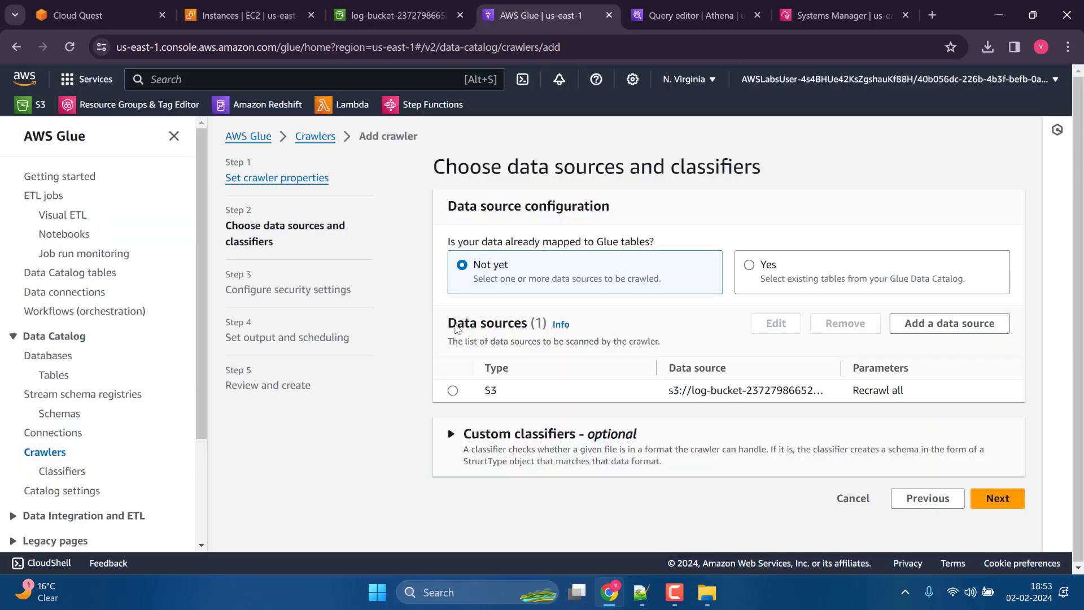
# Assign the existing IAM role glue-service-role to the crawler in its security settings.
pyautogui.click(995, 498)
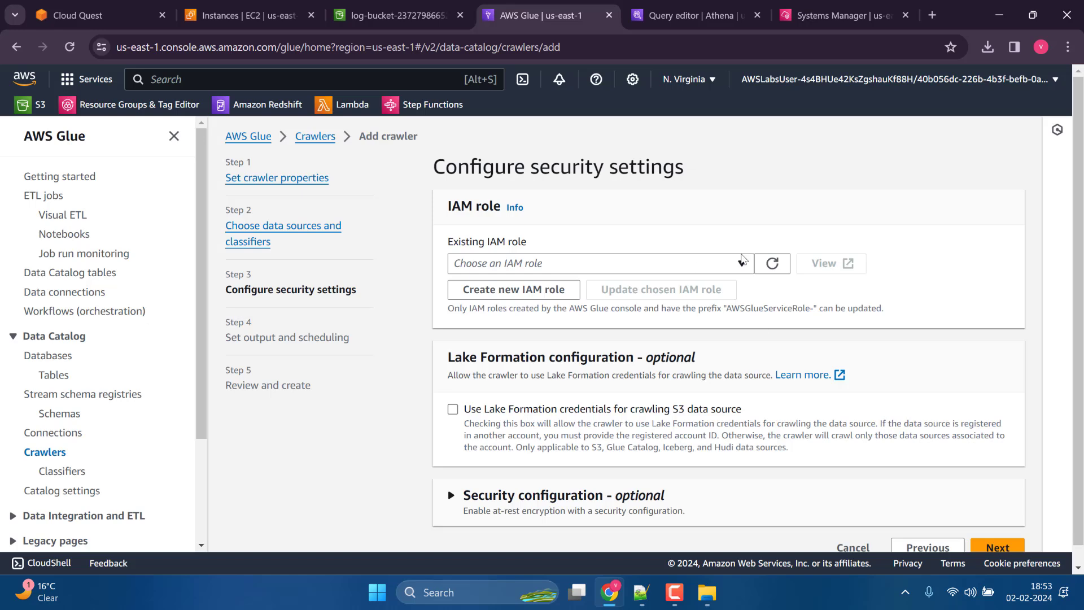
pyautogui.click(742, 261)
pyautogui.click(565, 498)
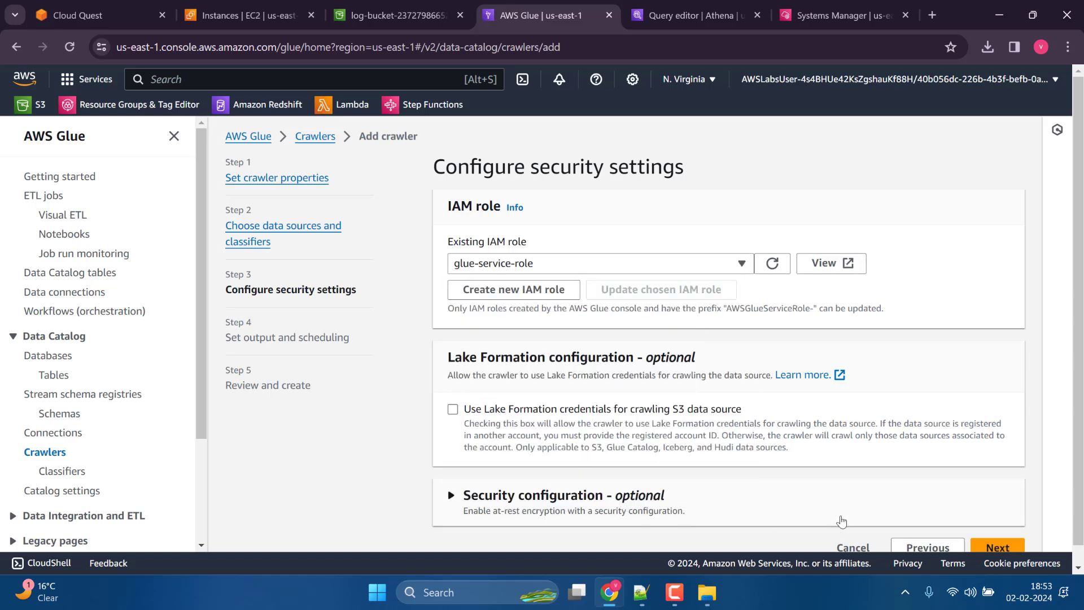
pyautogui.click(987, 546)
# Set logsdatabase as the crawler's target database with the On demand schedule and create the crawler.
pyautogui.click(713, 270)
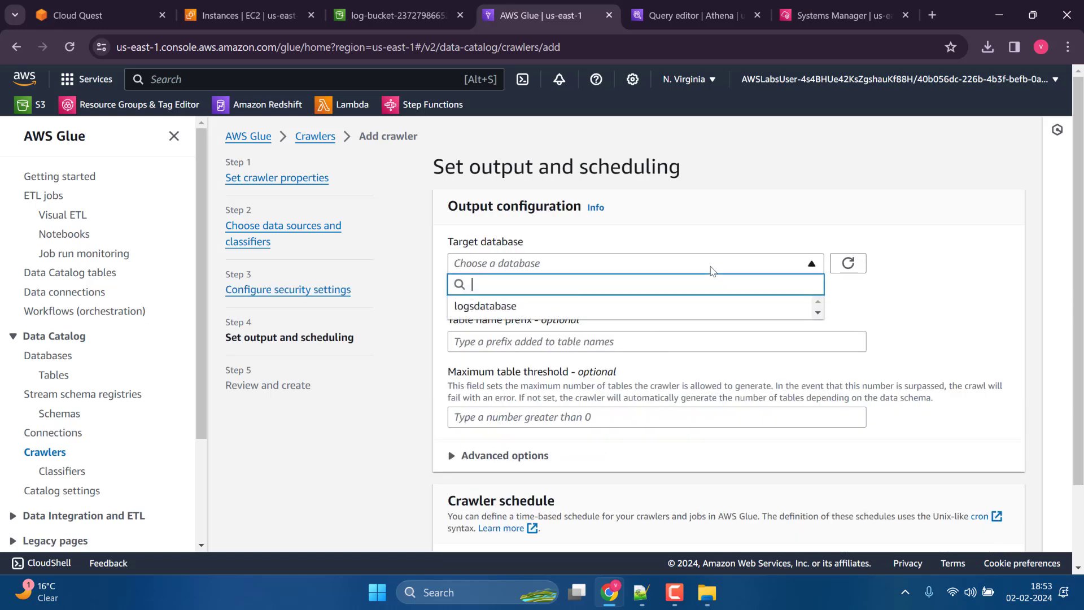
pyautogui.click(593, 307)
pyautogui.scroll(-1, 799, 475)
pyautogui.scroll(-2, 799, 475)
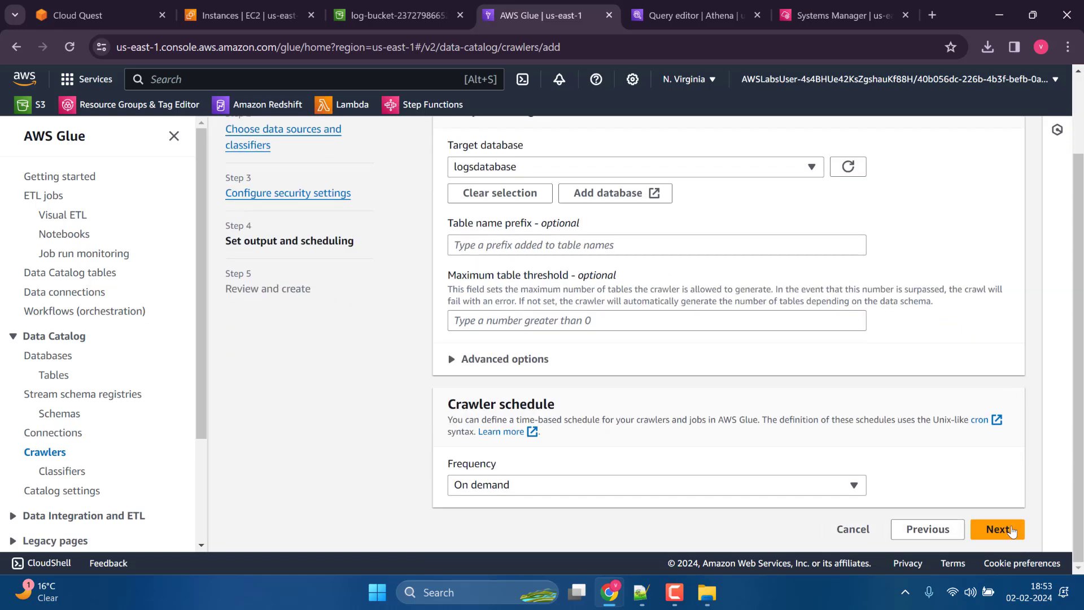
pyautogui.click(1000, 531)
pyautogui.scroll(-3, 989, 490)
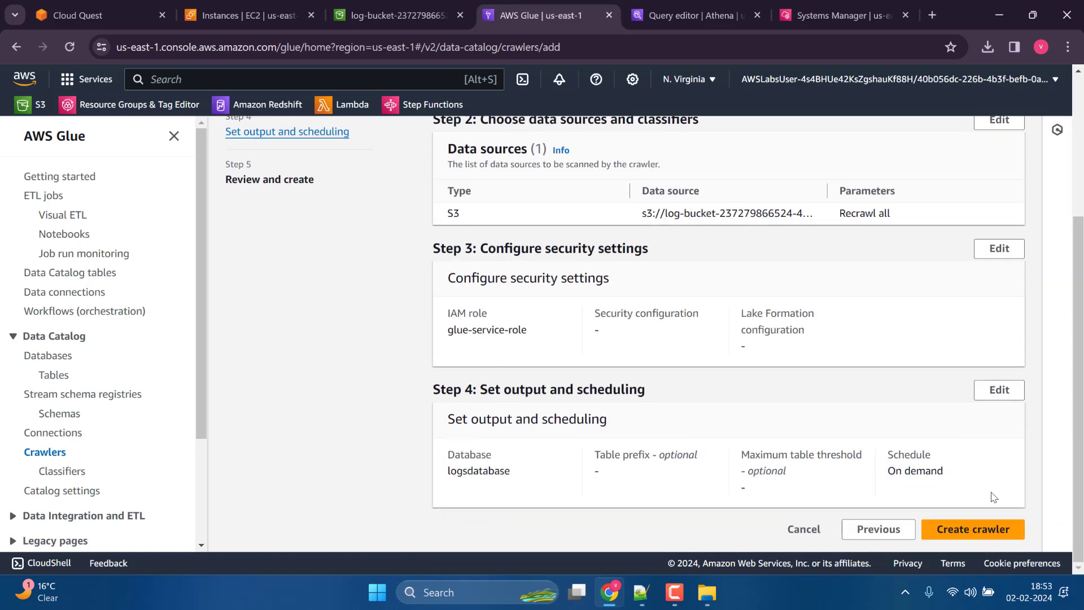
pyautogui.click(980, 528)
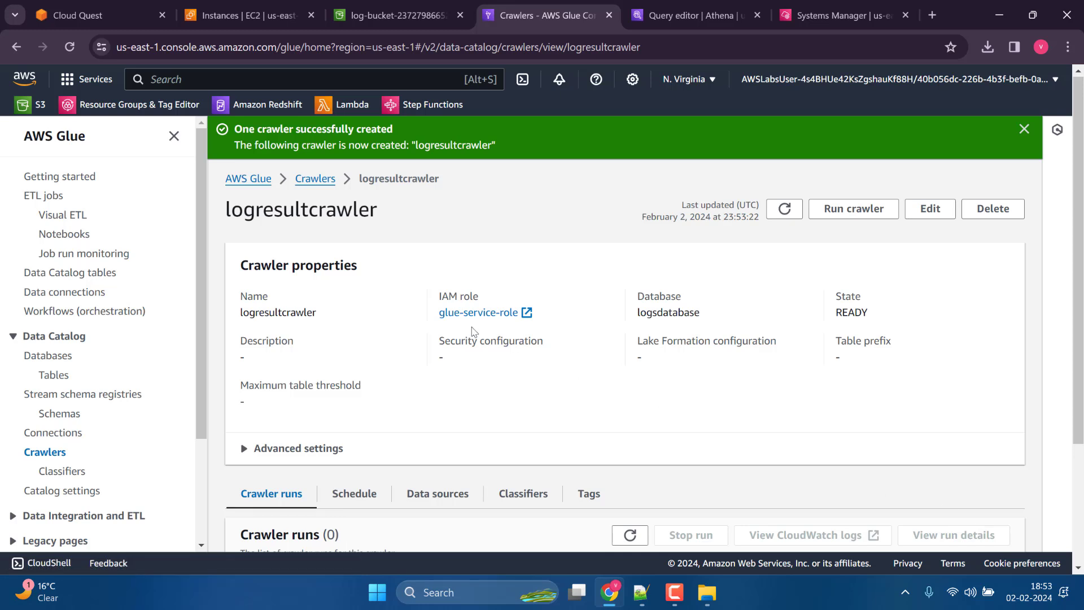
# Run logresultcrawler from the crawler list and open its details to check the run status.
pyautogui.click(48, 452)
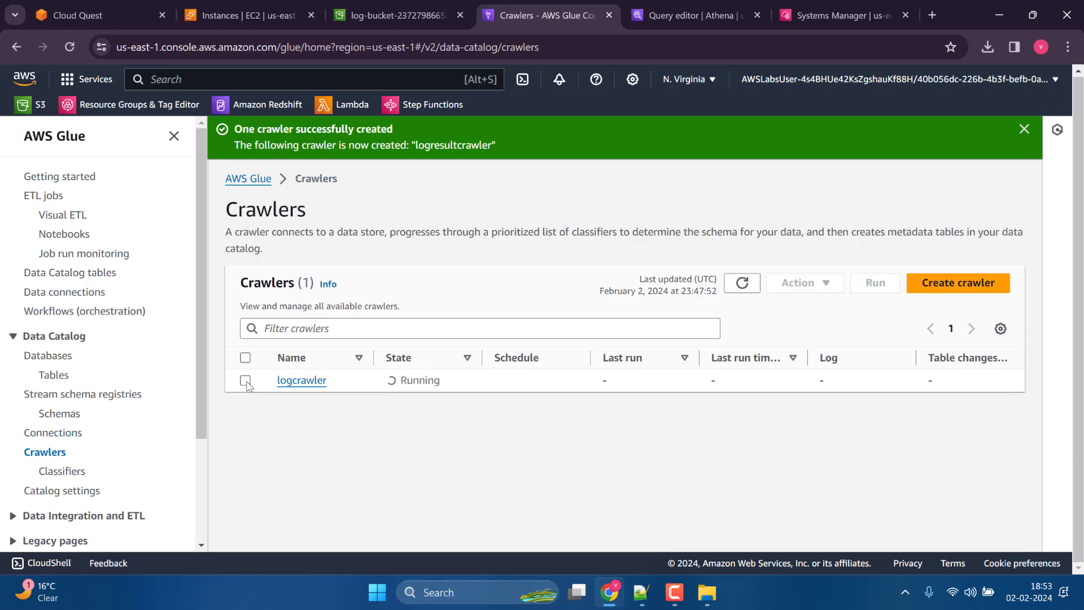
pyautogui.click(742, 283)
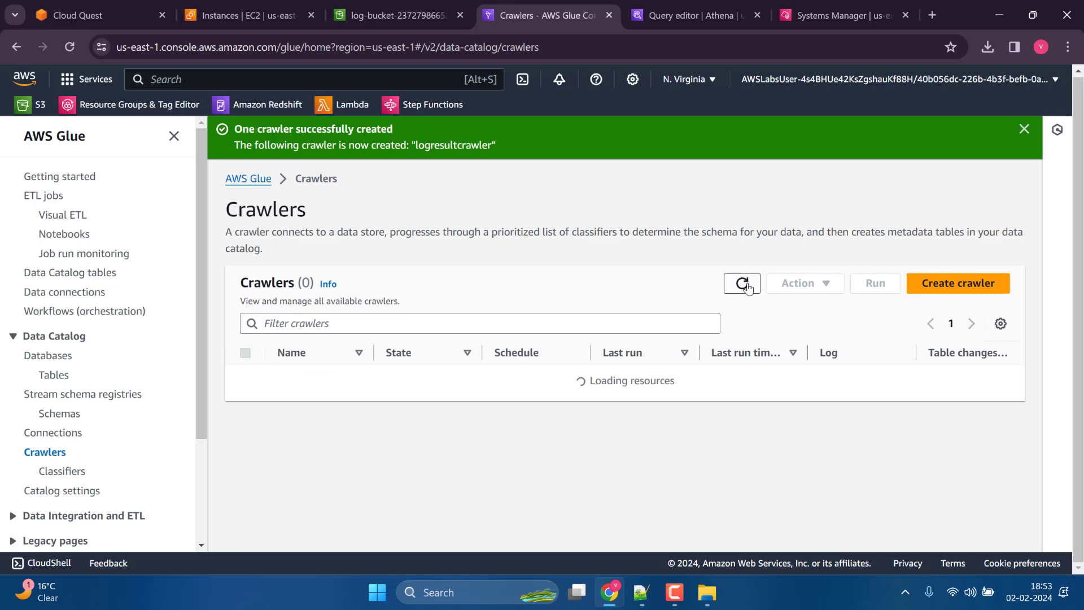
pyautogui.click(246, 403)
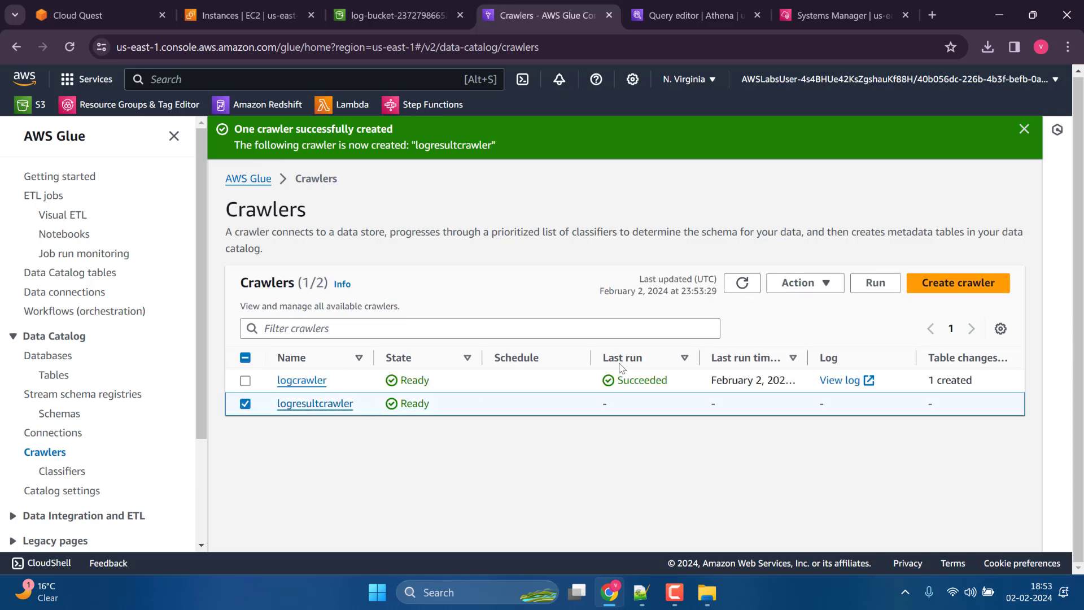
pyautogui.click(875, 283)
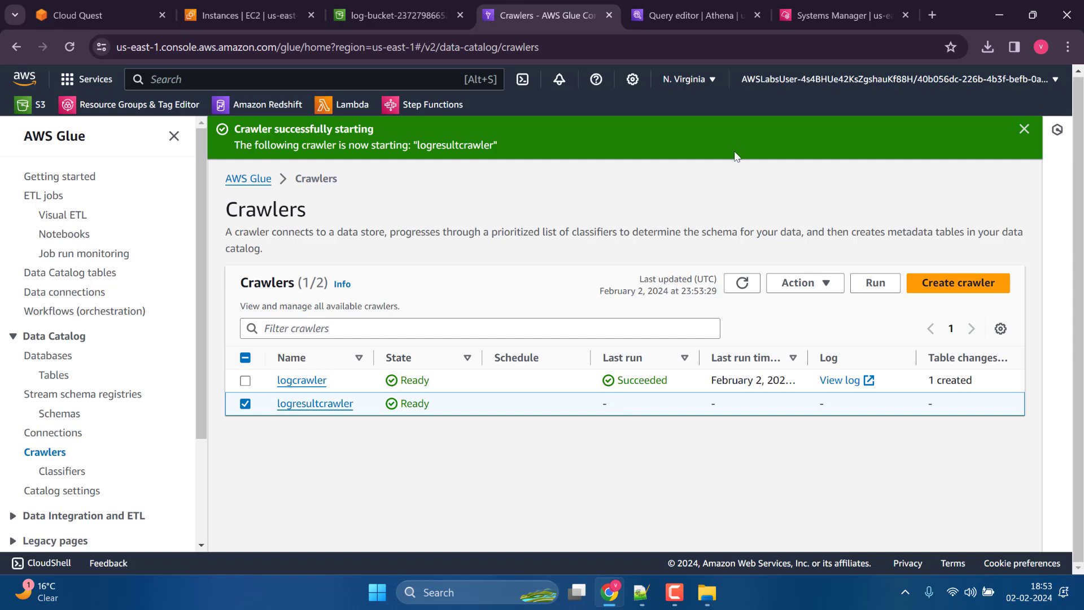
pyautogui.click(1024, 130)
pyautogui.click(316, 404)
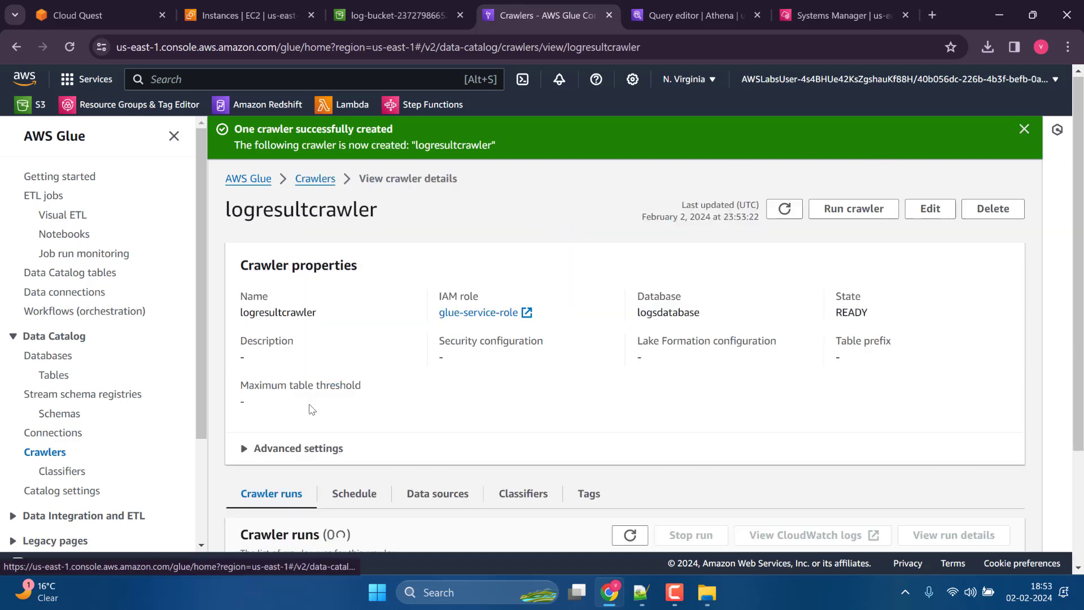
pyautogui.scroll(-2, 344, 443)
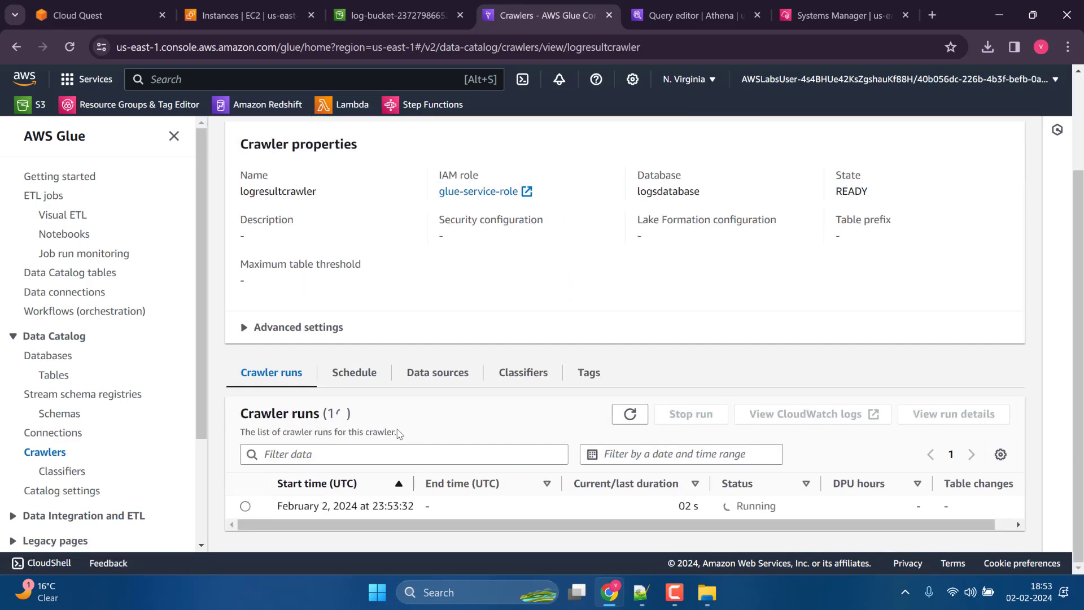
# Copy the database name logsdatabase from the Athena query into the AWS Glue database name field of Cloud Quest's validation form.
pyautogui.click(117, 19)
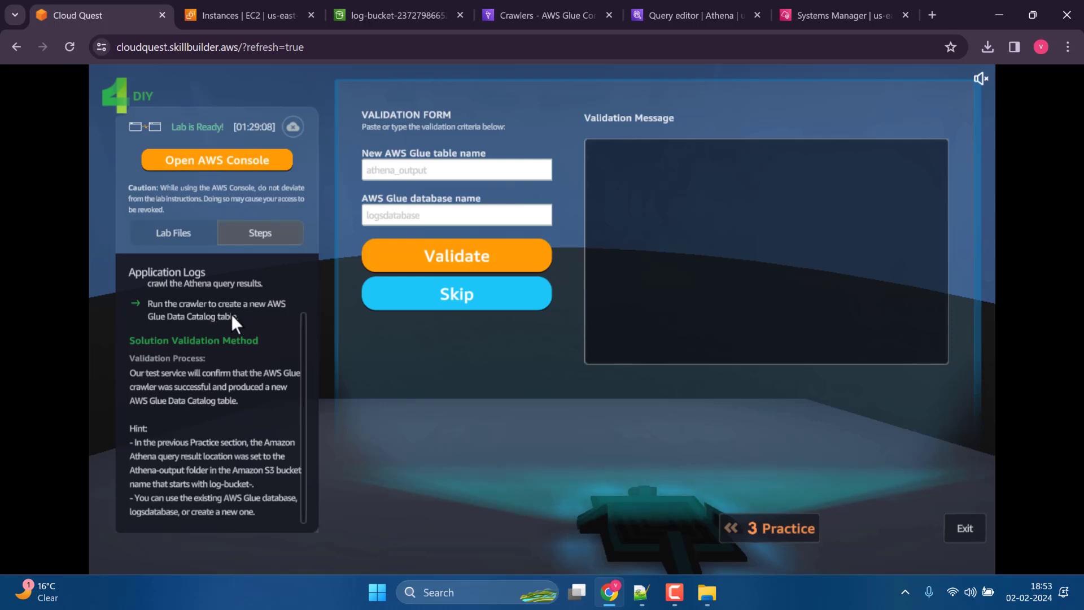
pyautogui.click(422, 174)
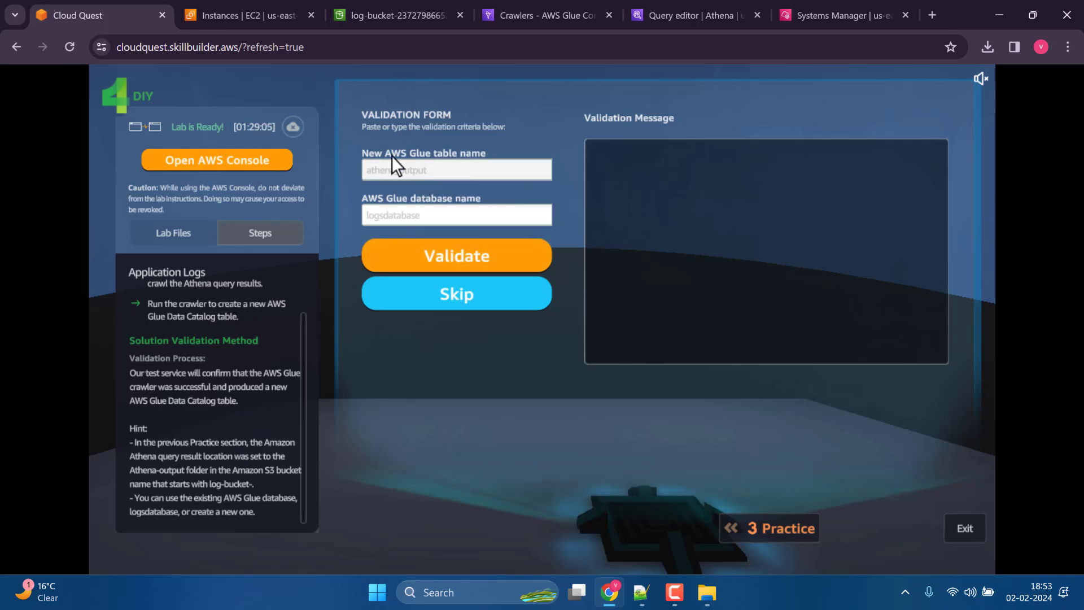
pyautogui.click(440, 211)
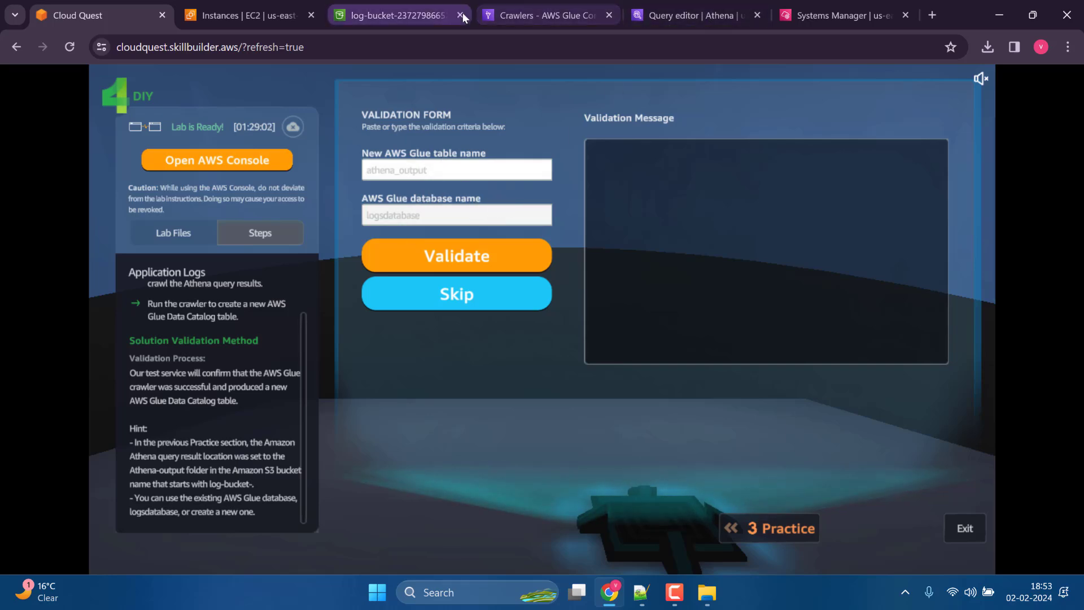
pyautogui.click(541, 15)
pyautogui.click(730, 6)
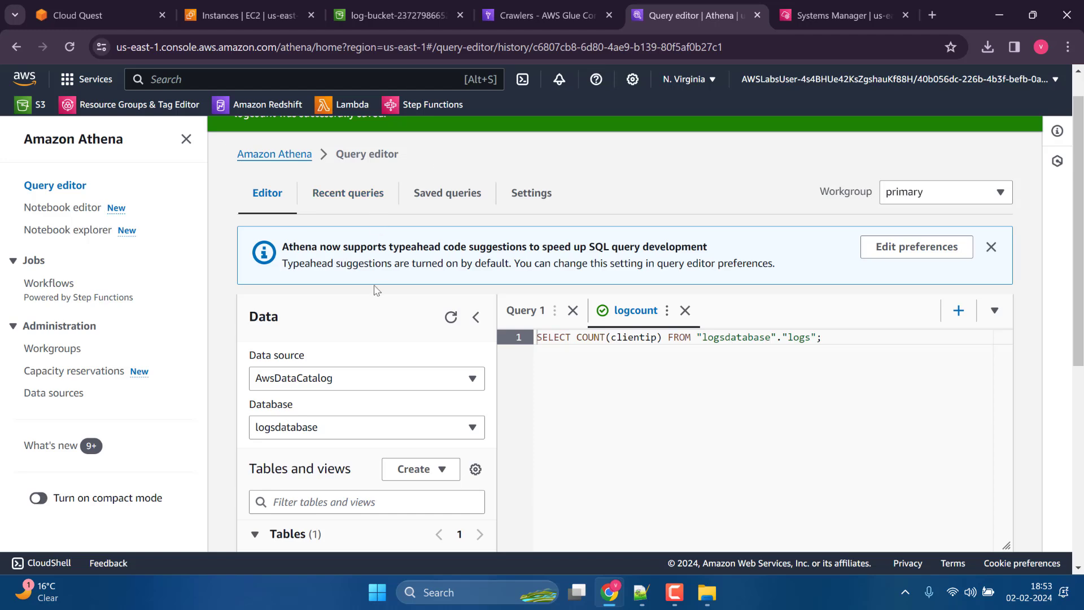
pyautogui.click(318, 427)
pyautogui.click(312, 432)
pyautogui.doubleClick(721, 338)
pyautogui.hotkey('ctrl', 'c')
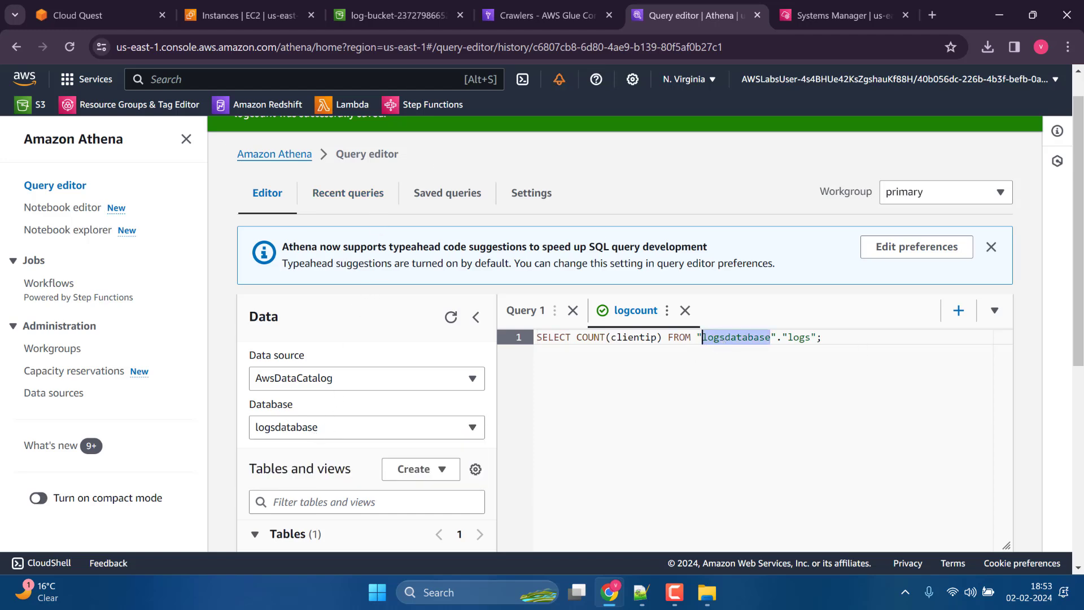
pyautogui.click(395, 16)
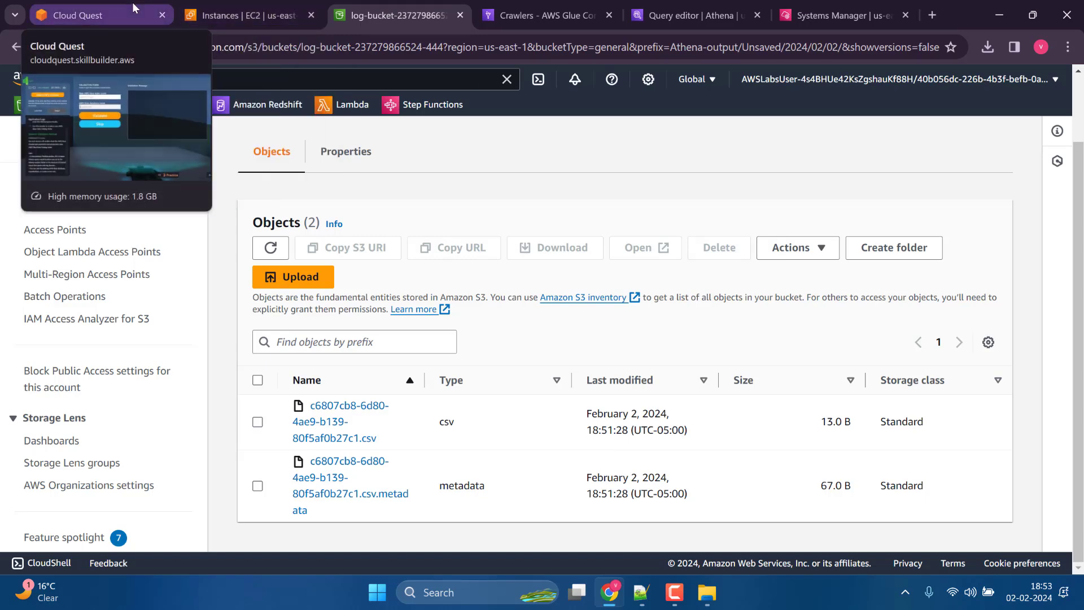
pyautogui.click(85, 15)
pyautogui.click(477, 211)
pyautogui.hotkey('ctrl', 'v')
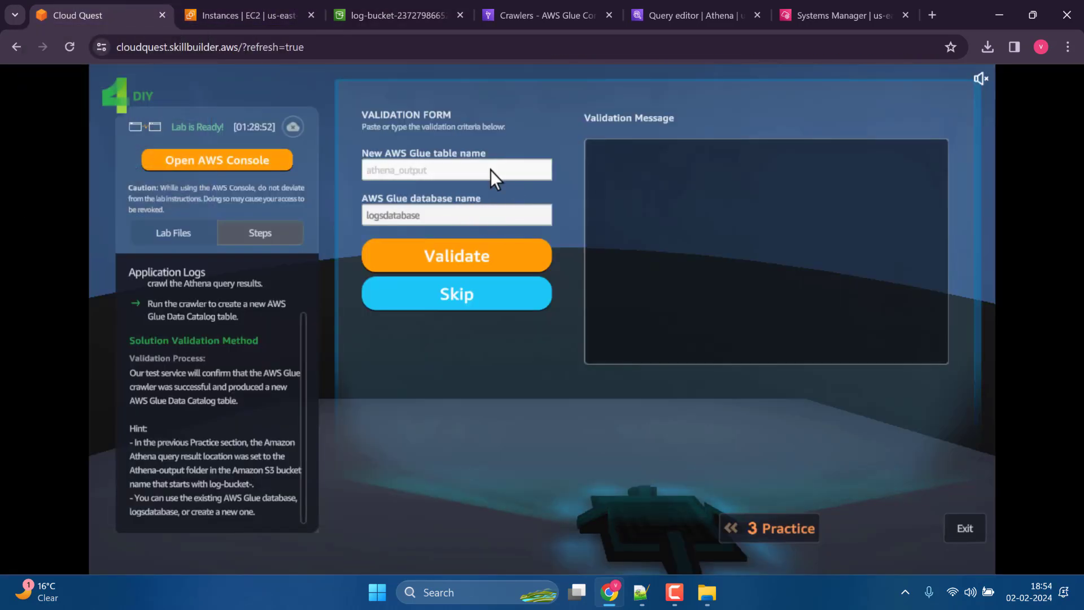
# Refresh the run list of logresultcrawler in AWS Glue to check the status of its crawler run.
pyautogui.click(692, 15)
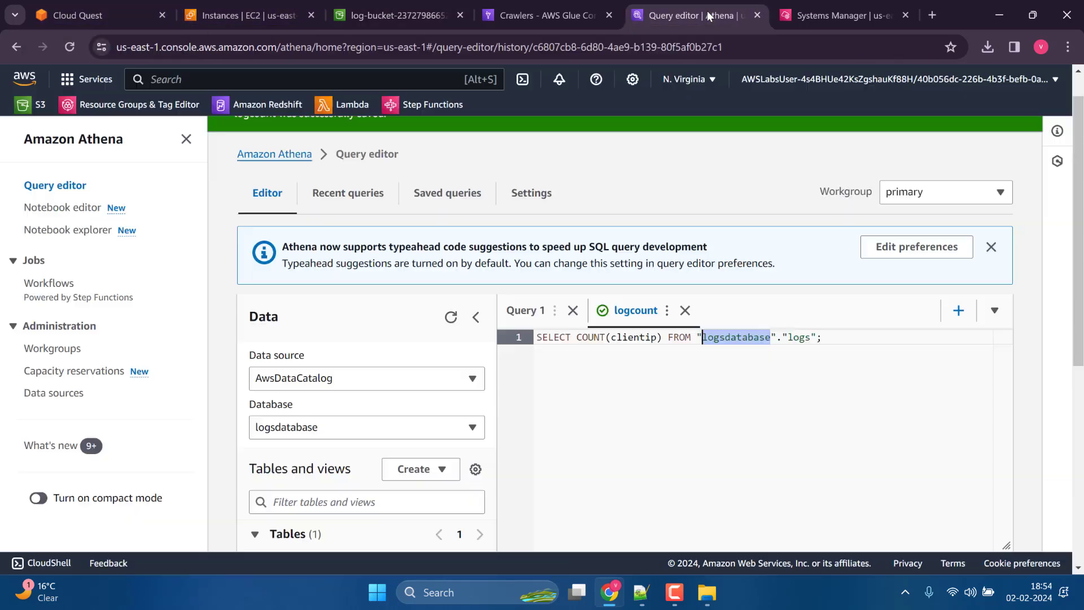
pyautogui.click(539, 15)
pyautogui.click(627, 414)
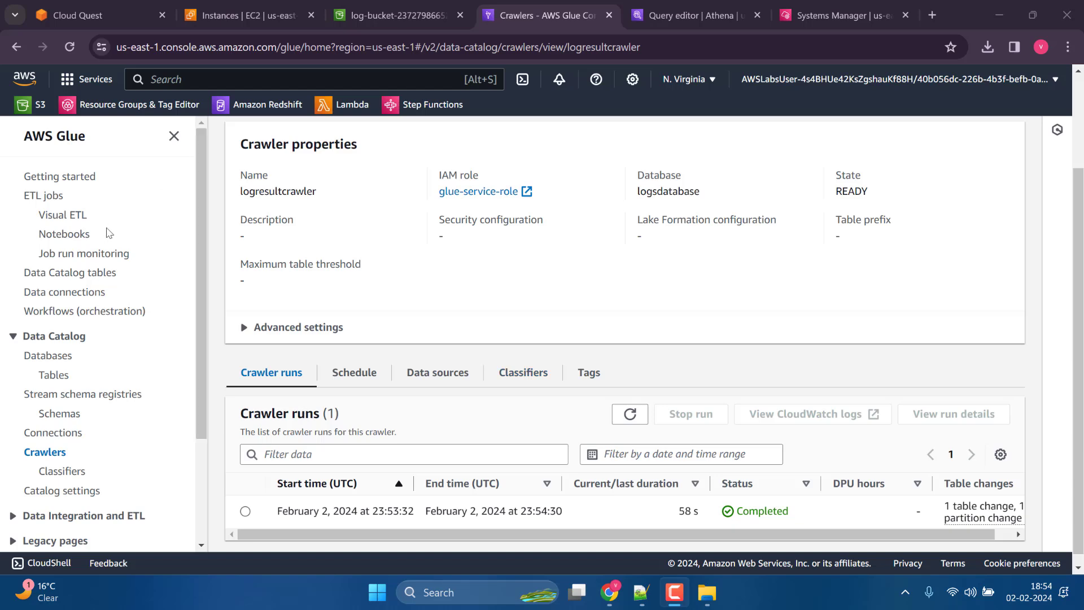
# Refresh the Athena table list for logsdatabase and preview the athena_output table with a limit of 10 rows.
pyautogui.click(398, 8)
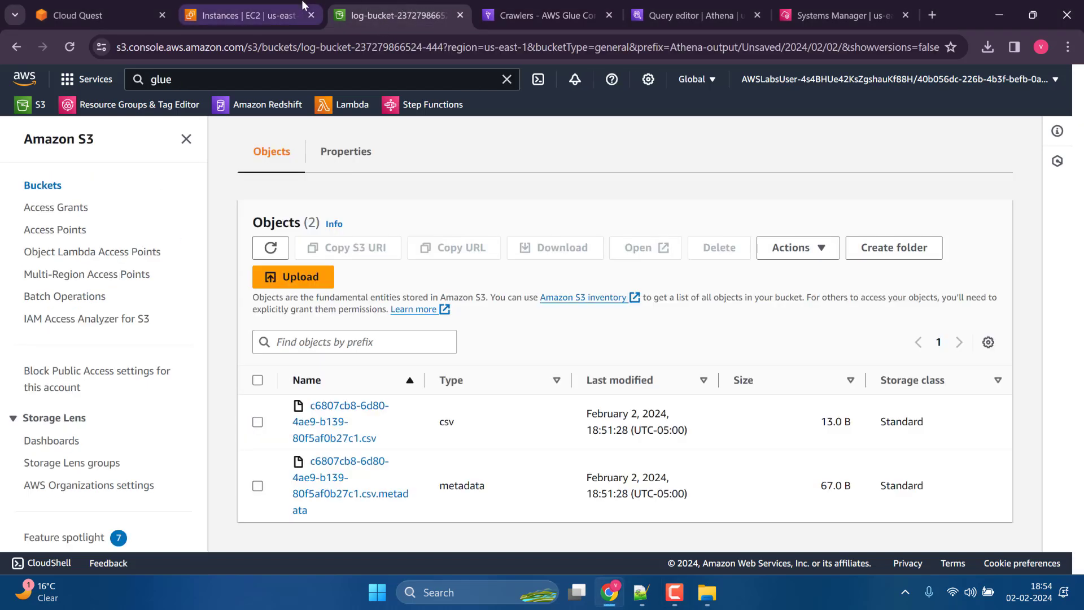
pyautogui.click(664, 13)
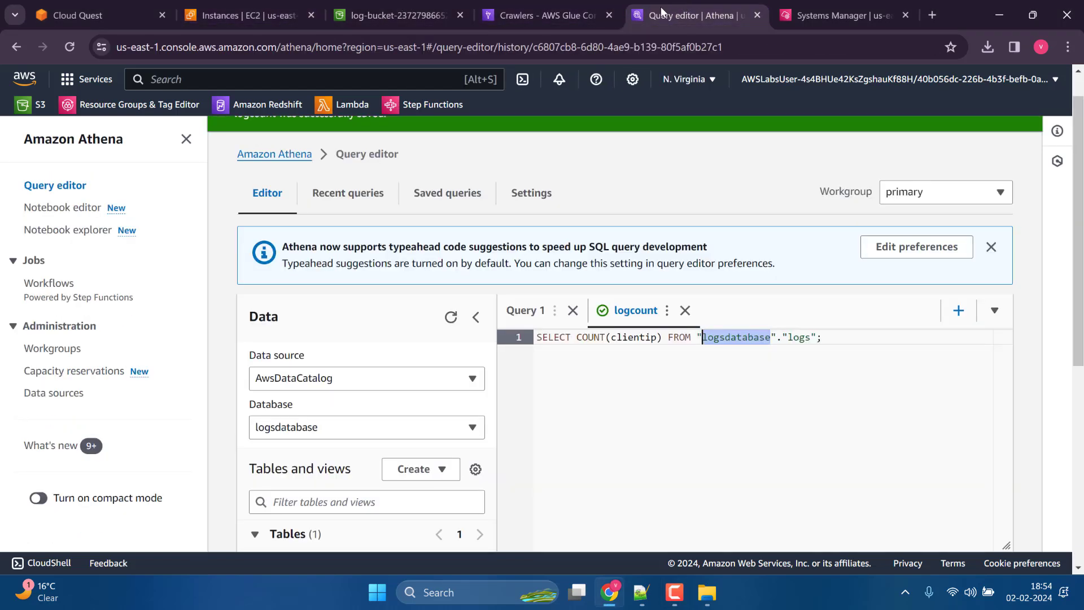
pyautogui.click(451, 317)
pyautogui.scroll(-3, 425, 351)
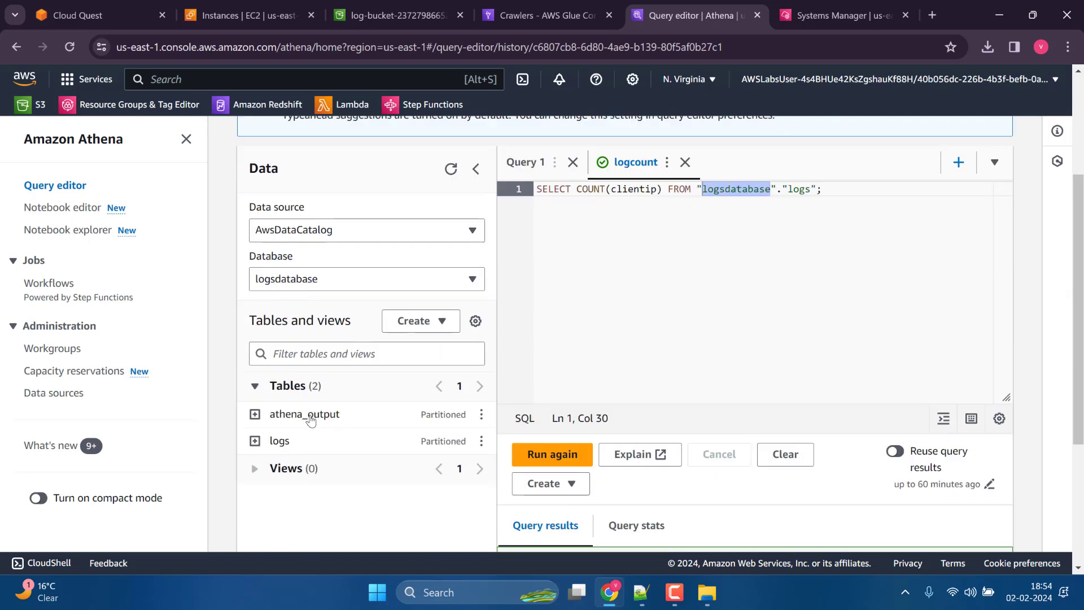
pyautogui.click(481, 418)
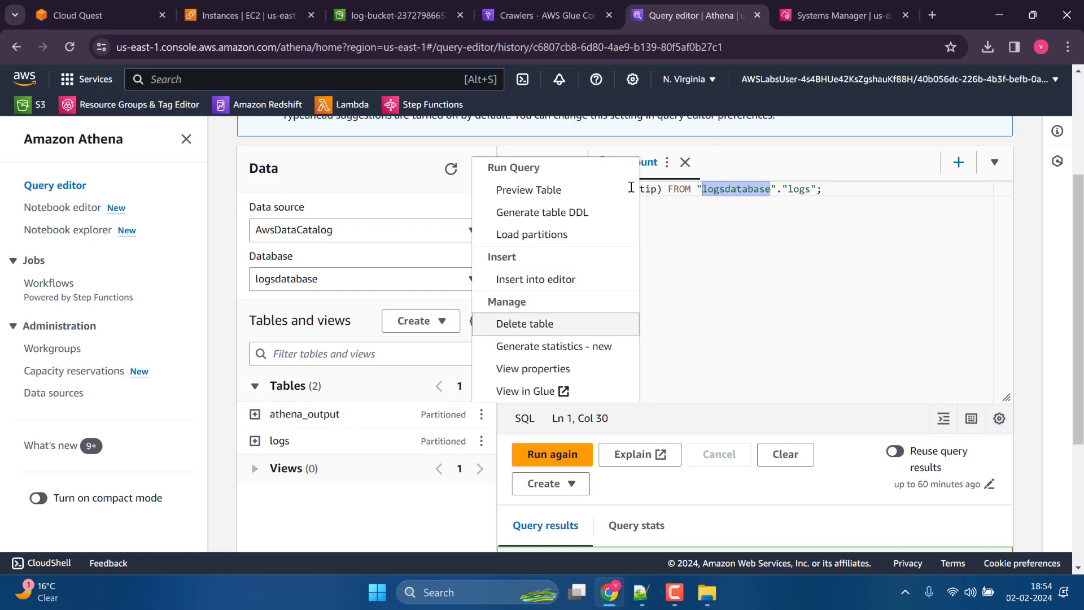
pyautogui.click(559, 191)
pyautogui.scroll(-3, 568, 397)
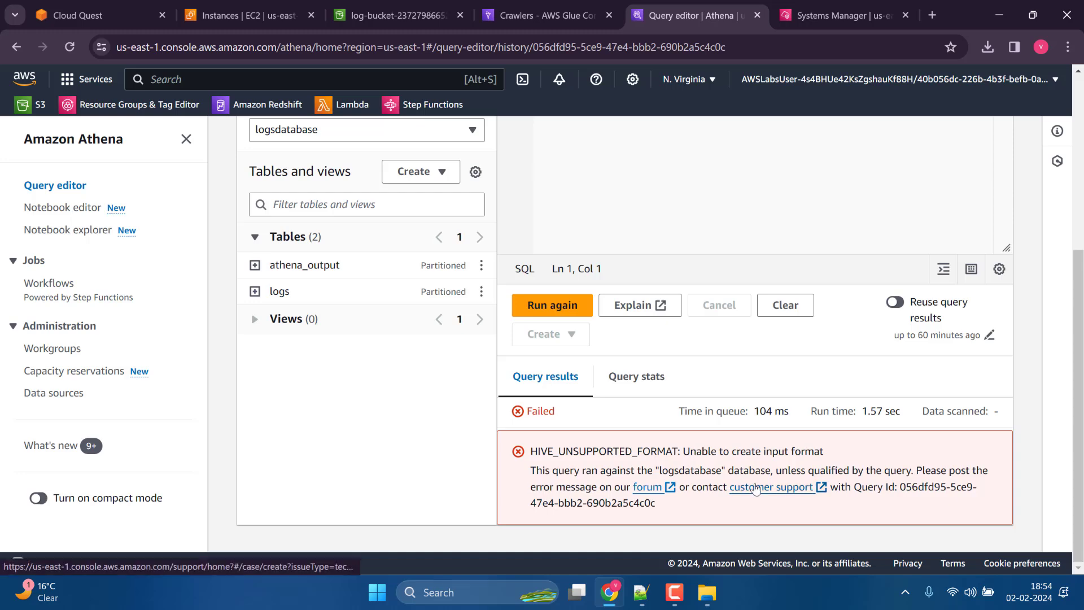
pyautogui.scroll(4, 803, 372)
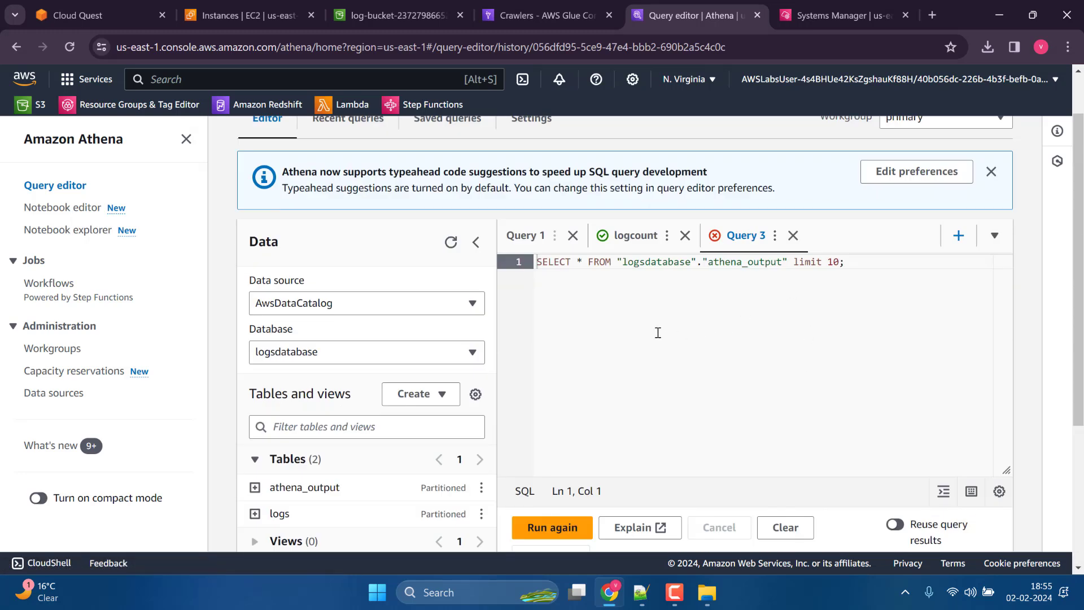
pyautogui.scroll(-4, 658, 332)
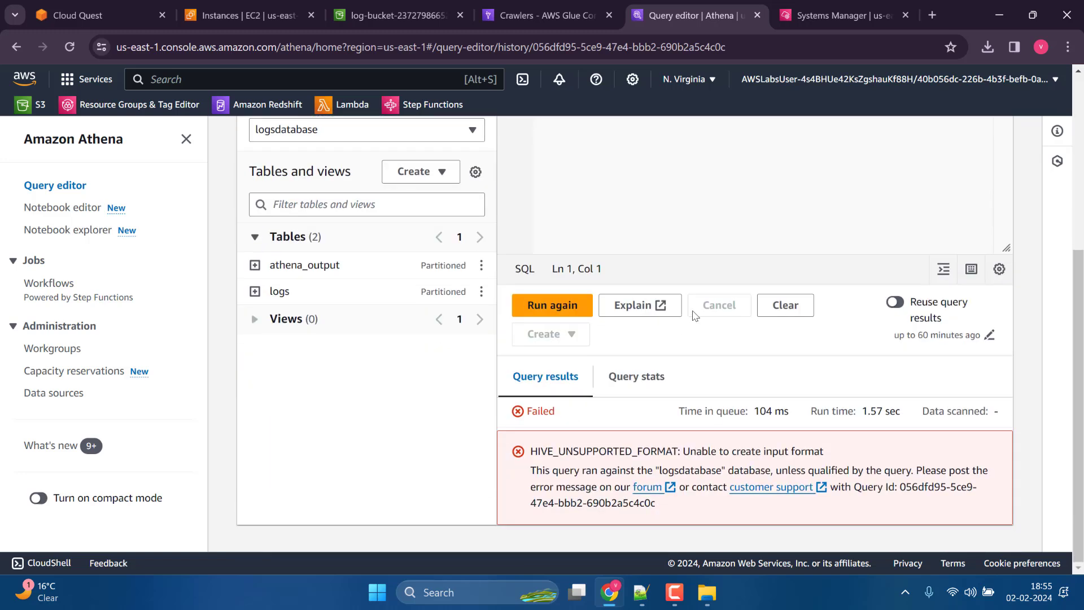
# Run the athena_output preview query again and check its results.
pyautogui.click(556, 305)
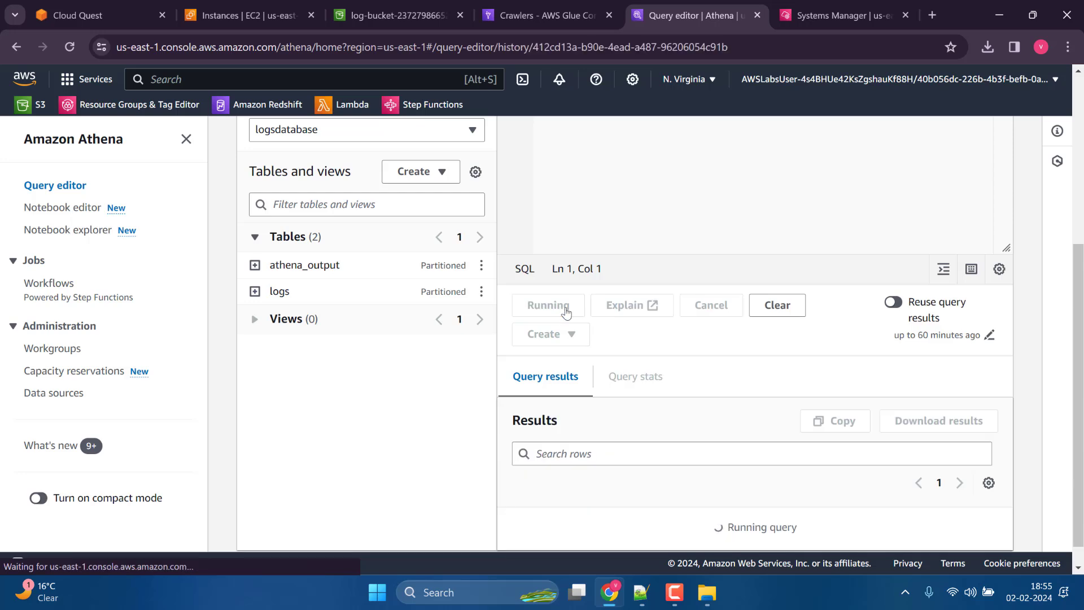
pyautogui.scroll(-1, 576, 310)
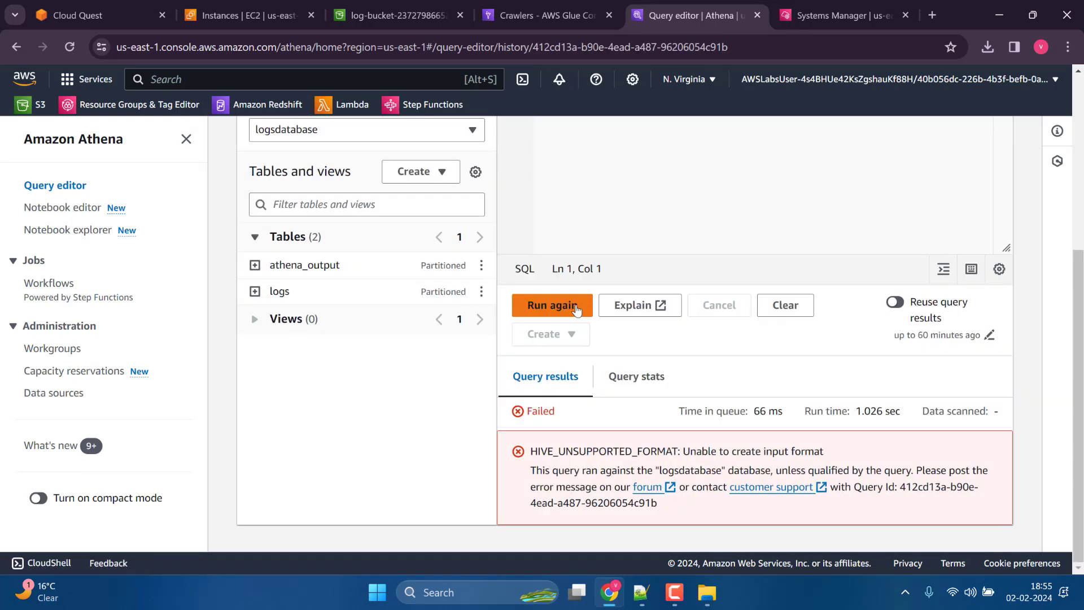
pyautogui.scroll(5, 576, 305)
pyautogui.scroll(-5, 576, 305)
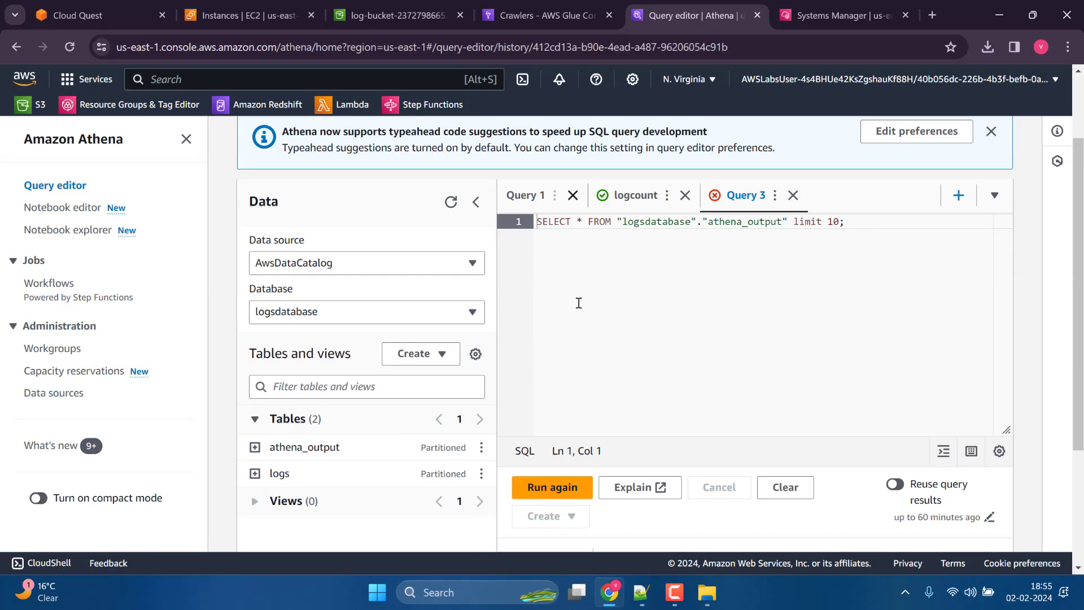
# View the athena_output table's properties and check its S3 location against the files in the log bucket.
pyautogui.click(481, 266)
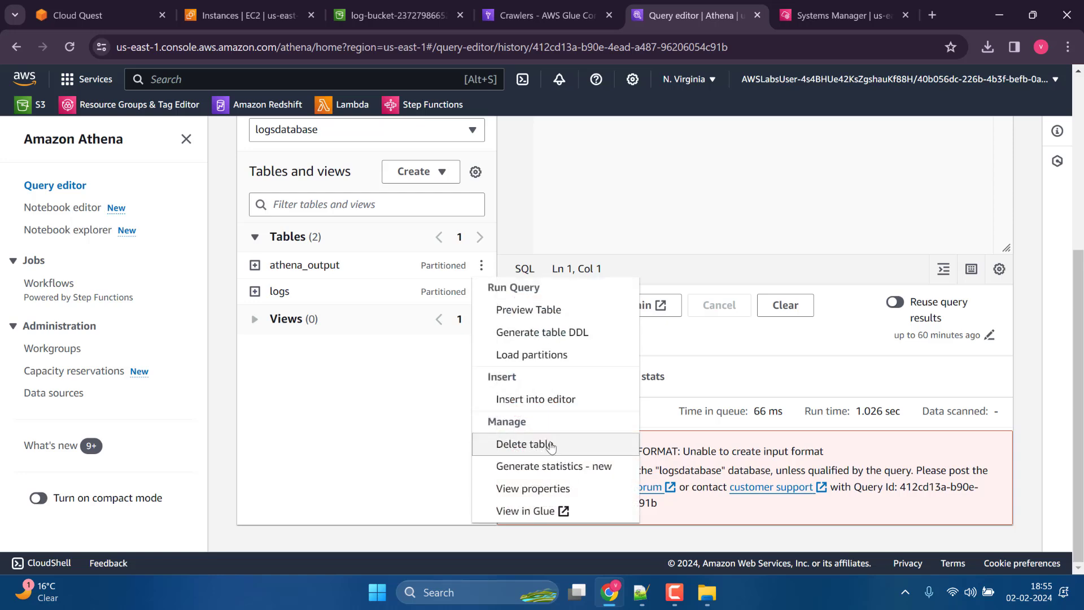
pyautogui.click(527, 491)
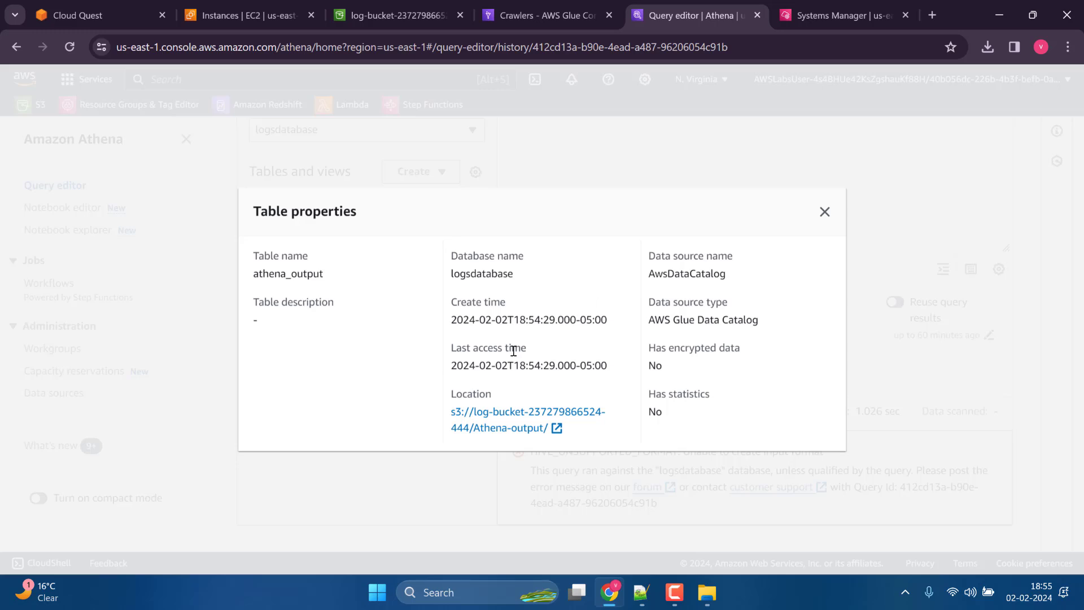
pyautogui.click(499, 429)
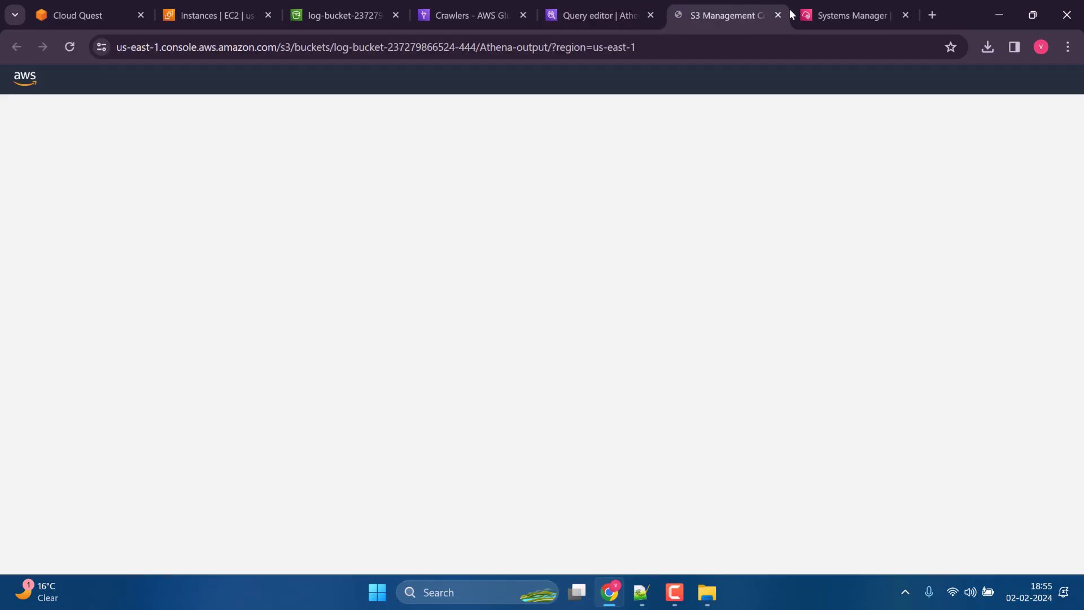
pyautogui.click(779, 14)
pyautogui.click(372, 23)
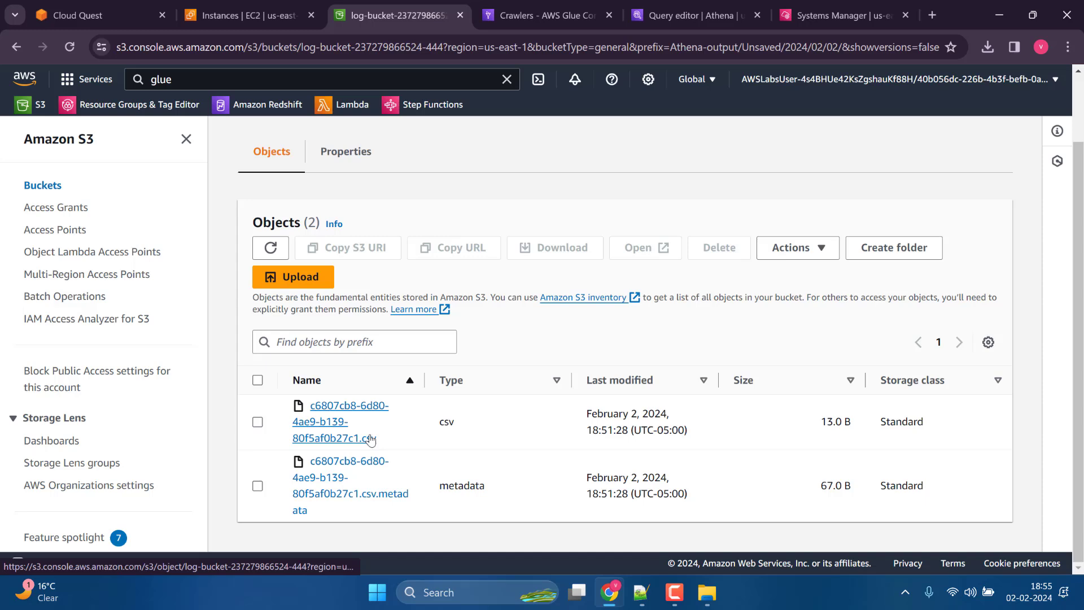
pyautogui.click(553, 17)
pyautogui.click(633, 18)
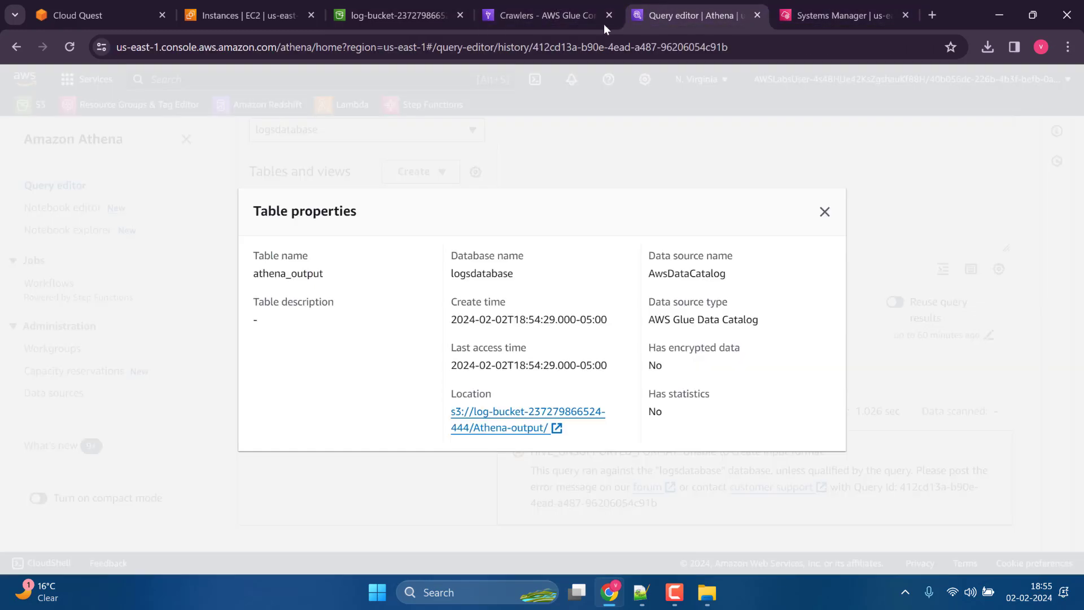
pyautogui.click(822, 210)
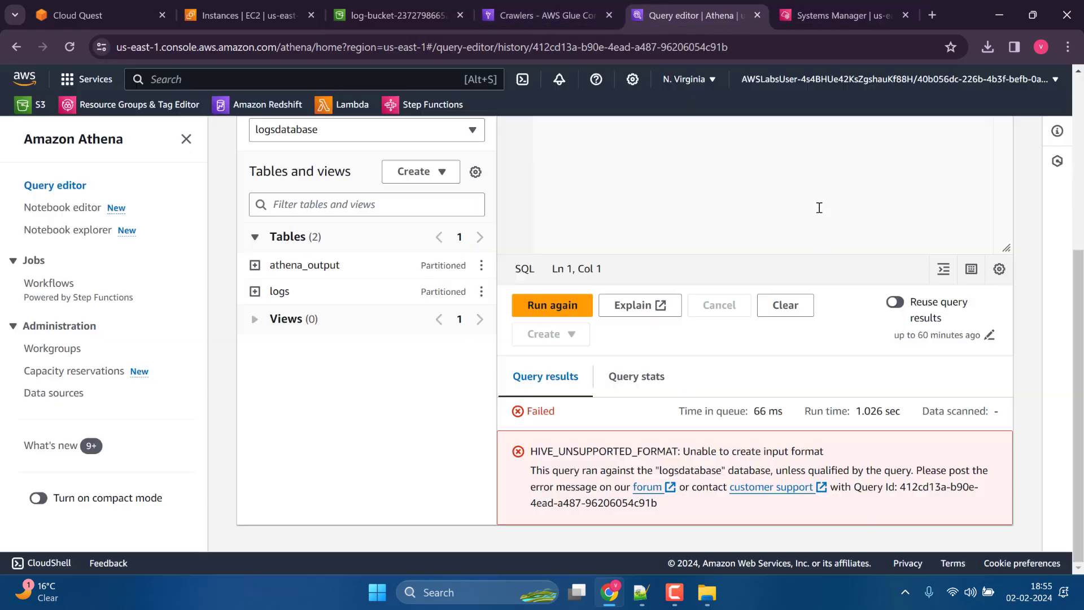
# Examine the columns of the athena_output and logs tables, refreshing the table list in between.
pyautogui.click(255, 265)
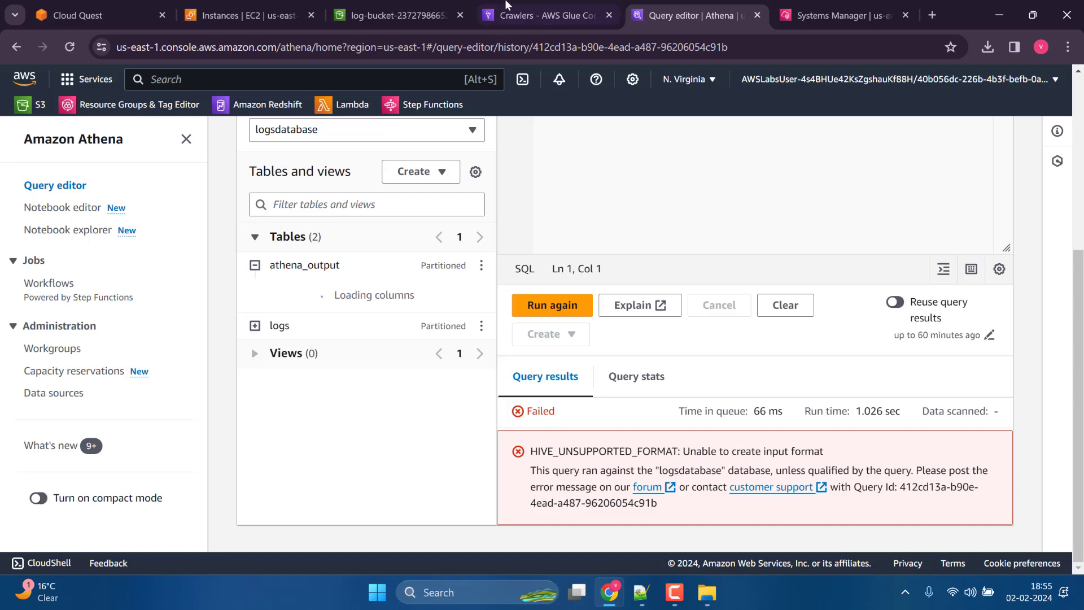
pyautogui.scroll(1, 458, 210)
pyautogui.scroll(2, 459, 210)
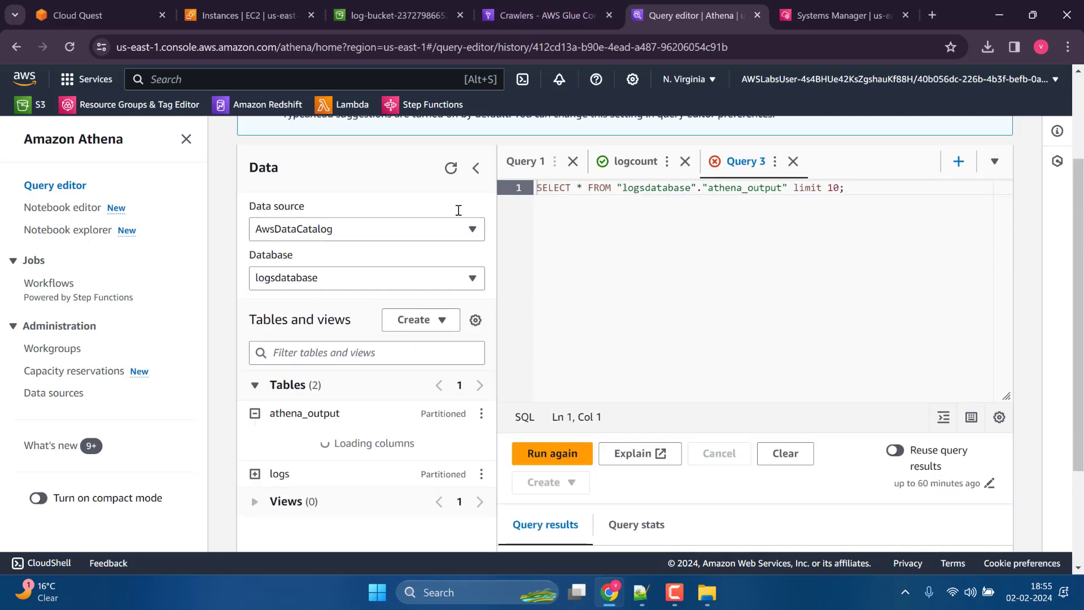
pyautogui.click(253, 475)
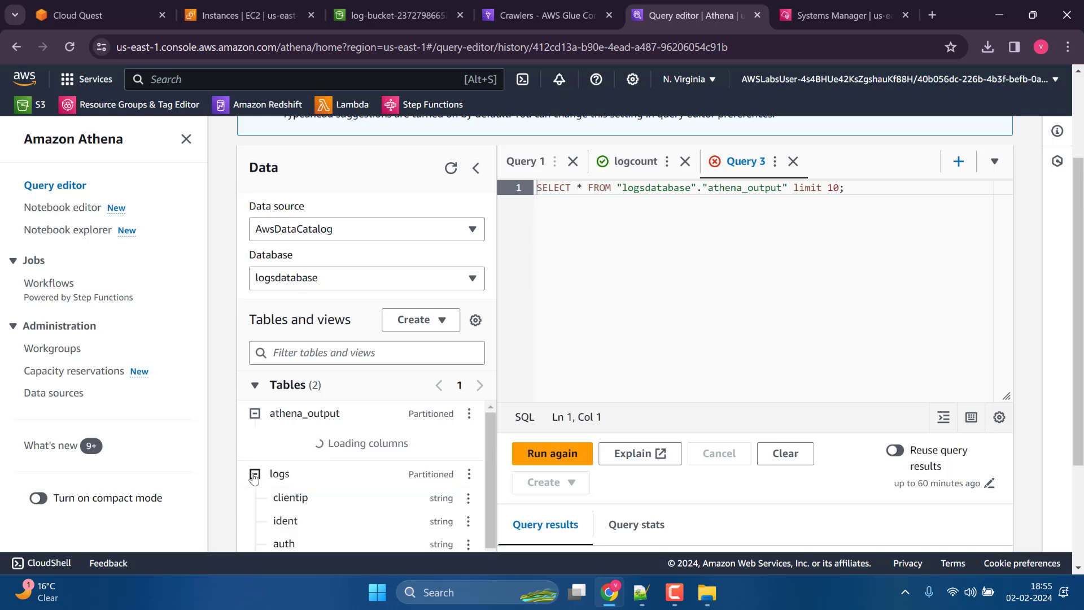
pyautogui.click(253, 475)
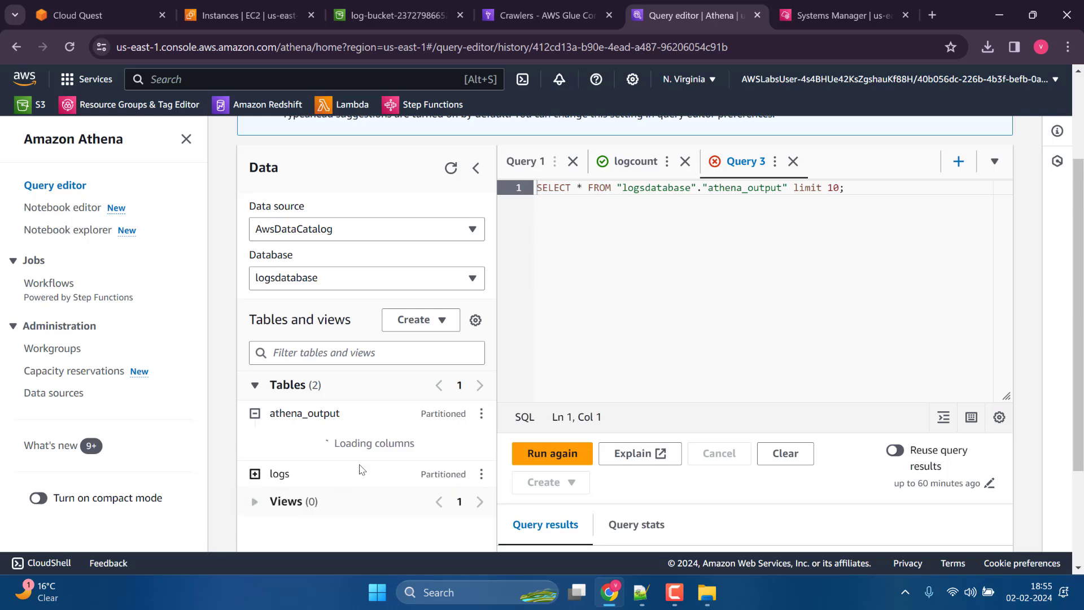
pyautogui.click(451, 167)
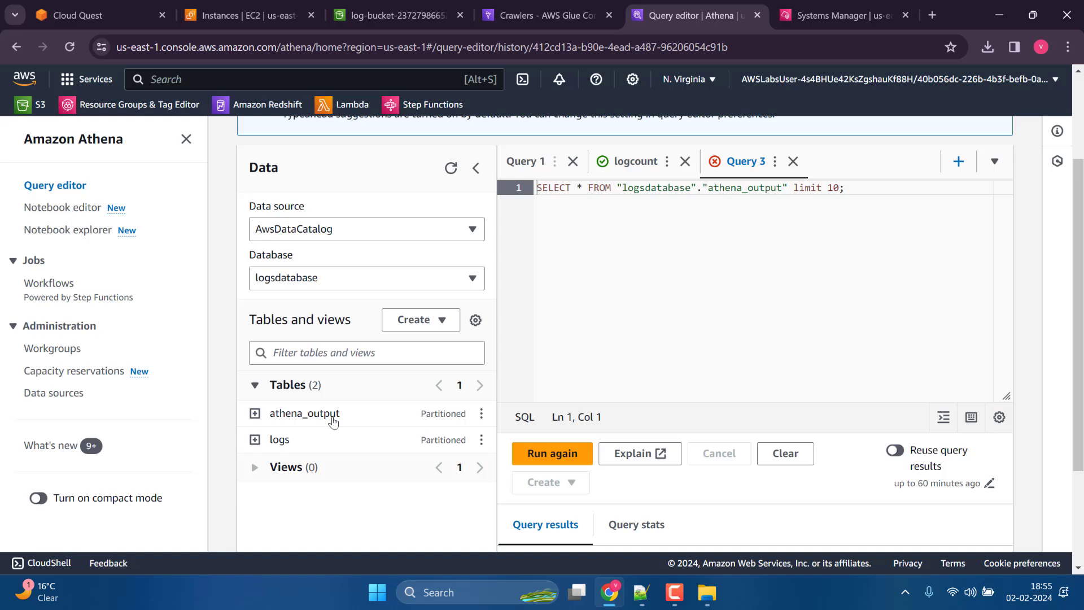
pyautogui.click(255, 413)
pyautogui.scroll(-2, 386, 339)
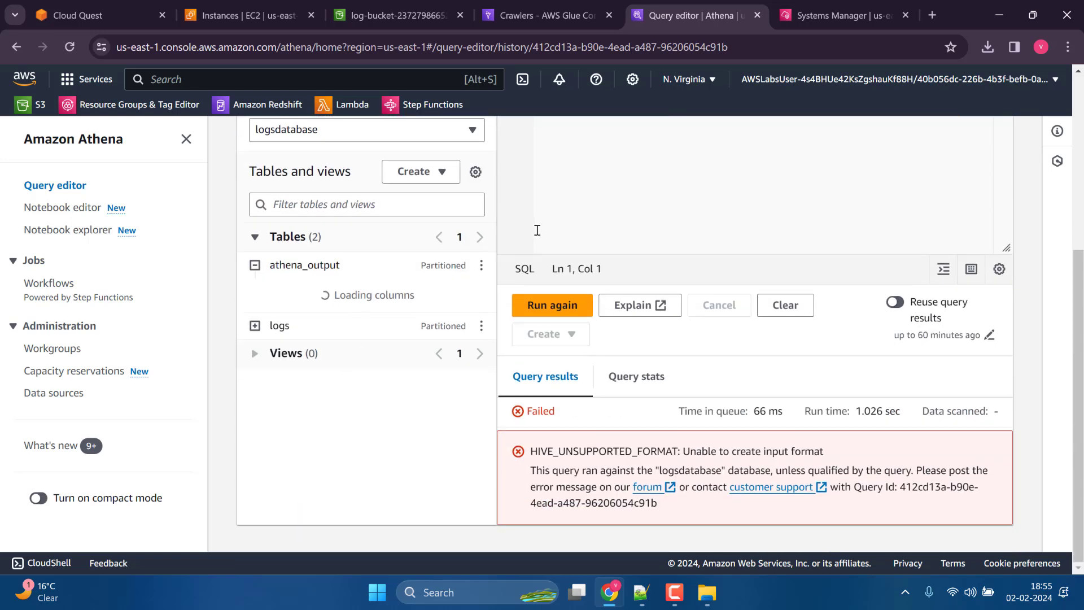
pyautogui.scroll(2, 543, 234)
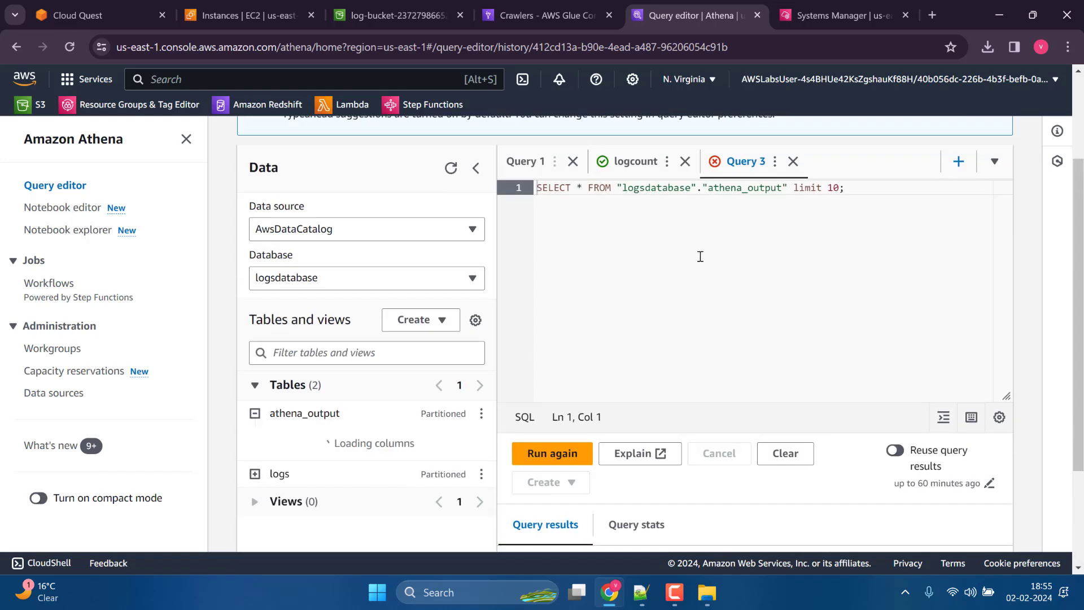
# Copy the table name athena_output from the query into Cloud Quest's new AWS Glue table name field and validate the form.
pyautogui.doubleClick(741, 187)
pyautogui.rightClick(741, 188)
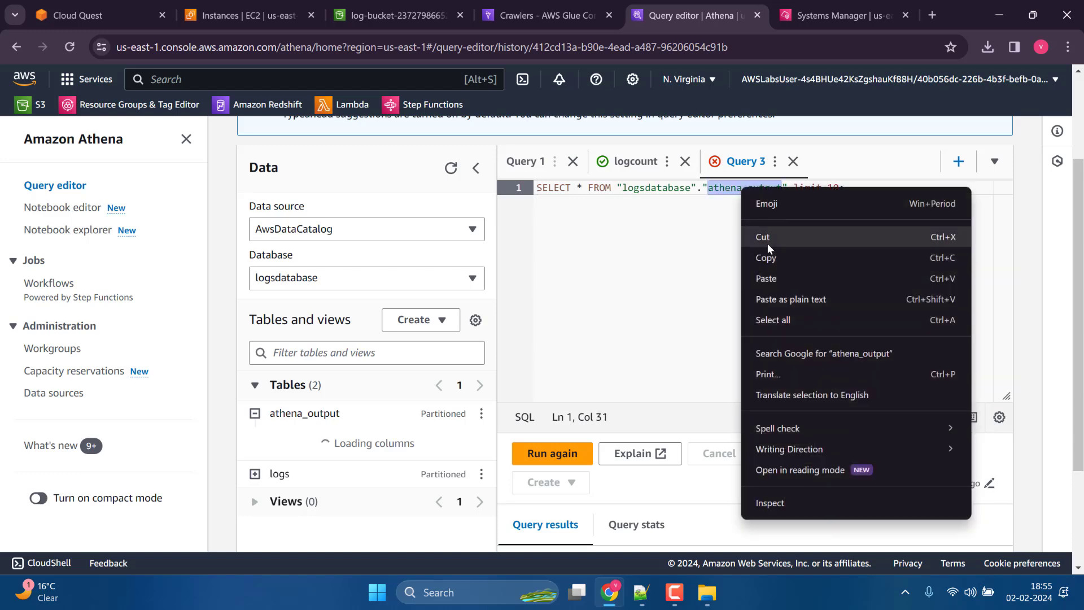
pyautogui.click(766, 255)
pyautogui.click(107, 15)
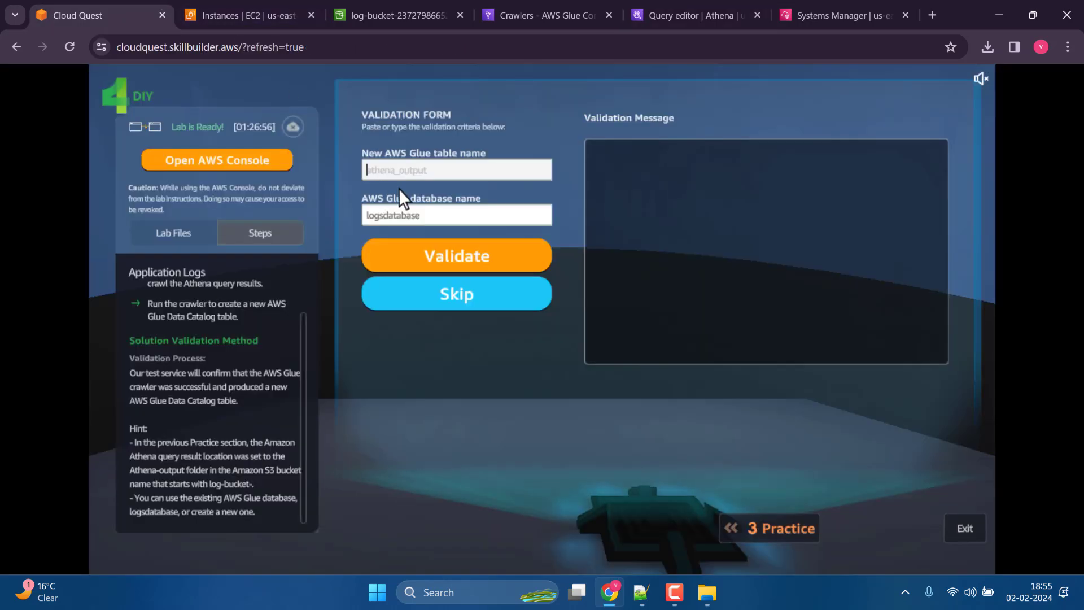
pyautogui.click(418, 158)
pyautogui.hotkey('ctrl', 'v')
pyautogui.click(482, 254)
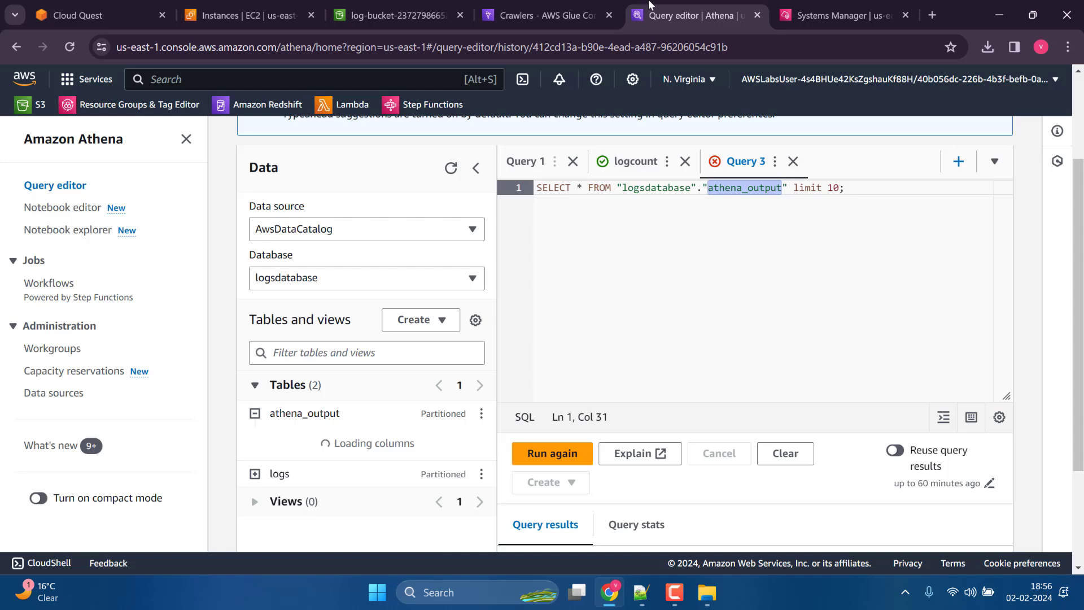
# Return to Cloud Quest's validation form and read the validation message.
pyautogui.click(481, 417)
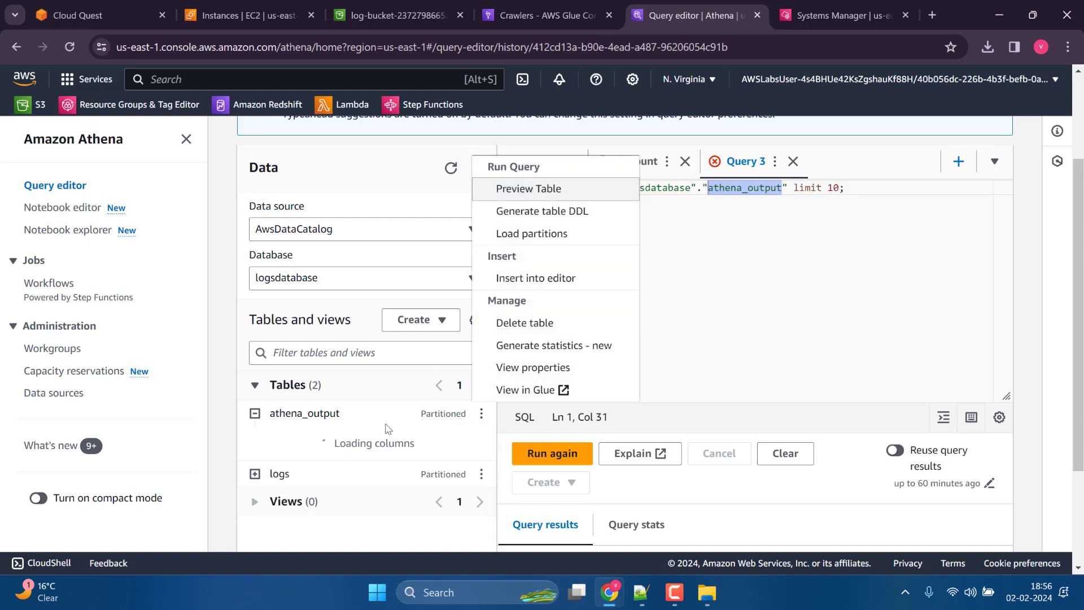
pyautogui.click(542, 15)
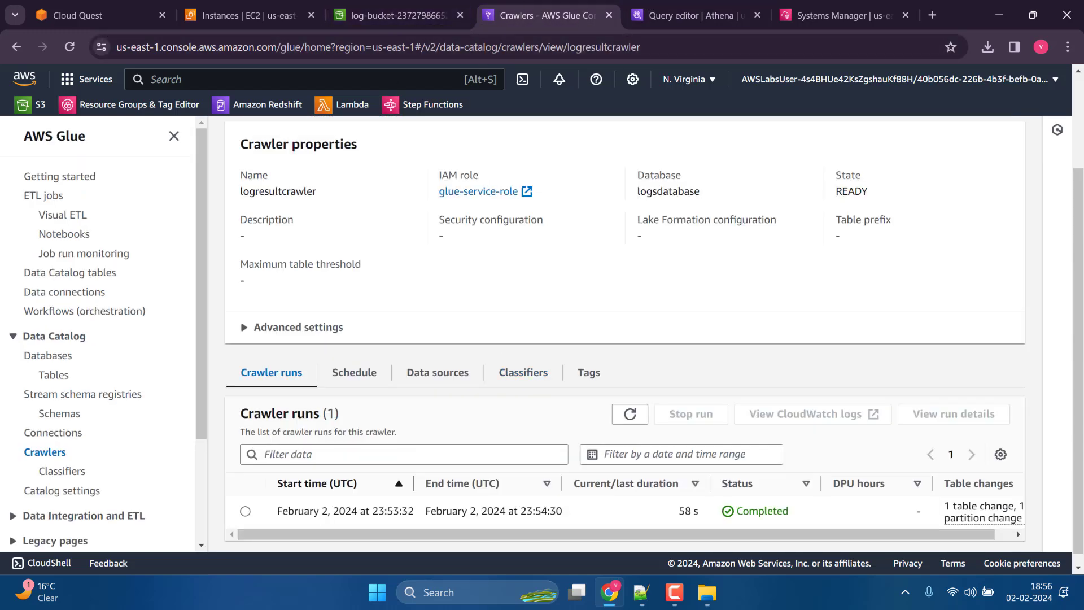
pyautogui.click(695, 15)
pyautogui.click(395, 15)
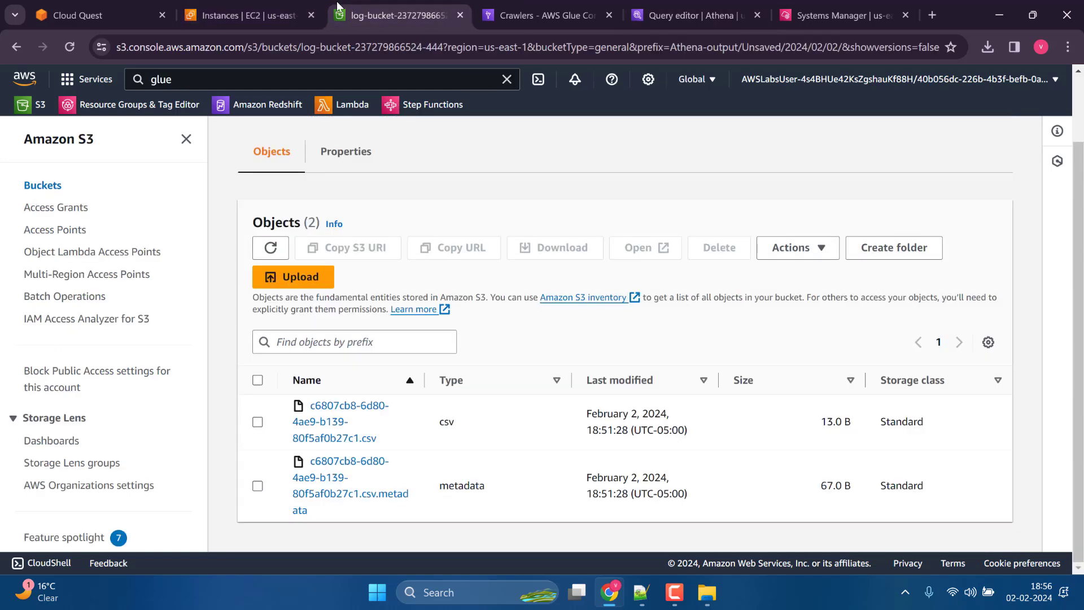
pyautogui.click(130, 6)
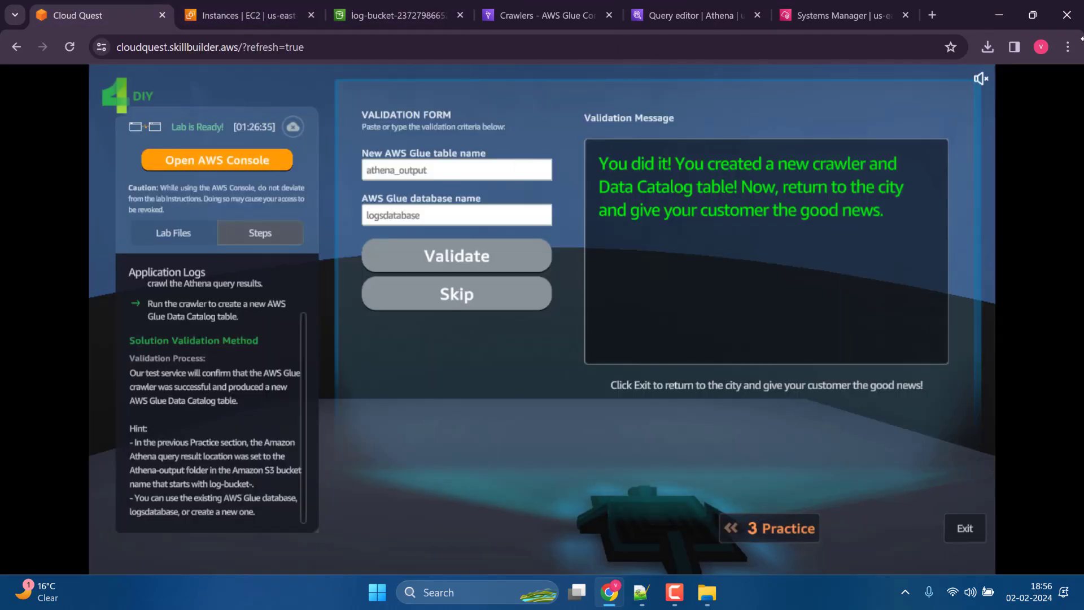
# Display Cloud Quest in full screen and exit the completed assignment to return to the city and face the customer.
pyautogui.click(1068, 47)
pyautogui.click(1064, 337)
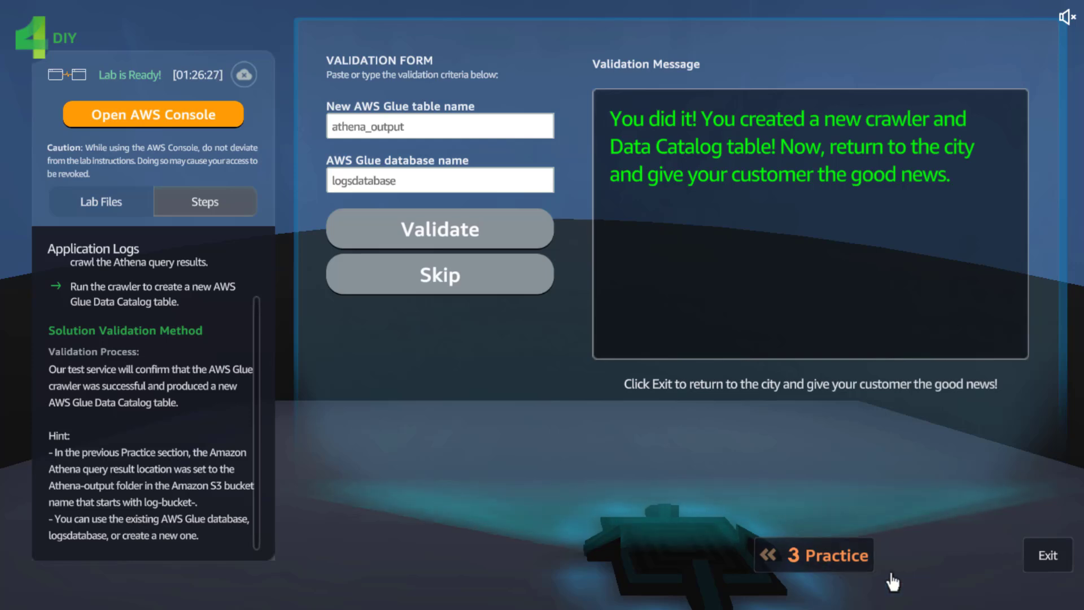
pyautogui.click(1047, 558)
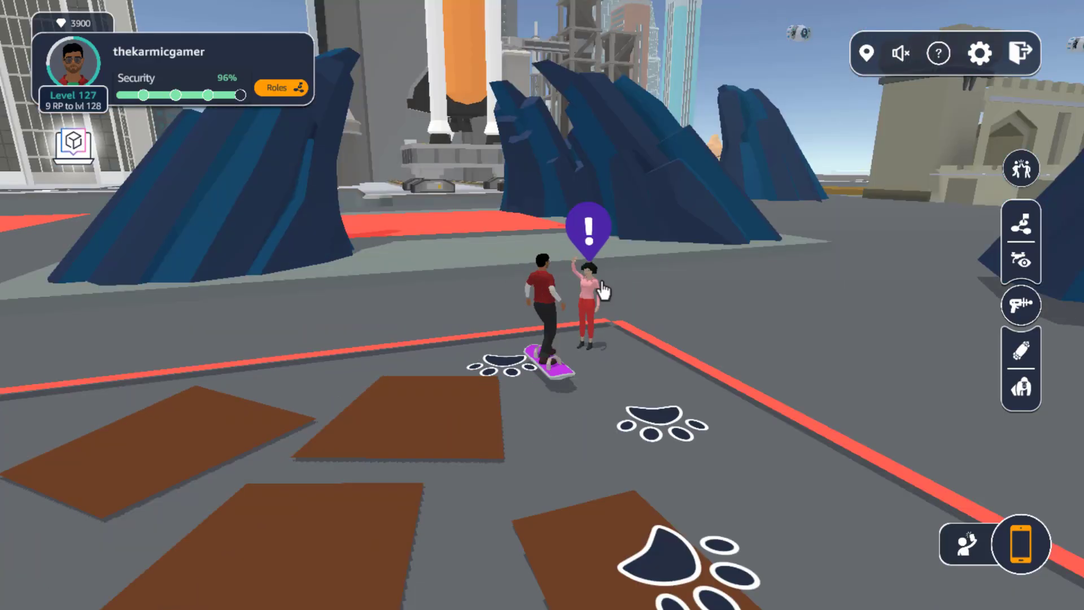
pyautogui.moveTo(603, 289); pyautogui.dragTo(673, 293)
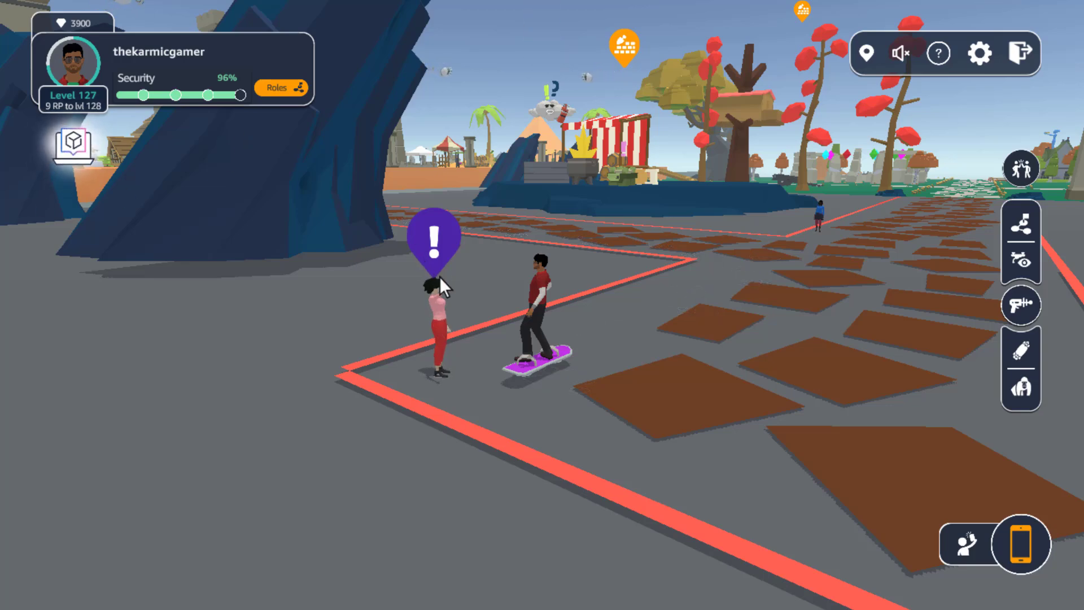
# Report the finished Application Logs solution to the customer and collect the second of the three customization rewards.
pyautogui.moveTo(402, 300); pyautogui.dragTo(47, 310)
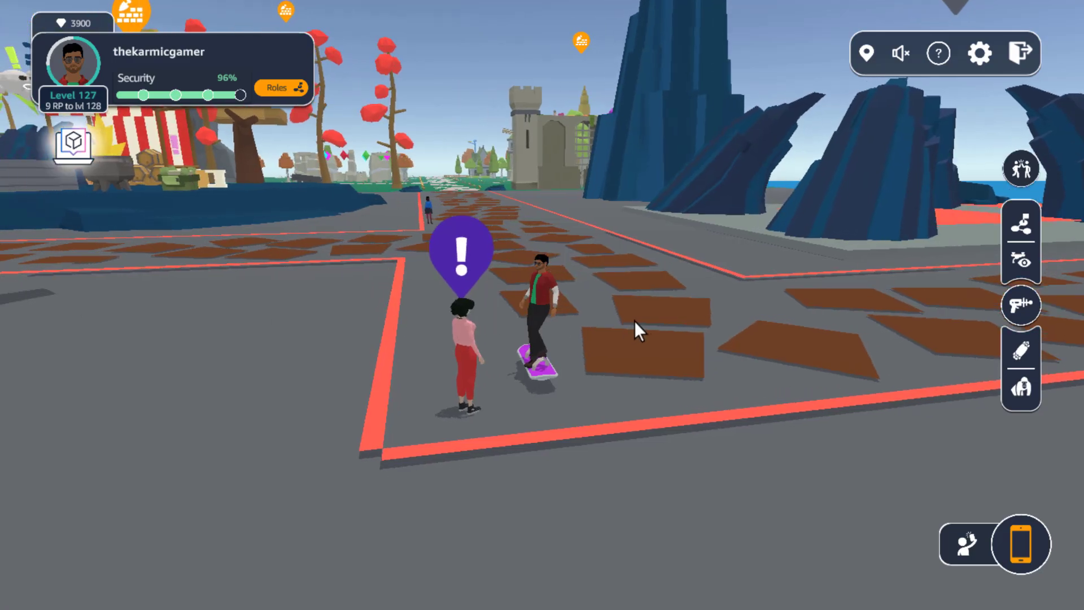
pyautogui.scroll(5, 637, 323)
pyautogui.moveTo(637, 323); pyautogui.dragTo(448, 325)
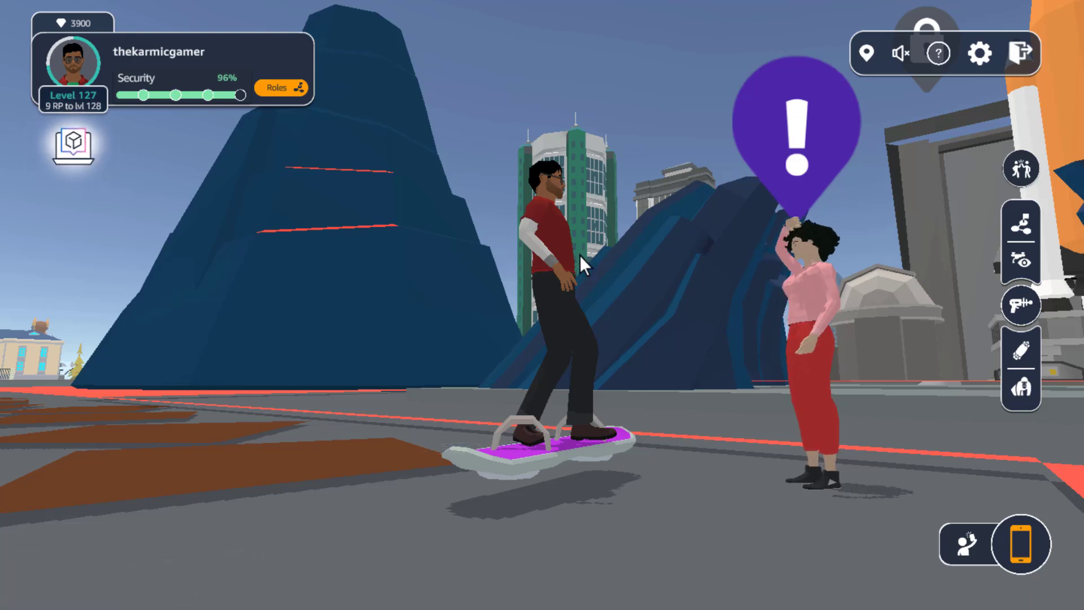
pyautogui.click(808, 148)
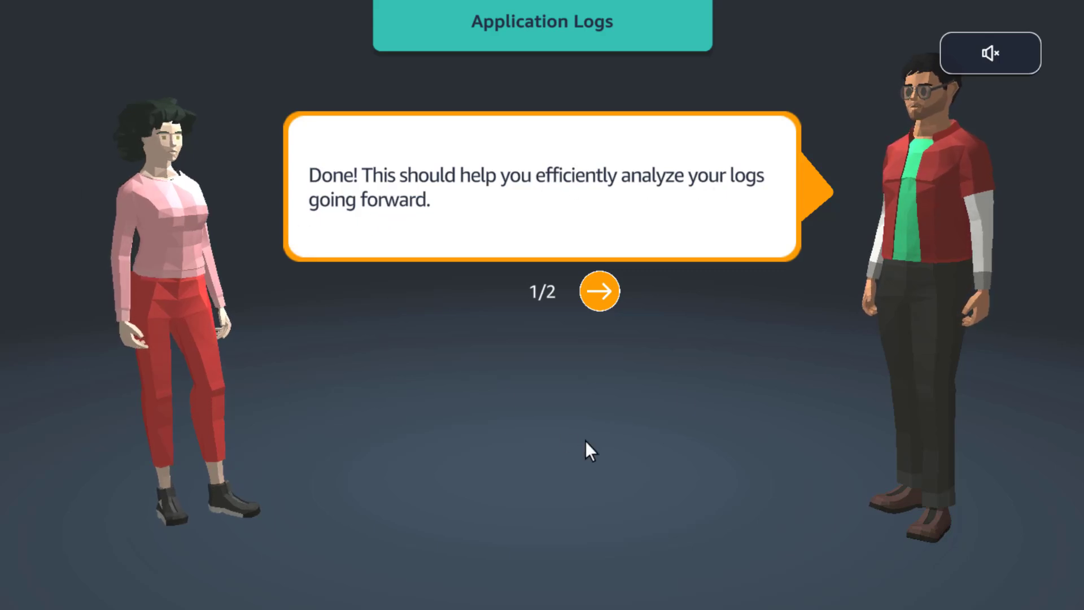
pyautogui.click(600, 292)
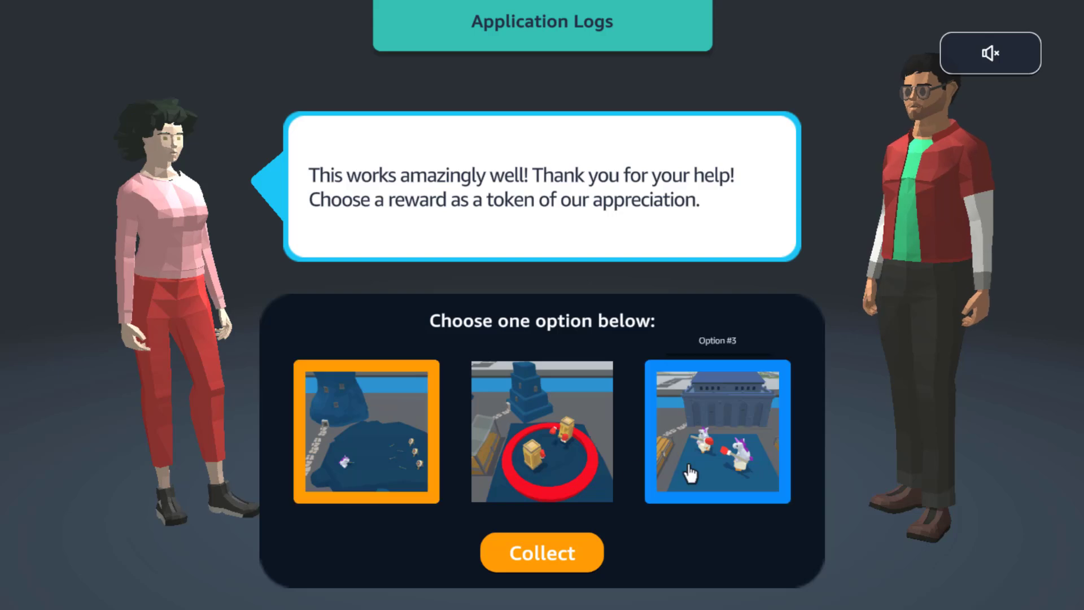
pyautogui.click(539, 424)
pyautogui.click(545, 554)
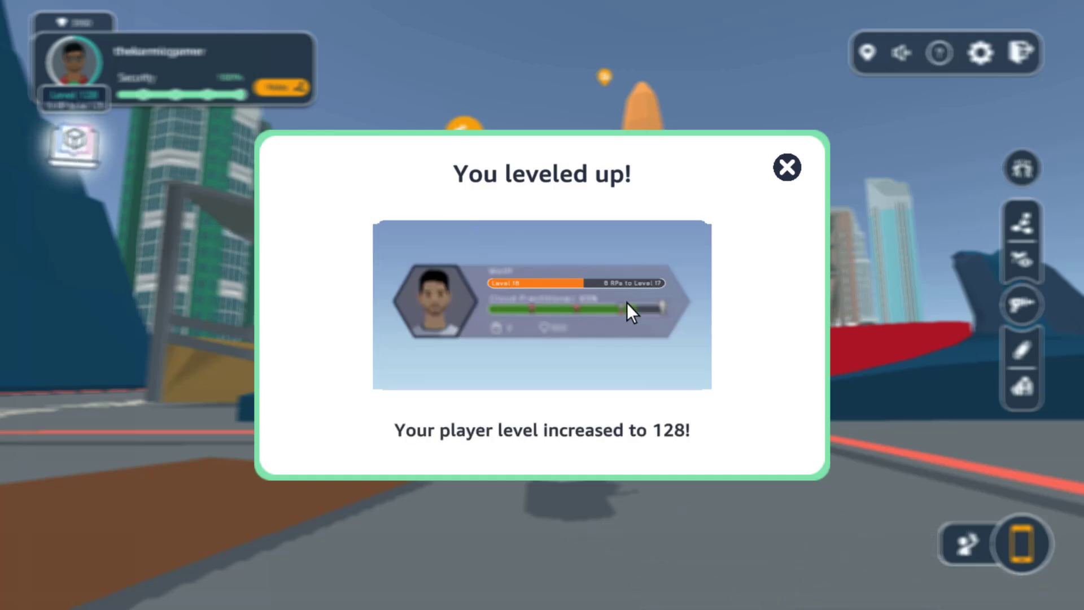
# Dismiss the level-up notices, rate Application Logs five stars and close its delivery summary.
pyautogui.click(788, 168)
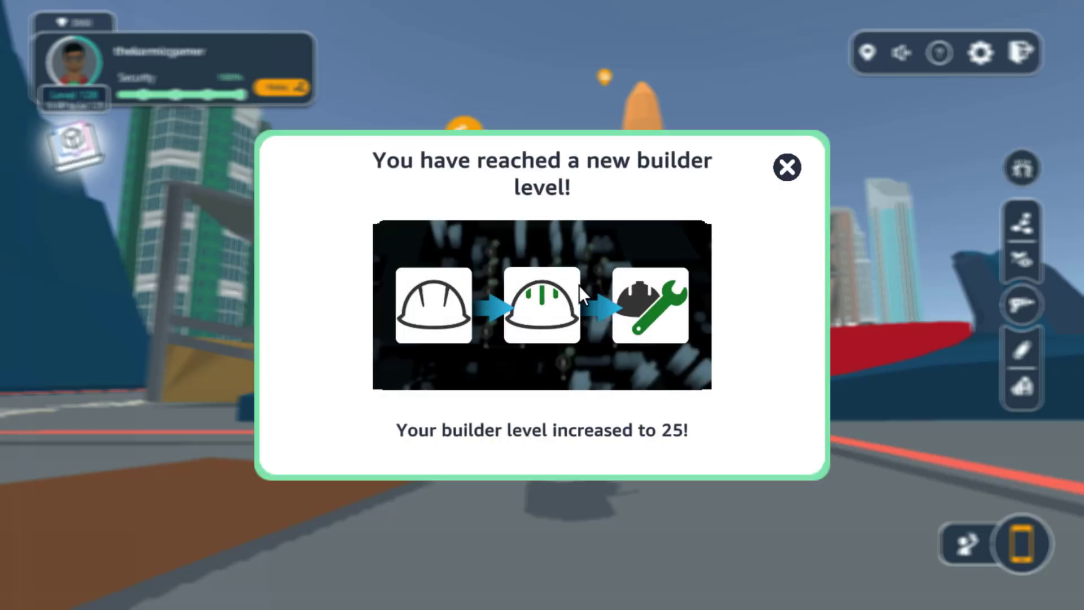
pyautogui.click(787, 168)
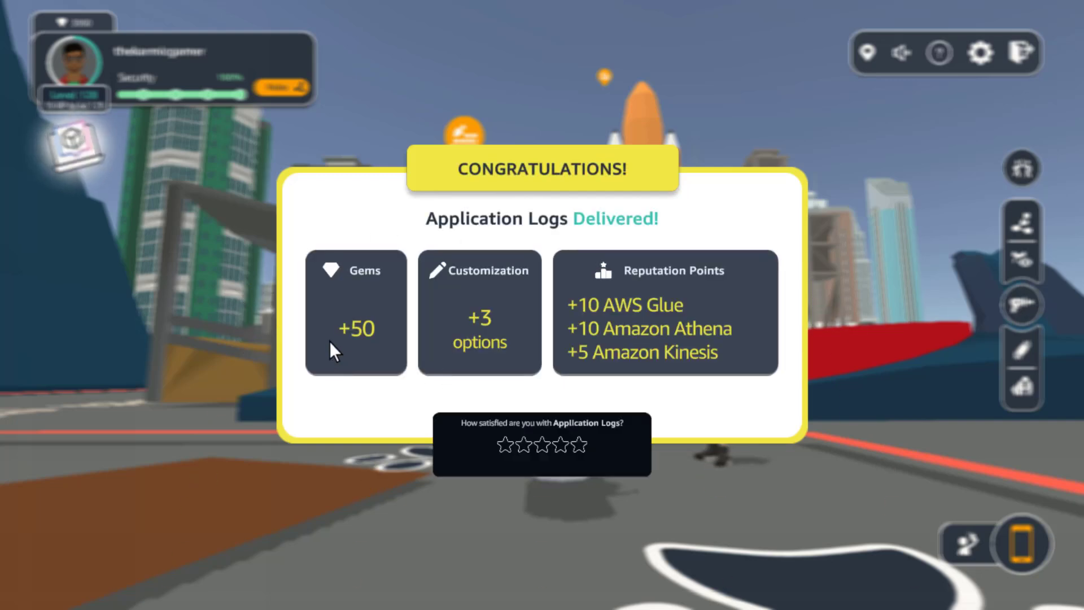
pyautogui.click(602, 445)
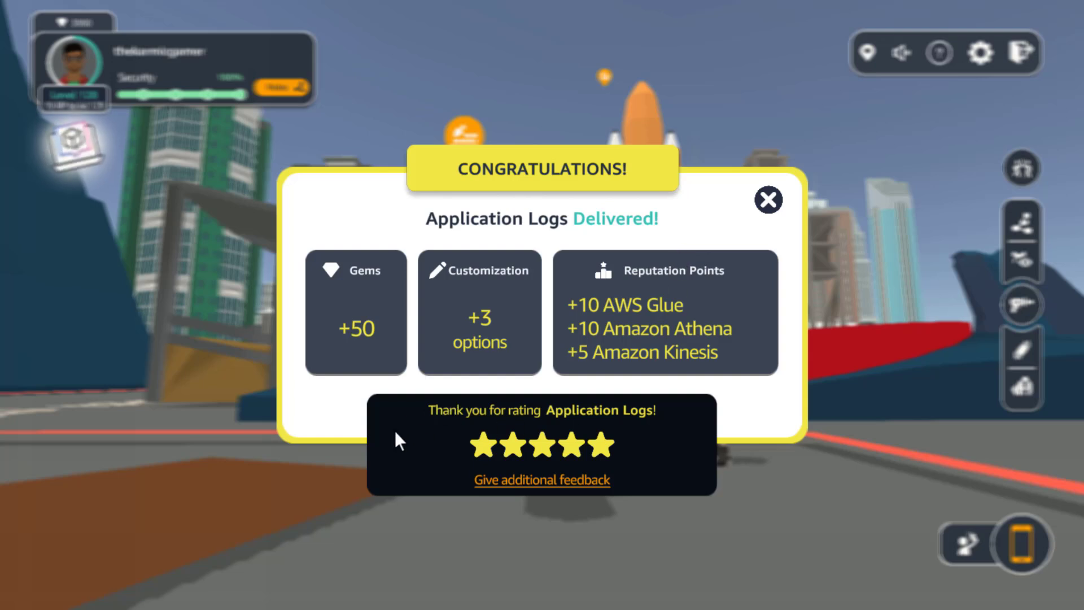
pyautogui.click(769, 199)
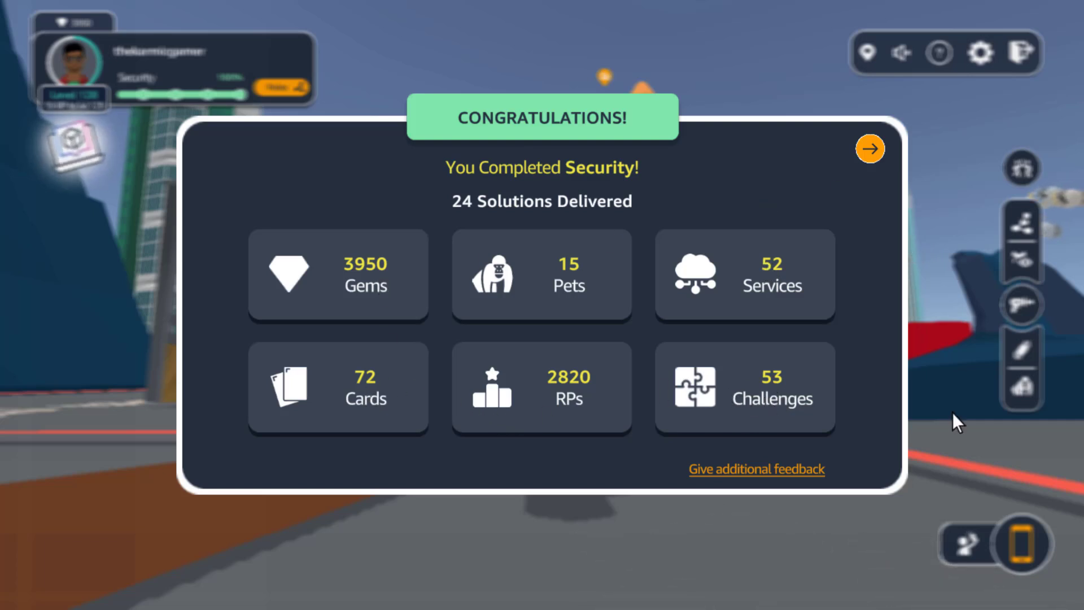
# Continue past the Security role summary and claim the Security badge, closing the badge notice.
pyautogui.click(870, 149)
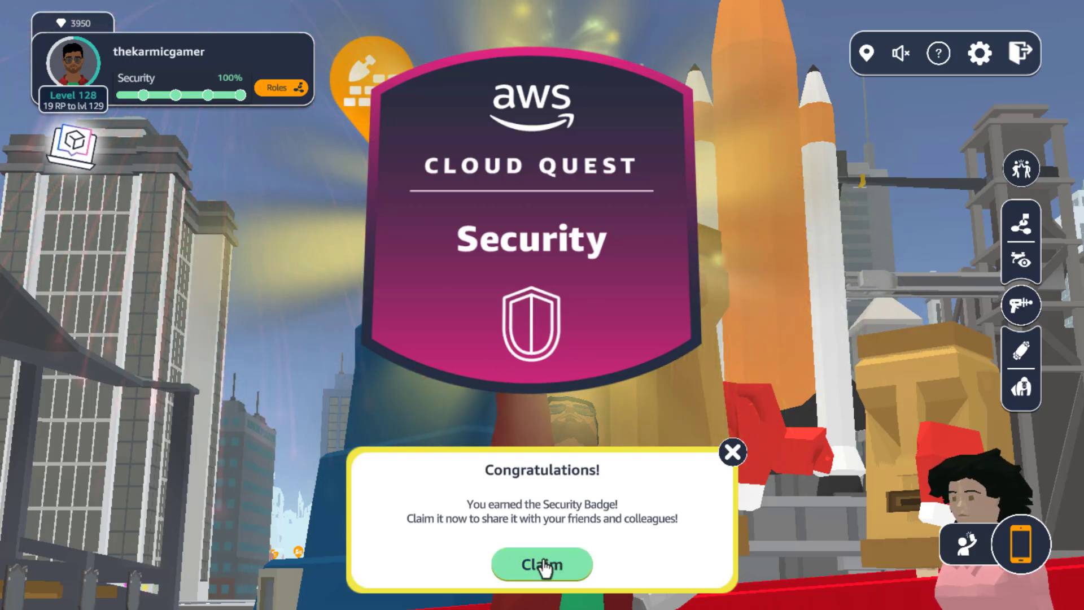
pyautogui.click(497, 567)
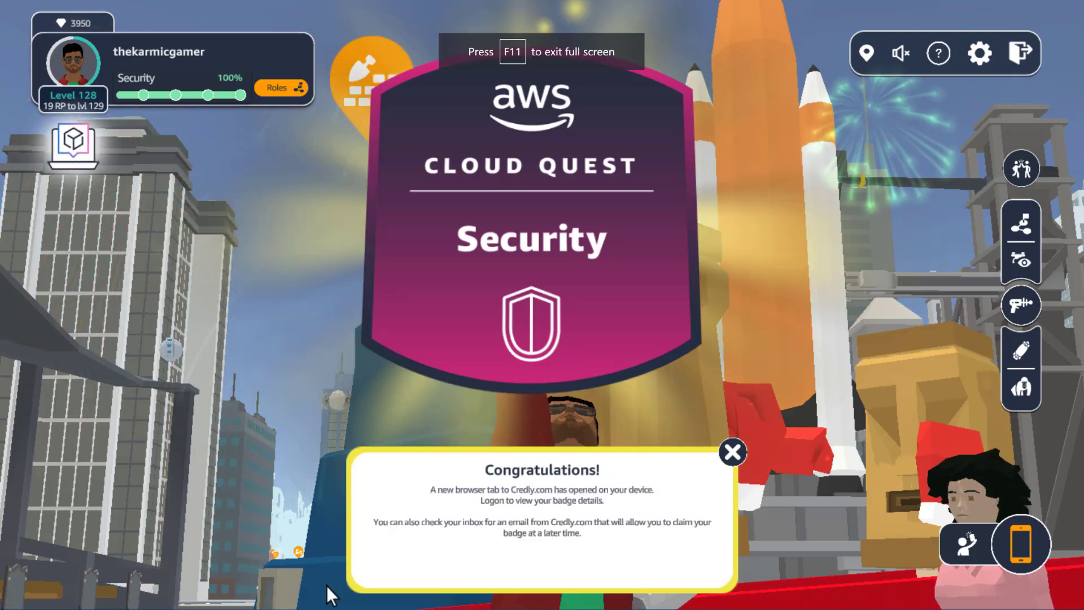
pyautogui.click(733, 455)
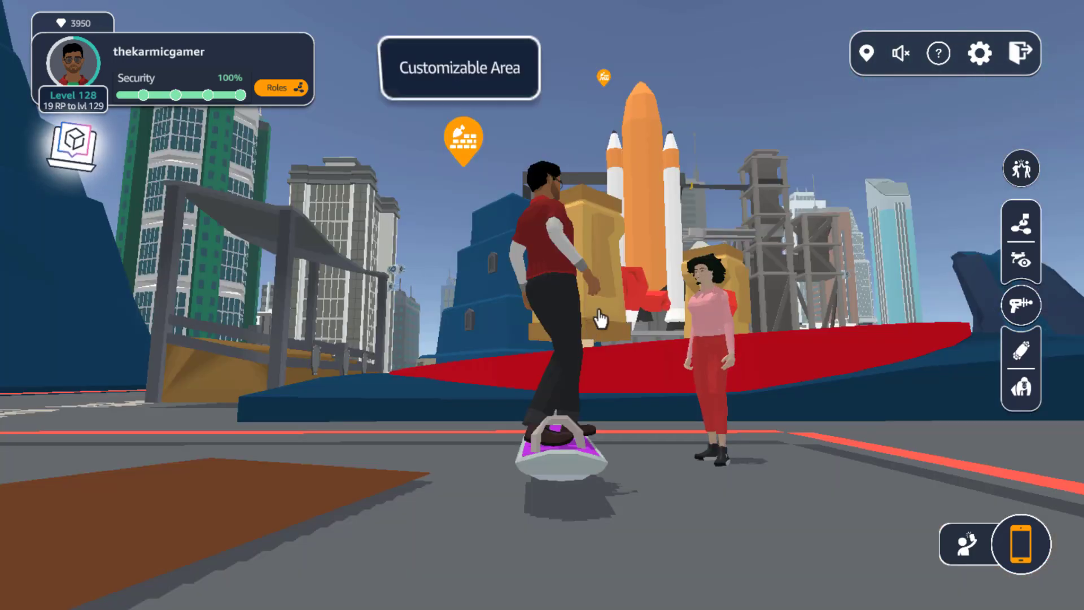
# Enter Drone Capture Mode and roam the streets between the blue rocks and the castle to search for drones.
pyautogui.moveTo(871, 286); pyautogui.dragTo(626, 463)
pyautogui.press('w')
pyautogui.press('a')
pyautogui.press('d')
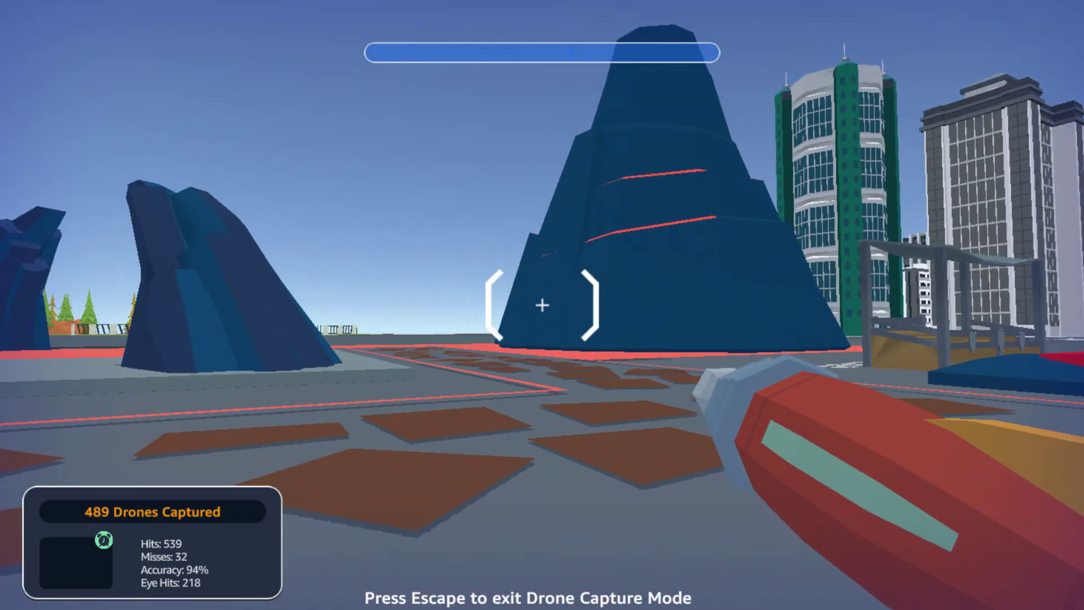
pyautogui.press('w')
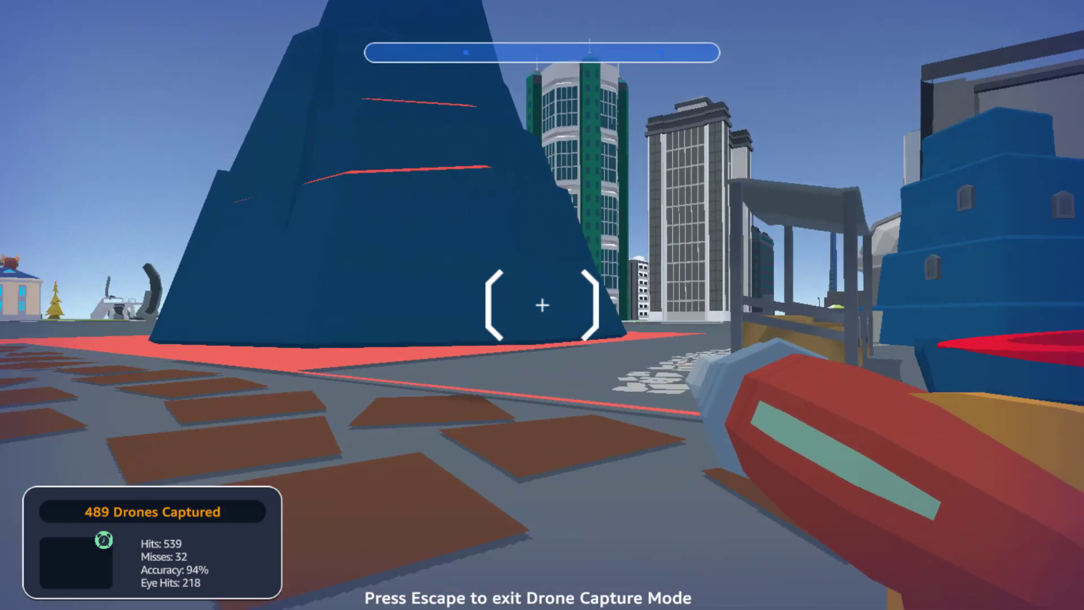
pyautogui.press('d')
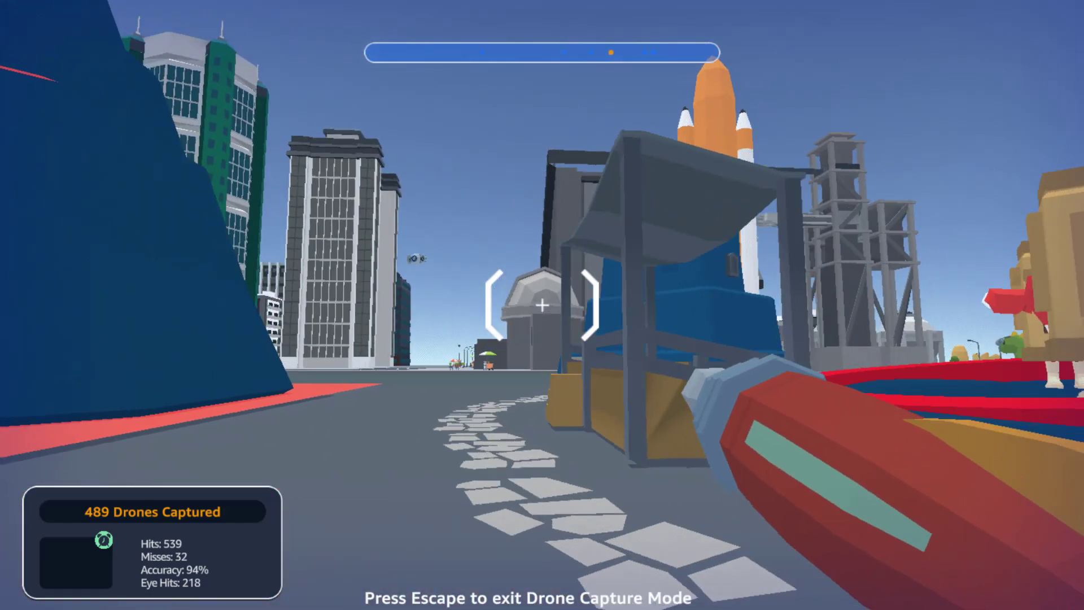
pyautogui.press('a')
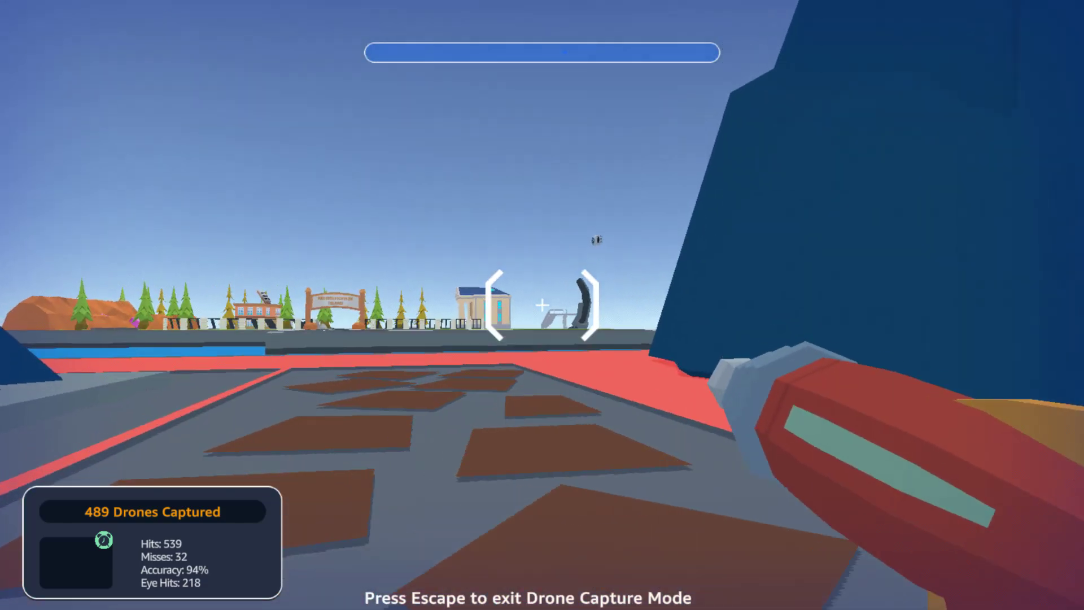
pyautogui.press('w')
pyautogui.press('a')
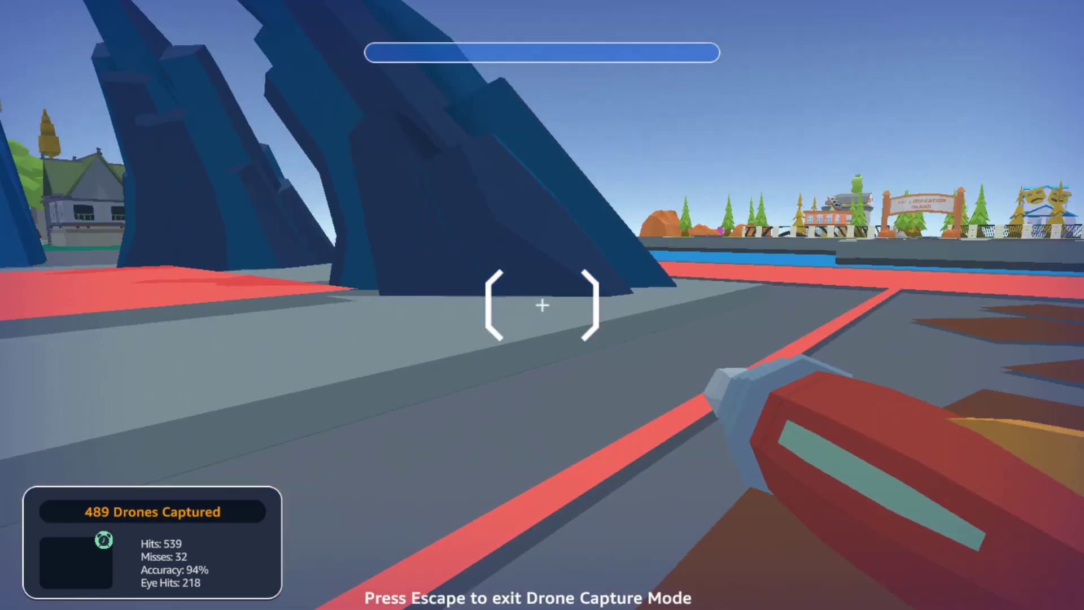
pyautogui.press('a')
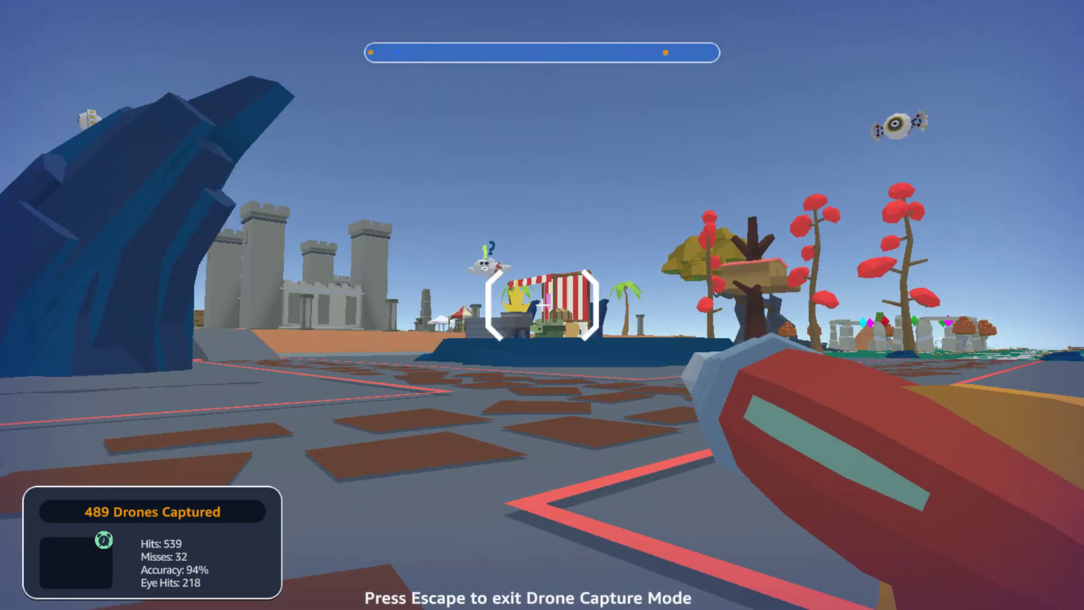
pyautogui.press('d')
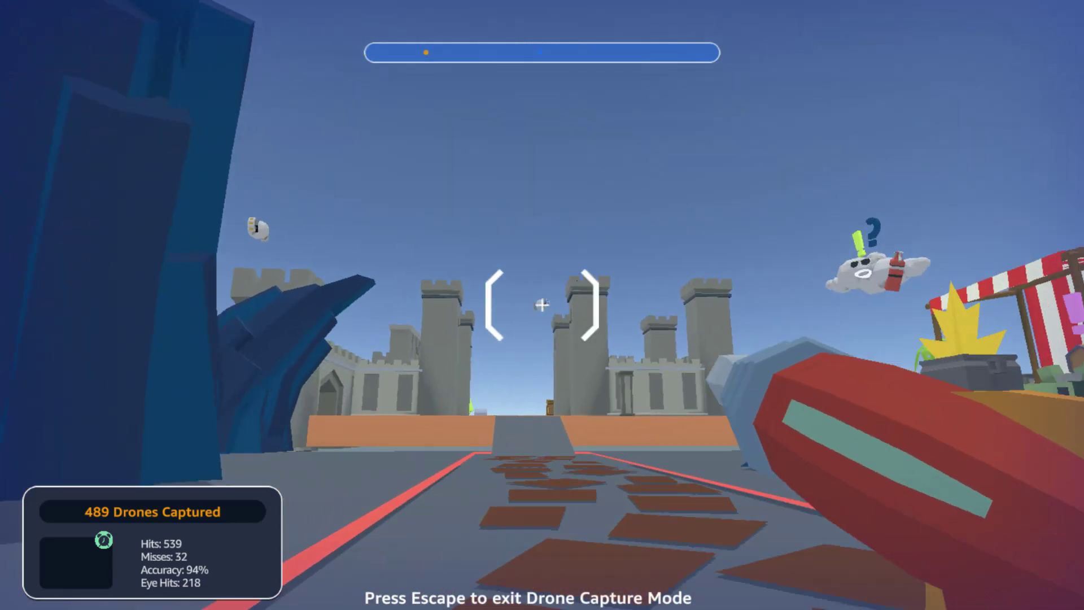
# Shoot down a drone near the castle, route directly to it and collect the Amazon CodeWhisperer card.
pyautogui.click(543, 305)
pyautogui.press('w')
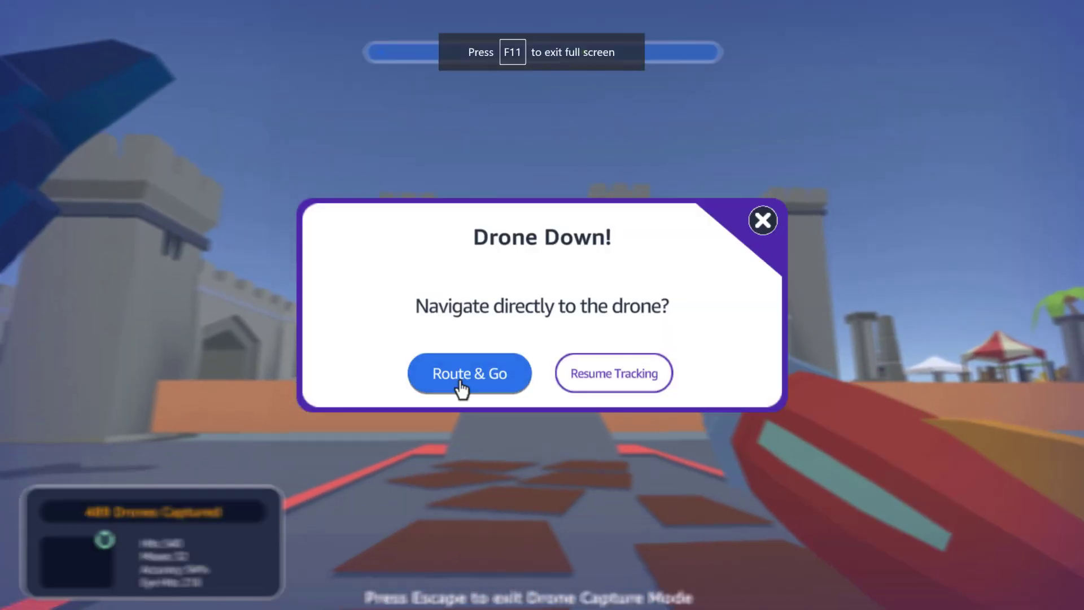
pyautogui.click(456, 382)
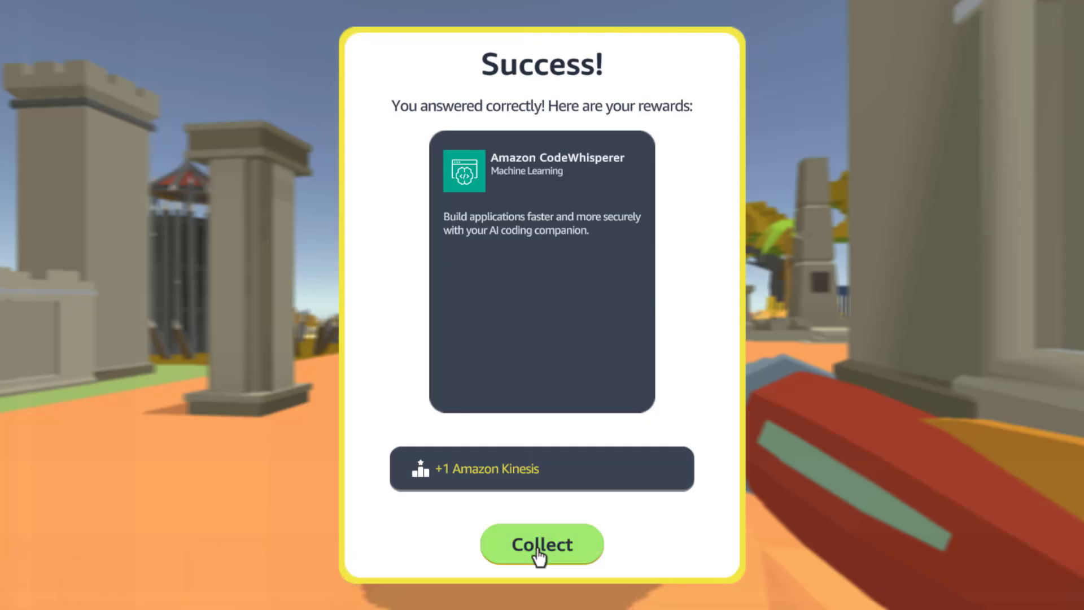
pyautogui.click(531, 534)
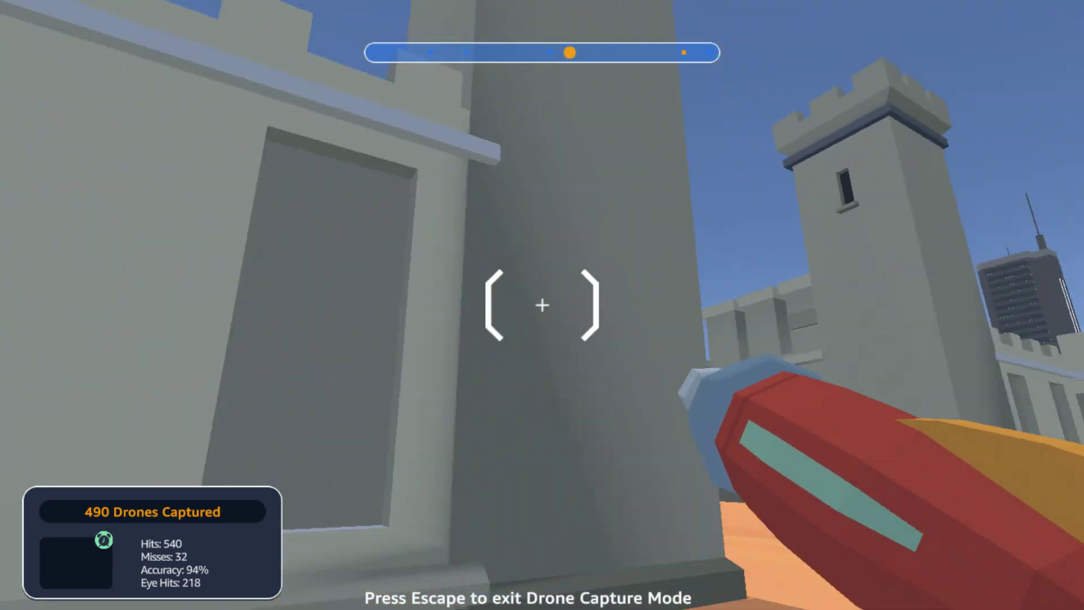
# Shoot down the drone in the castle archway, route directly to it and collect the RDS Read Replica card.
pyautogui.press('w')
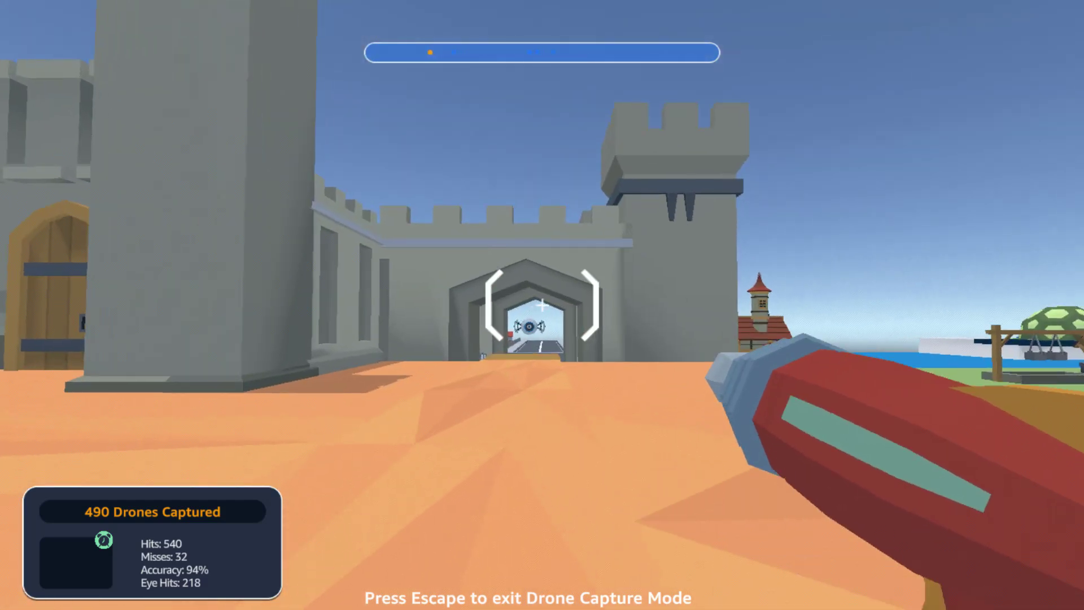
pyautogui.press('w')
pyautogui.click(542, 305)
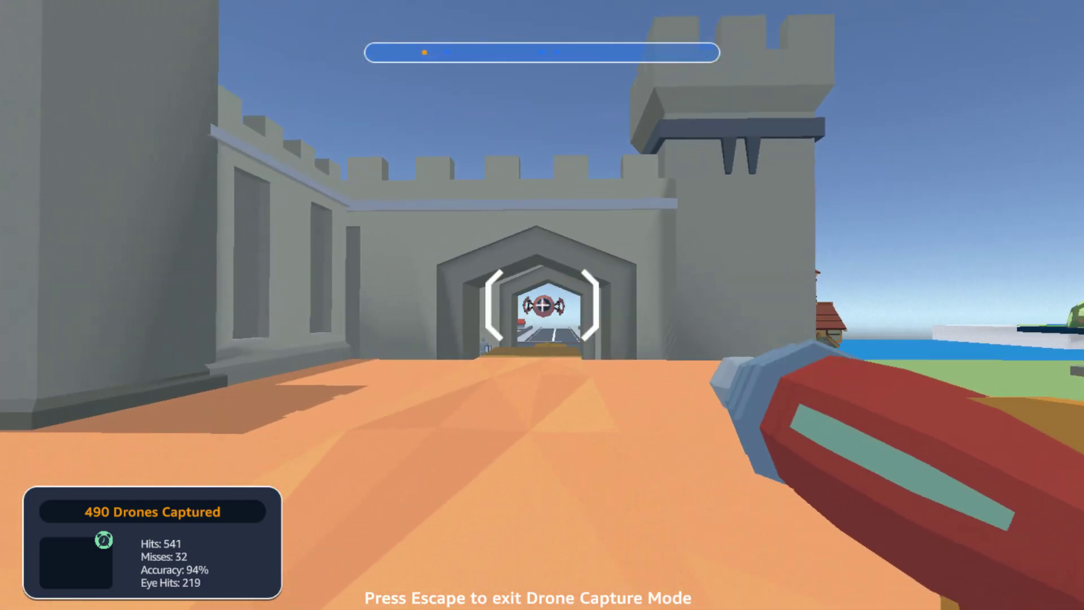
pyautogui.press('w')
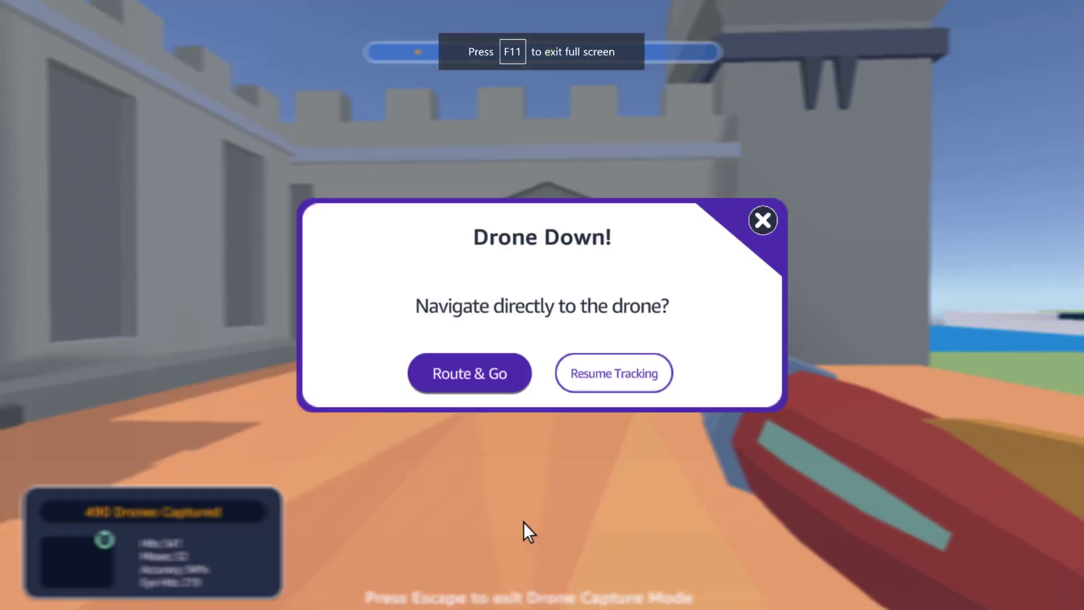
pyautogui.click(450, 389)
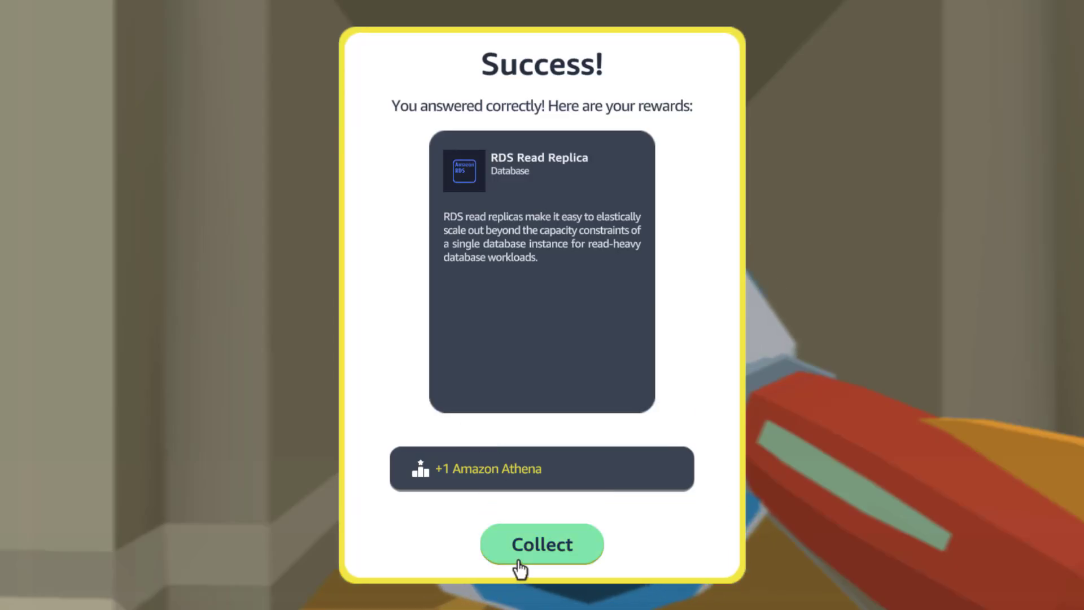
pyautogui.click(520, 562)
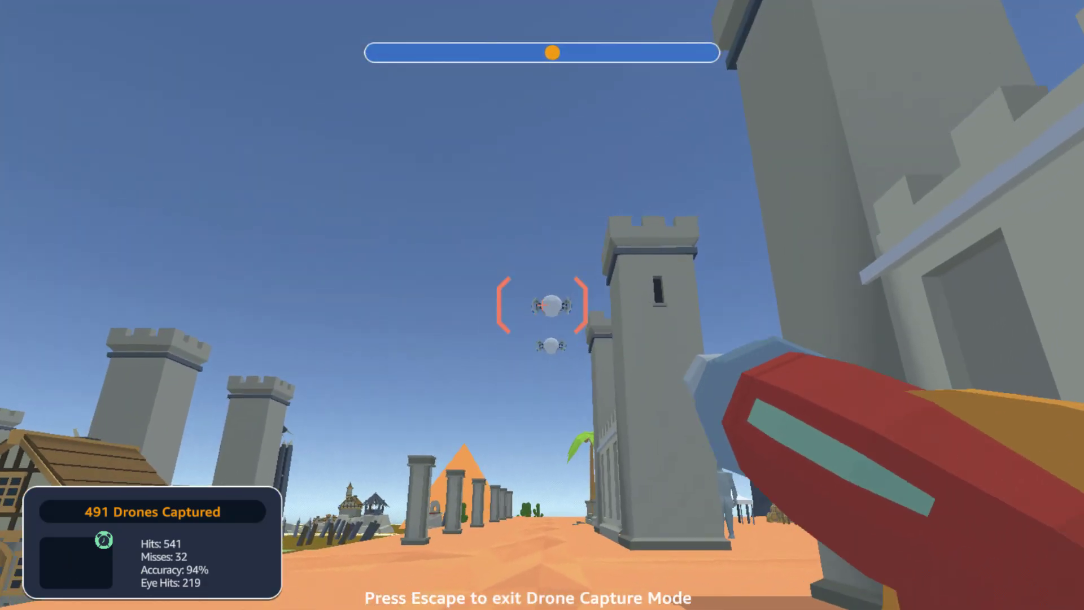
# Shoot down a drone flying outside the archway, route directly to it and collect the AWS CloudFormation card.
pyautogui.click(542, 305)
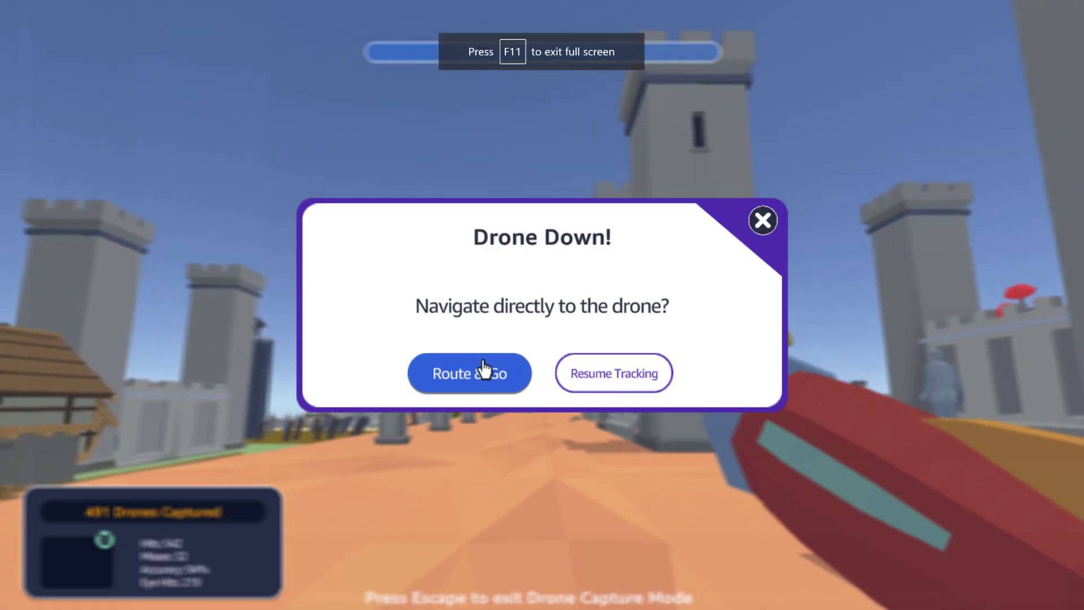
pyautogui.click(484, 370)
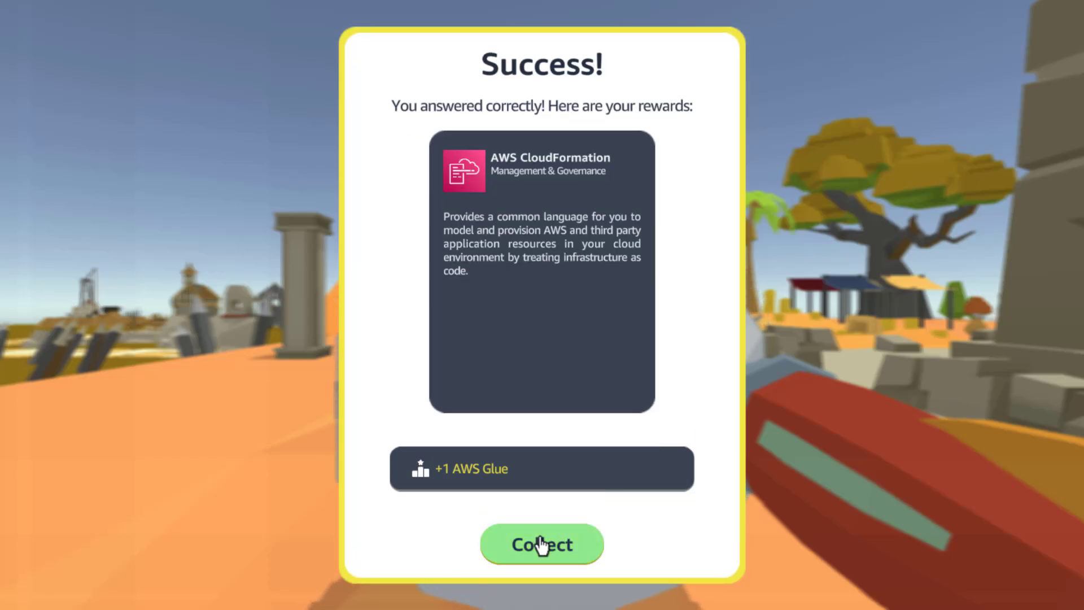
pyautogui.click(522, 514)
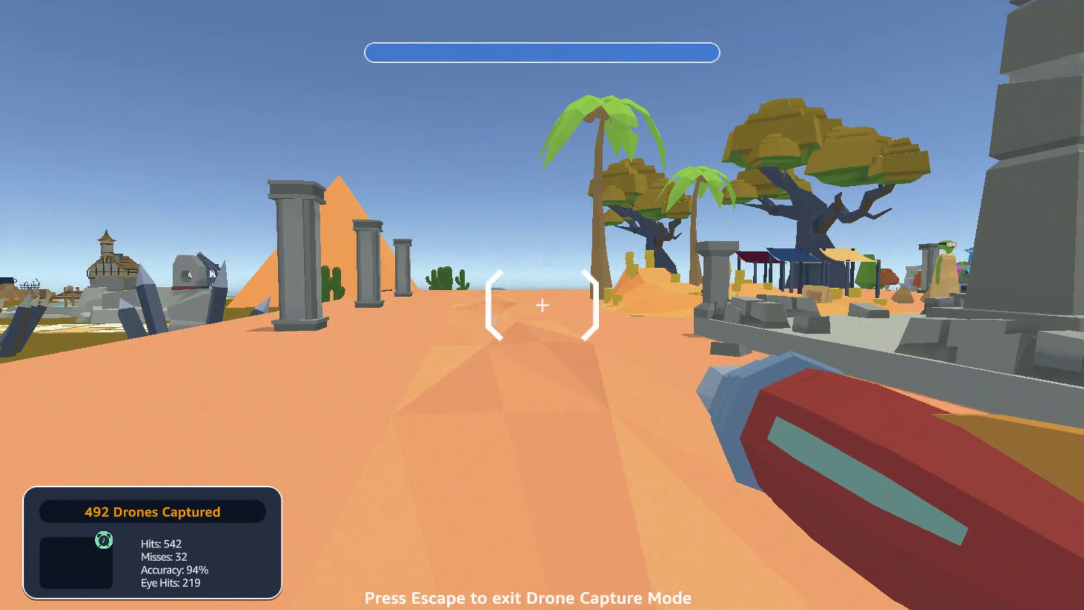
# Shoot down a drone in the desert near the obelisk, route to it and collect the IAM Multi-Factor-Authentication card.
pyautogui.press('w')
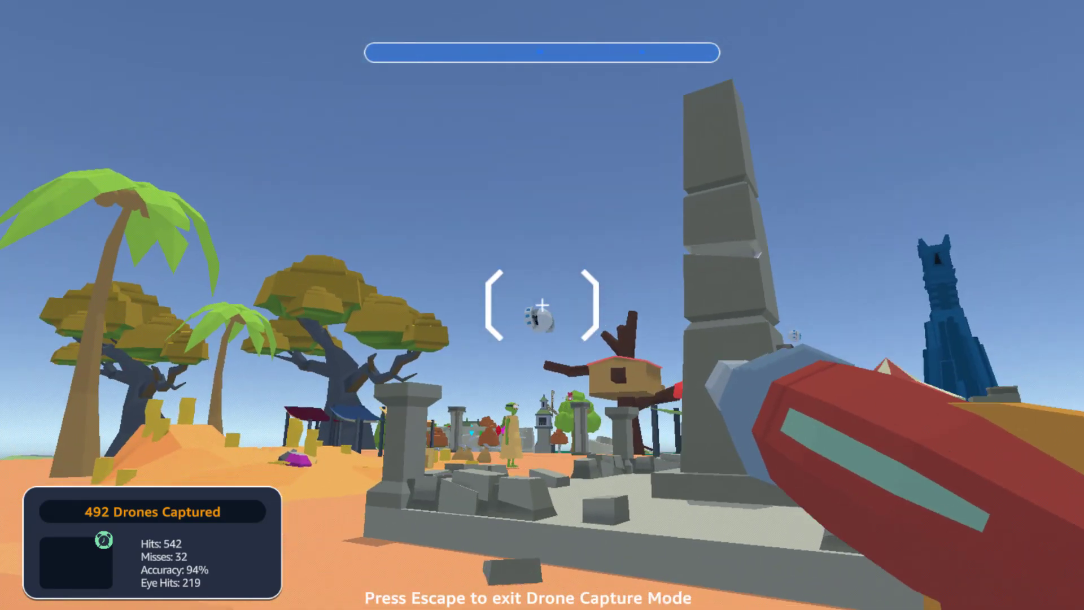
pyautogui.click(542, 305)
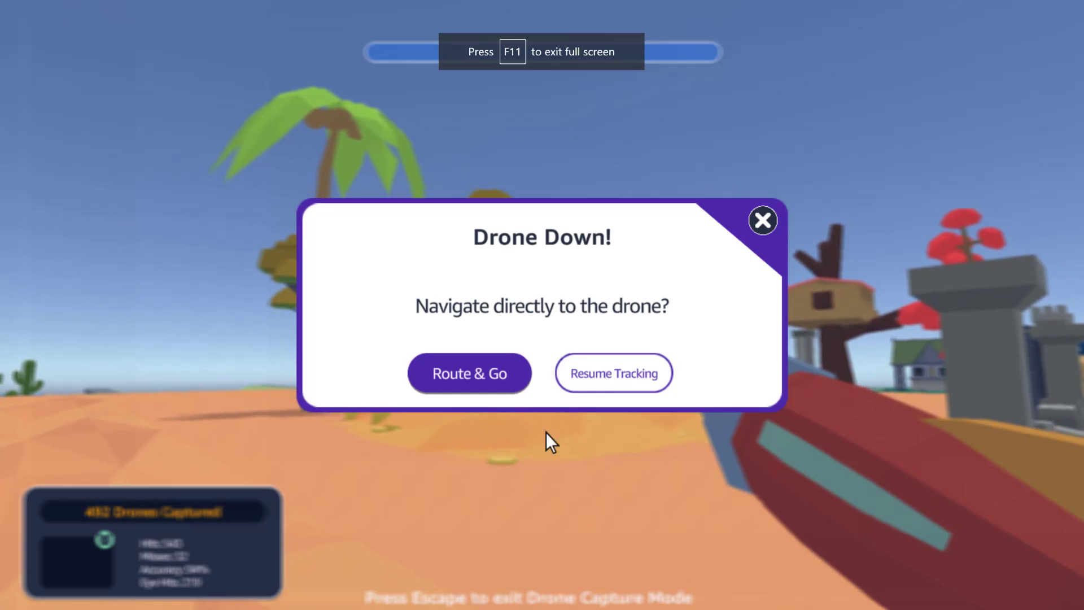
pyautogui.click(502, 389)
pyautogui.press('w')
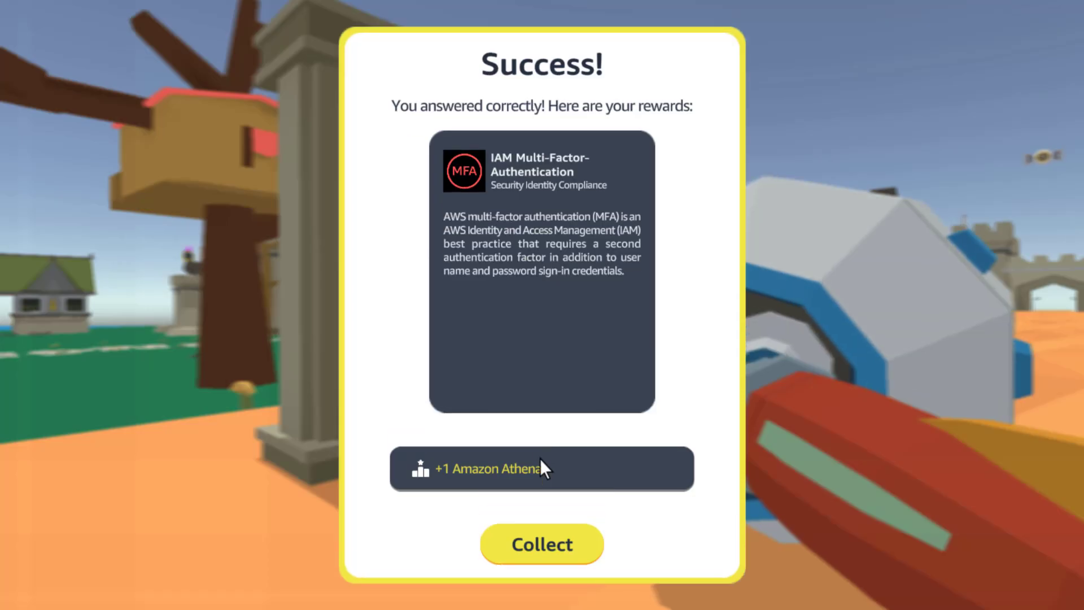
pyautogui.click(516, 528)
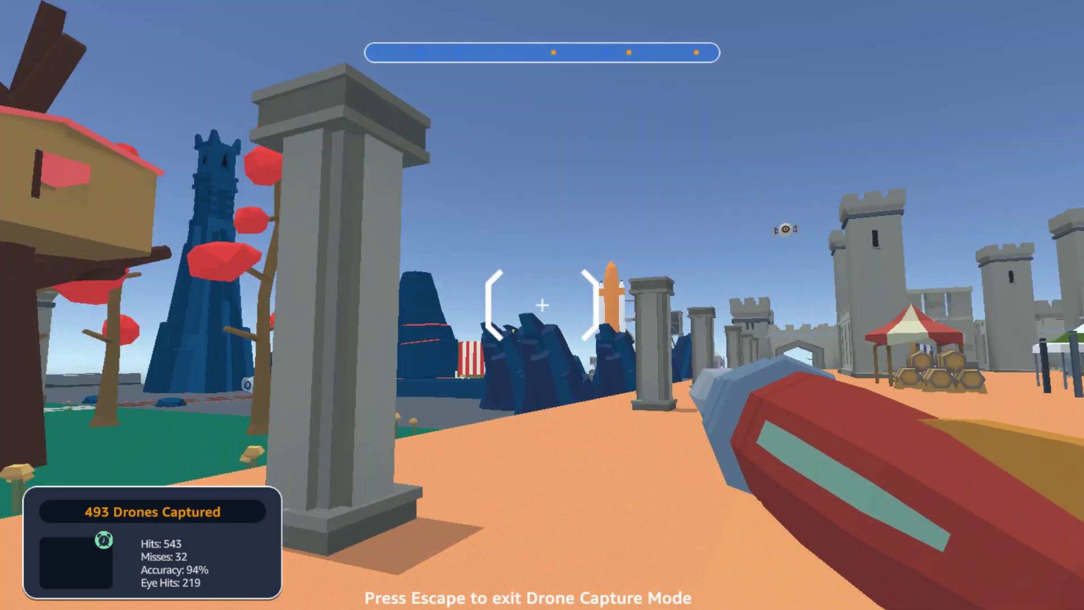
# Shoot down the drone hovering beside the large tree and route directly to it.
pyautogui.press('d')
pyautogui.press('a')
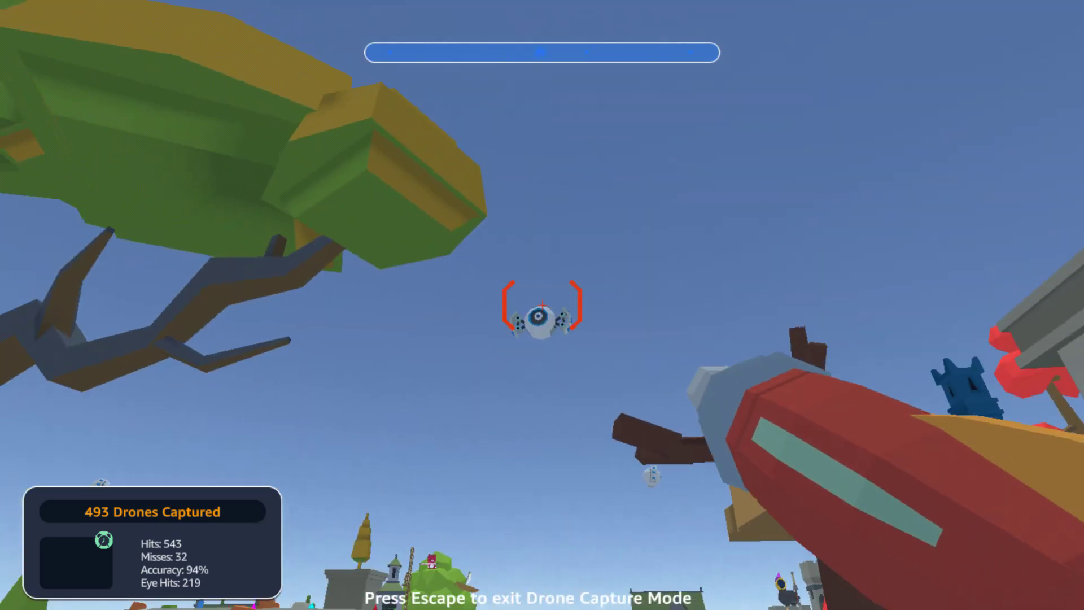
pyautogui.click(542, 305)
pyautogui.click(542, 305)
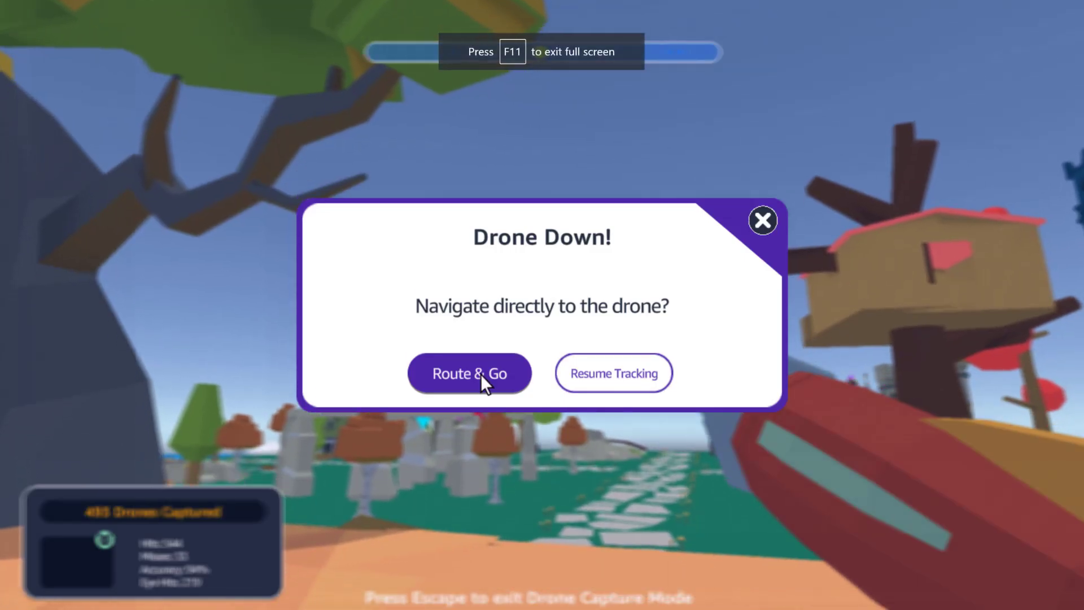
pyautogui.click(481, 374)
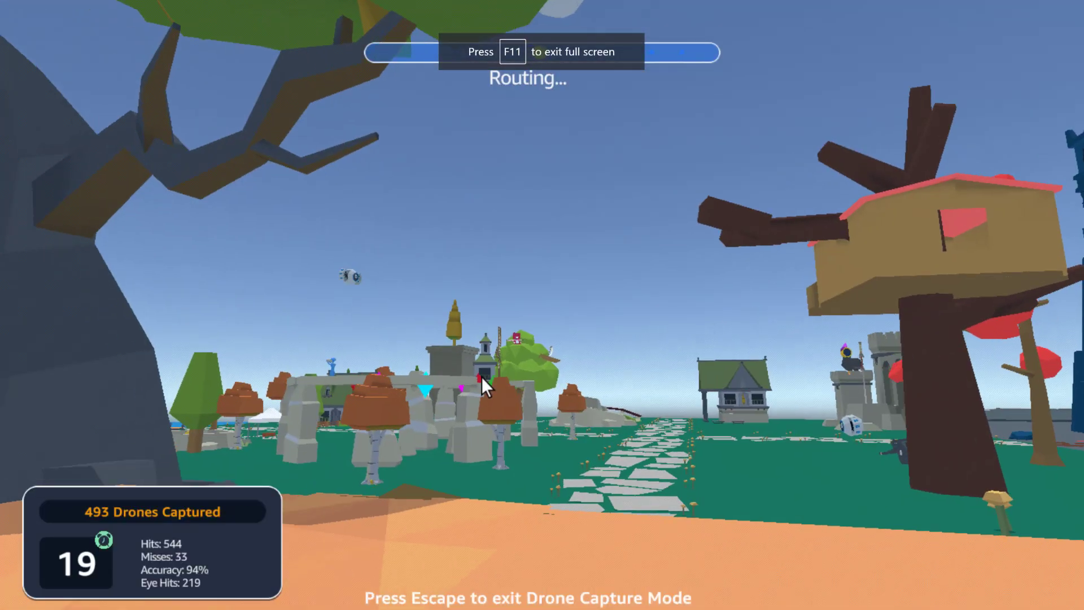